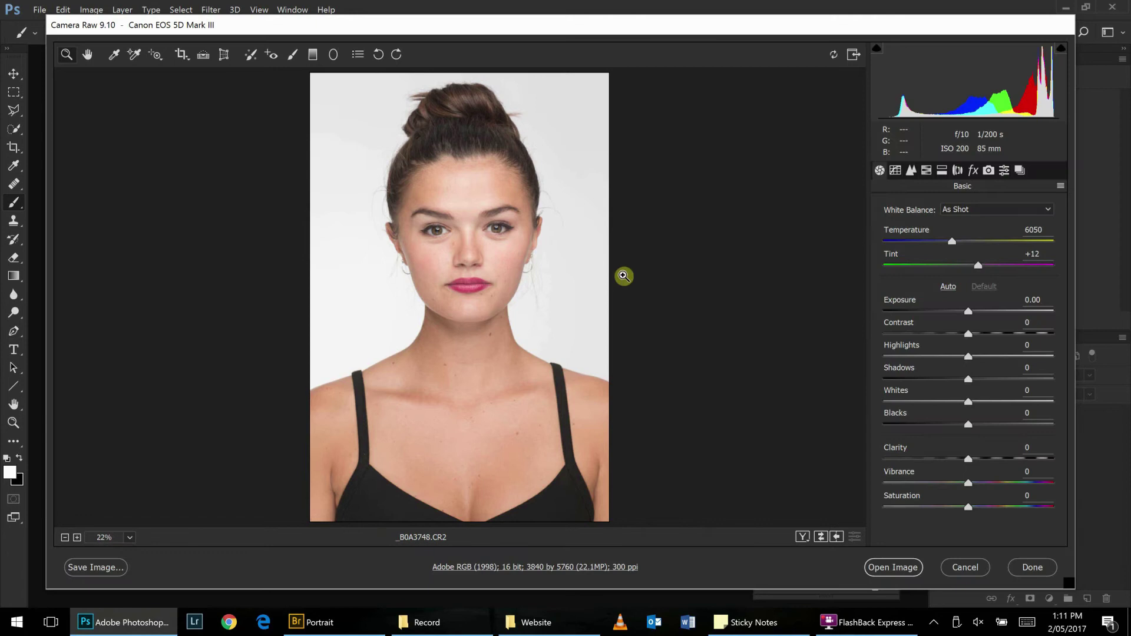
In Camera Raw set Whites +38, Highlights -24, Blacks -23, Contrast +5 and Clarity +3.
left_click(505, 303)
left_click_drag(969, 401, 1001, 402)
left_click(473, 216)
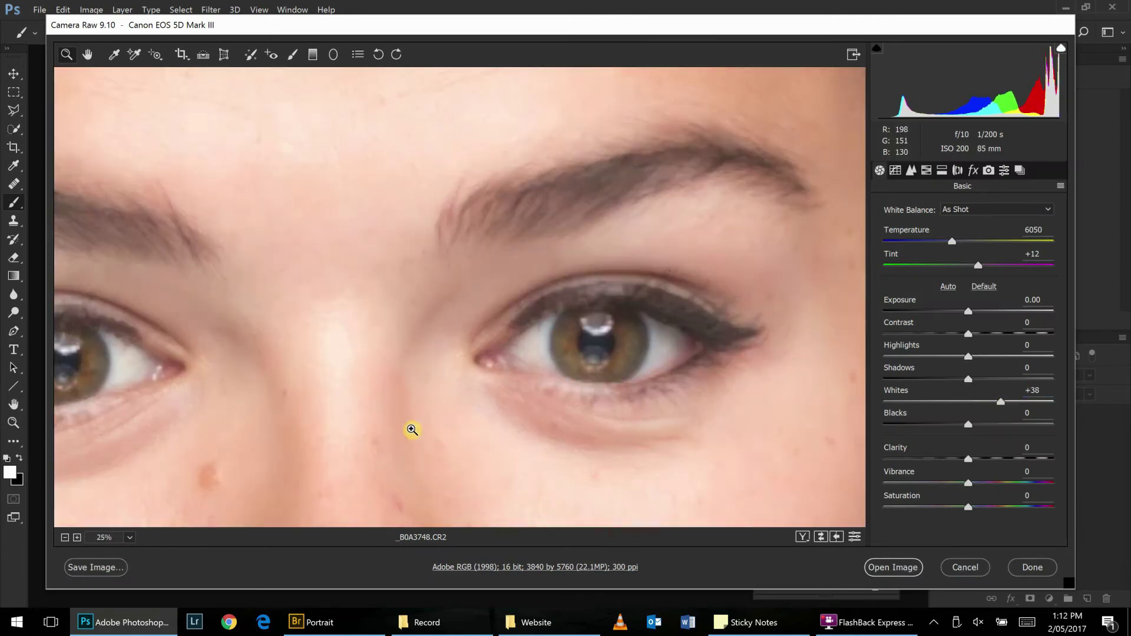
left_click(642, 316)
left_click_drag(968, 356, 948, 356)
left_click_drag(969, 424, 948, 424)
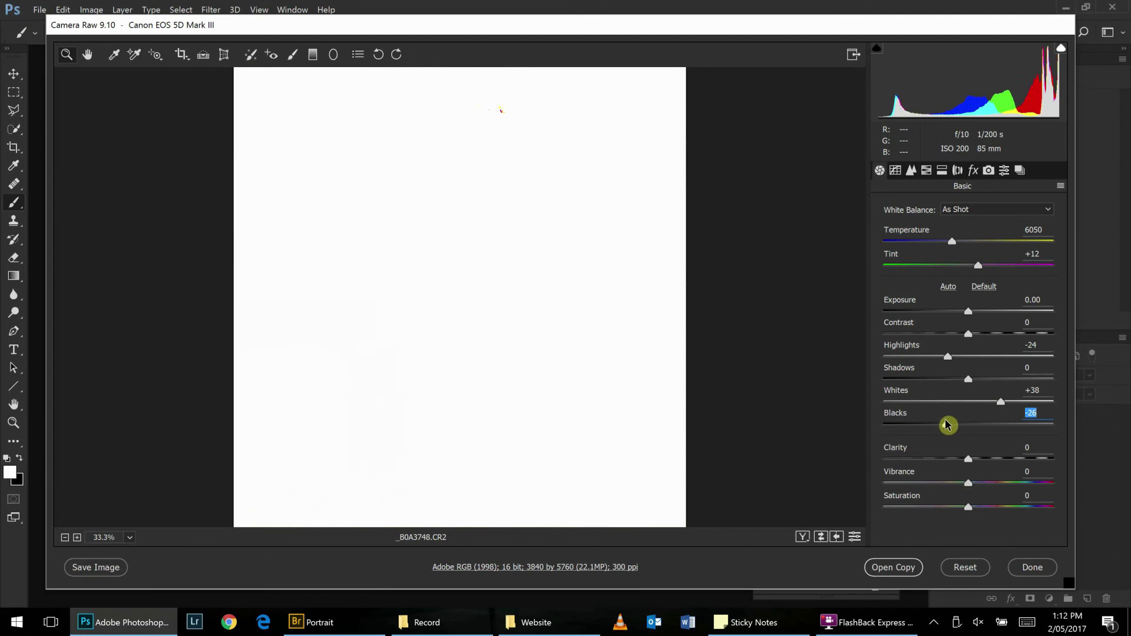
left_click_drag(969, 333, 973, 333)
left_click_drag(968, 458, 971, 458)
Nudge the yellow and orange hues in HSL, then raise Vibrance to +6 and Saturation to +7.
left_click(926, 171)
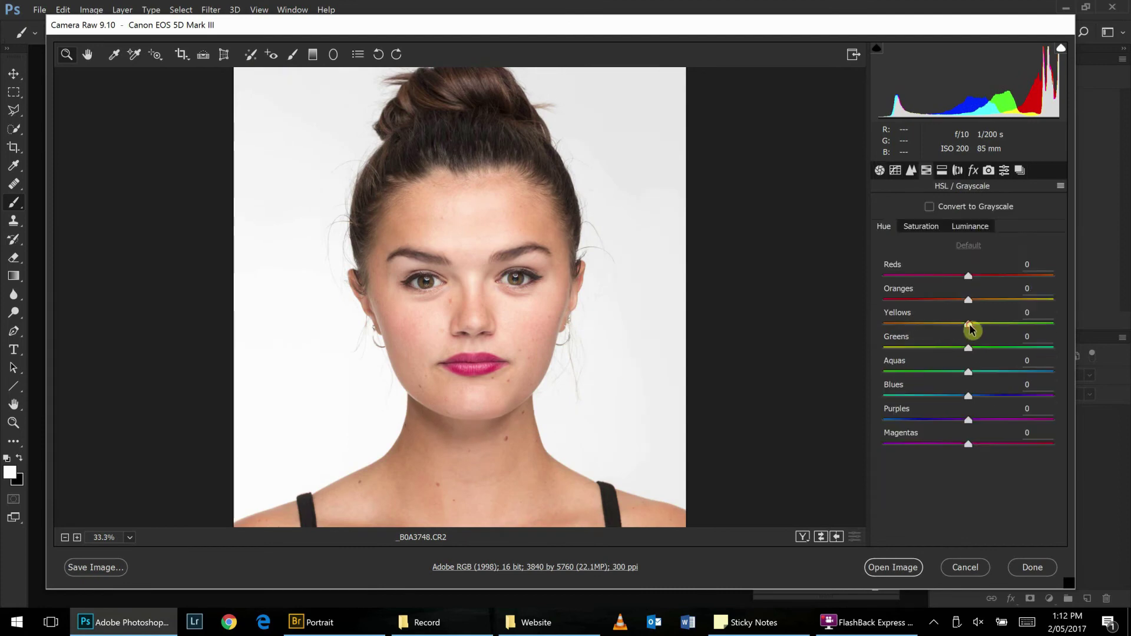
left_click_drag(968, 324, 964, 325)
left_click_drag(968, 300, 967, 301)
left_click(880, 171)
mouse_move(969, 483)
left_mouse_down()
mouse_move(973, 507)
mouse_move(973, 483)
left_mouse_up()
key("ctrl+minus")
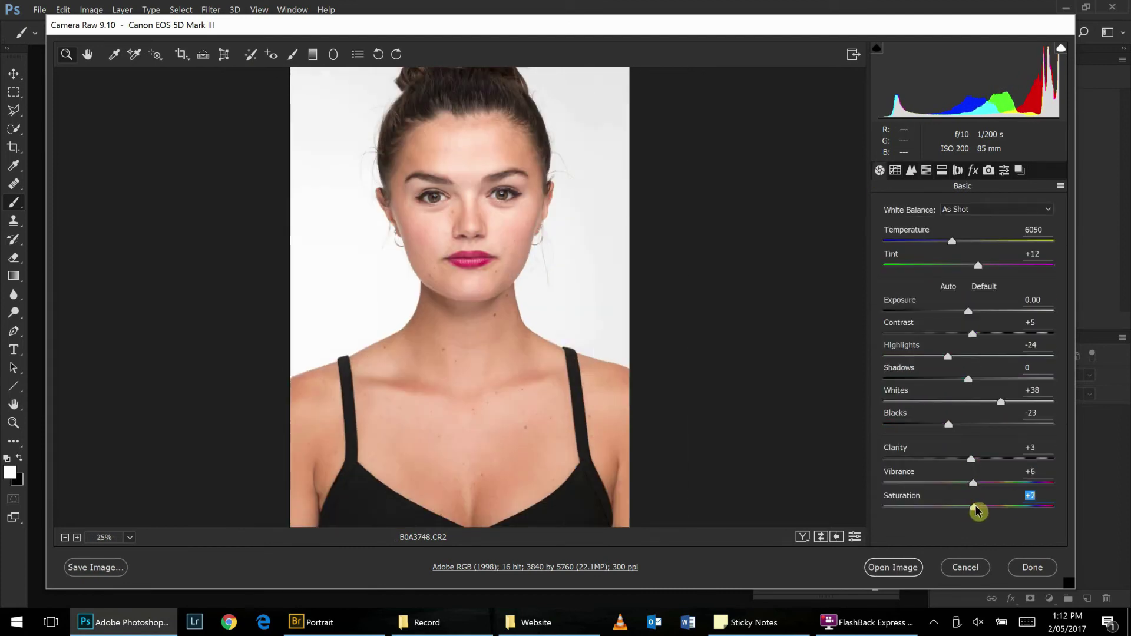
Open the image and raise the smart object's raw Exposure to +0.40.
left_click(898, 570)
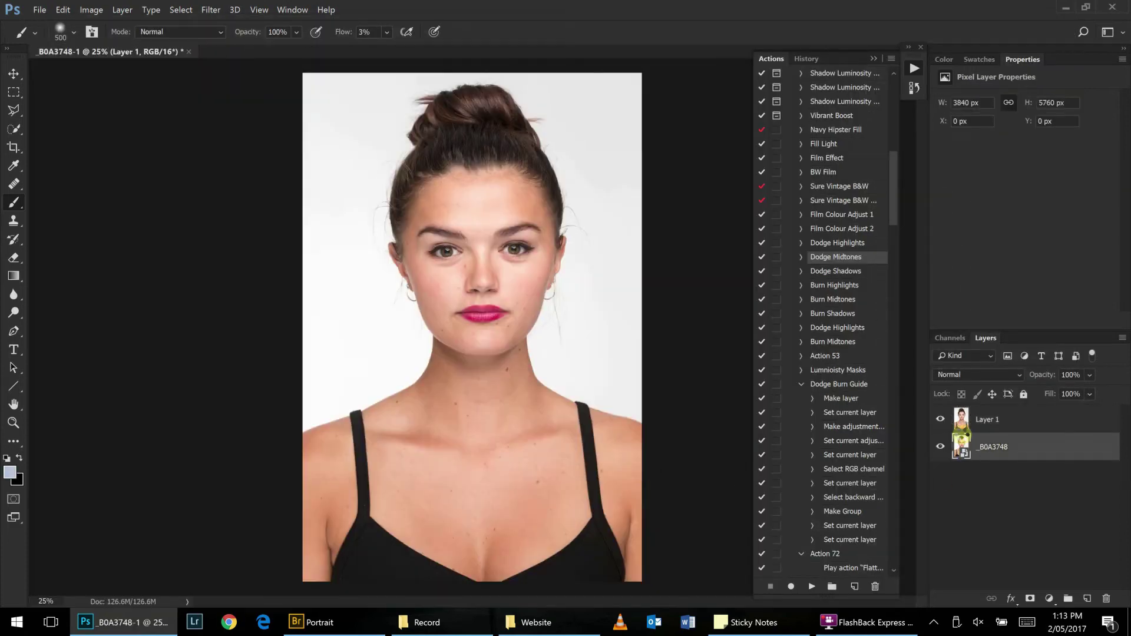
double_click(955, 442)
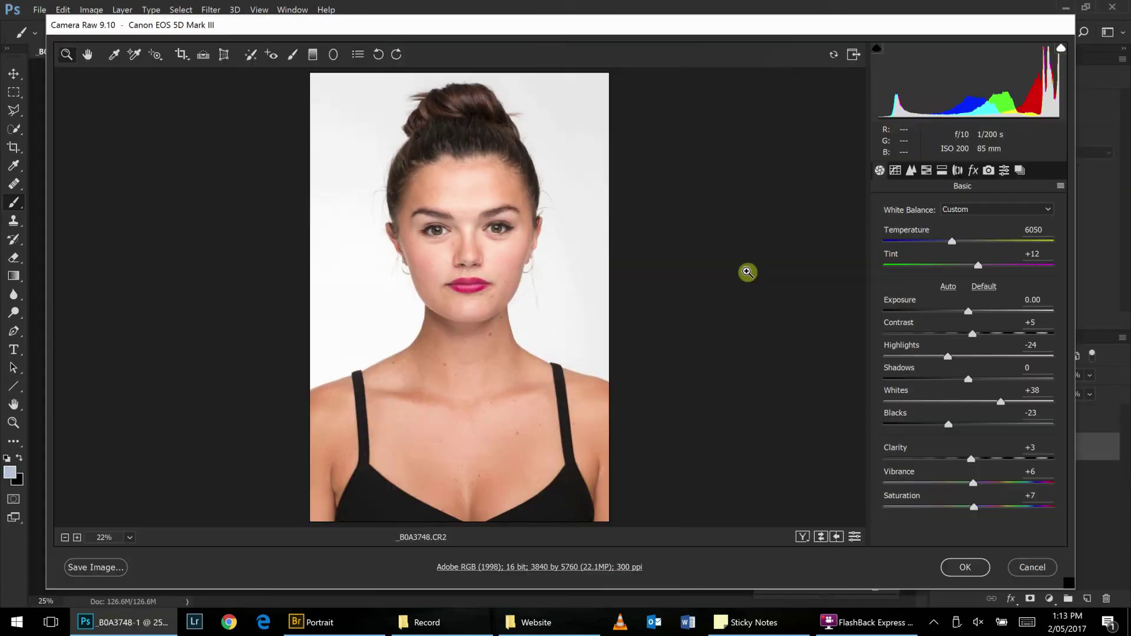
left_click_drag(971, 314, 977, 315)
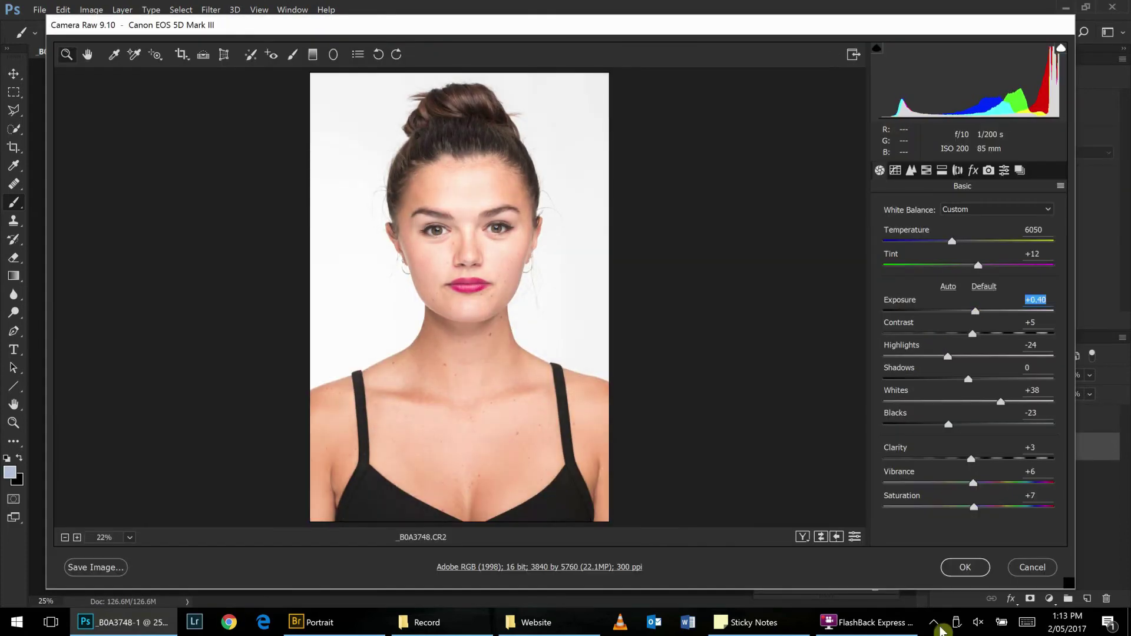
left_click(965, 567)
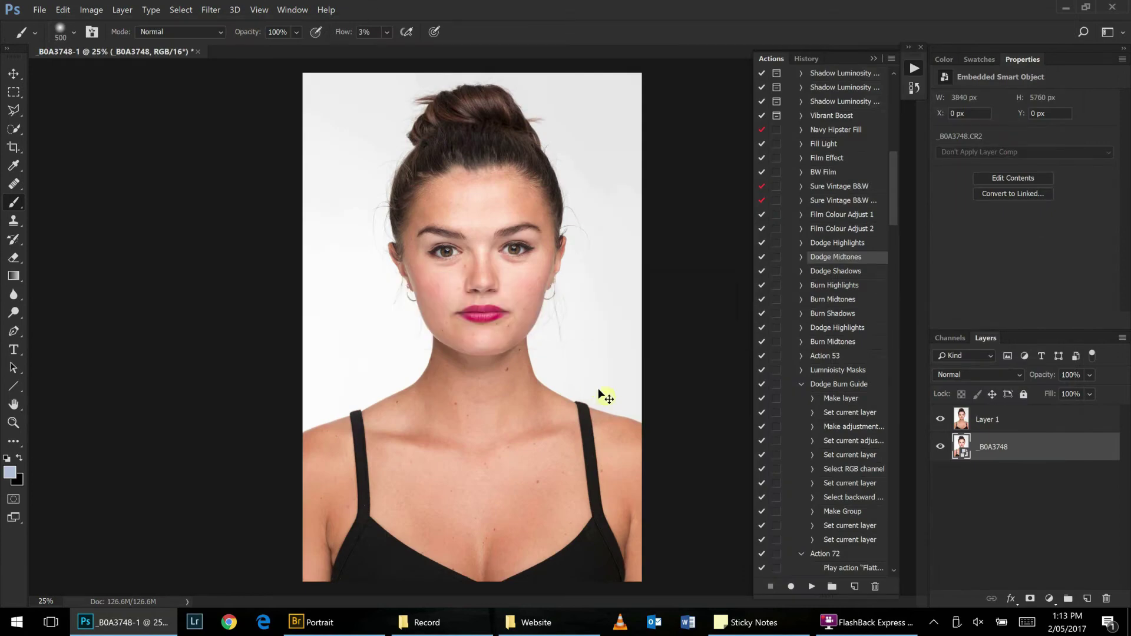
Stamp the visible image to Layer 2 and give it a black-filled layer mask.
key("ctrl+shift+alt+e")
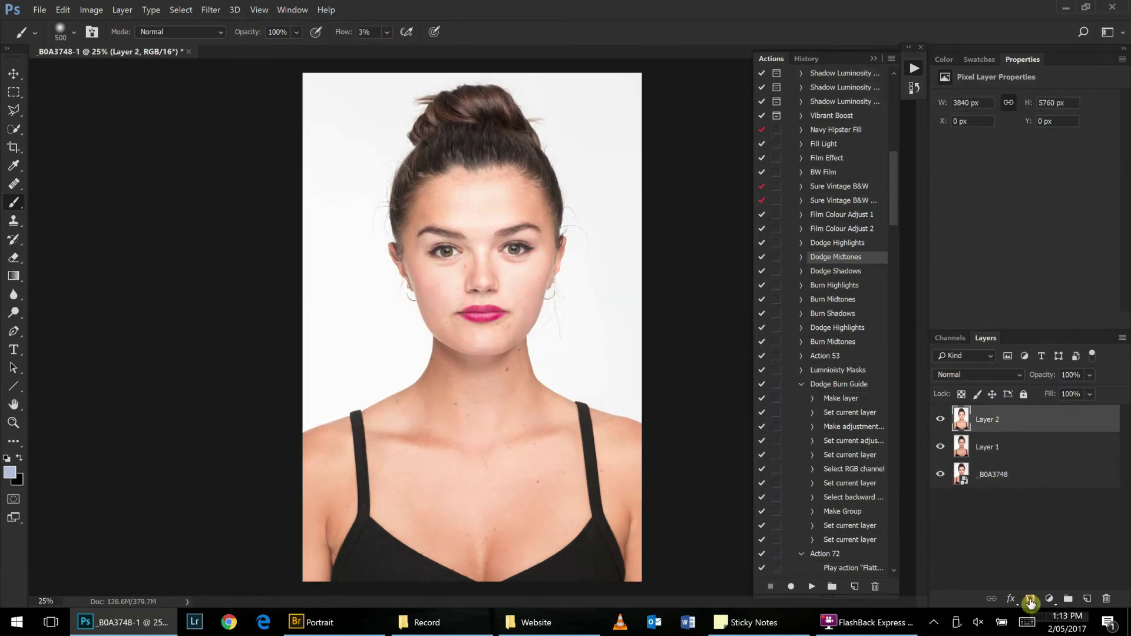
left_click(1031, 599)
key("g")
left_click_drag(474, 301, 475, 356)
key("ctrl+a")
key("alt+BackSpace")
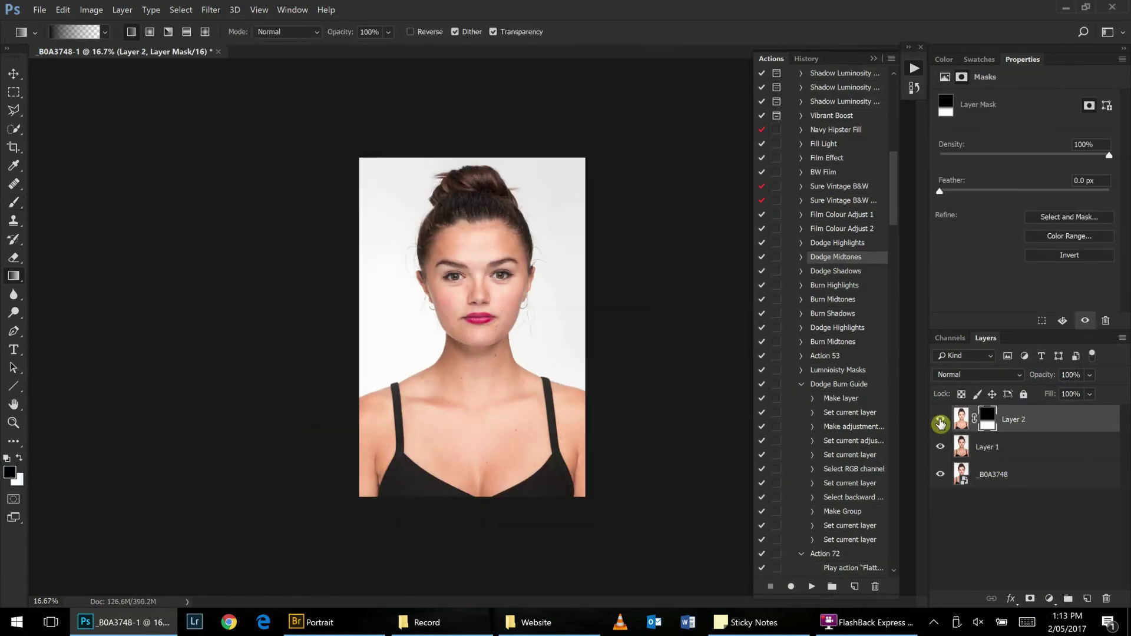
key("x")
Draw gradients on Layer 2's mask fading from the chest upward, then stamp visible layers.
key("ctrl+minus")
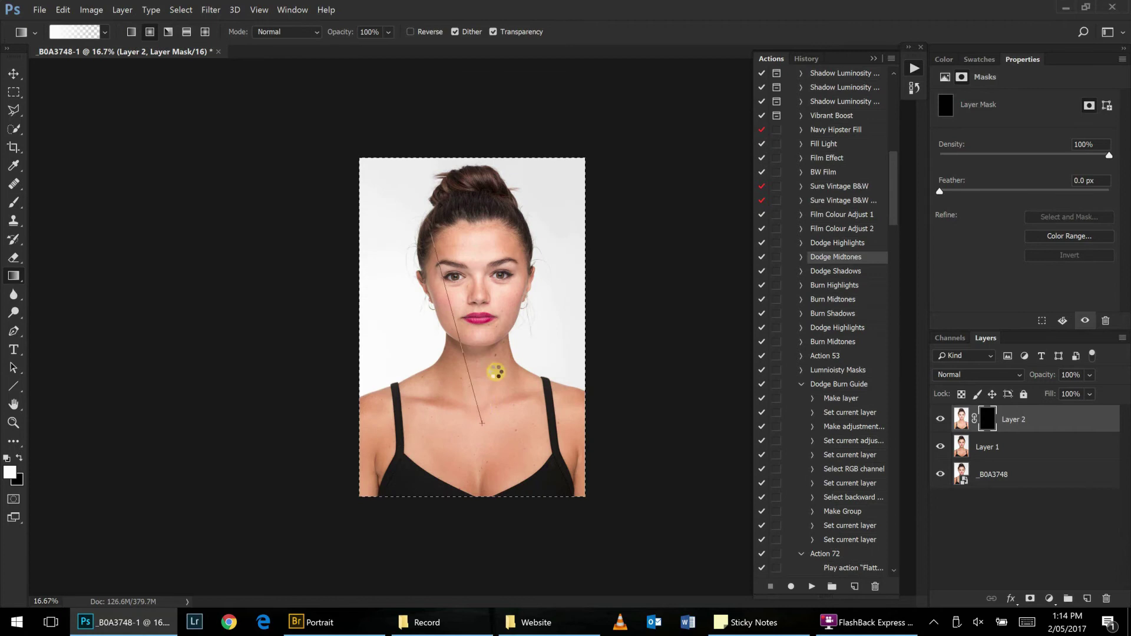
left_click_drag(475, 426, 457, 272)
key("ctrl+plus")
key("x")
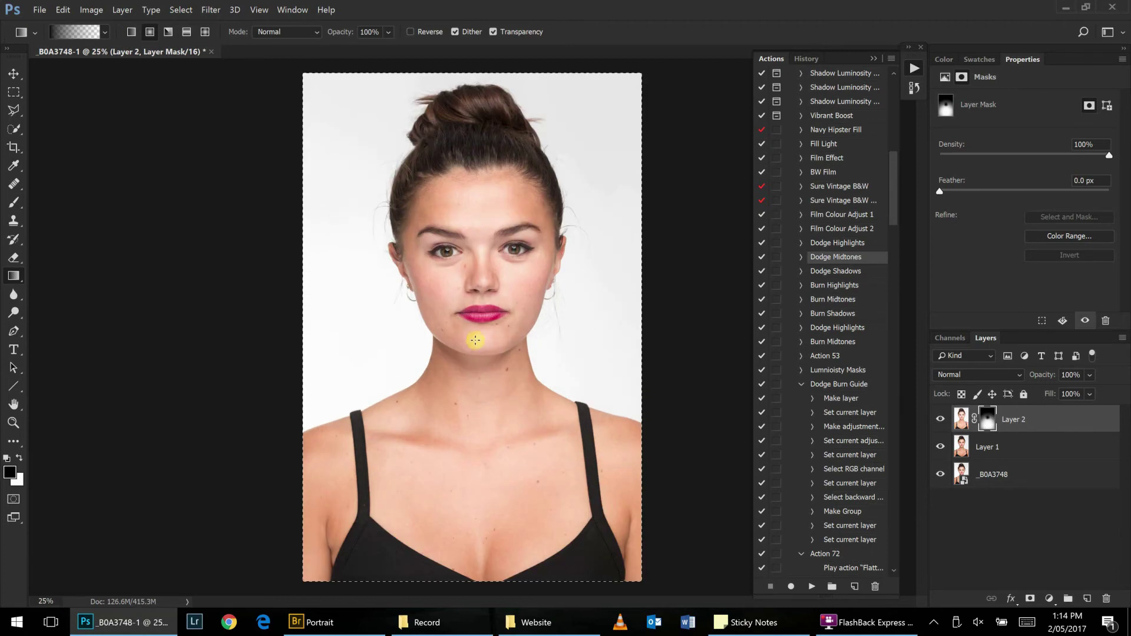
left_click_drag(478, 347, 518, 356)
key("ctrl+alt+shift+e")
key("ctrl+shift+a")
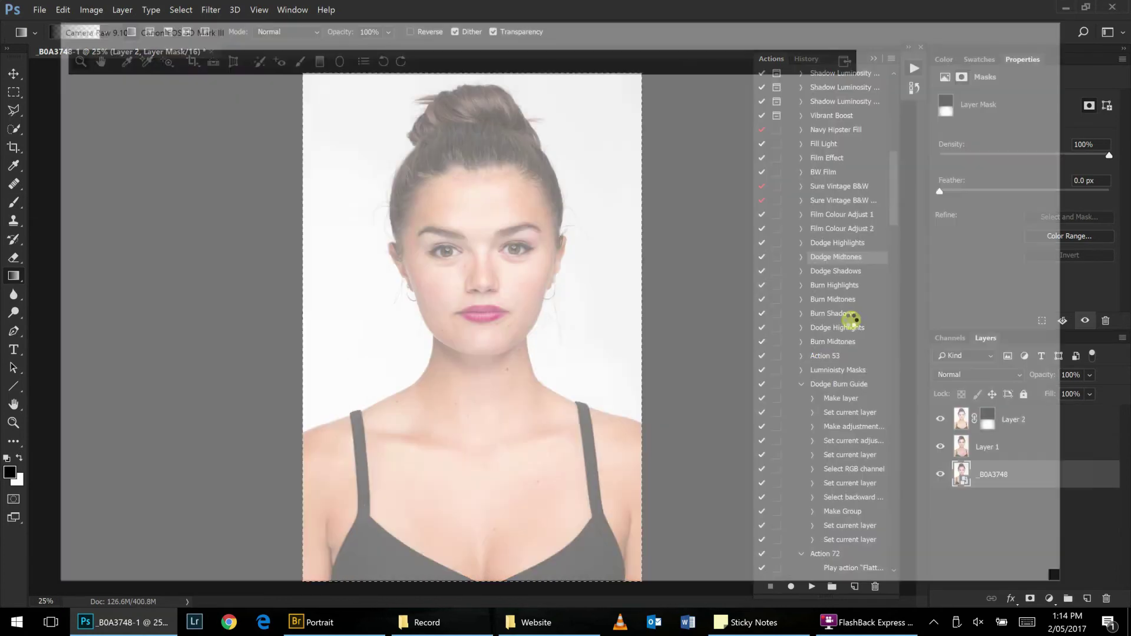
Apply Camera Raw Exposure +0.25, Highlights +25, Whites +75, lower Shadows and Blacks, Saturation +19 as Layer 3.
left_click(989, 357)
left_click_drag(969, 311, 973, 311)
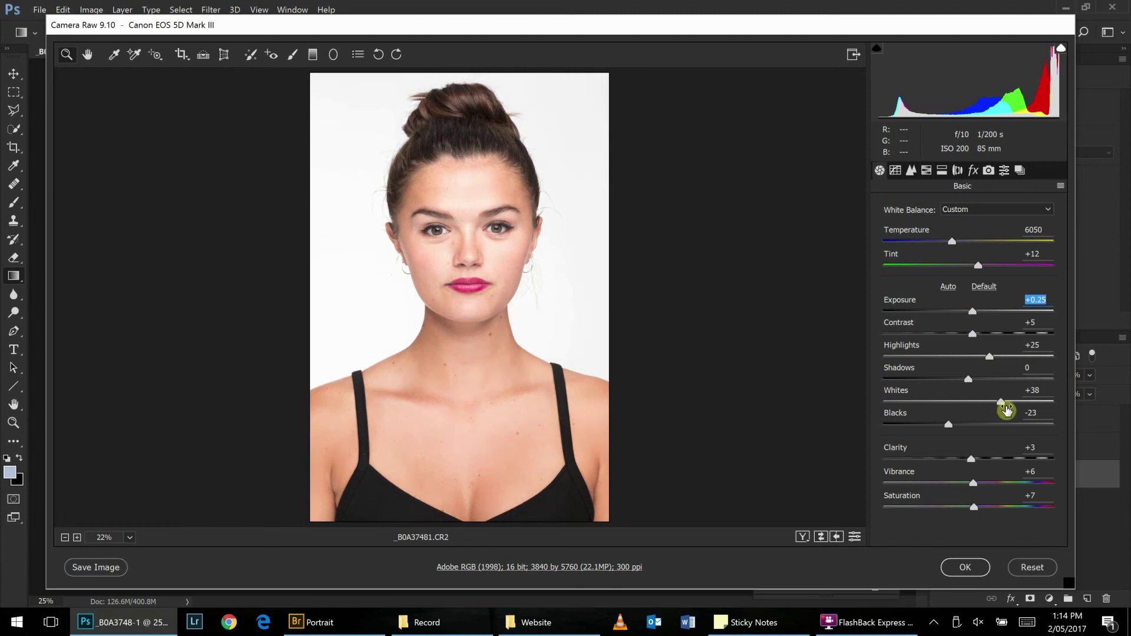
mouse_move(1000, 401)
left_mouse_down()
mouse_move(1049, 403)
mouse_move(1032, 401)
left_mouse_up()
left_click(474, 232)
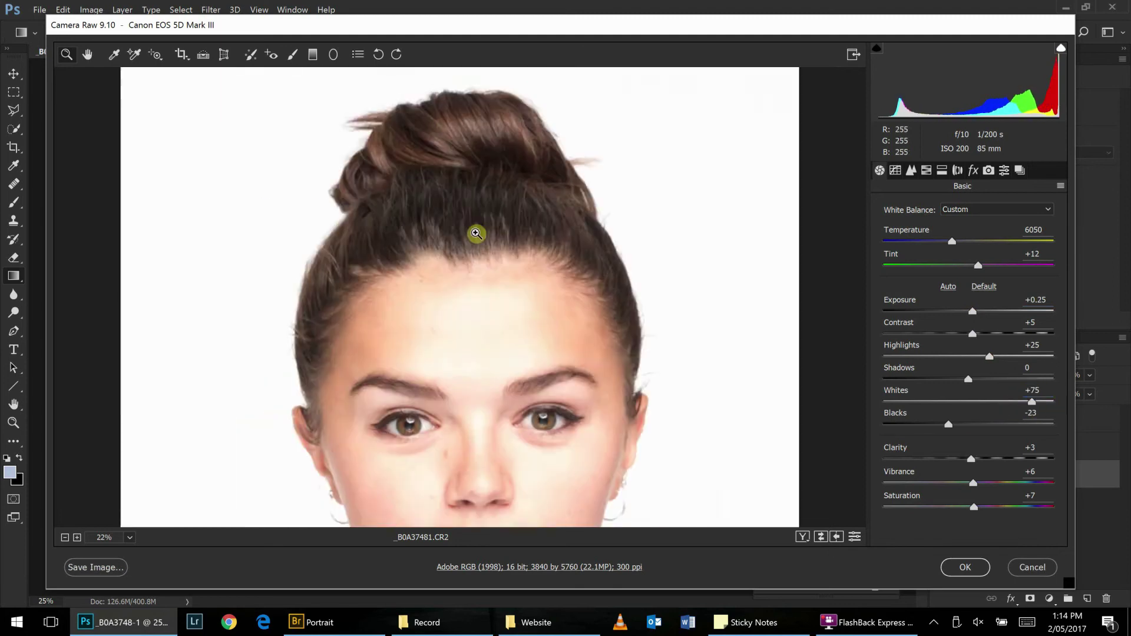
left_click_drag(968, 379, 960, 380)
left_click_drag(948, 425, 943, 424)
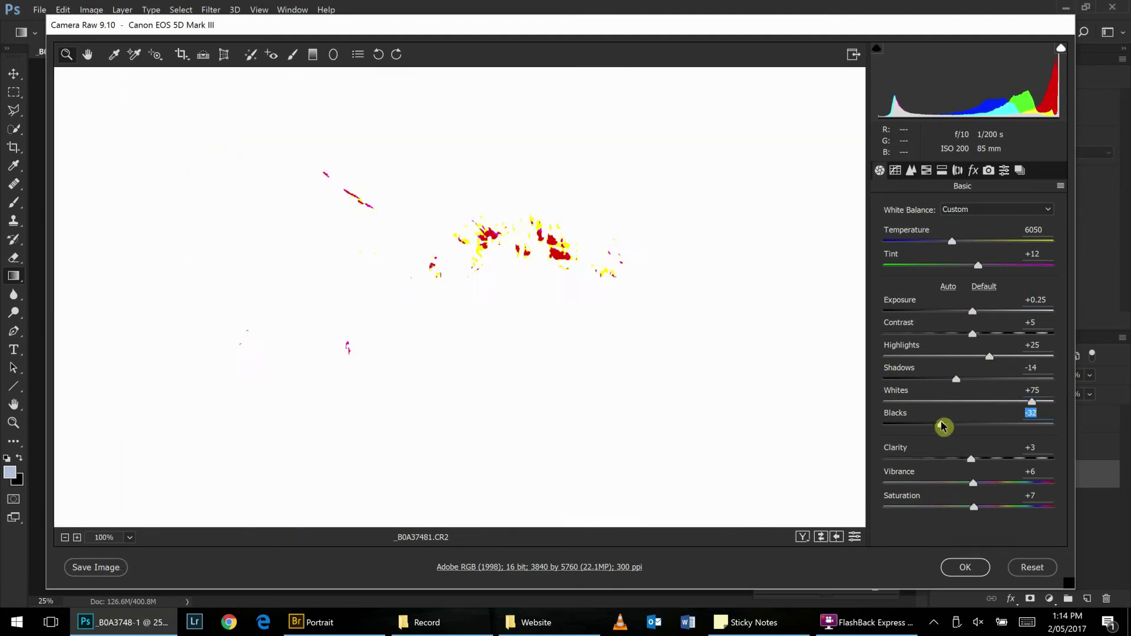
key("ctrl+minus")
left_click_drag(974, 507, 986, 507)
key("Return")
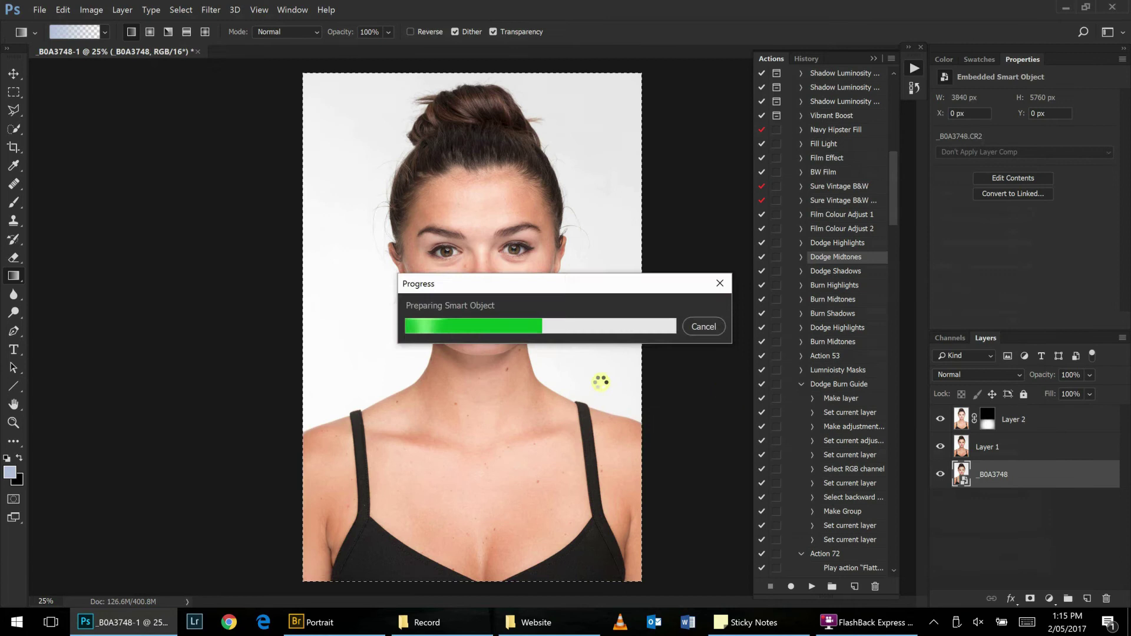
Give Layer 3 a hide-all mask and brush white to reveal it over the hair.
left_click(1029, 598, "alt")
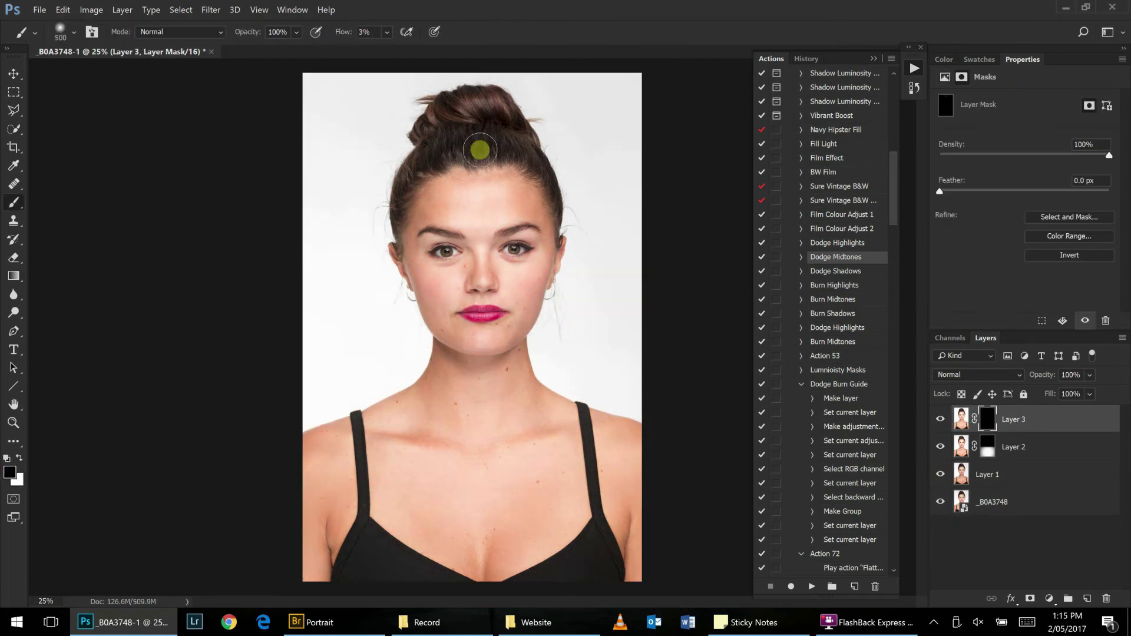
key("b")
key("d")
mouse_move(492, 108)
left_mouse_down()
mouse_move(404, 189)
mouse_move(445, 144)
left_mouse_up()
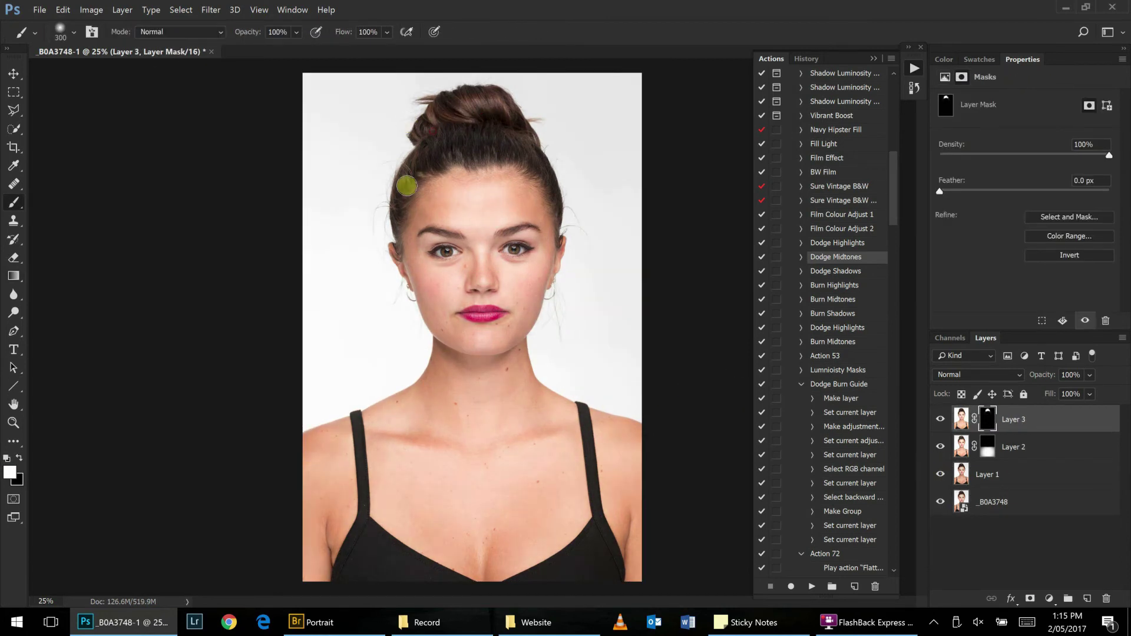
scroll(525, 268, "down", 1)
scroll(553, 376, "up", 5)
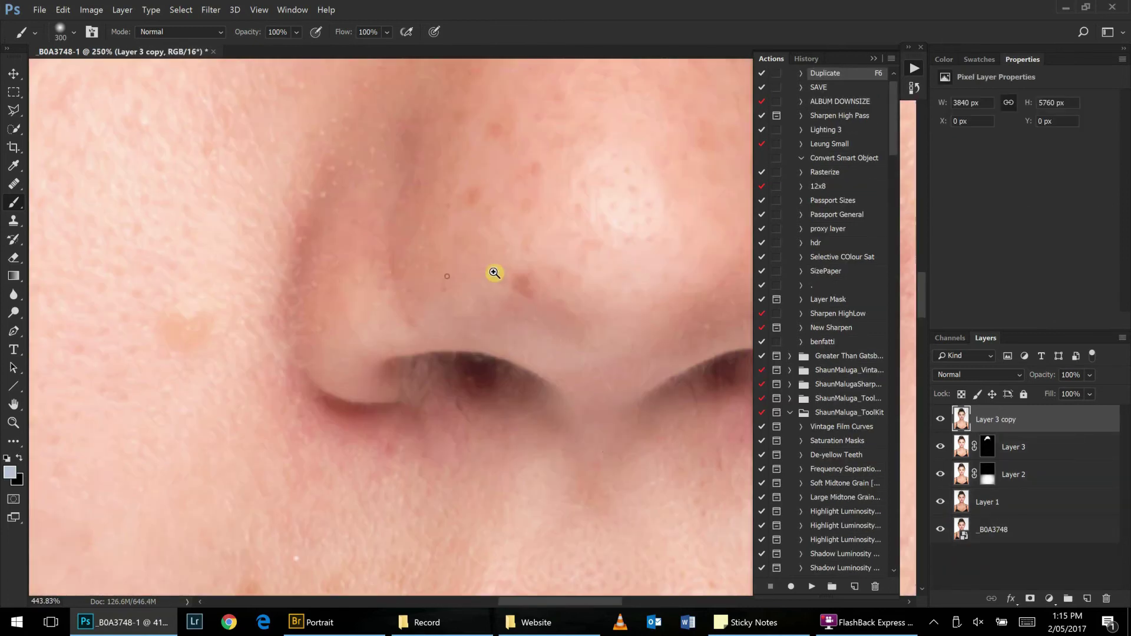
Heal the orange mole and spots on the cheek with the Healing Brush.
scroll(412, 224, "left", 3)
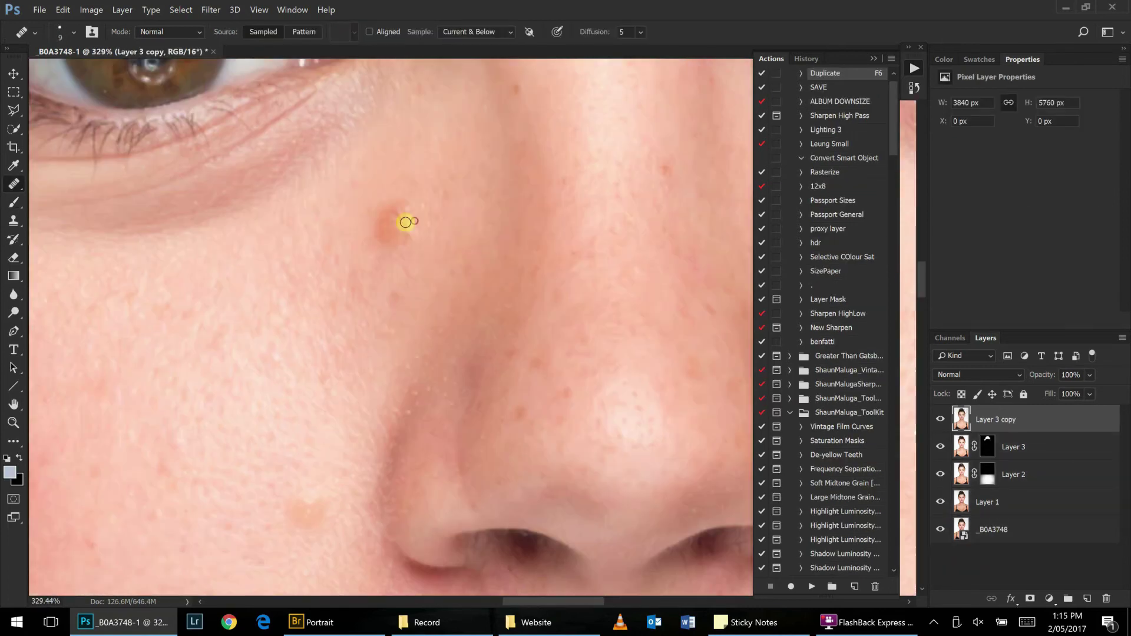
left_click(389, 227)
left_click_drag(379, 245, 335, 298)
scroll(343, 299, "down", 3)
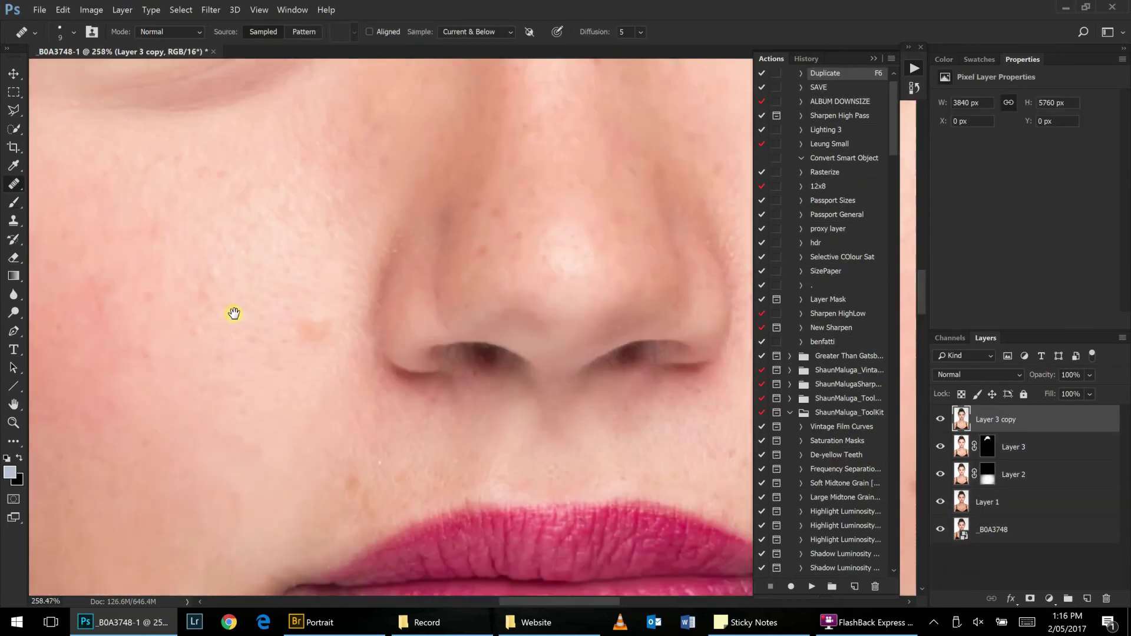
scroll(439, 356, "up", 5)
scroll(406, 320, "up", 2)
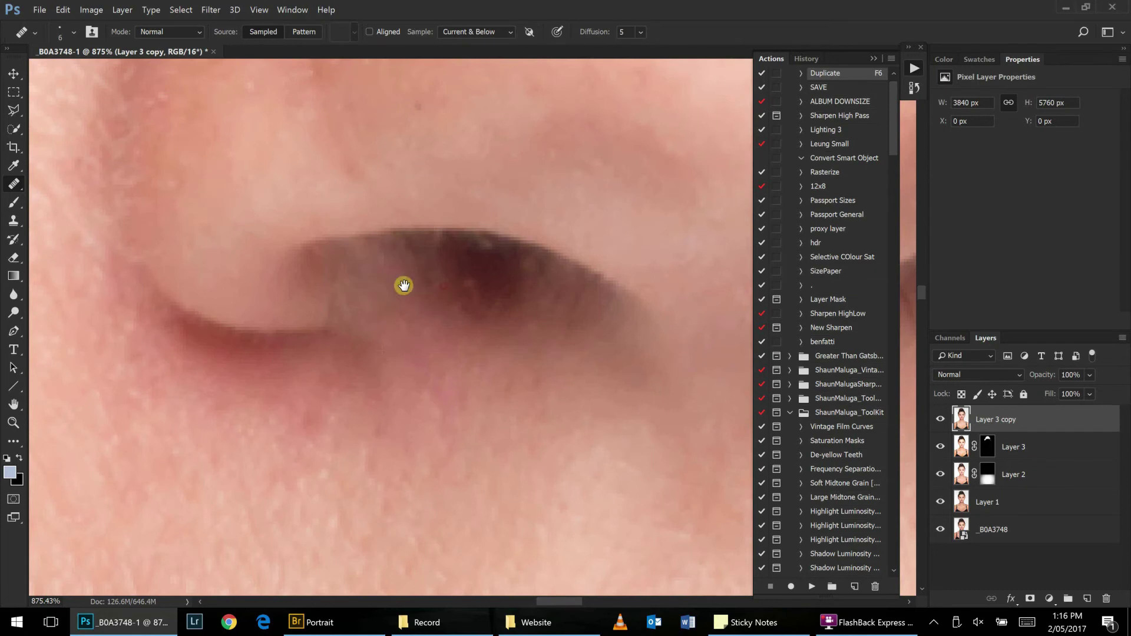
scroll(400, 265, "right", 2)
scroll(436, 307, "right", 4)
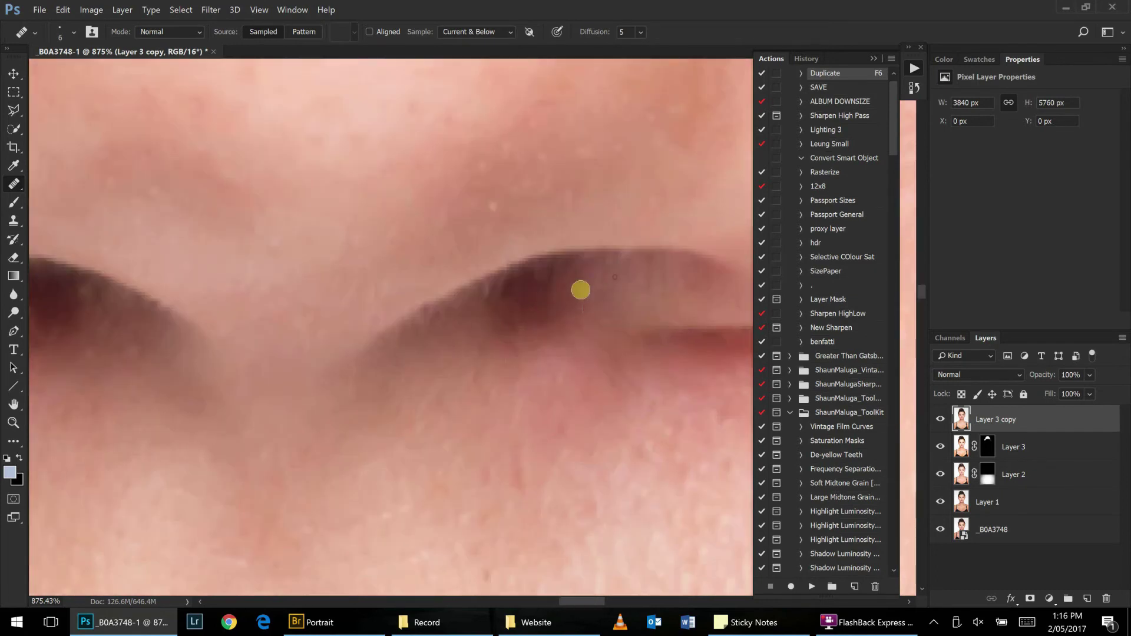
scroll(566, 312, "down", 3)
scroll(448, 254, "left", 5)
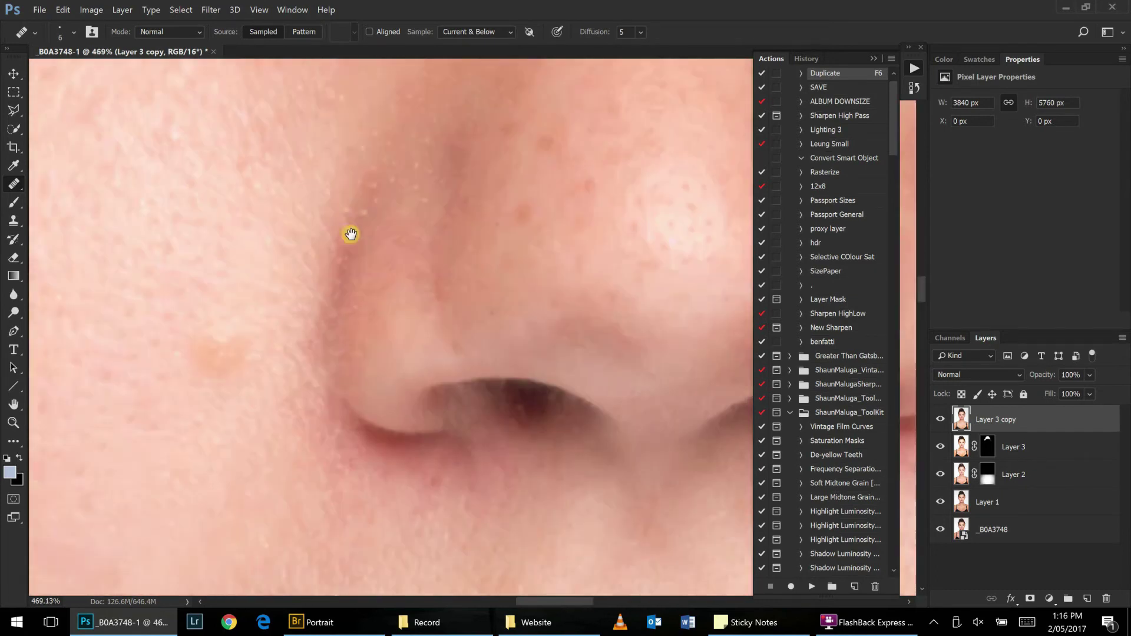
scroll(591, 354, "down", 3)
scroll(540, 467, "down", 2)
scroll(525, 367, "up", 5)
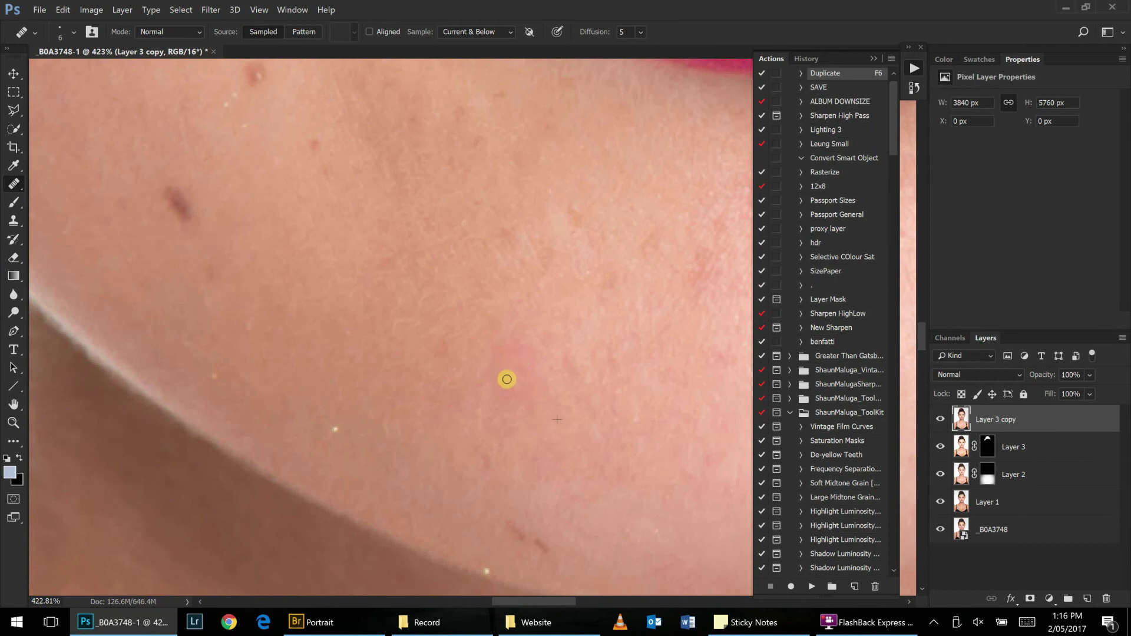
scroll(450, 512, "up", 3)
scroll(316, 151, "left", 2)
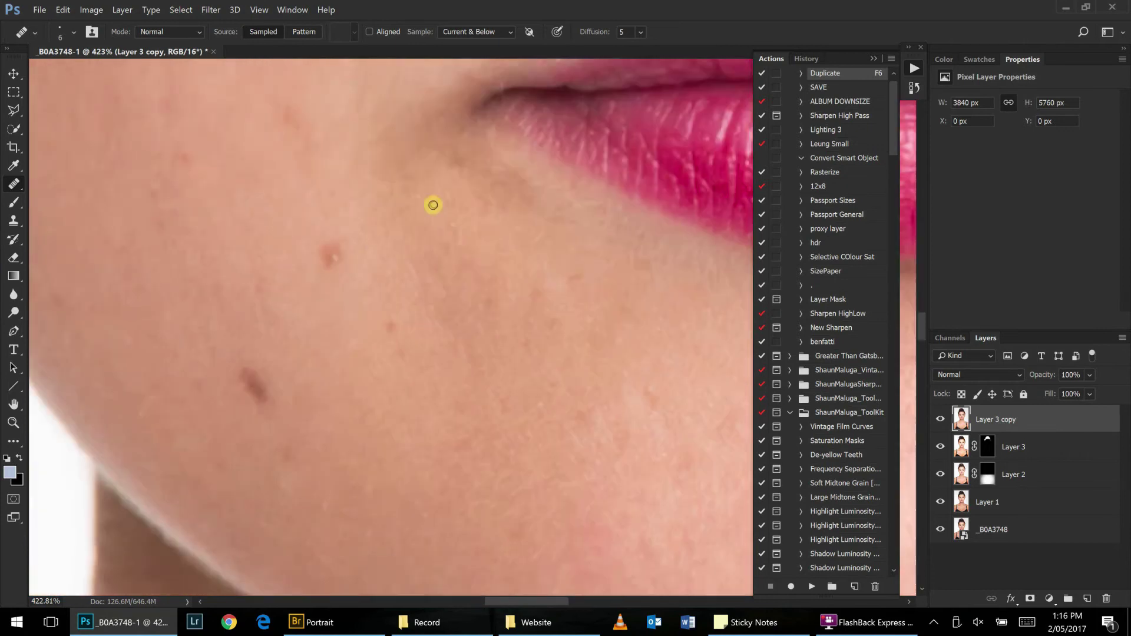
scroll(363, 265, "down", 5)
scroll(277, 172, "up", 5)
scroll(257, 202, "left", 3)
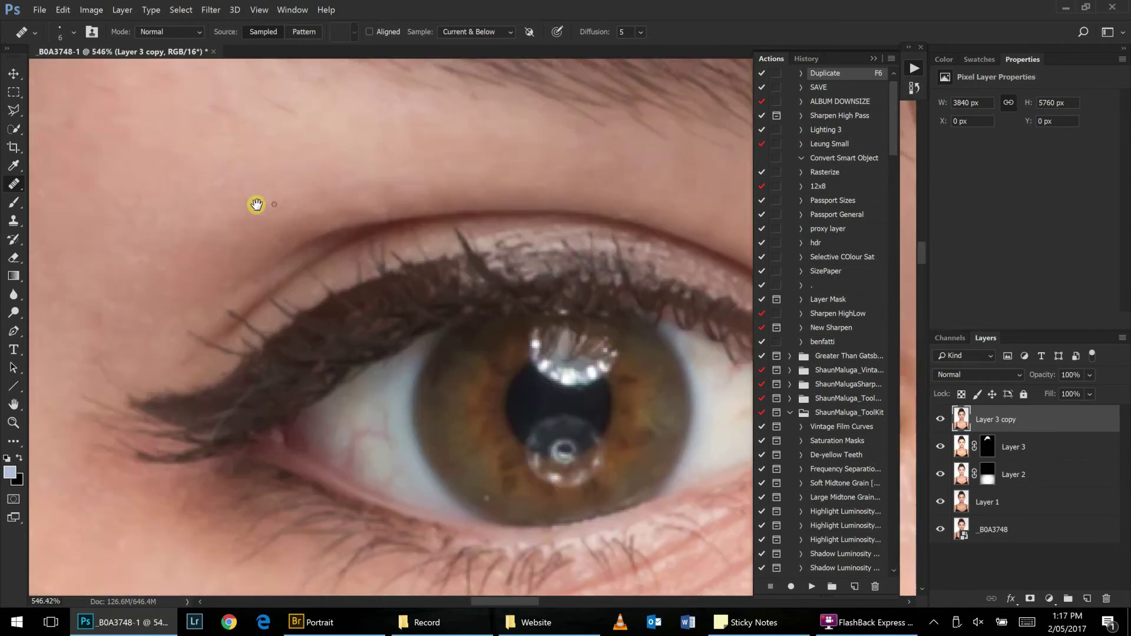
scroll(594, 179, "down", 2)
scroll(594, 180, "up", 4)
scroll(347, 328, "right", 3)
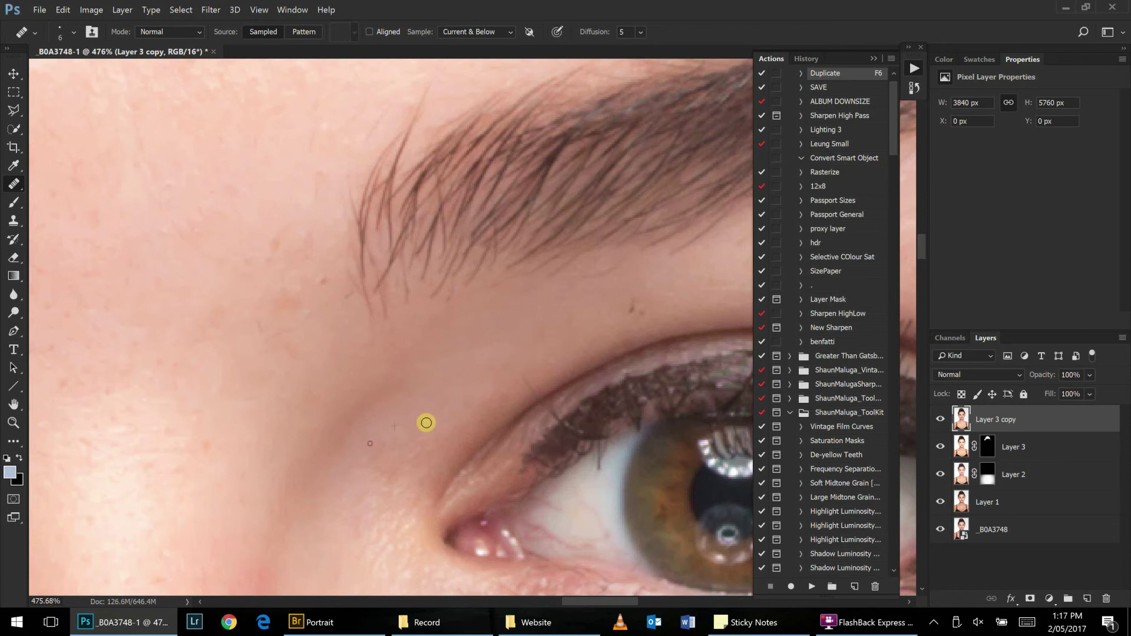
scroll(681, 299, "down", 3)
scroll(400, 215, "up", 4)
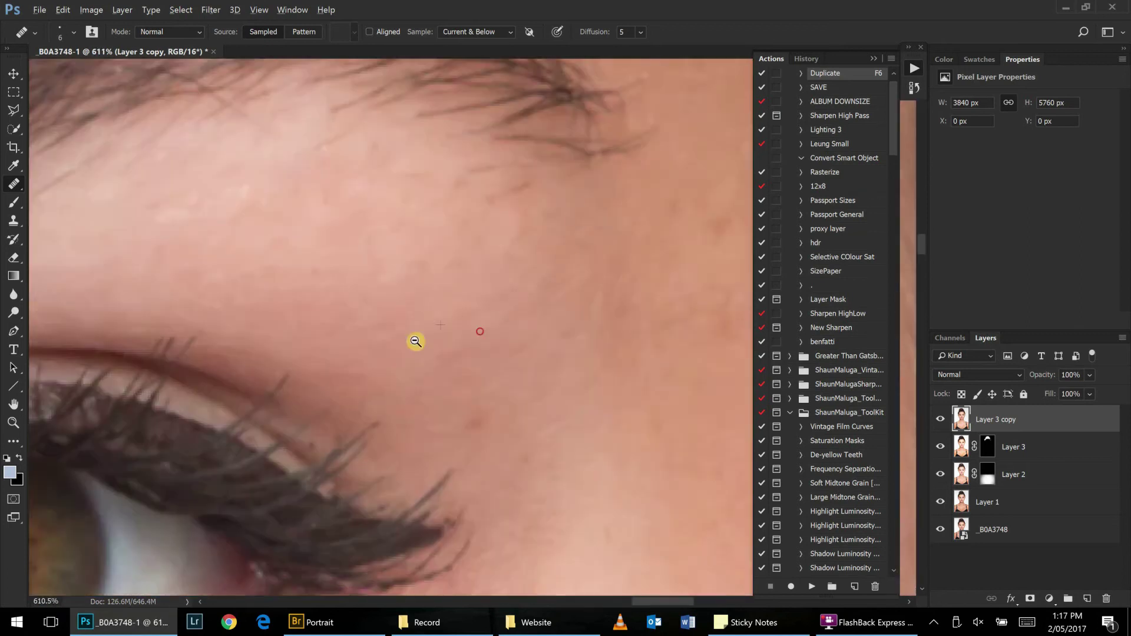
scroll(416, 341, "down", 2)
scroll(232, 424, "down", 2)
scroll(368, 245, "down", 2)
scroll(346, 433, "up", 5)
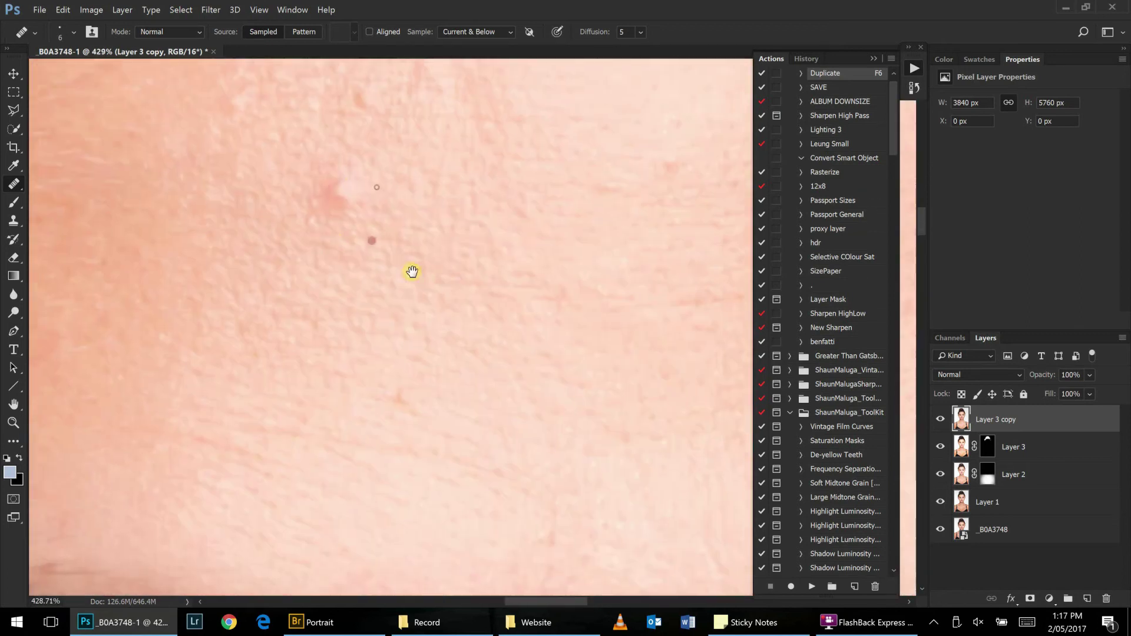
left_click_drag(411, 271, 442, 334)
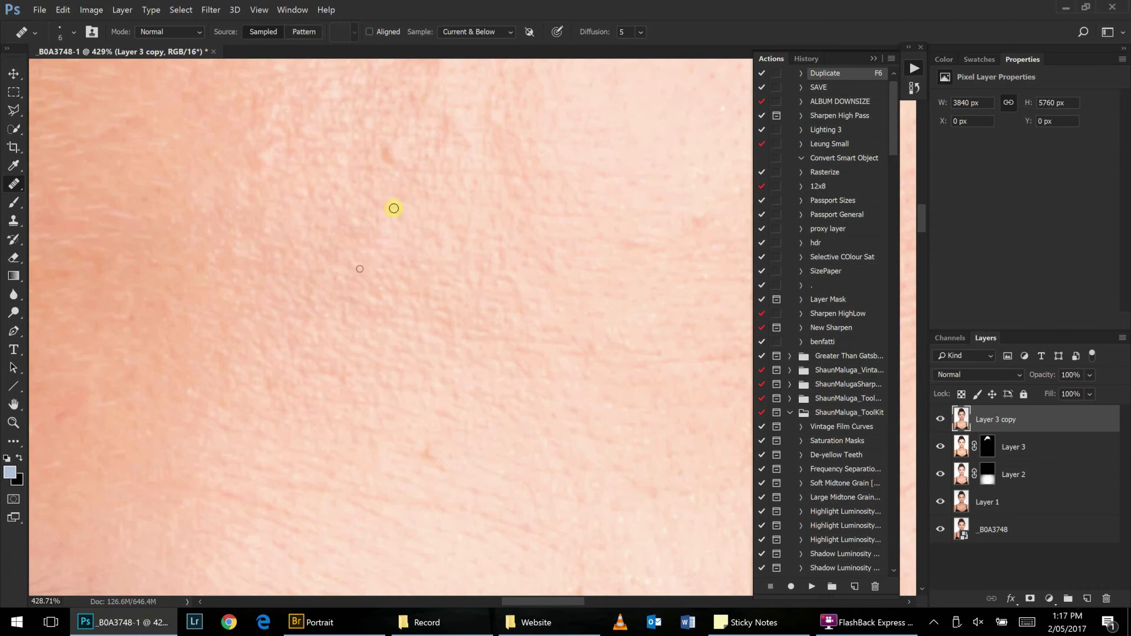
scroll(469, 153, "down", 3)
scroll(377, 240, "up", 3)
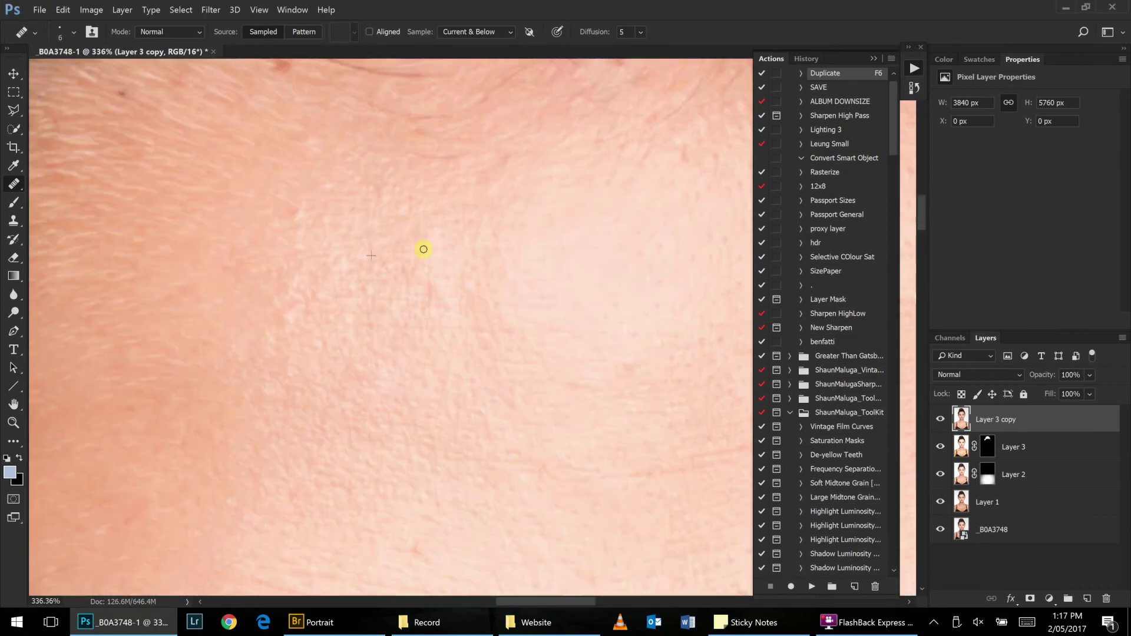
scroll(422, 300, "down", 2)
scroll(647, 308, "up", 2)
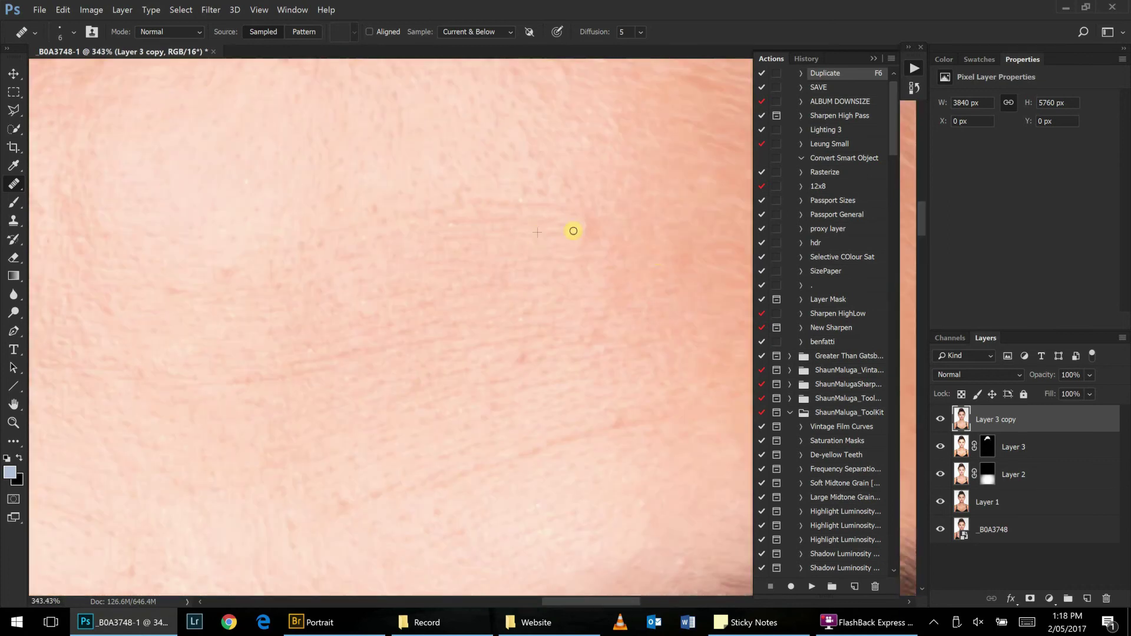
scroll(573, 231, "down", 3)
scroll(463, 255, "up", 4)
scroll(620, 288, "down", 3)
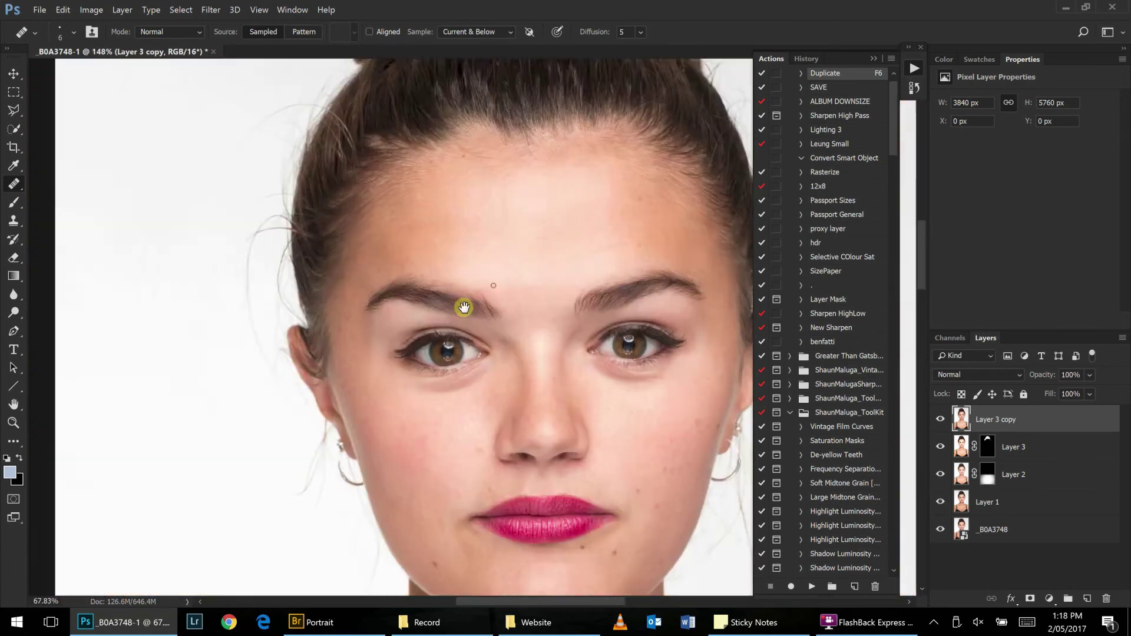
scroll(436, 361, "down", 3)
scroll(404, 383, "up", 3)
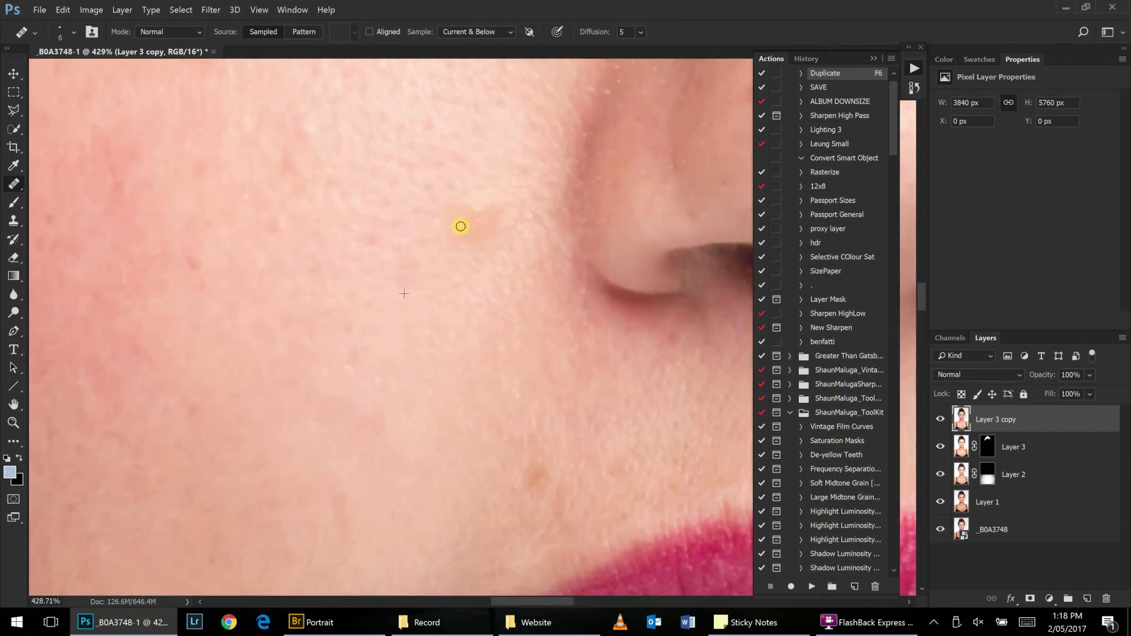
scroll(509, 209, "down", 3)
scroll(454, 189, "up", 2)
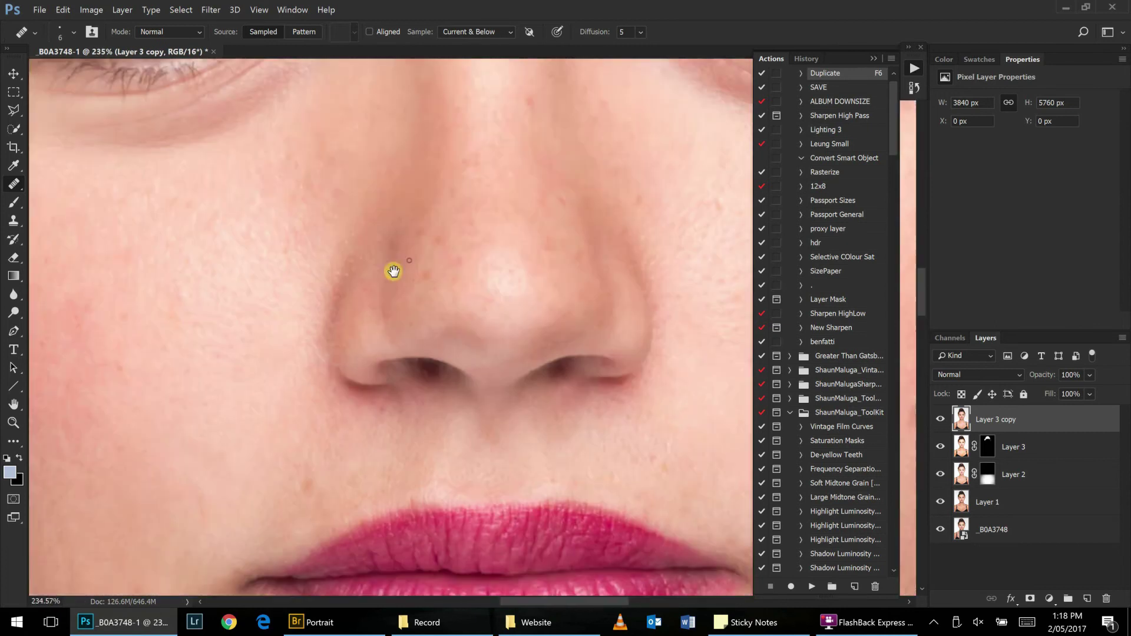
scroll(210, 318, "up", 2)
scroll(551, 251, "up", 2)
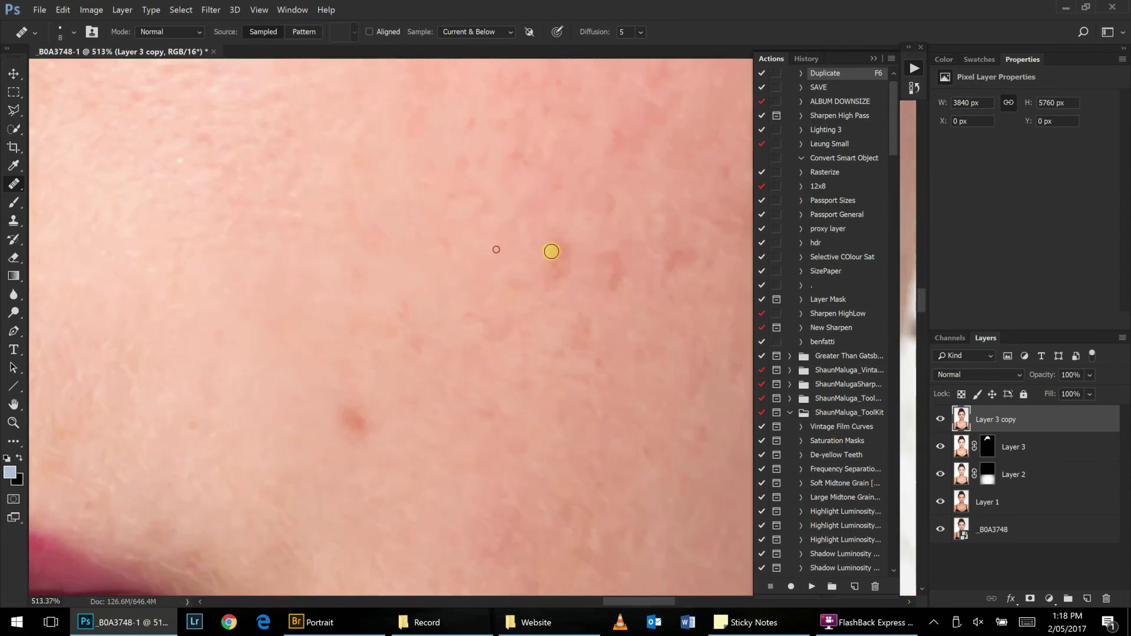
Heal the dark blemish on the cheek and surrounding skin.
left_click(352, 419)
scroll(361, 442, "right", 2)
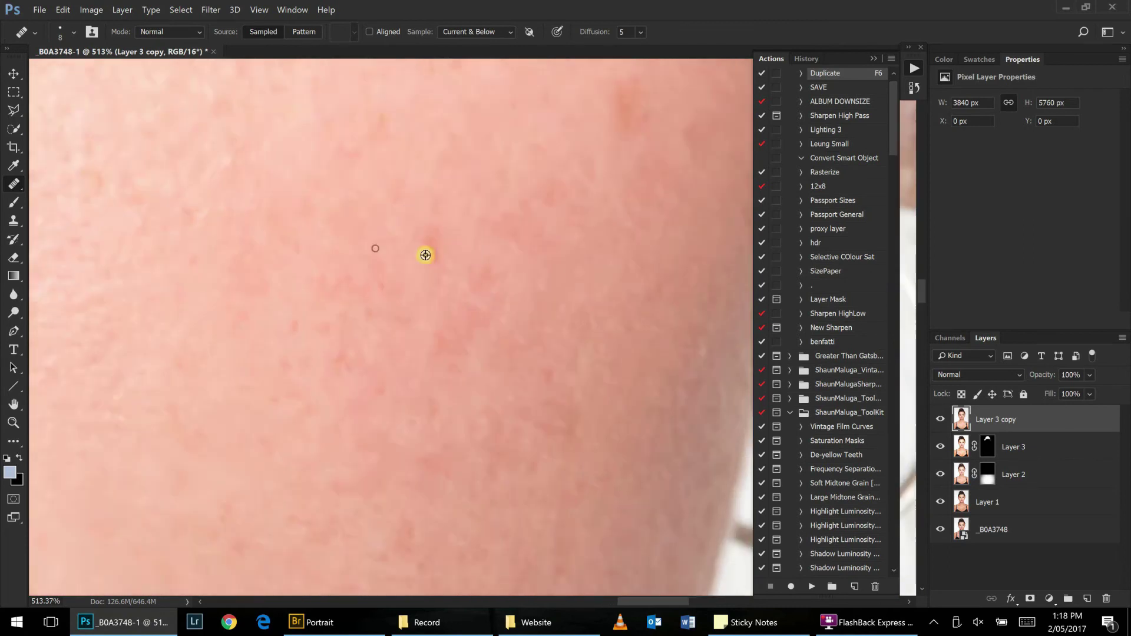
scroll(424, 252, "up", 1)
scroll(702, 316, "down", 3)
scroll(454, 328, "up", 1)
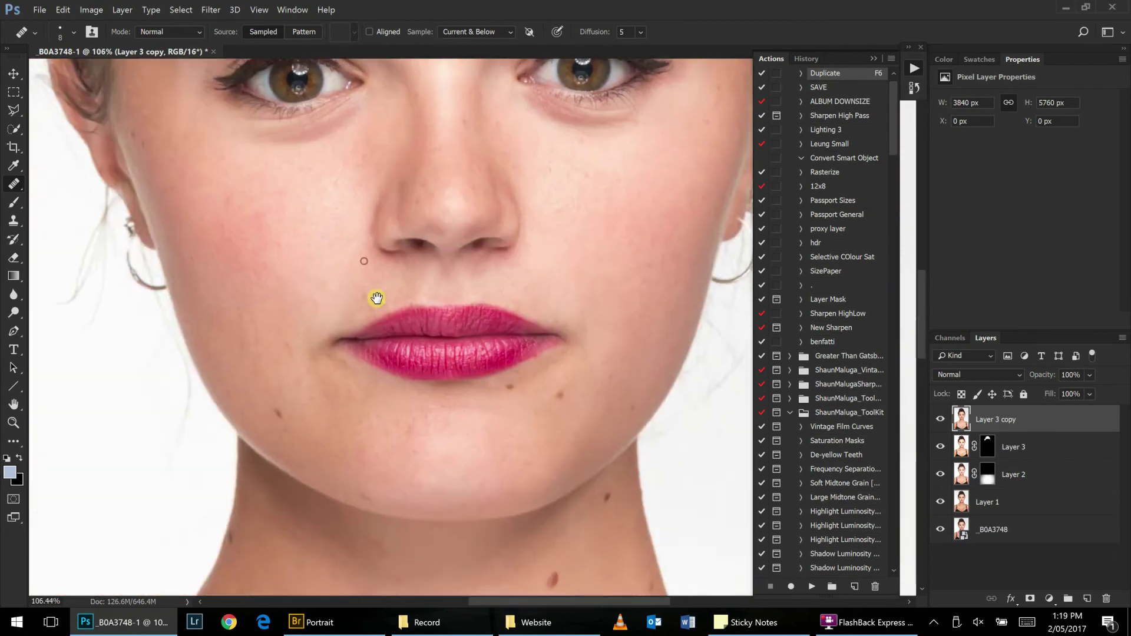
scroll(373, 298, "up", 3)
scroll(246, 293, "down", 3)
scroll(306, 219, "up", 2)
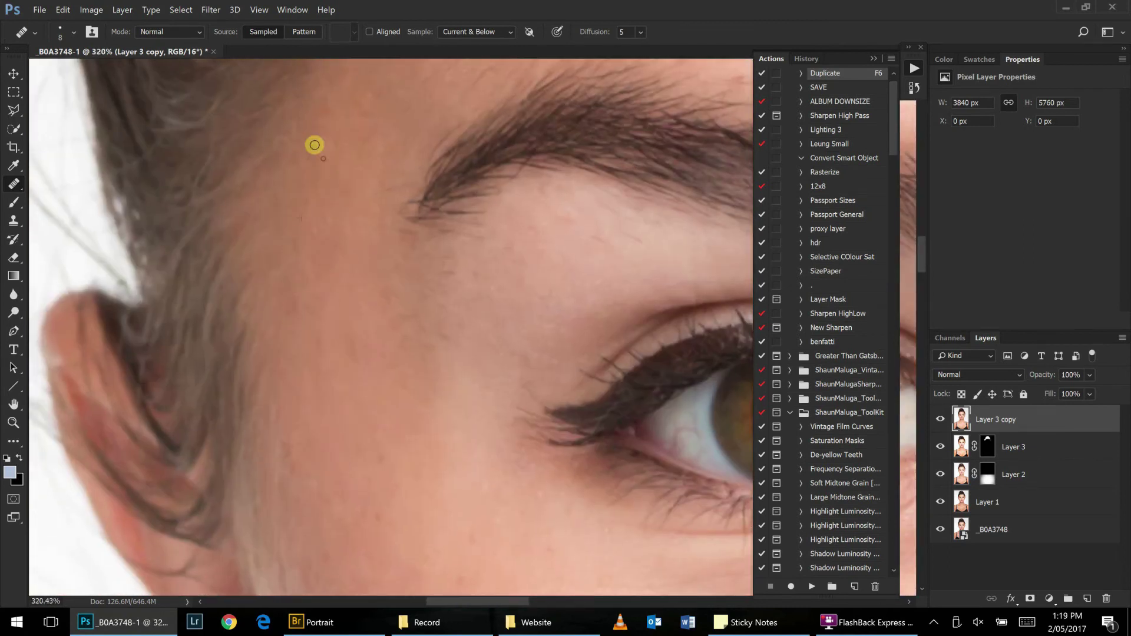
scroll(285, 327, "down", 2)
scroll(245, 203, "down", 3)
scroll(371, 295, "up", 3)
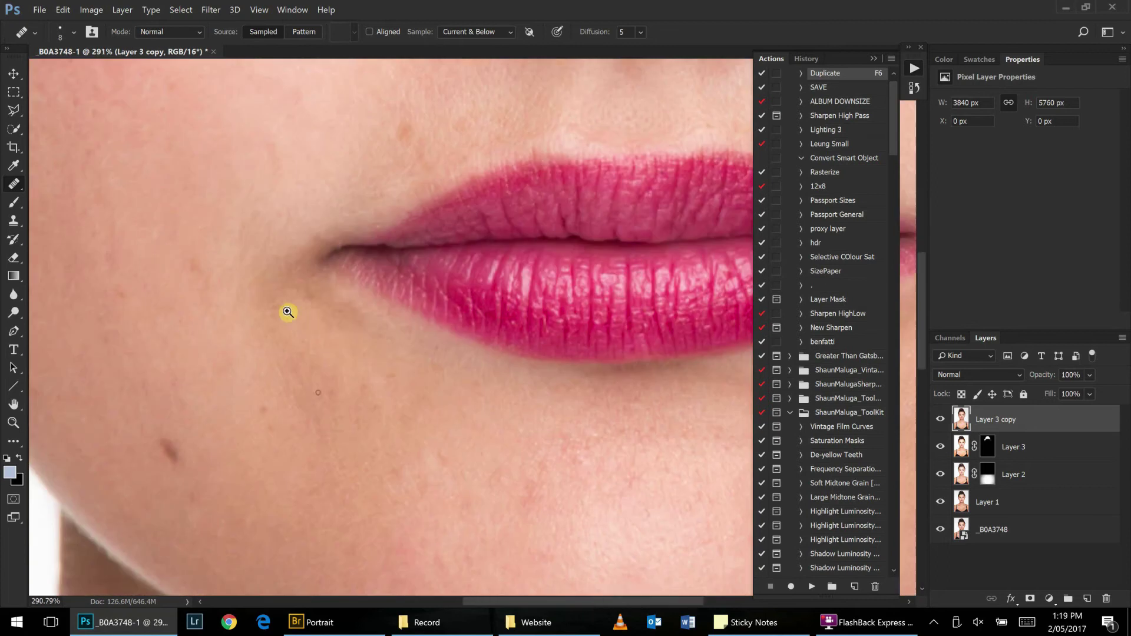
scroll(316, 316, "down", 2)
scroll(480, 353, "right", 2)
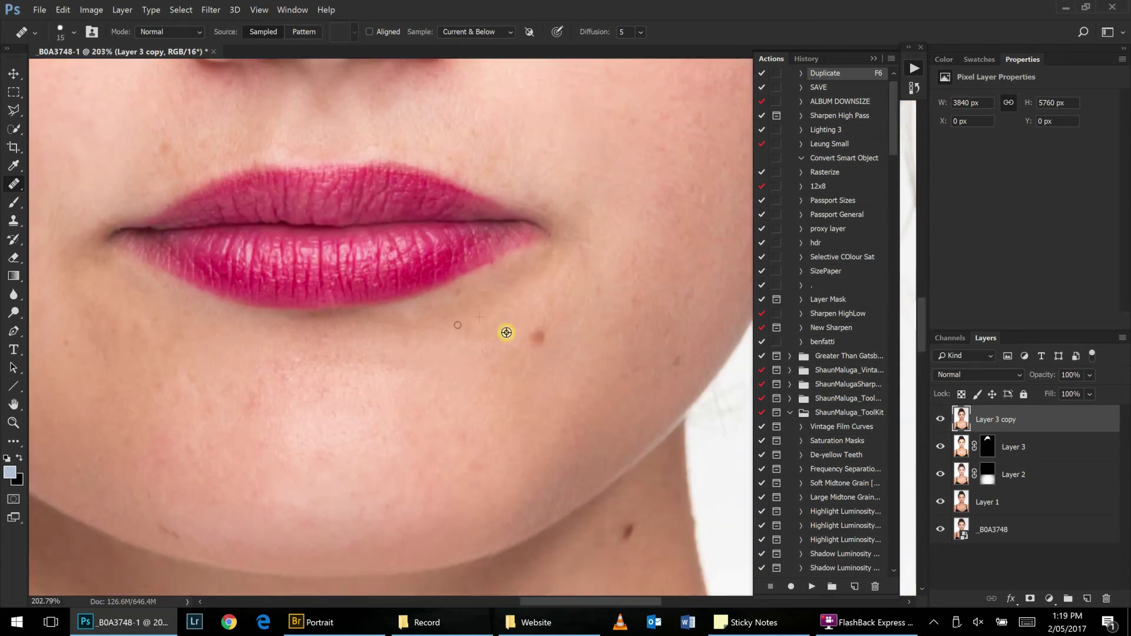
scroll(461, 292, "down", 2)
scroll(435, 350, "down", 2)
scroll(295, 324, "up", 4)
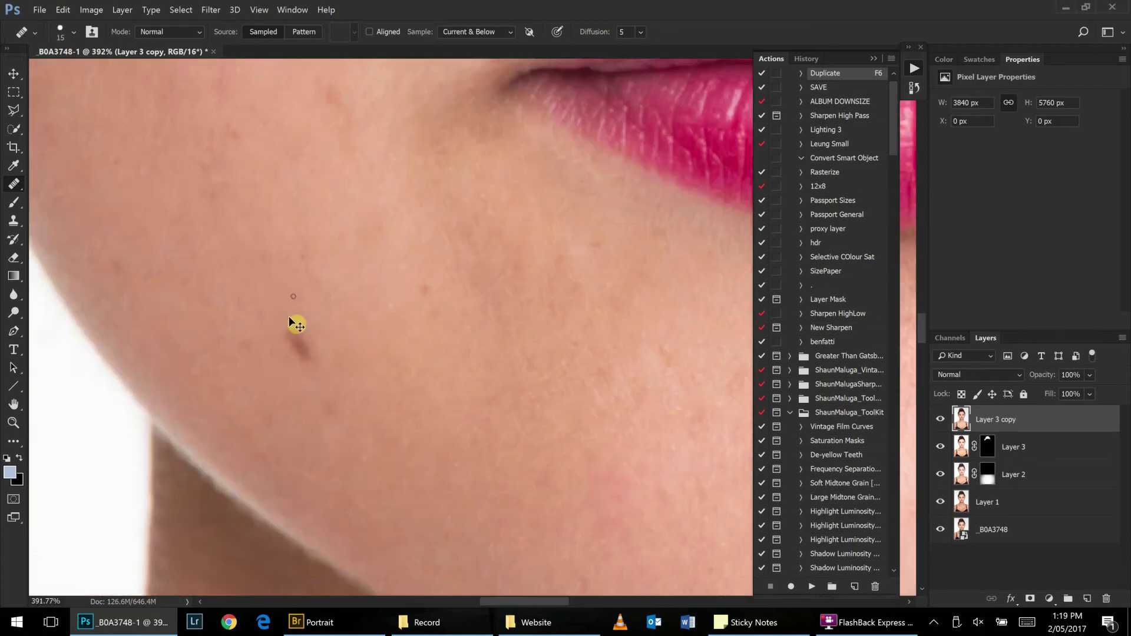
scroll(314, 348, "up", 2)
scroll(254, 282, "down", 1)
scroll(286, 330, "down", 3)
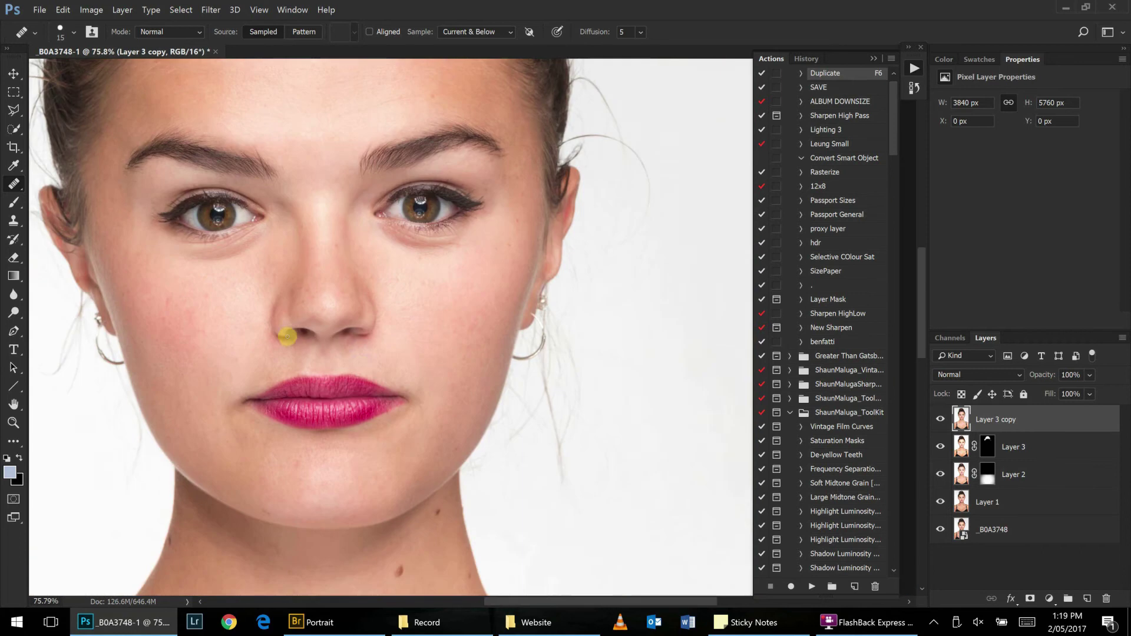
scroll(397, 422, "down", 3)
scroll(457, 338, "up", 3)
scroll(554, 399, "right", 2)
scroll(554, 399, "down", 2)
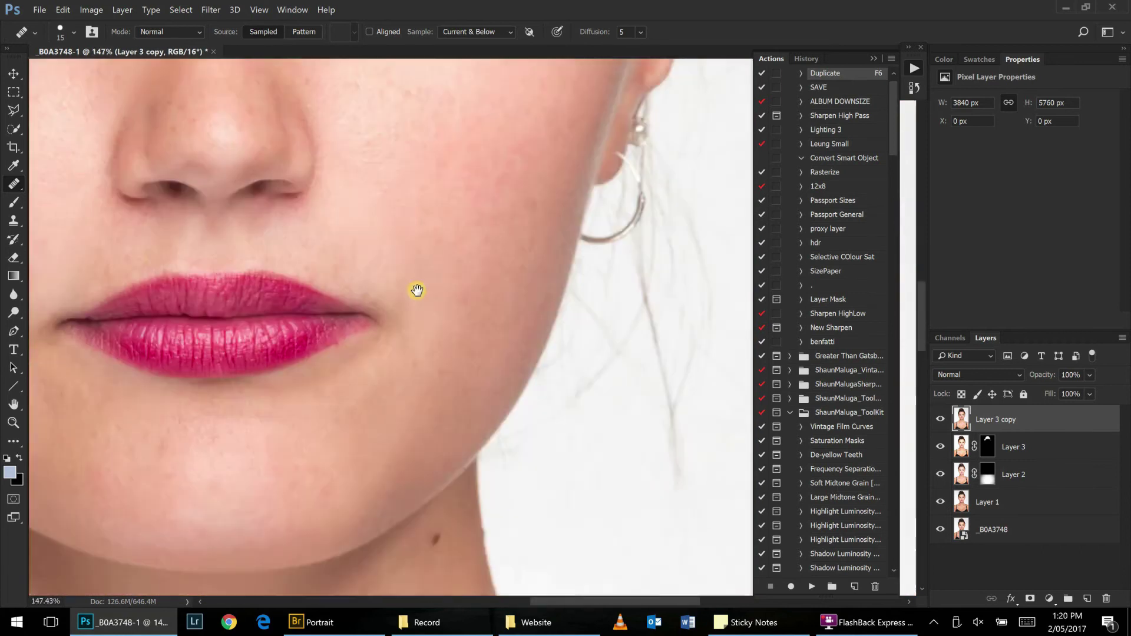
scroll(416, 290, "down", 2)
scroll(316, 285, "up", 5)
Clone clean skin over the hairline area with the Clone Stamp.
mouse_move(531, 235)
left_mouse_down()
mouse_move(493, 286)
mouse_move(366, 300)
left_mouse_up()
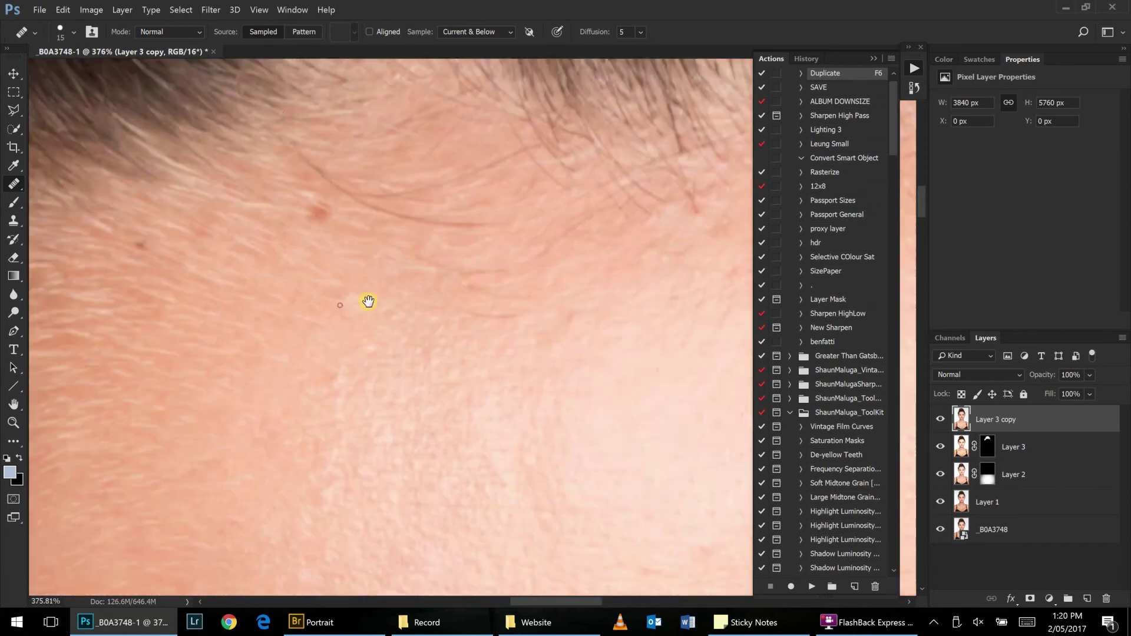
key("s")
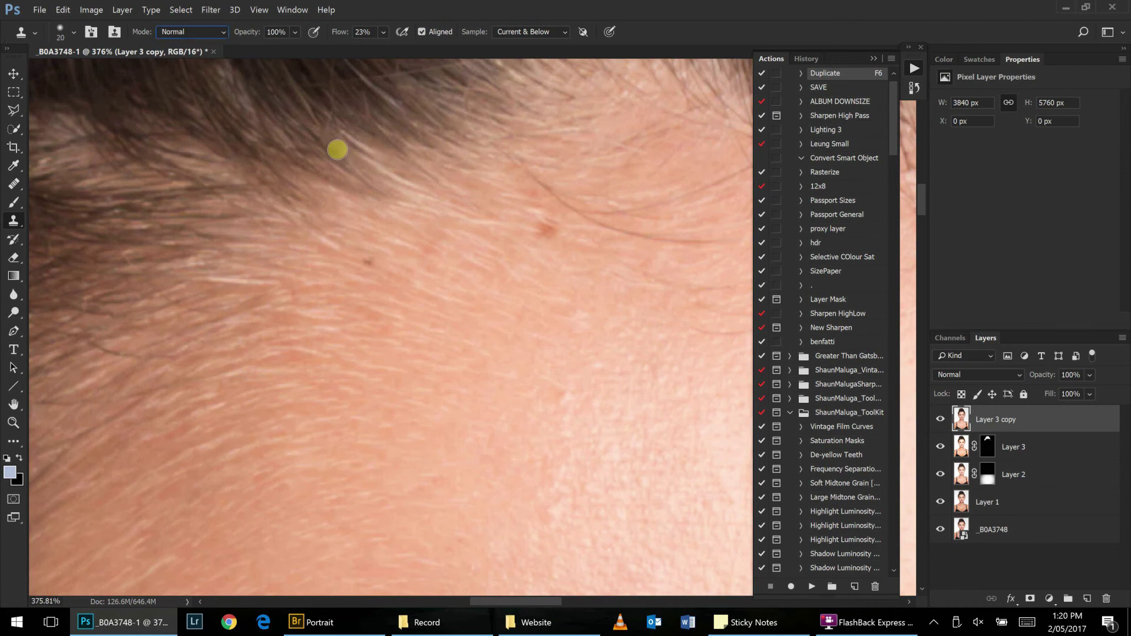
scroll(546, 229, "down", 3)
scroll(474, 404, "down", 2)
scroll(623, 235, "up", 4)
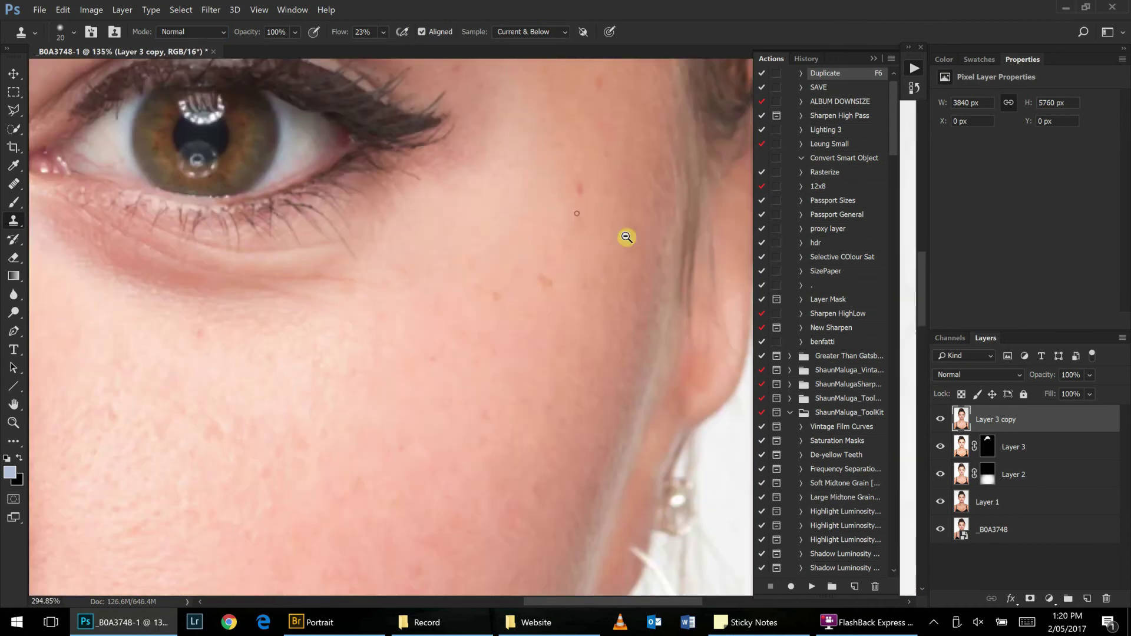
Heal the remaining spots on the cheek beside the nose and nearby skin.
key("j")
scroll(526, 262, "down", 3)
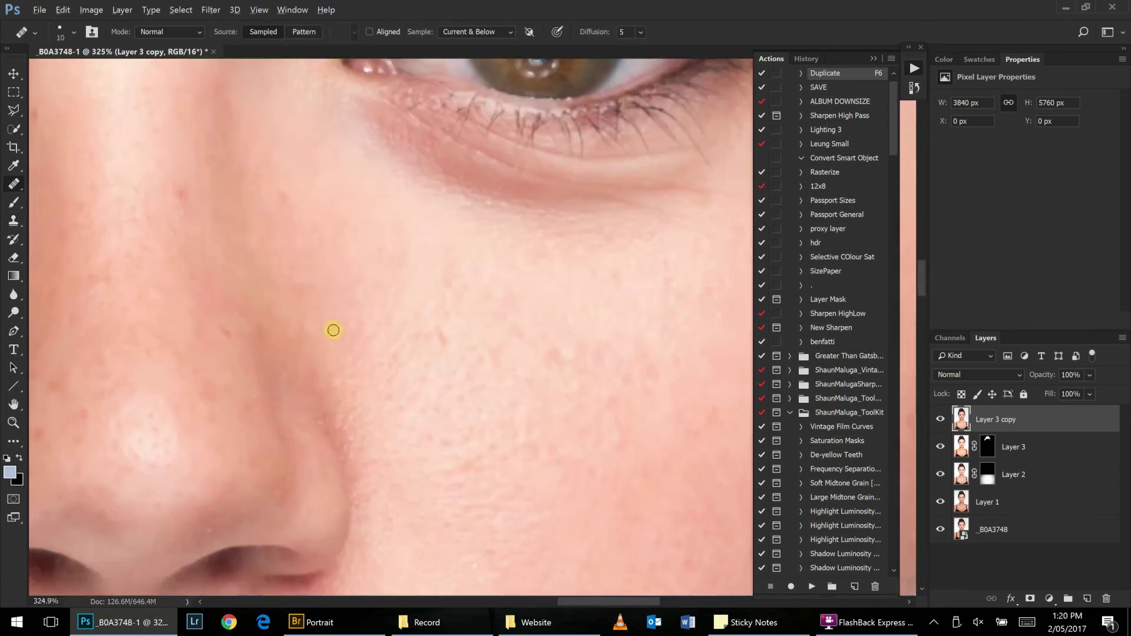
left_click_drag(334, 330, 439, 167)
scroll(424, 355, "down", 3)
scroll(425, 355, "down", 3)
scroll(510, 328, "up", 6)
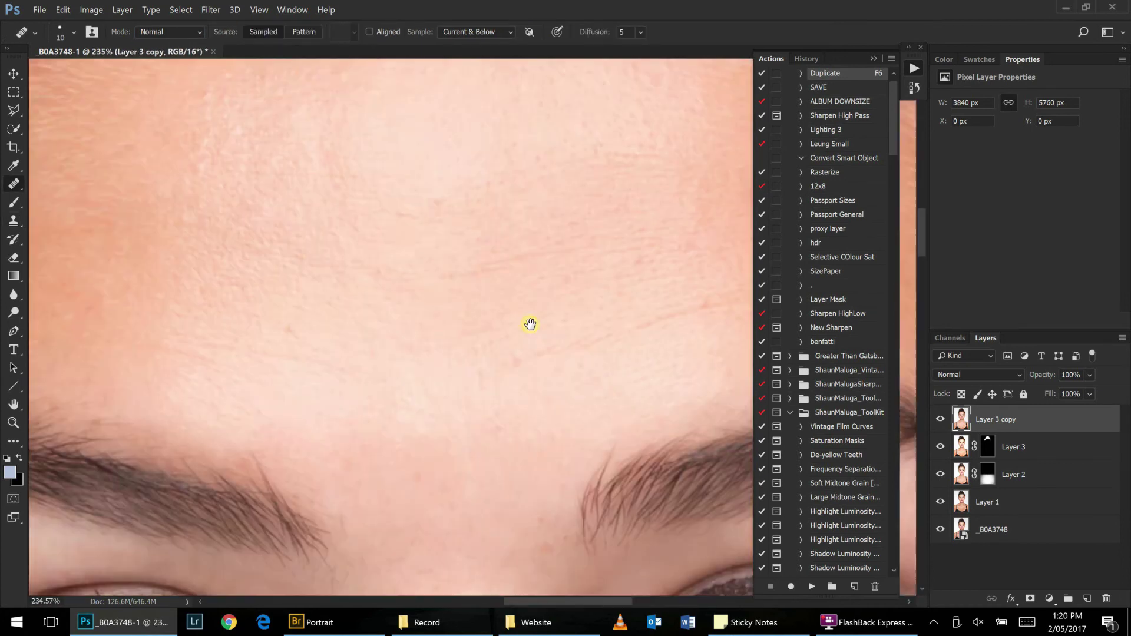
scroll(207, 271, "down", 1)
scroll(265, 275, "up", 2)
scroll(374, 261, "down", 2)
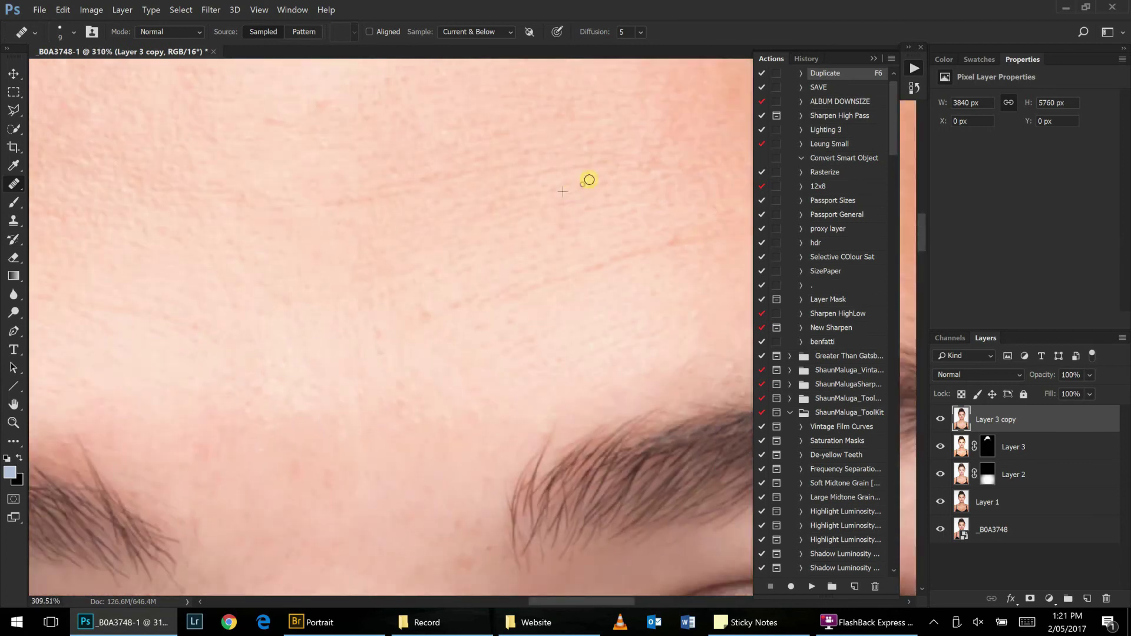
scroll(586, 180, "up", 1)
scroll(595, 287, "down", 4)
scroll(575, 313, "up", 4)
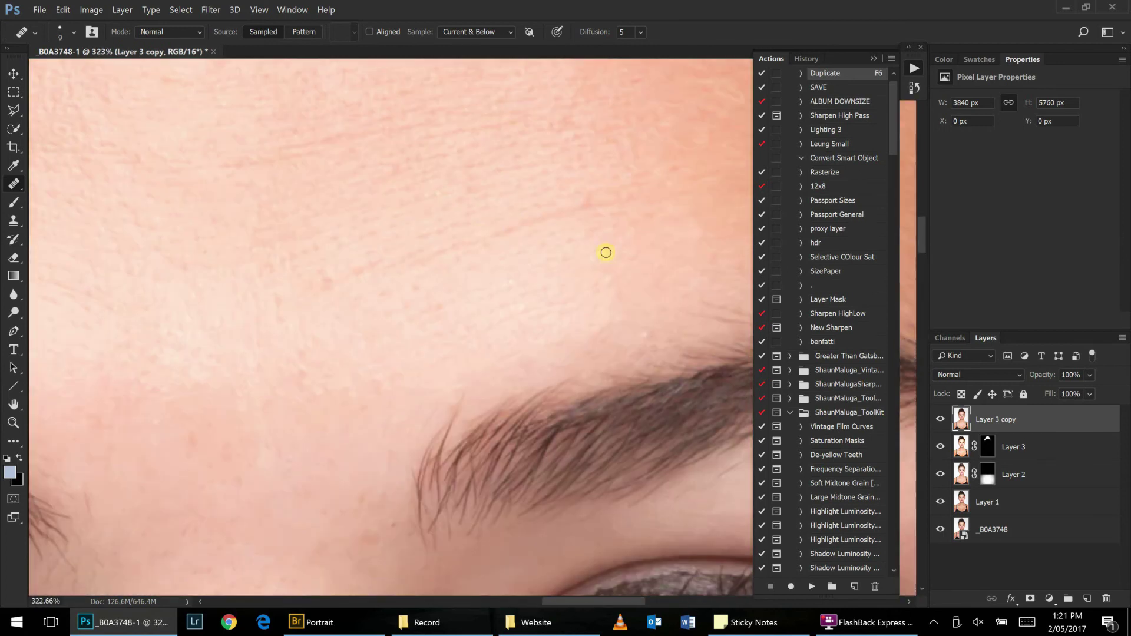
scroll(345, 305, "down", 4)
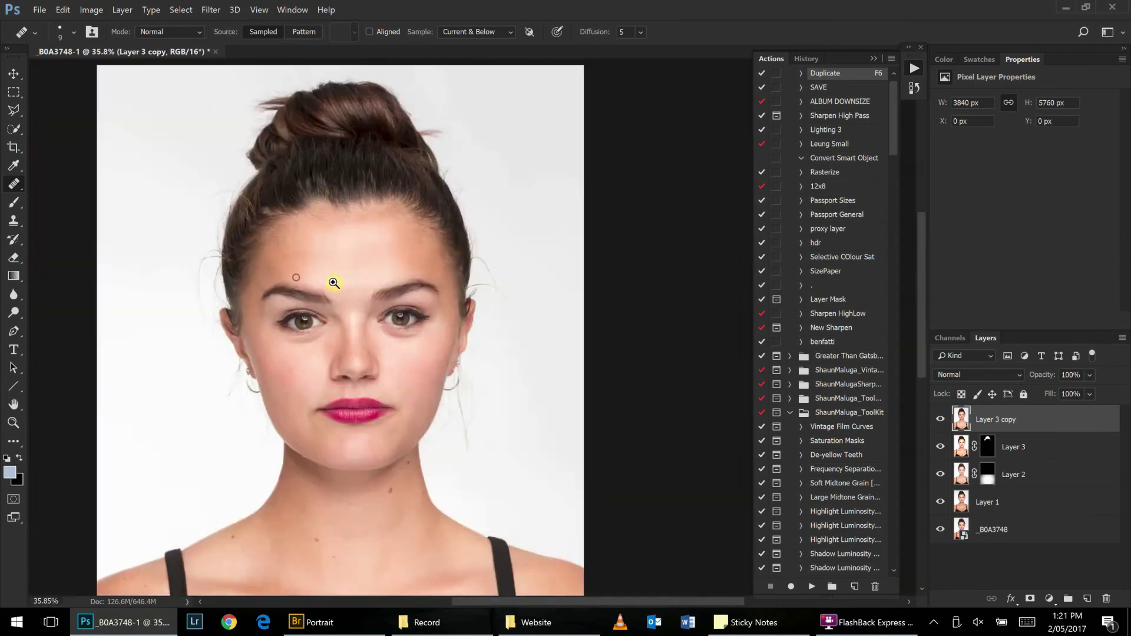
scroll(576, 268, "up", 4)
scroll(270, 225, "up", 1)
scroll(384, 249, "up", 1)
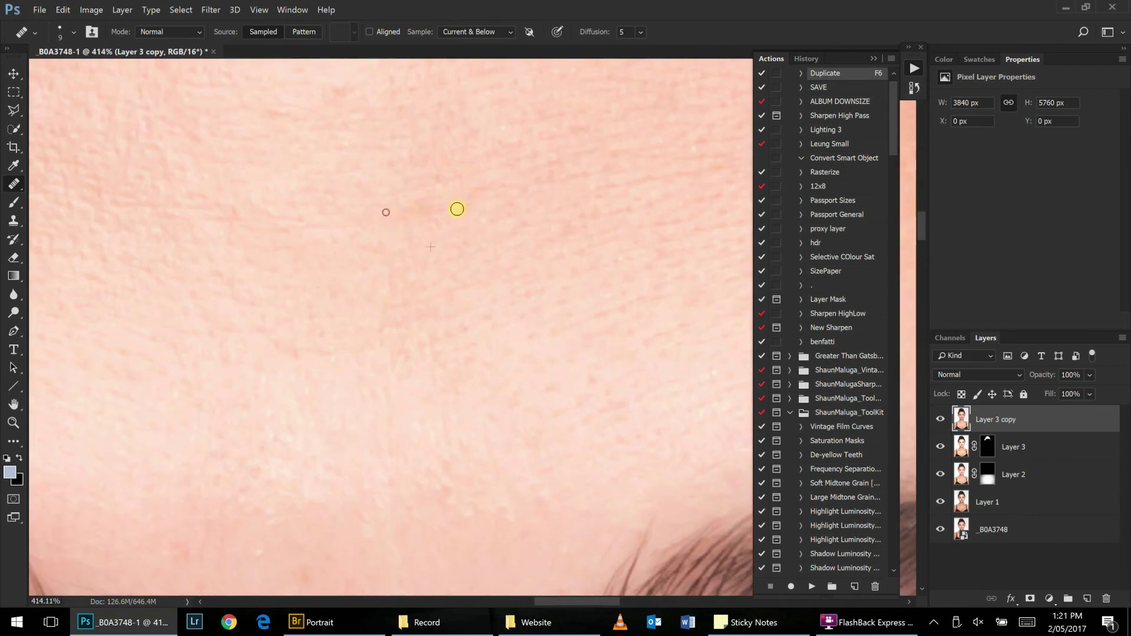
scroll(419, 252, "down", 4)
scroll(500, 336, "up", 3)
scroll(400, 371, "up", 1)
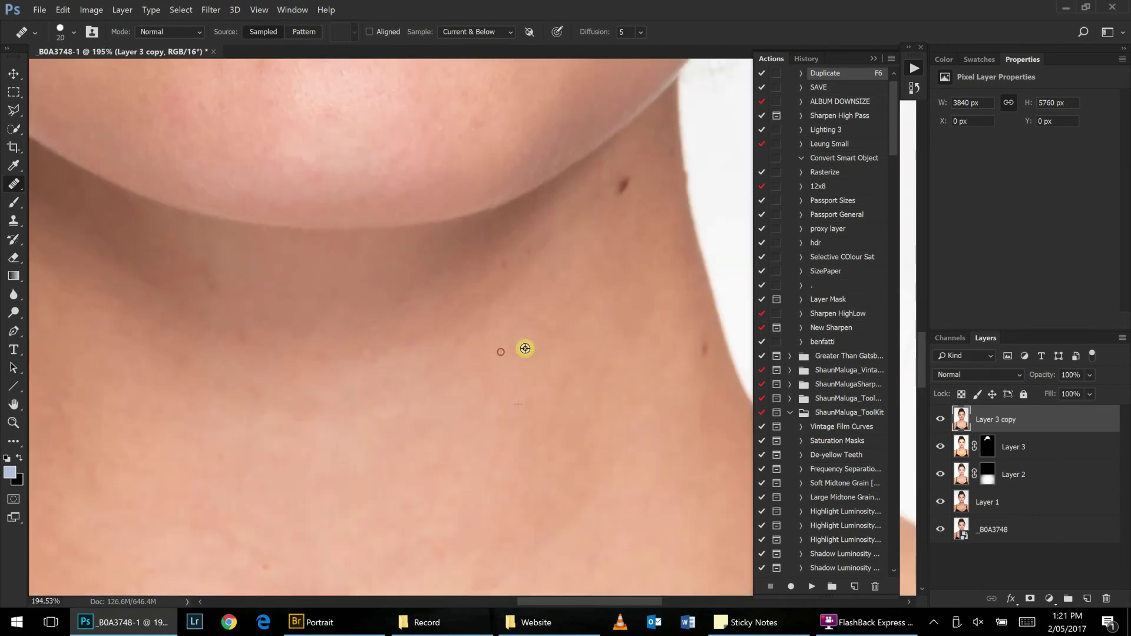
Heal the red spot on the chest skin with the Healing Brush on Layer 3 copy.
scroll(644, 202, "down", 2)
scroll(289, 381, "up", 2)
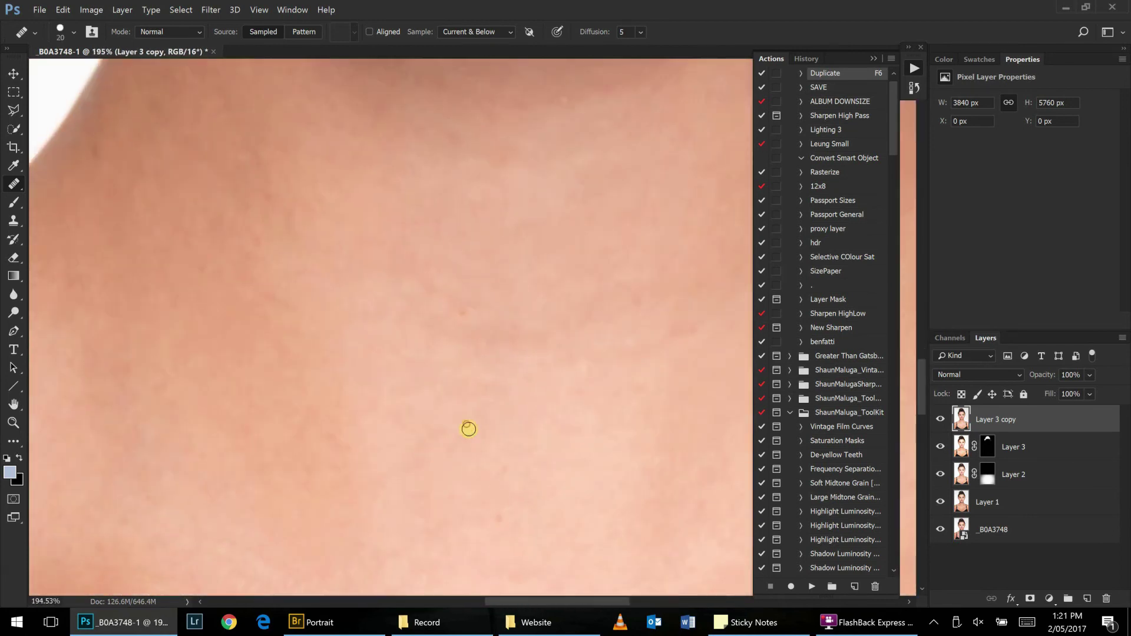
scroll(333, 349, "down", 2)
scroll(396, 235, "down", 1)
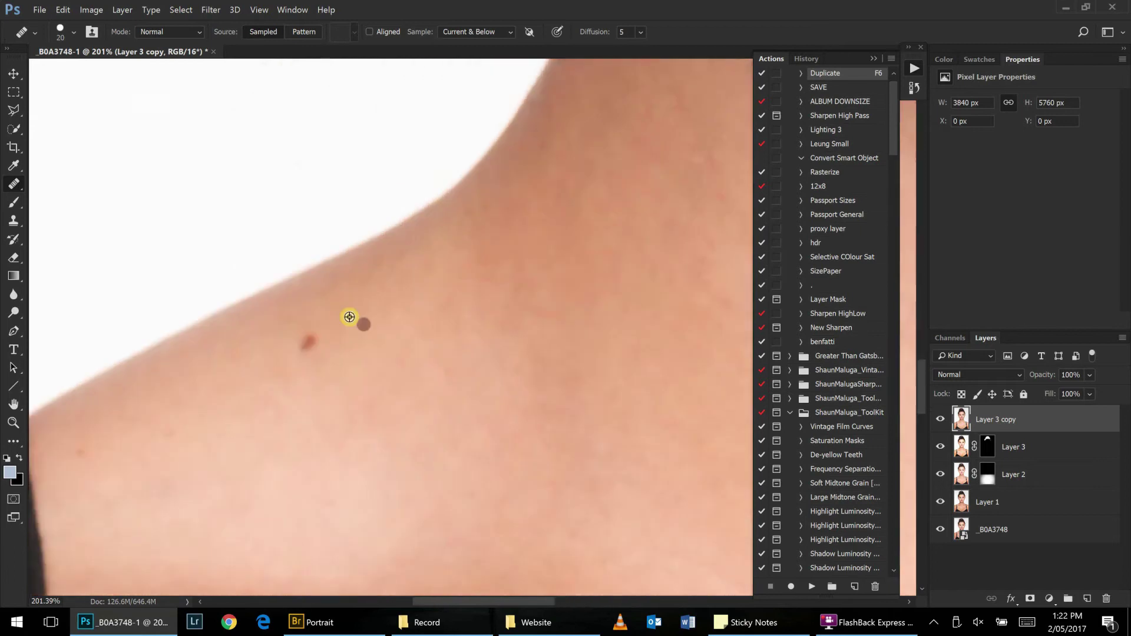
scroll(356, 321, "down", 1)
scroll(353, 318, "down", 2)
scroll(379, 285, "up", 1)
scroll(434, 397, "up", 3)
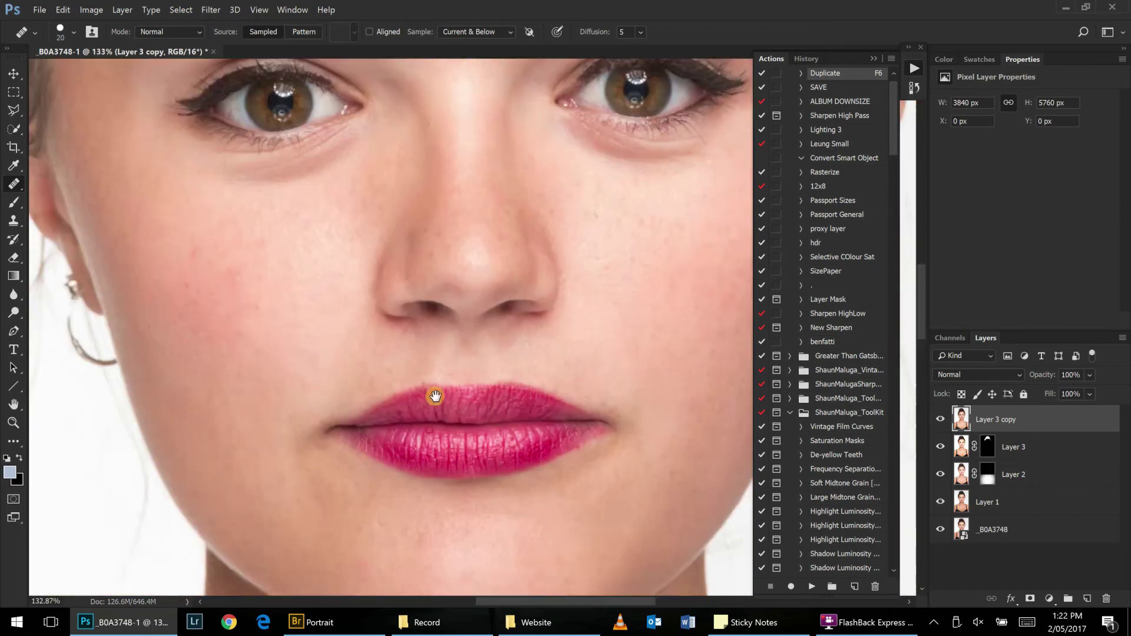
scroll(410, 213, "up", 2)
scroll(411, 213, "down", 3)
scroll(239, 377, "up", 2)
scroll(257, 392, "up", 1)
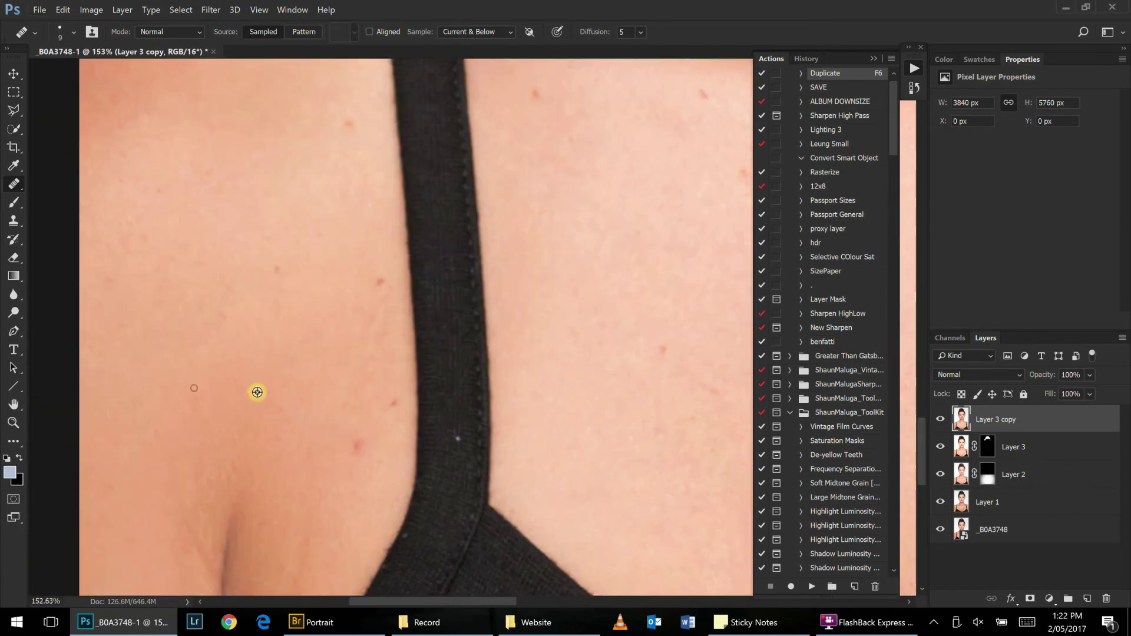
scroll(353, 207, "up", 5)
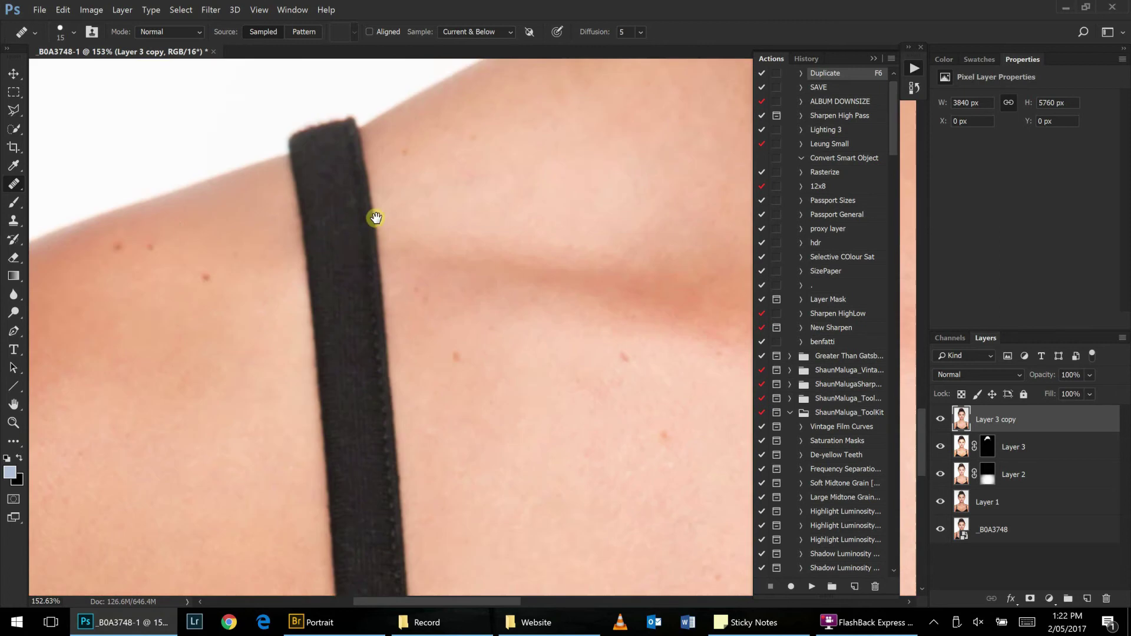
scroll(448, 360, "down", 2)
scroll(404, 283, "up", 2)
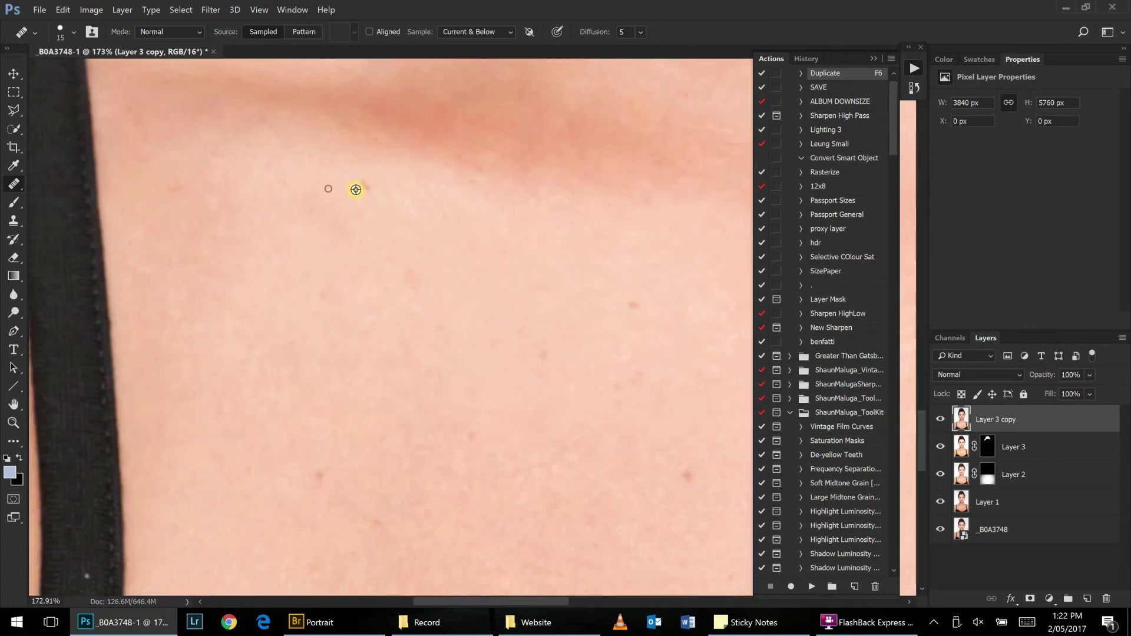
scroll(384, 281, "up", 1)
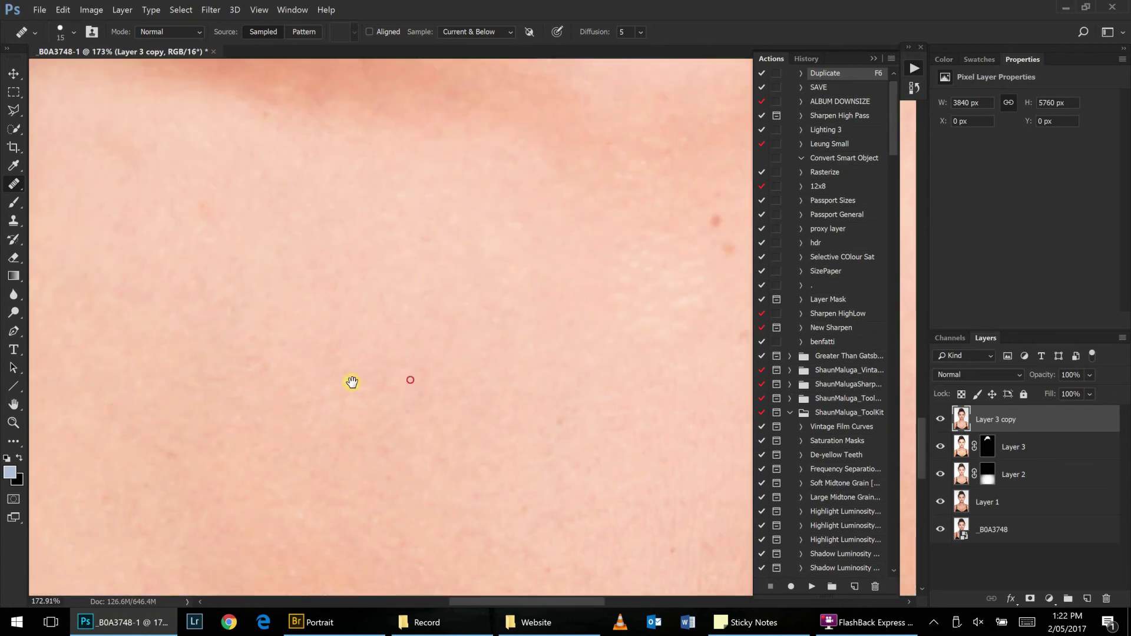
left_click_drag(352, 382, 244, 313)
scroll(470, 434, "down", 2)
scroll(396, 443, "up", 2)
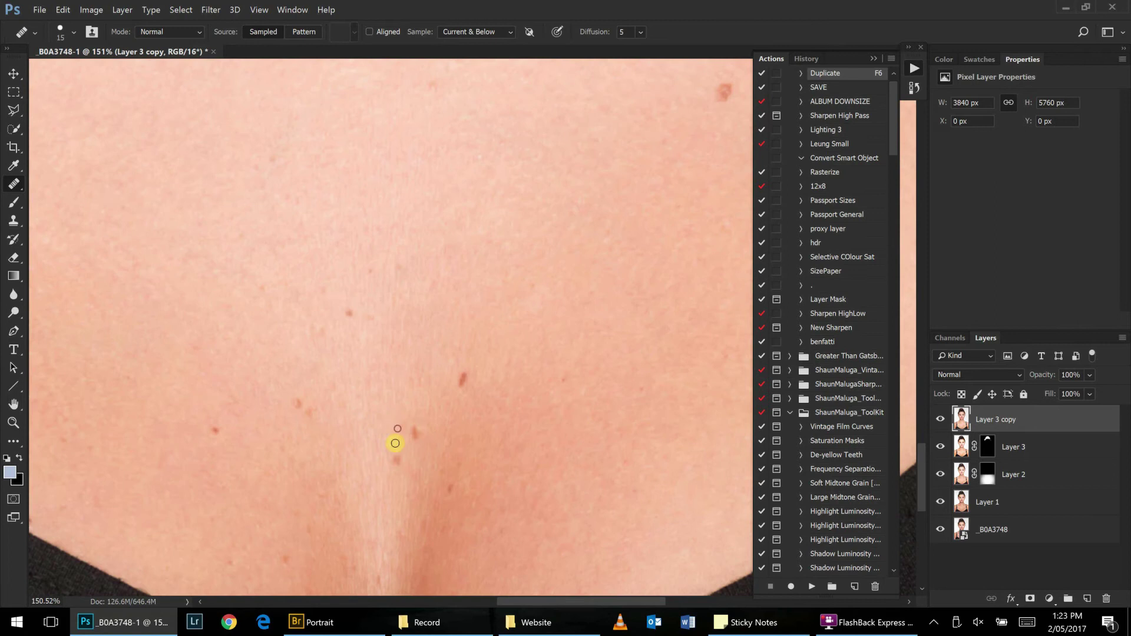
scroll(386, 324, "down", 2)
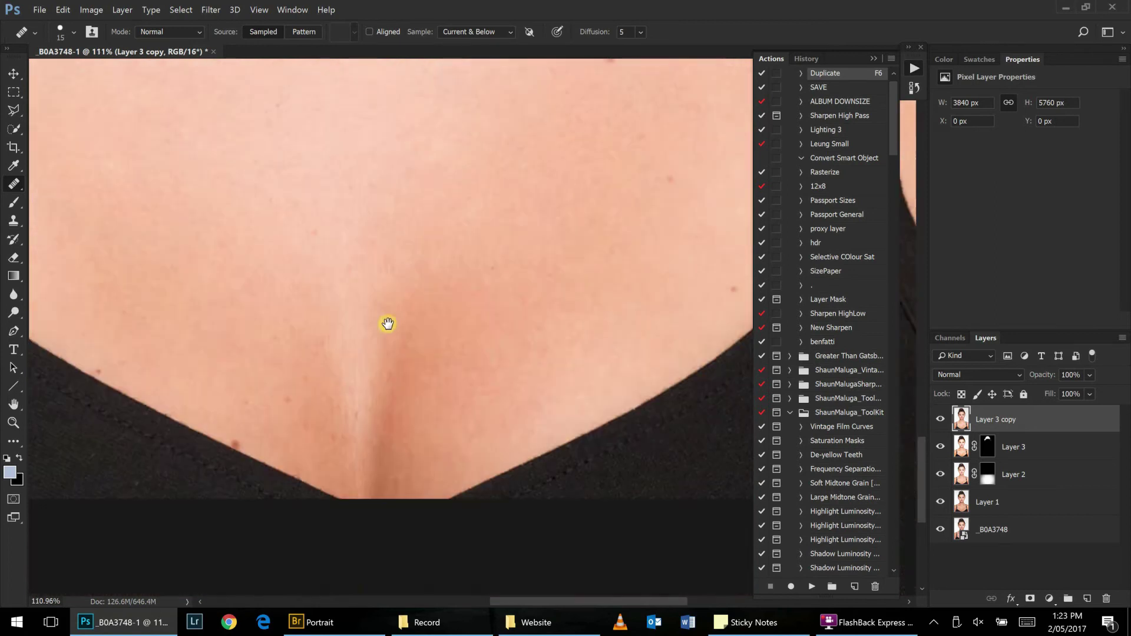
scroll(225, 352, "up", 3)
key("s")
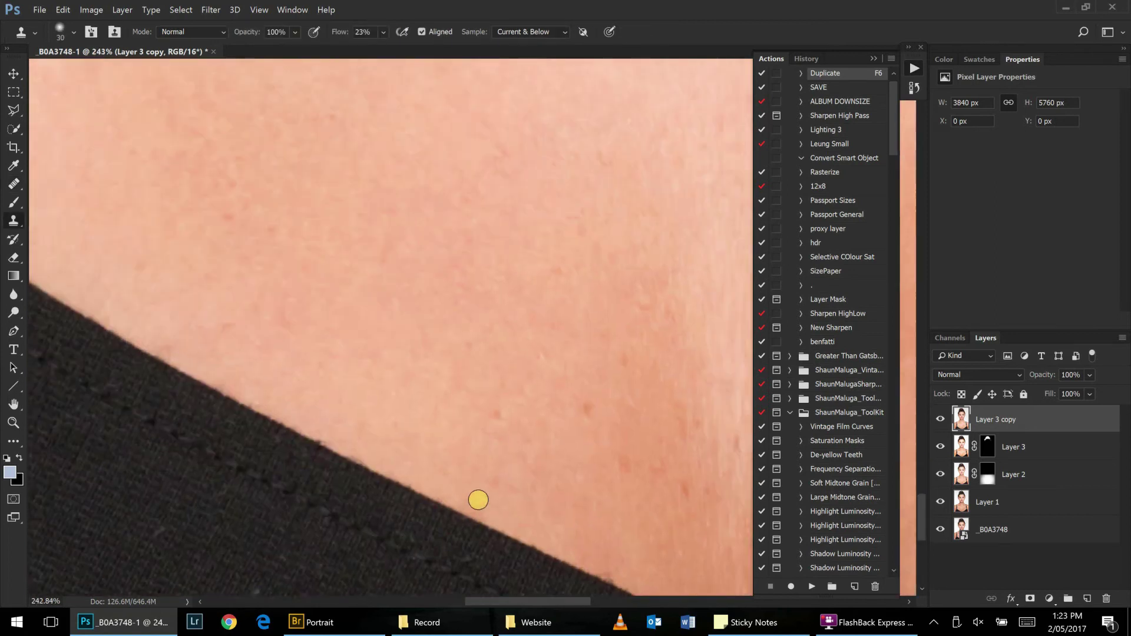
key("j")
scroll(393, 436, "up", 2)
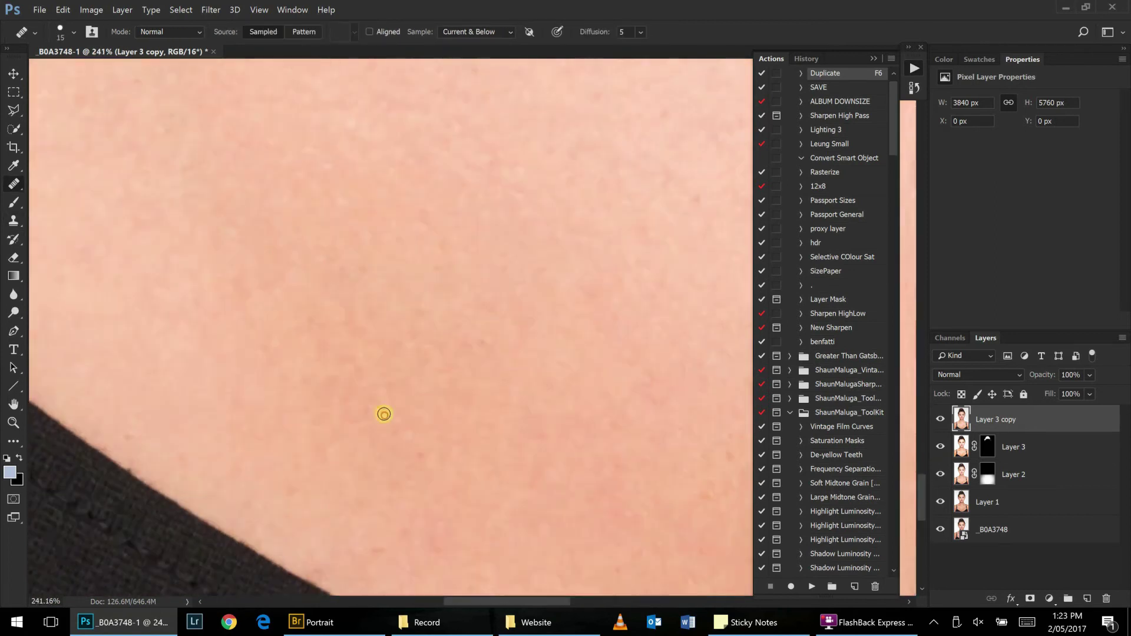
scroll(341, 401, "down", 2)
scroll(542, 255, "up", 2)
left_click(542, 255)
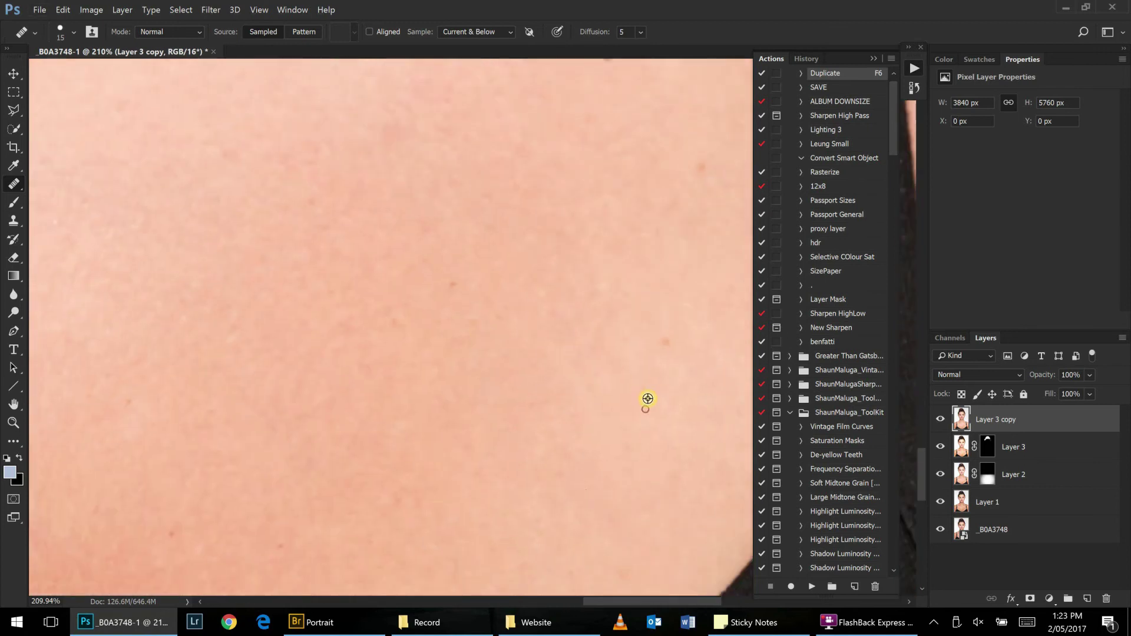
Move to the shoulder strap and neck and shrink the healing brush to size 10.
scroll(452, 247, "down", 2)
scroll(452, 247, "up", 2)
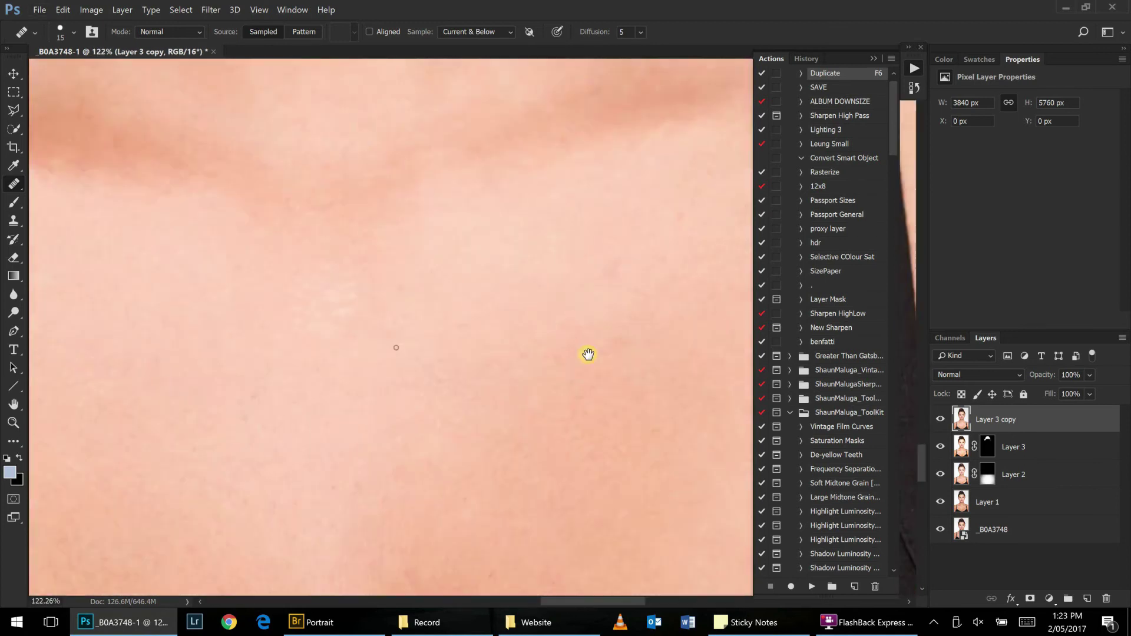
left_click_drag(588, 354, 400, 228)
scroll(371, 222, "down", 2)
scroll(336, 220, "up", 2)
scroll(421, 370, "down", 2)
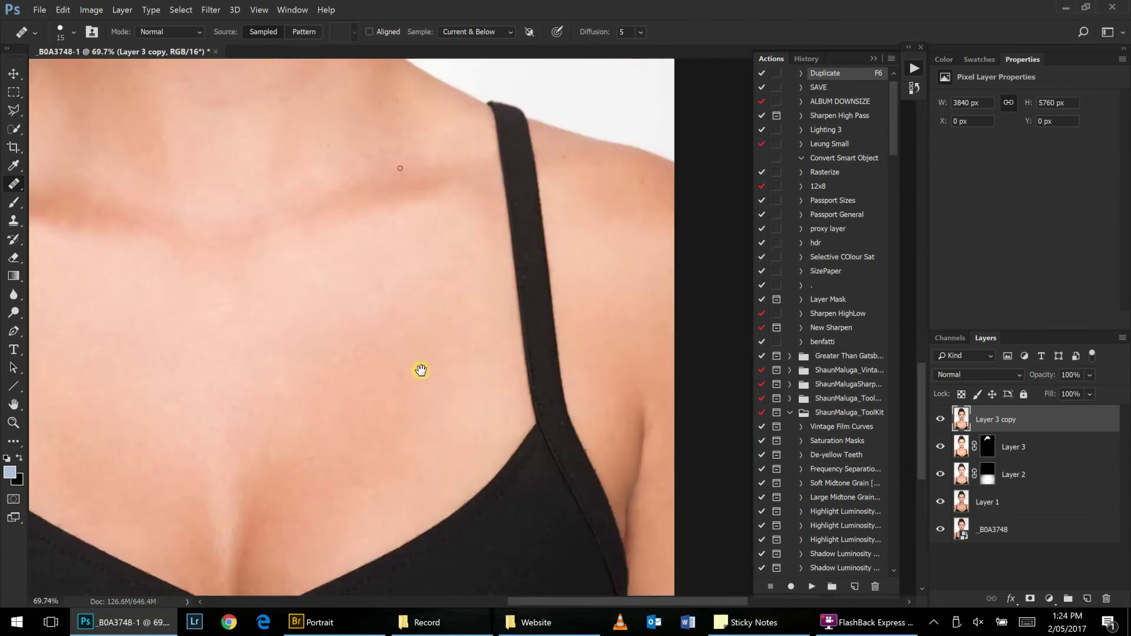
scroll(623, 269, "up", 3)
left_click_drag(624, 270, 339, 301)
scroll(314, 394, "down", 3)
scroll(382, 314, "up", 2)
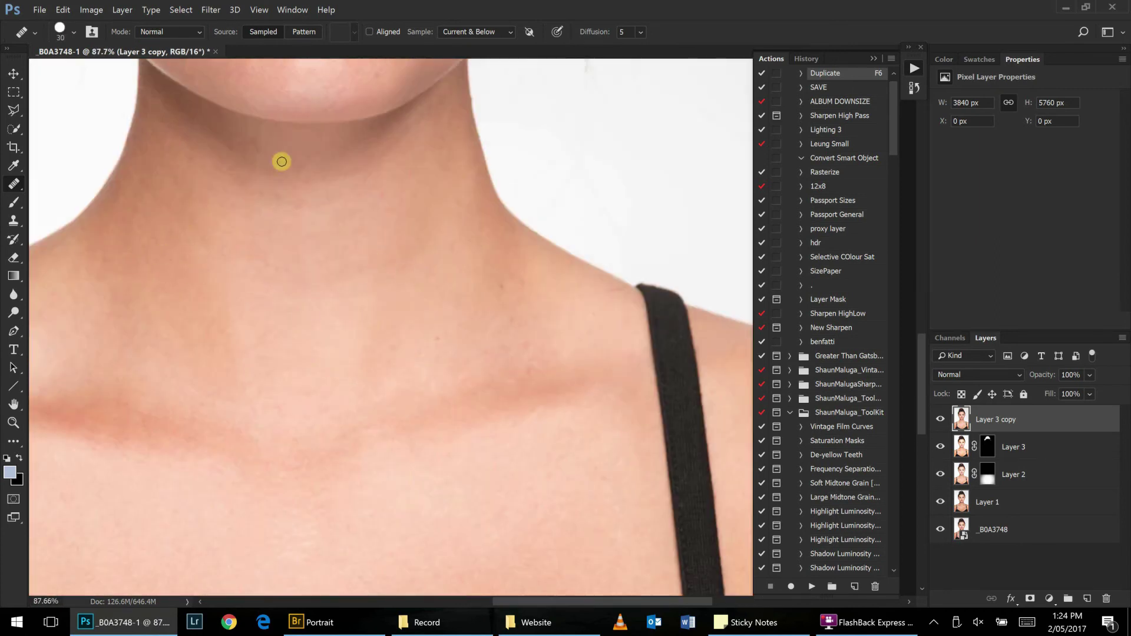
scroll(434, 270, "up", 3)
scroll(354, 329, "down", 2)
scroll(202, 308, "up", 2)
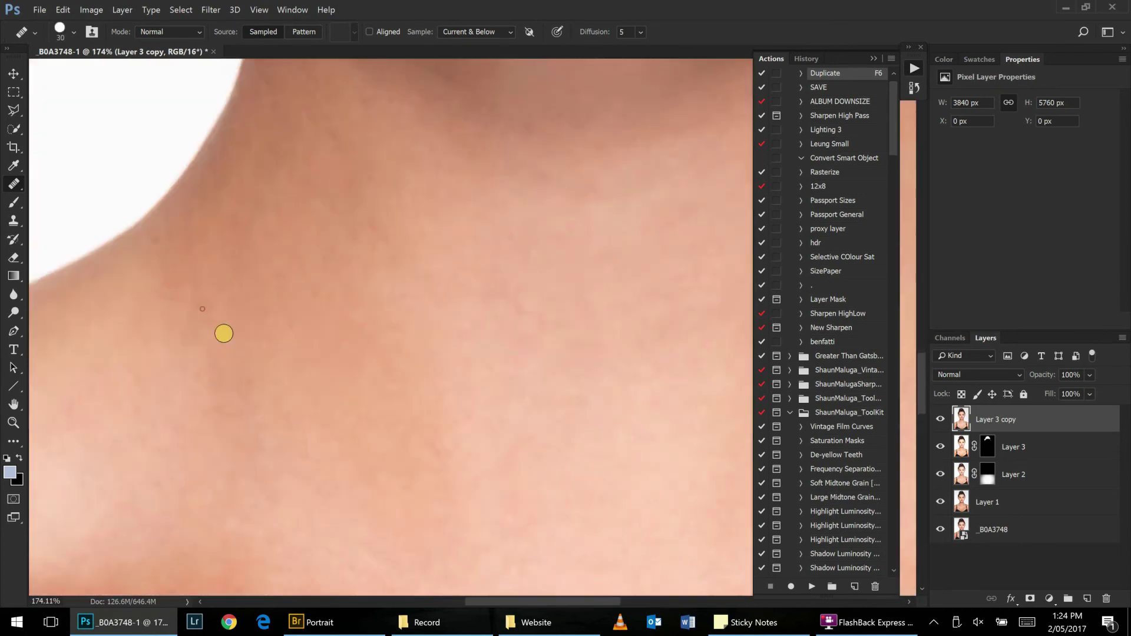
scroll(224, 334, "down", 2)
scroll(278, 409, "down", 2)
scroll(399, 290, "up", 4)
key("bracketleft")
key("bracketleft")
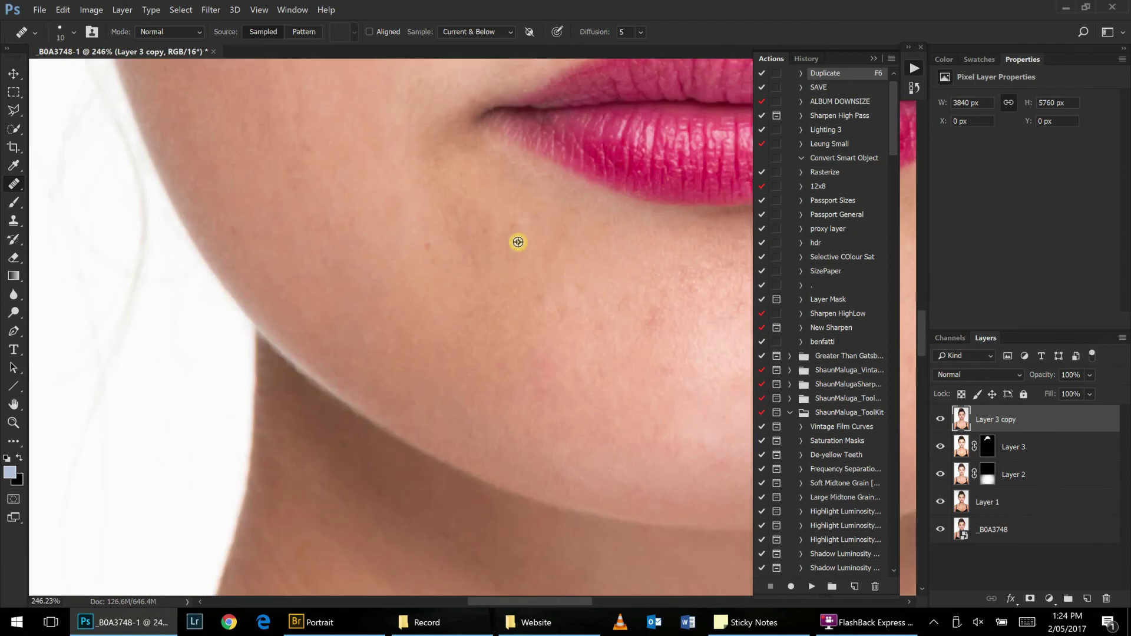
scroll(556, 260, "down", 2)
scroll(500, 273, "up", 3)
scroll(485, 303, "down", 4)
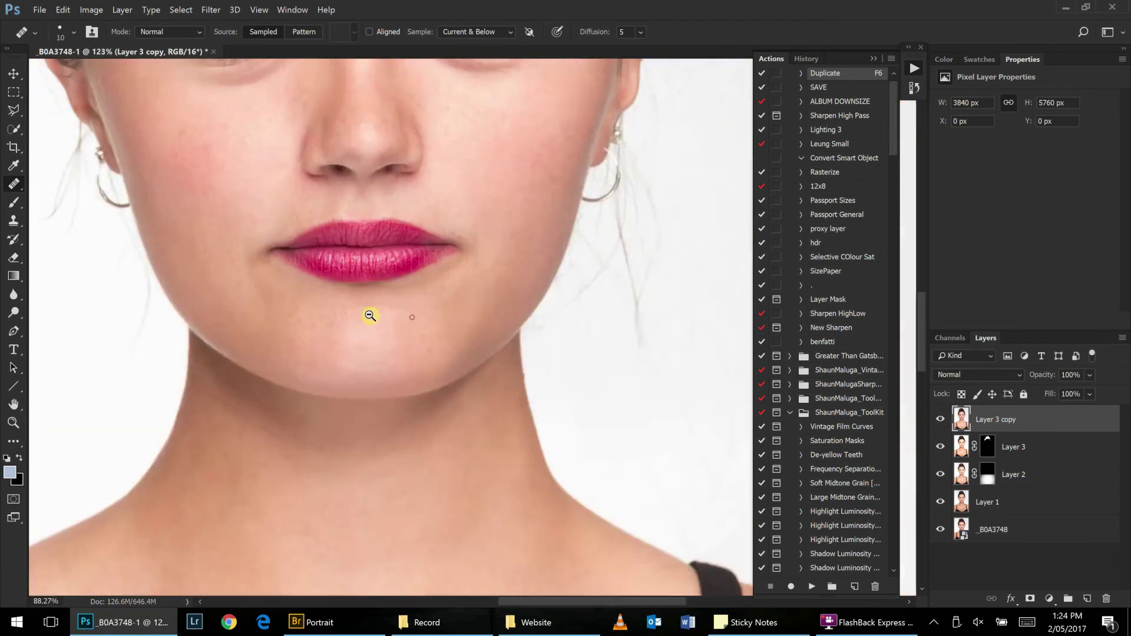
scroll(371, 316, "down", 1)
scroll(454, 252, "down", 1)
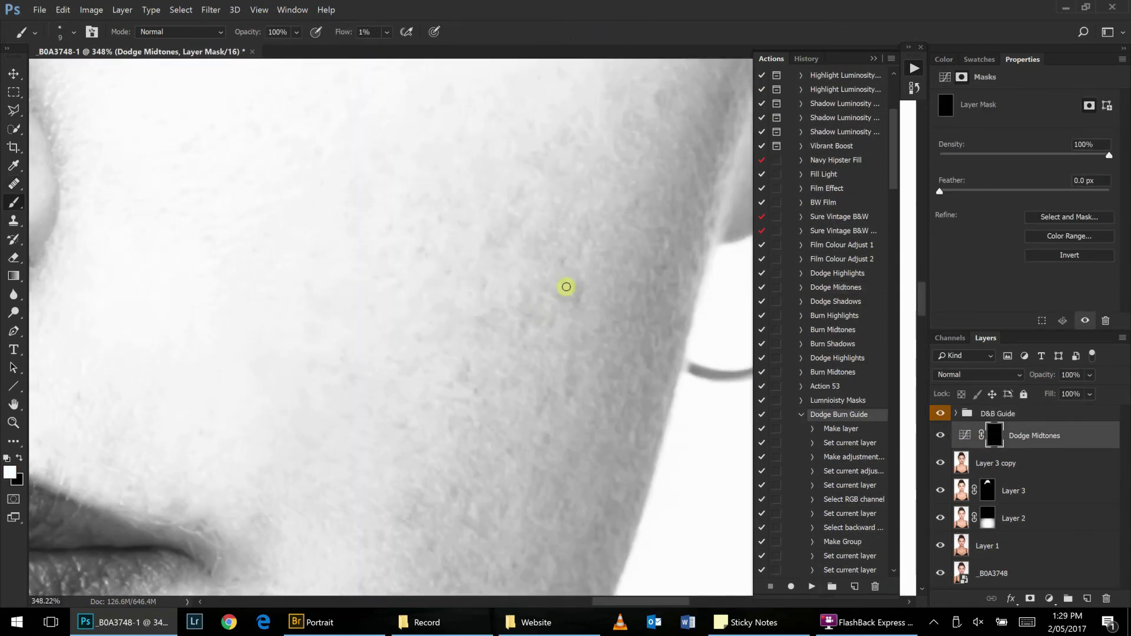
Zoom onto the cheek beside the lips and dodge it with a size-15, 1% flow brush.
left_click_drag(582, 313, 593, 293)
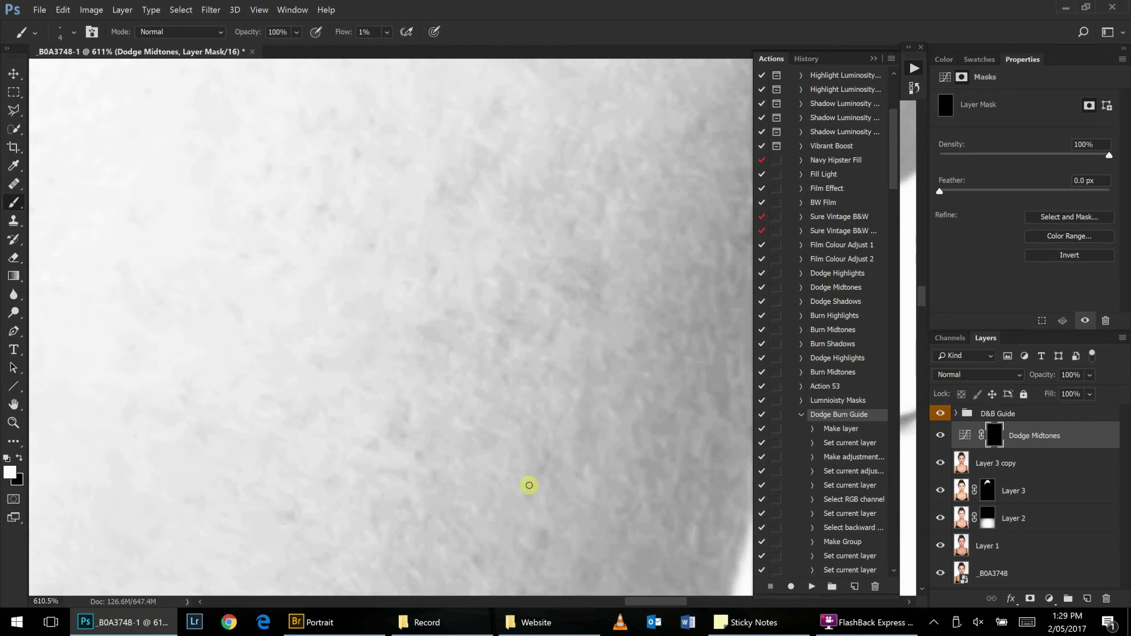
scroll(390, 387, "down", 5)
mouse_move(448, 379)
left_mouse_down()
mouse_move(512, 329)
mouse_move(518, 281)
left_mouse_up()
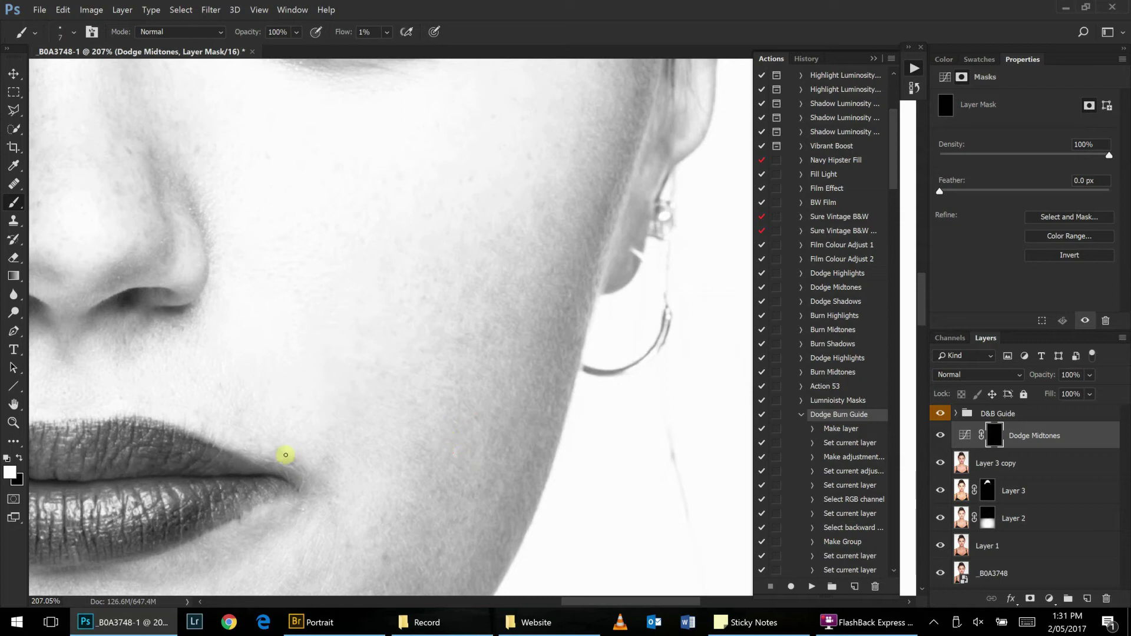
key("bracketright")
key("bracketright")
key("bracketright")
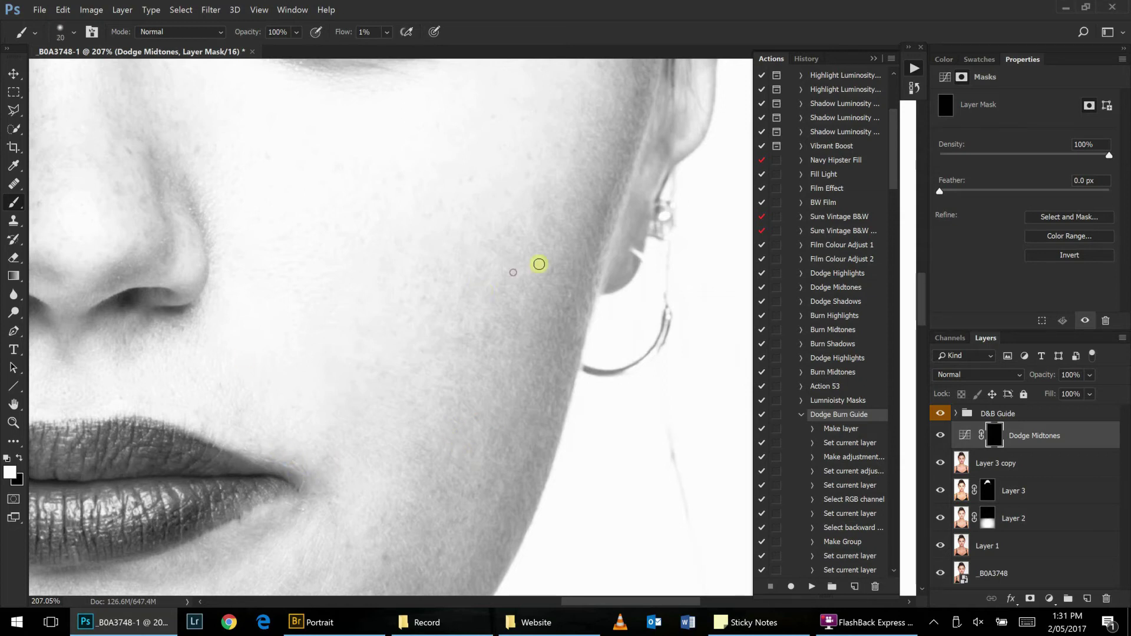
scroll(489, 298, "down", 1)
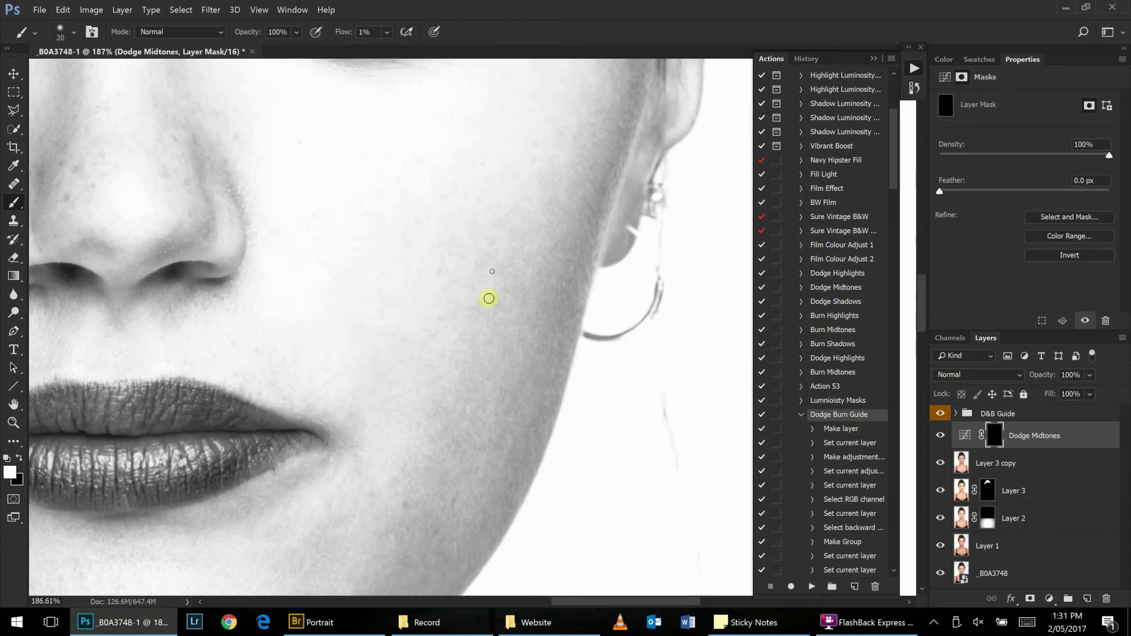
scroll(514, 292, "up", 2)
scroll(535, 235, "up", 3)
scroll(495, 424, "up", 3)
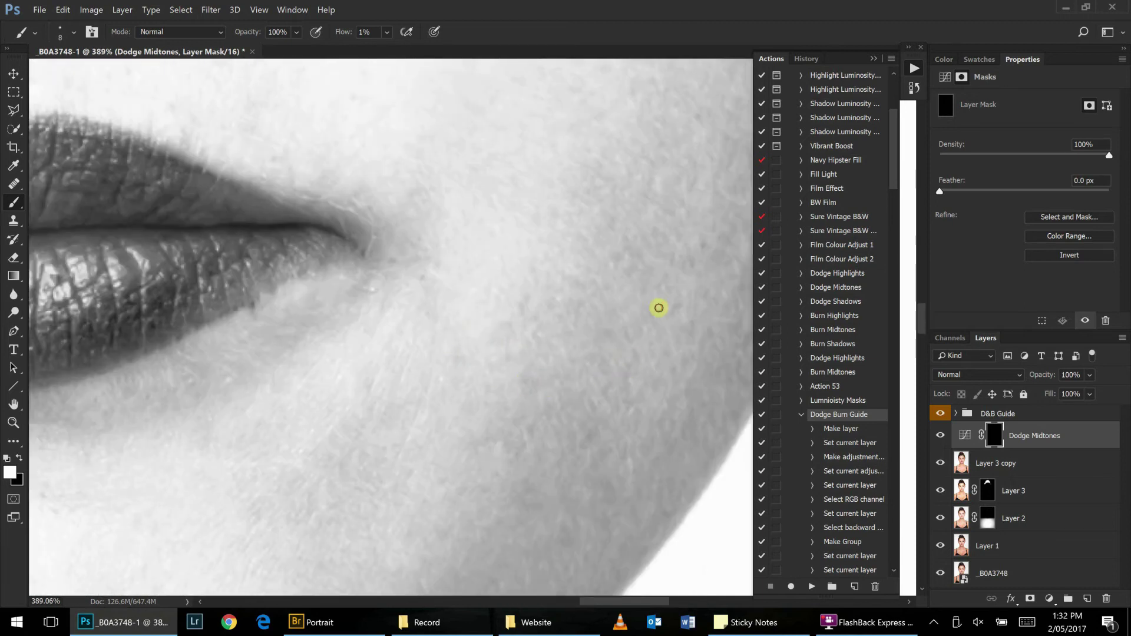
scroll(591, 301, "up", 1)
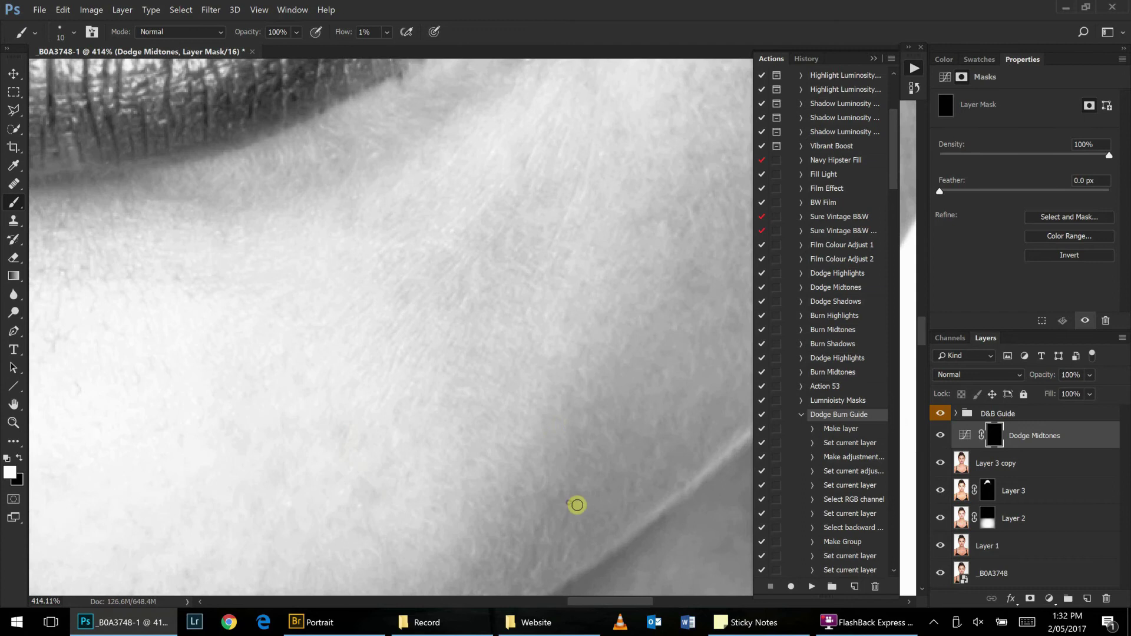
scroll(578, 477, "down", 1)
scroll(441, 355, "up", 1)
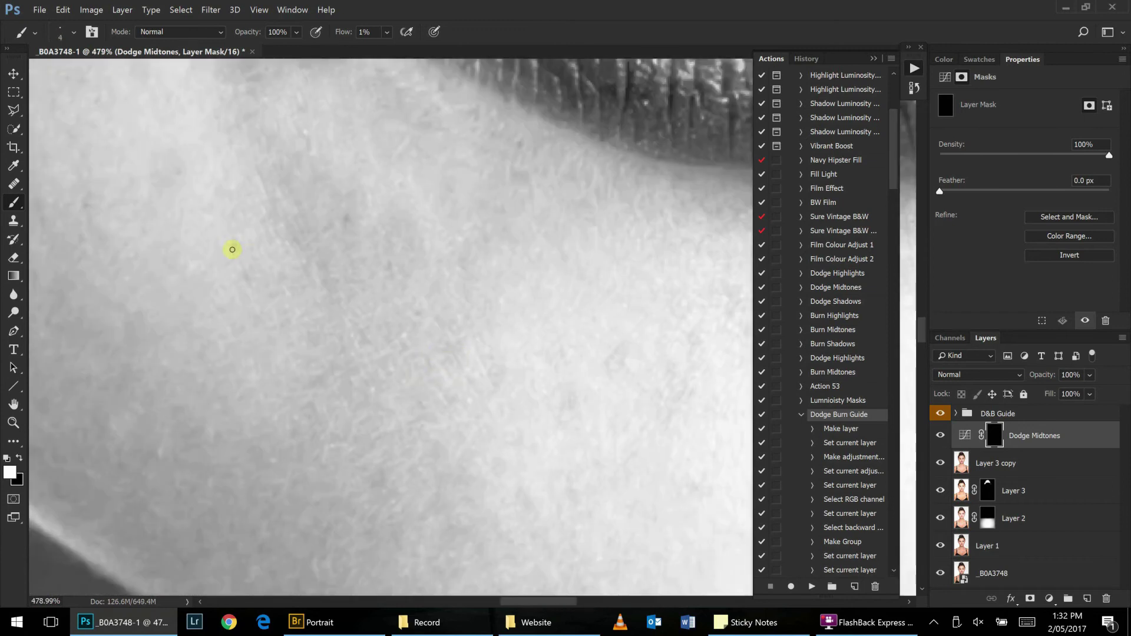
scroll(253, 197, "up", 5)
scroll(404, 206, "down", 3)
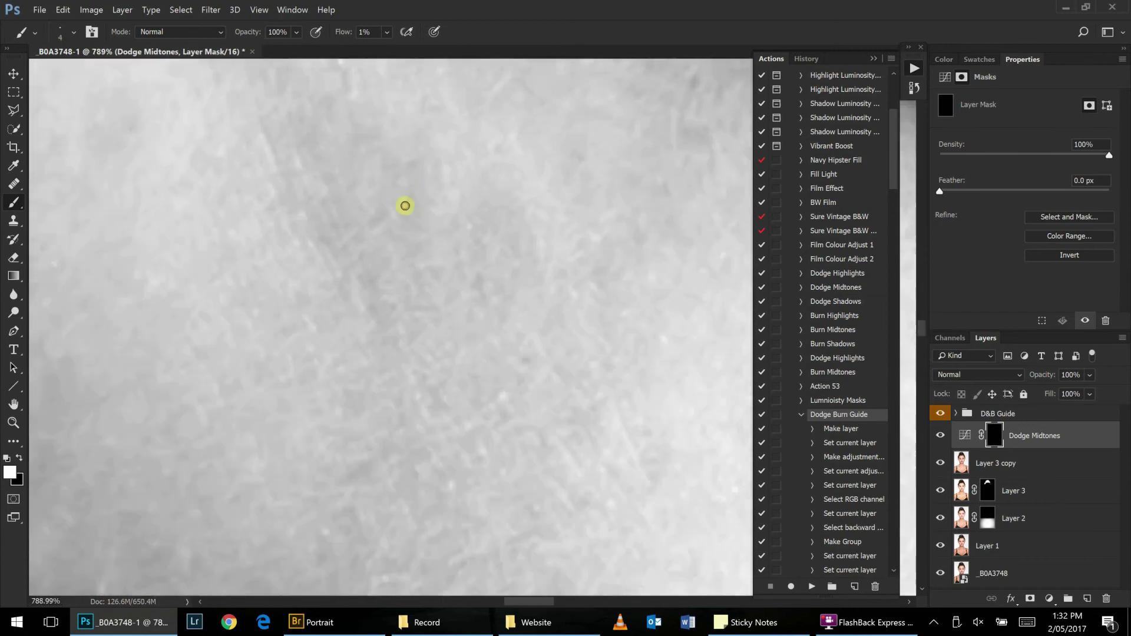
scroll(488, 304, "down", 5)
Resize the dodging brush to 7 for work under the nostrils.
scroll(298, 255, "up", 4)
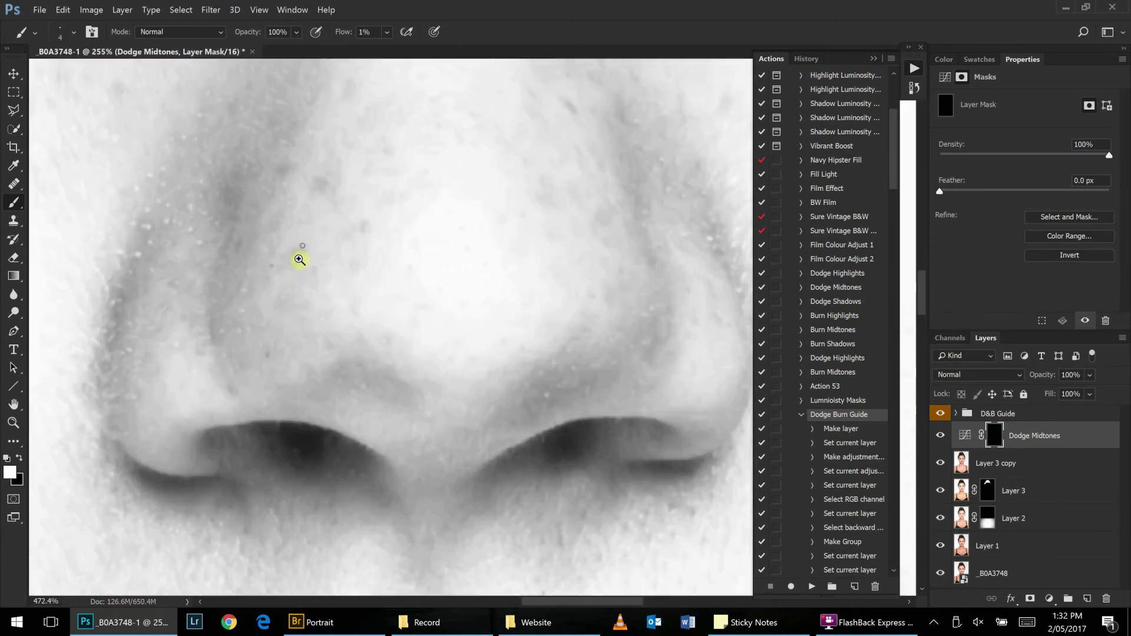
key("bracketright")
key("bracketright")
key("bracketright")
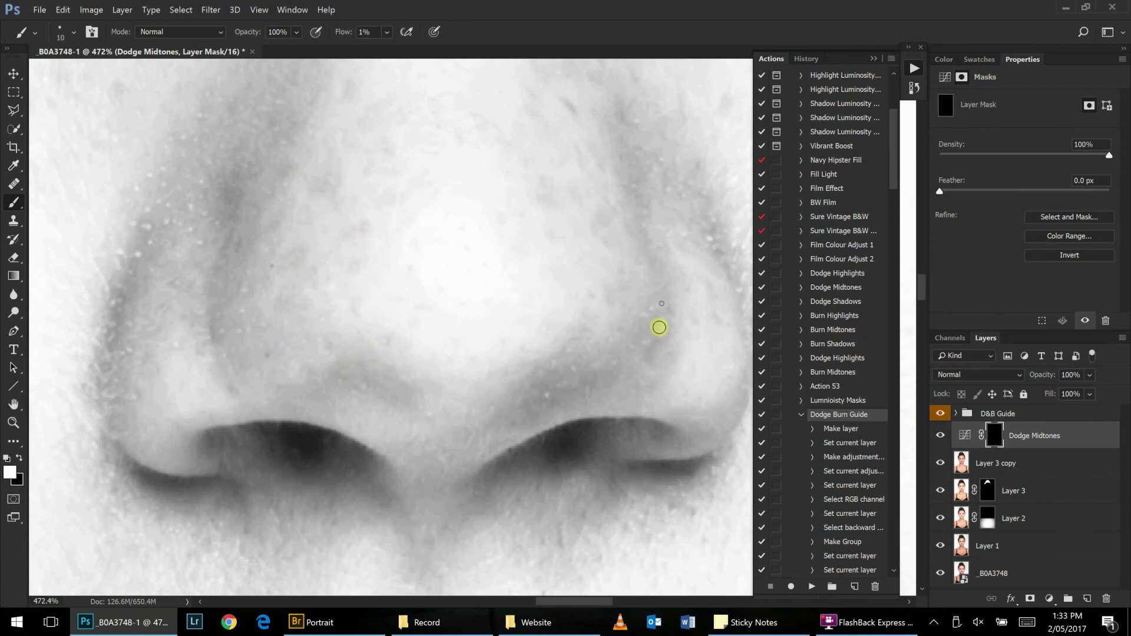
scroll(545, 191, "up", 3)
key("bracketleft")
key("bracketleft")
key("bracketleft")
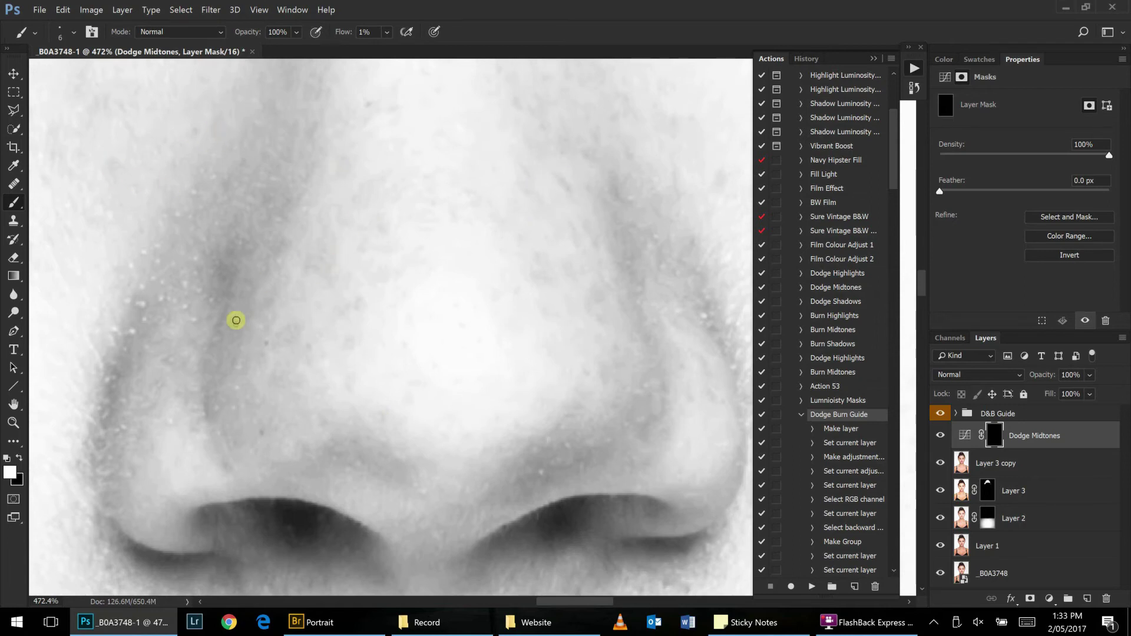
scroll(586, 155, "up", 2)
scroll(556, 240, "right", 6)
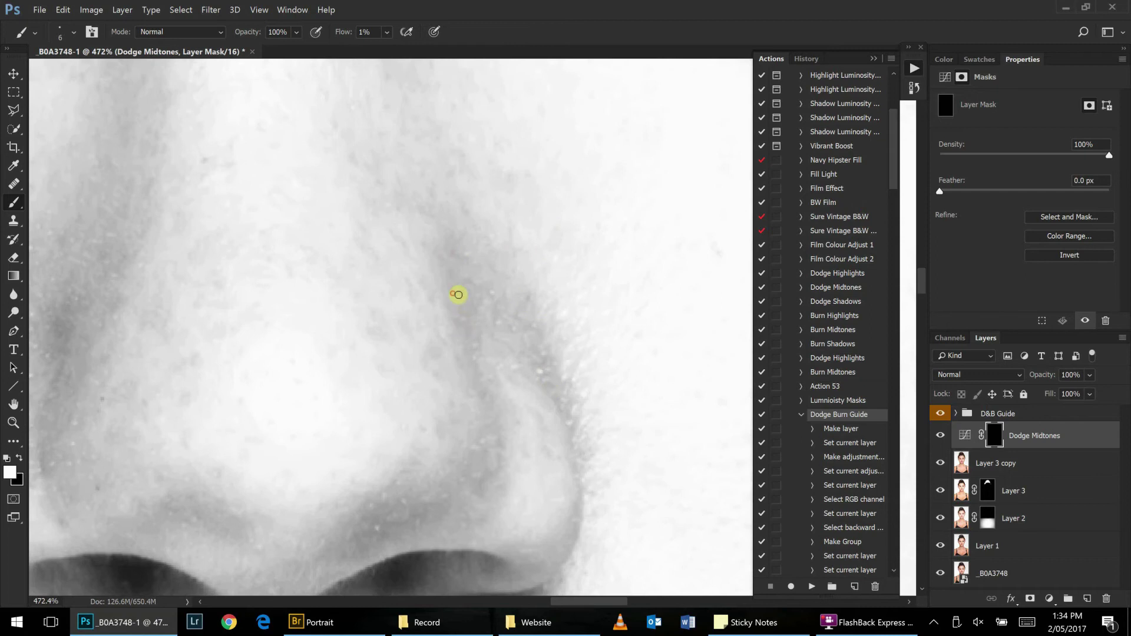
scroll(458, 294, "right", 2)
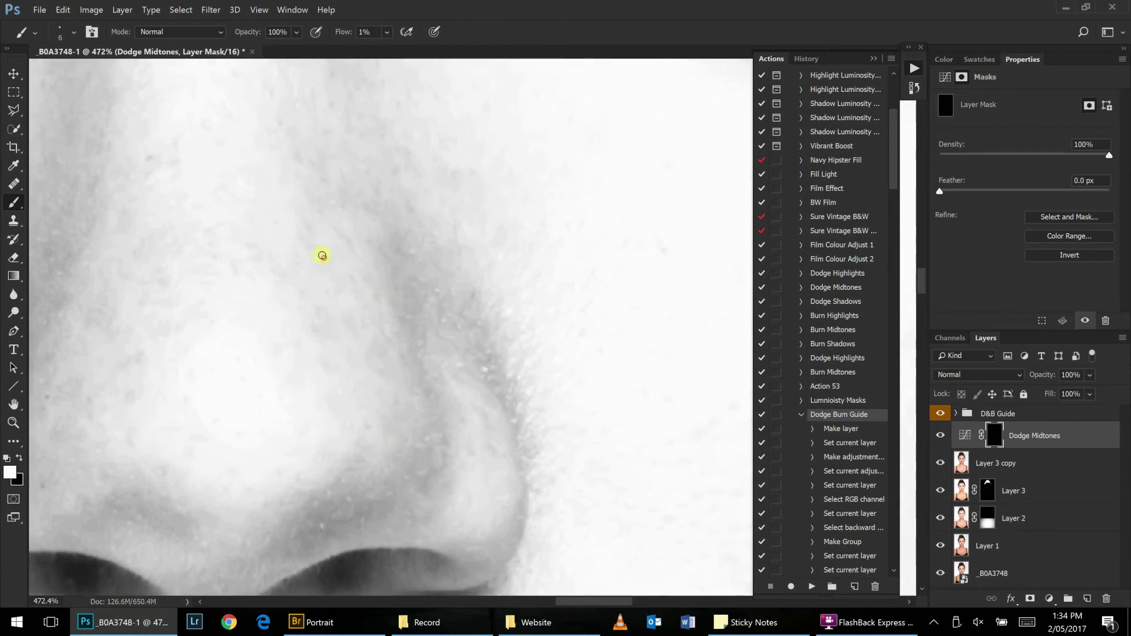
scroll(322, 255, "down", 5)
scroll(479, 216, "up", 6)
scroll(452, 200, "right", 2)
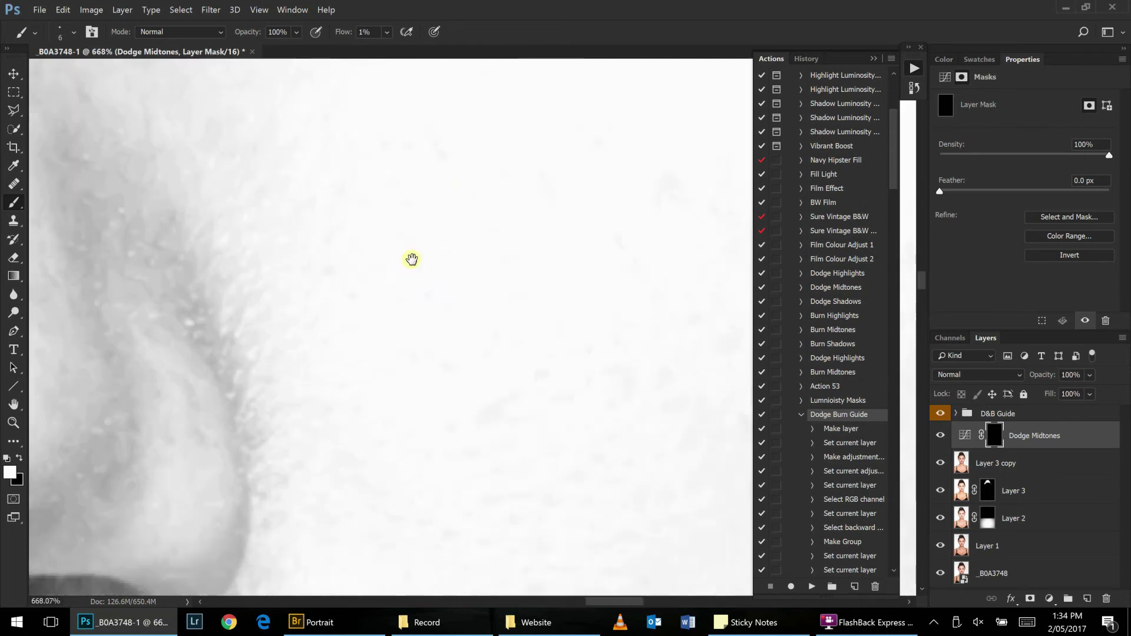
scroll(412, 258, "right", 2)
scroll(520, 374, "right", 2)
Shrink the brush to 4 and bring the skin above the upper lip into view.
key("bracketleft")
key("bracketleft")
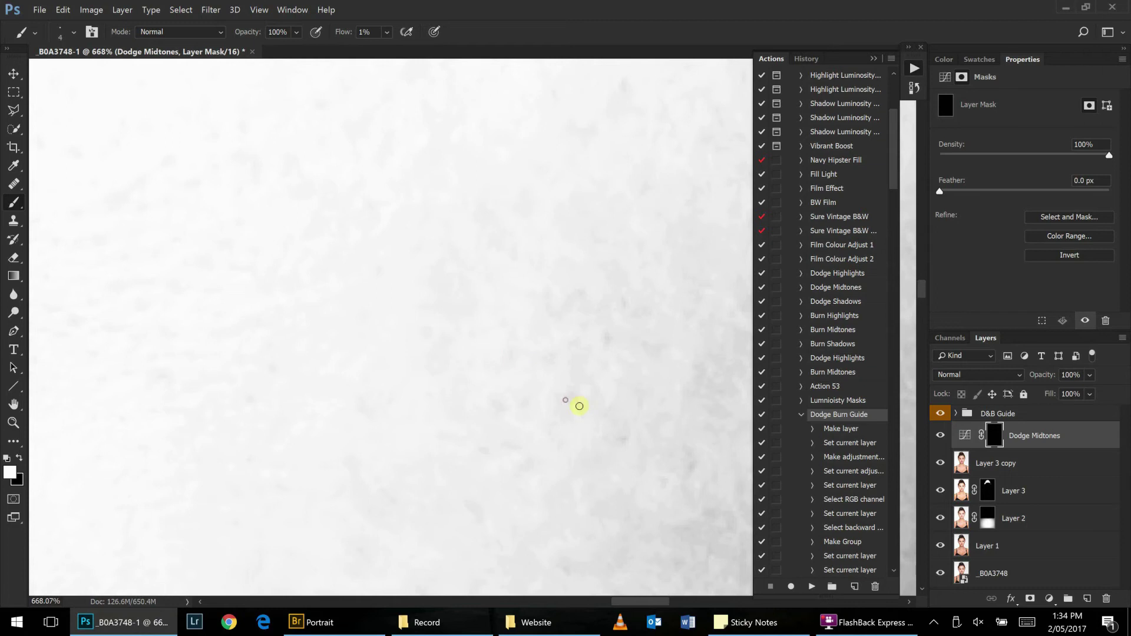
scroll(636, 331, "right", 2)
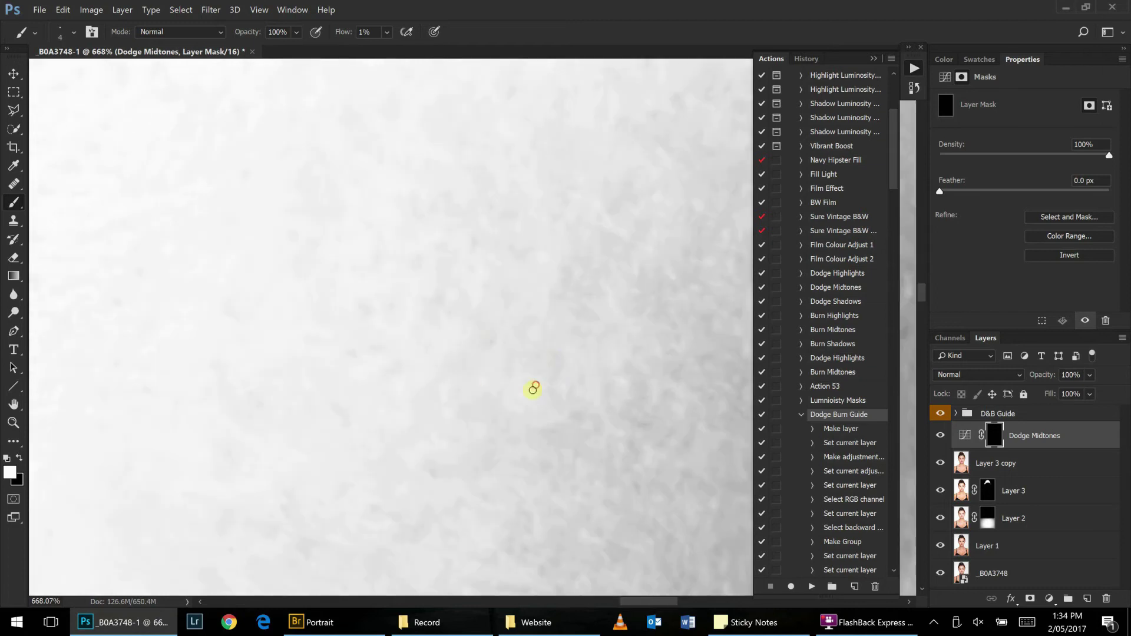
scroll(592, 313, "down", 5)
scroll(346, 323, "up", 5)
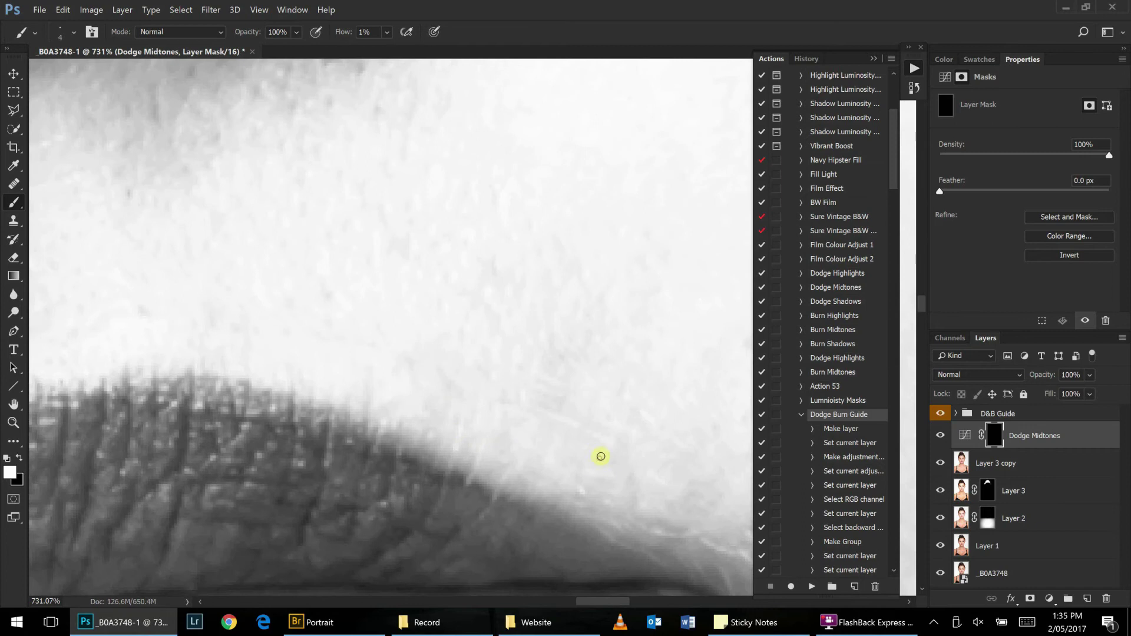
mouse_move(635, 501)
left_mouse_down()
mouse_move(557, 440)
mouse_move(390, 401)
left_mouse_up()
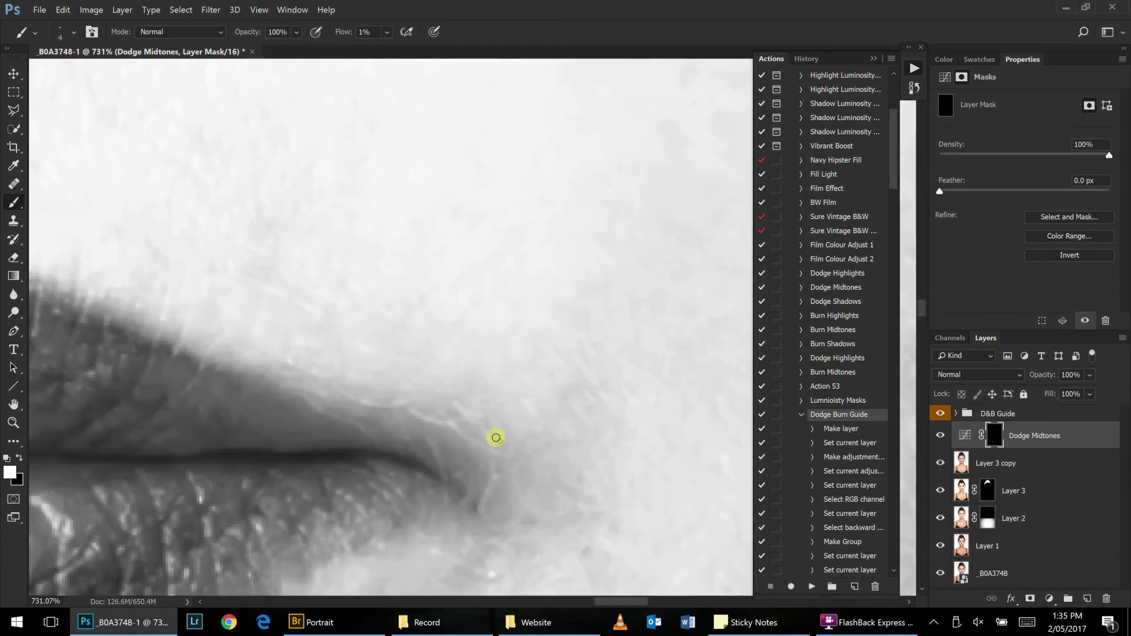
scroll(451, 394, "up", 3)
scroll(322, 239, "up", 2)
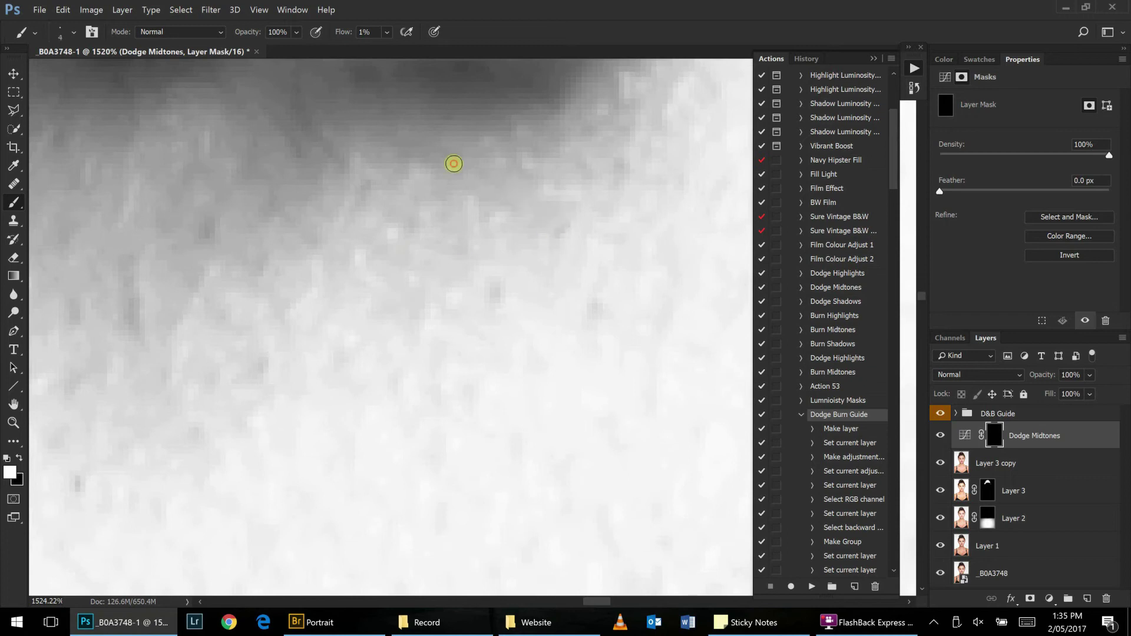
scroll(515, 230, "down", 3)
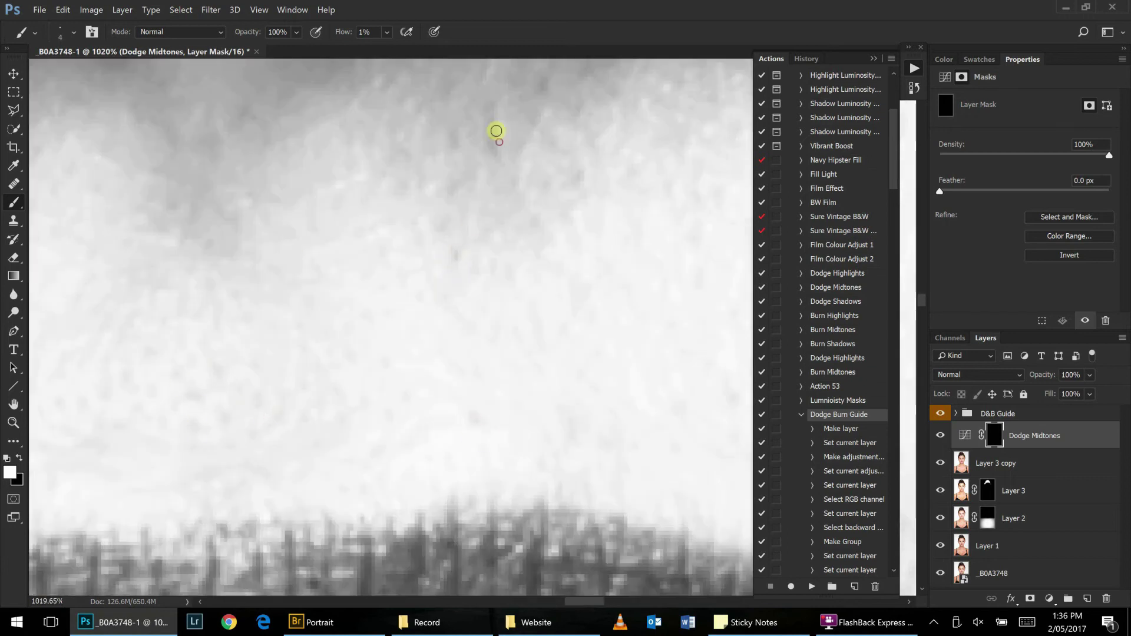
scroll(468, 145, "down", 2)
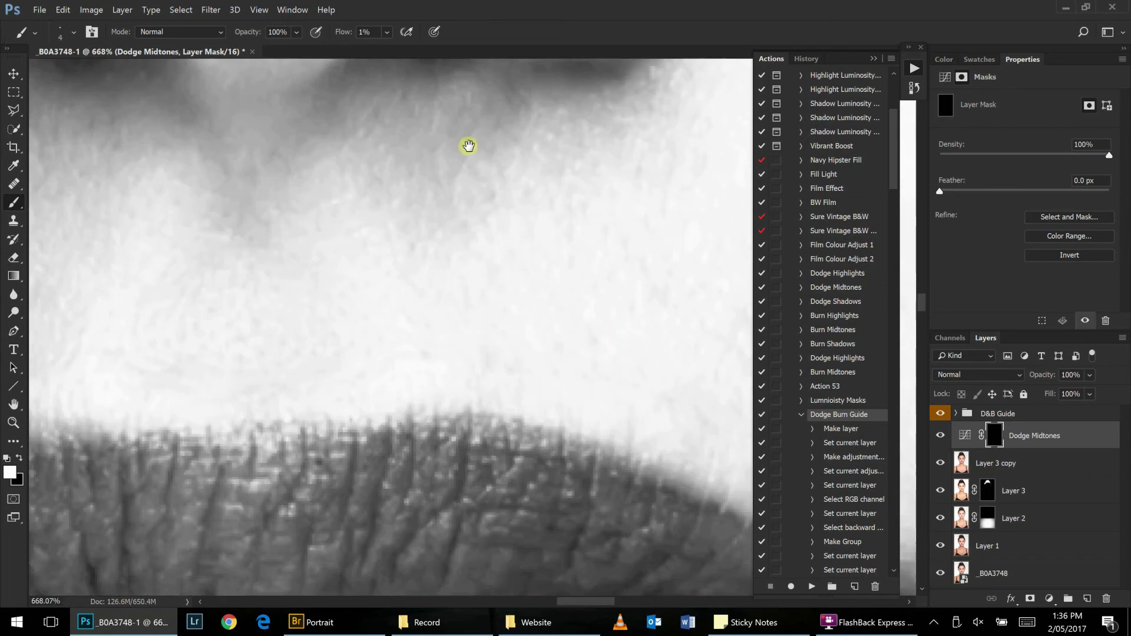
scroll(489, 215, "up", 3)
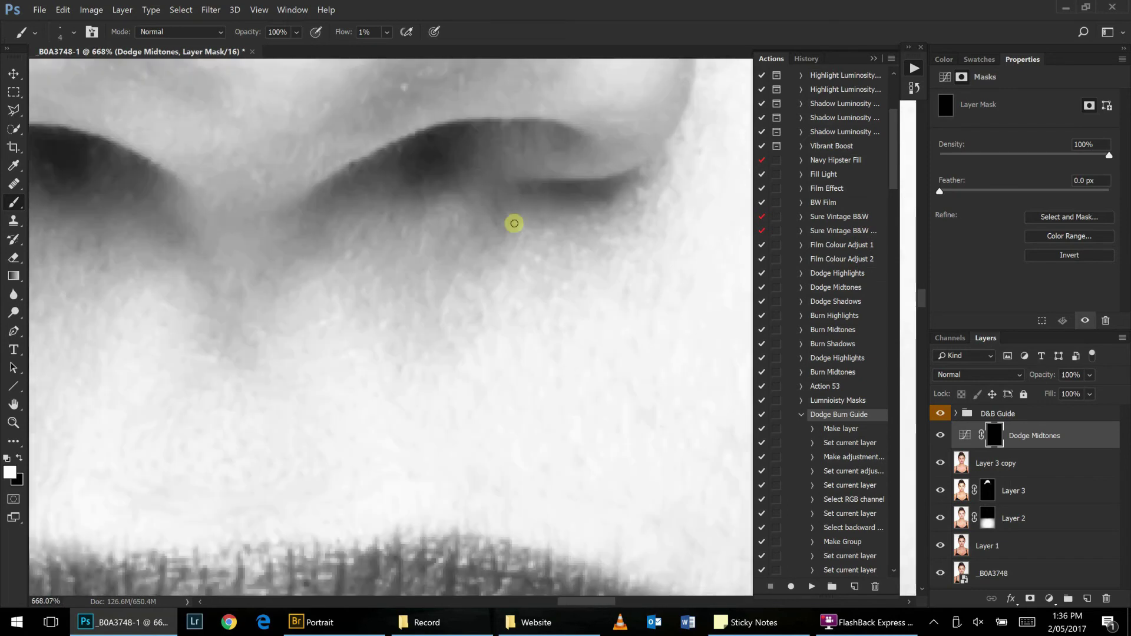
scroll(514, 218, "up", 2)
Switch the painting colour to white and dodge the skin above the upper lip.
key("x")
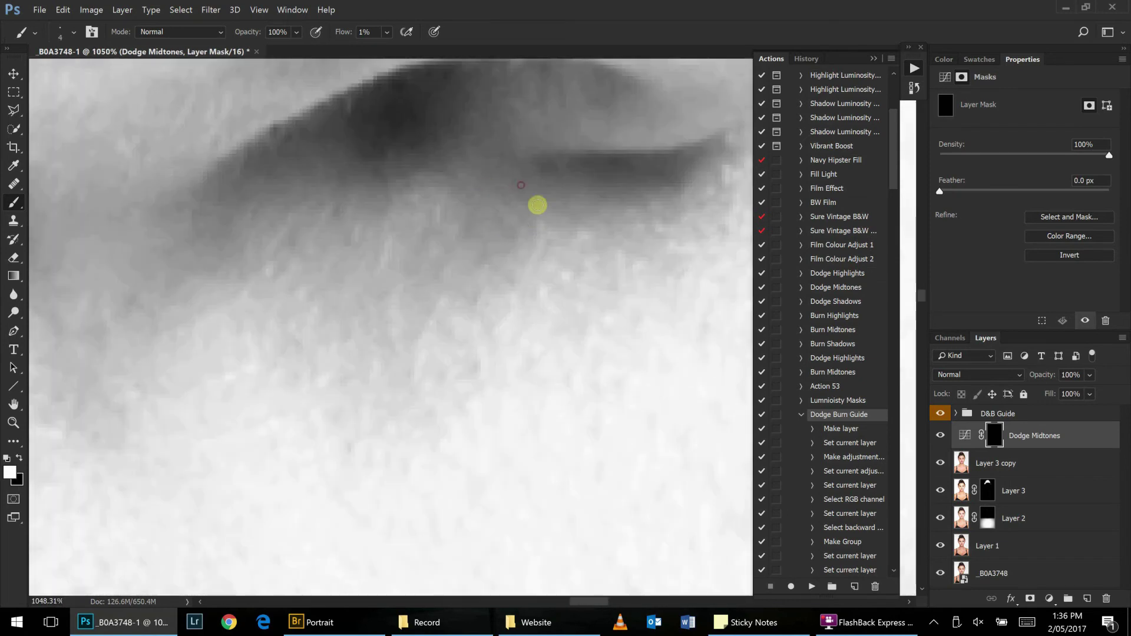
scroll(320, 225, "down", 3)
scroll(353, 245, "up", 3)
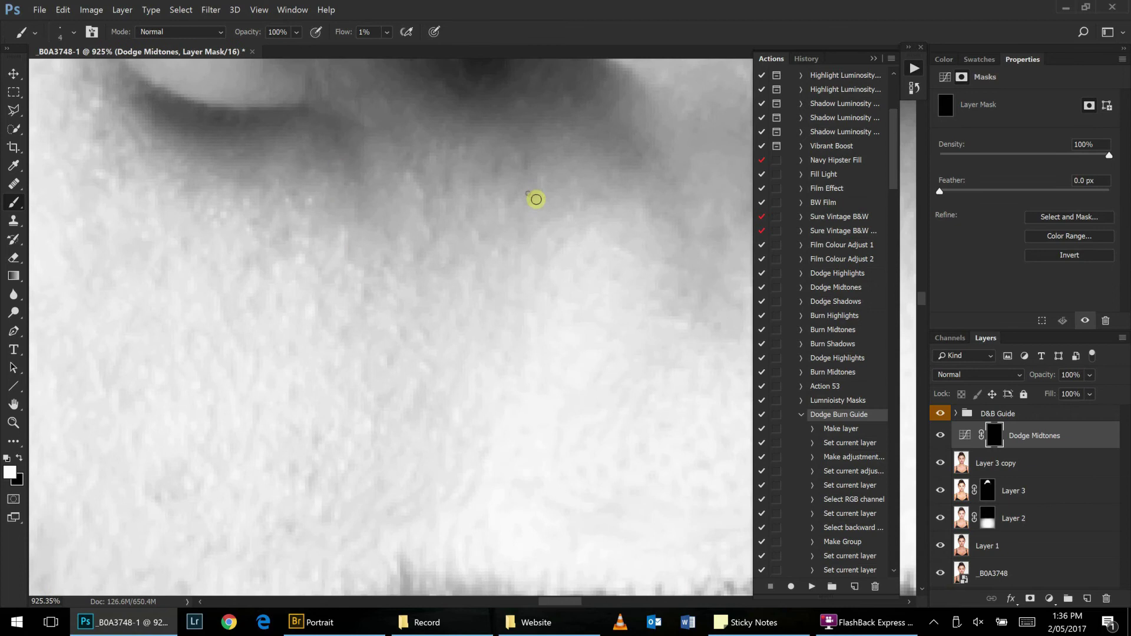
scroll(588, 195, "down", 3)
scroll(353, 300, "up", 2)
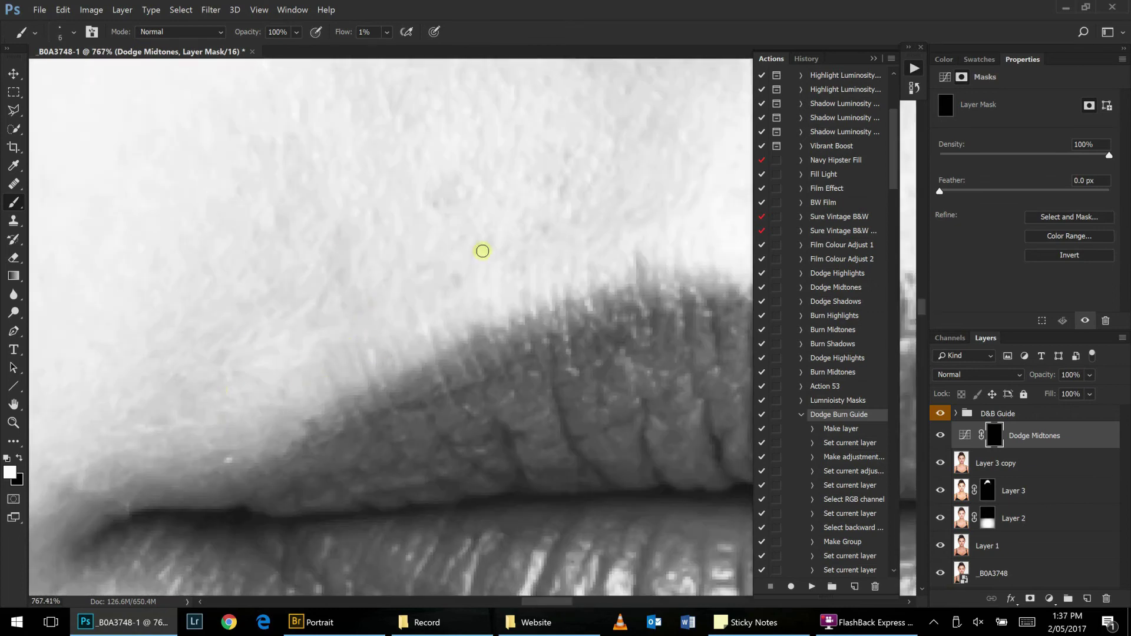
scroll(527, 256, "down", 3)
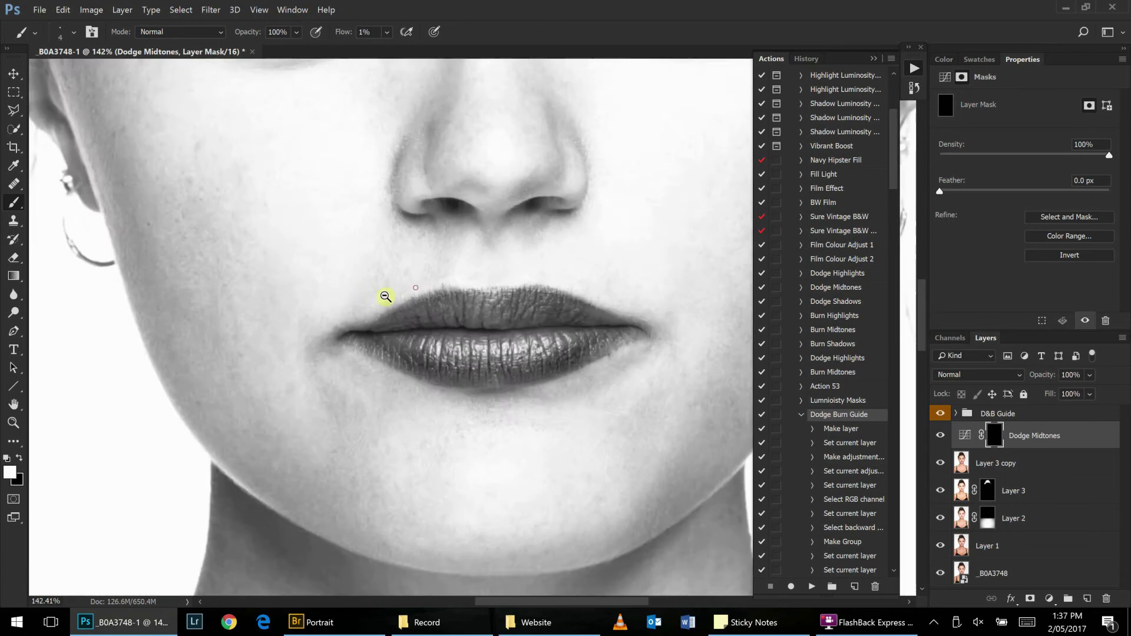
scroll(384, 295, "down", 3)
Hide and reshow the D&B Guide group to compare against the colour photo.
left_click(940, 413)
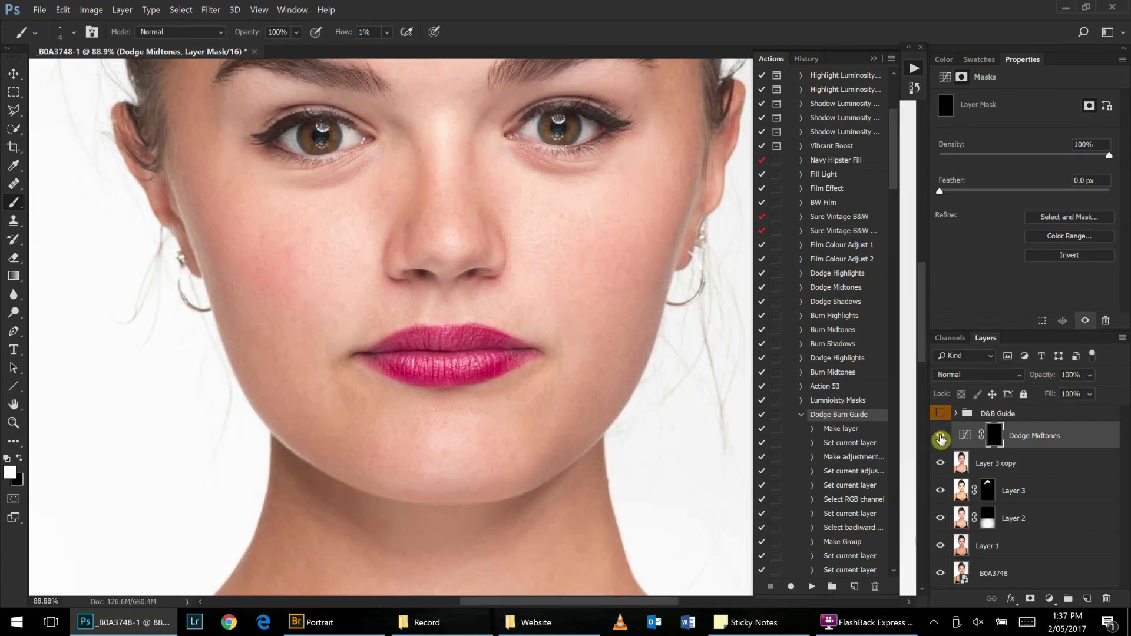
left_click(940, 414)
scroll(538, 197, "up", 2)
scroll(538, 210, "up", 4)
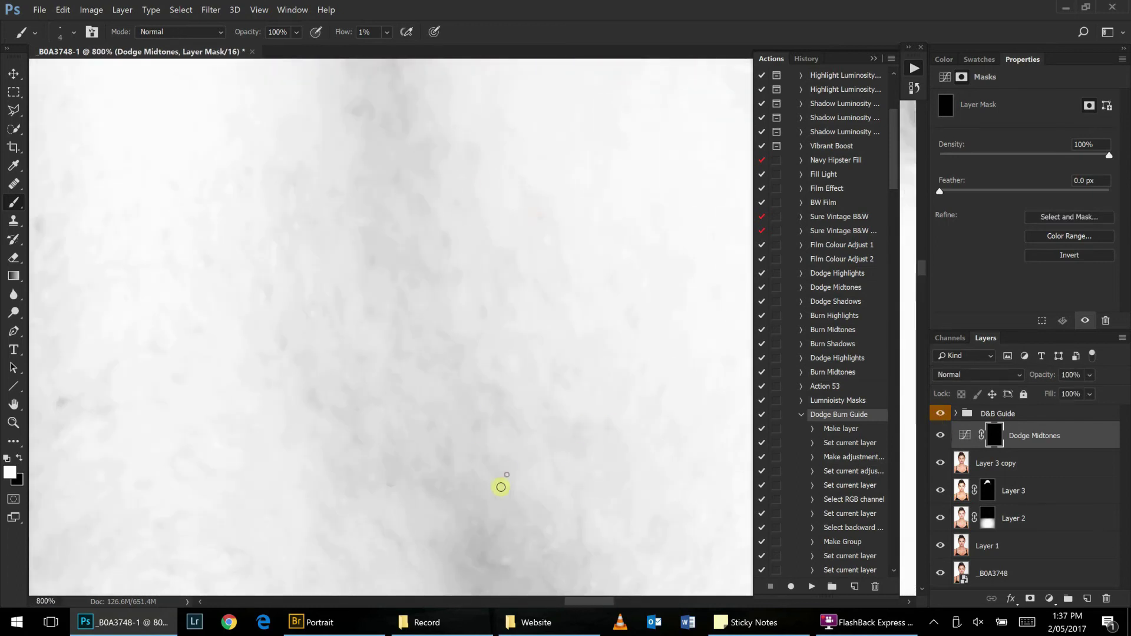
scroll(361, 416, "down", 2)
scroll(398, 240, "down", 2)
scroll(432, 220, "down", 2)
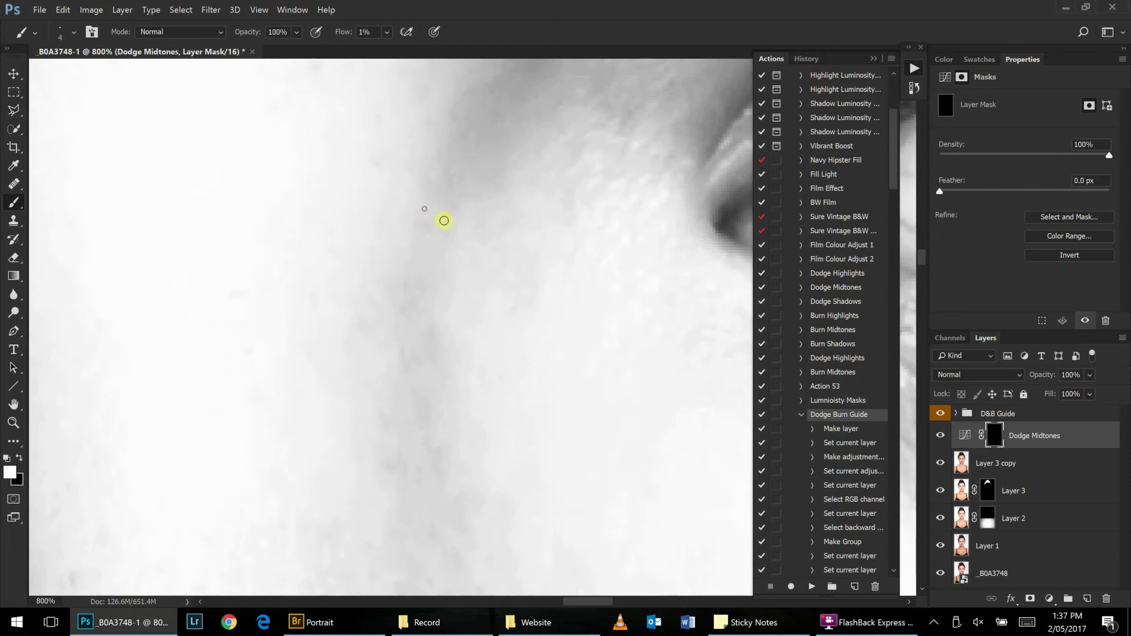
scroll(442, 220, "down", 2)
scroll(263, 362, "up", 3)
scroll(277, 308, "up", 1)
scroll(290, 285, "up", 1)
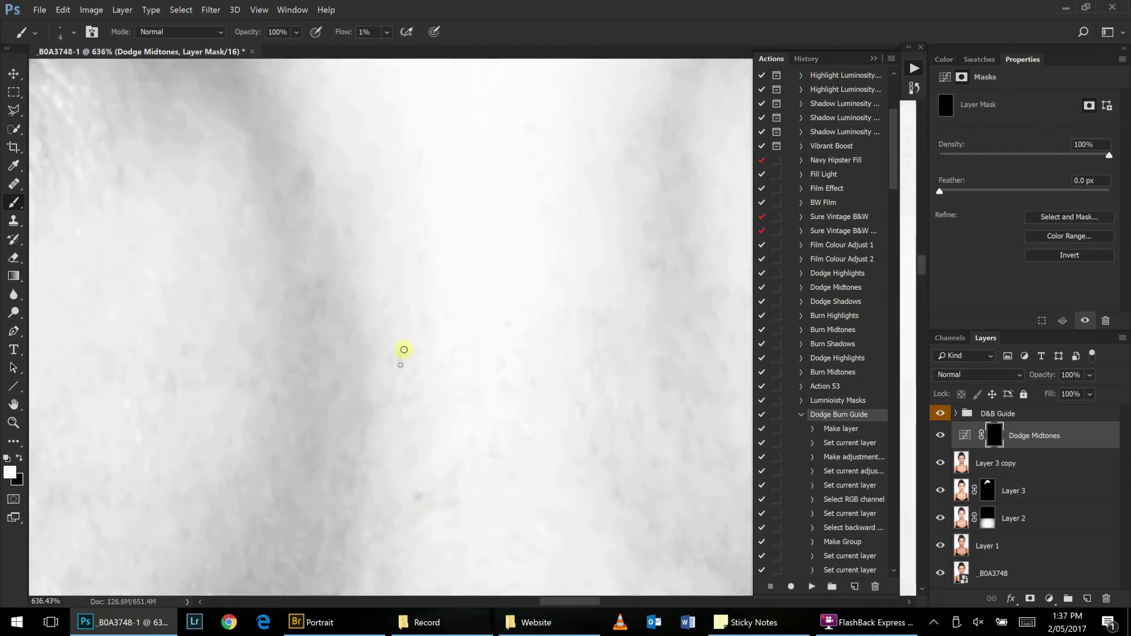
Dodge the nose side, under-eye area and lower cheek on the Dodge Midtones mask.
scroll(348, 190, "down", 1)
scroll(387, 283, "down", 1)
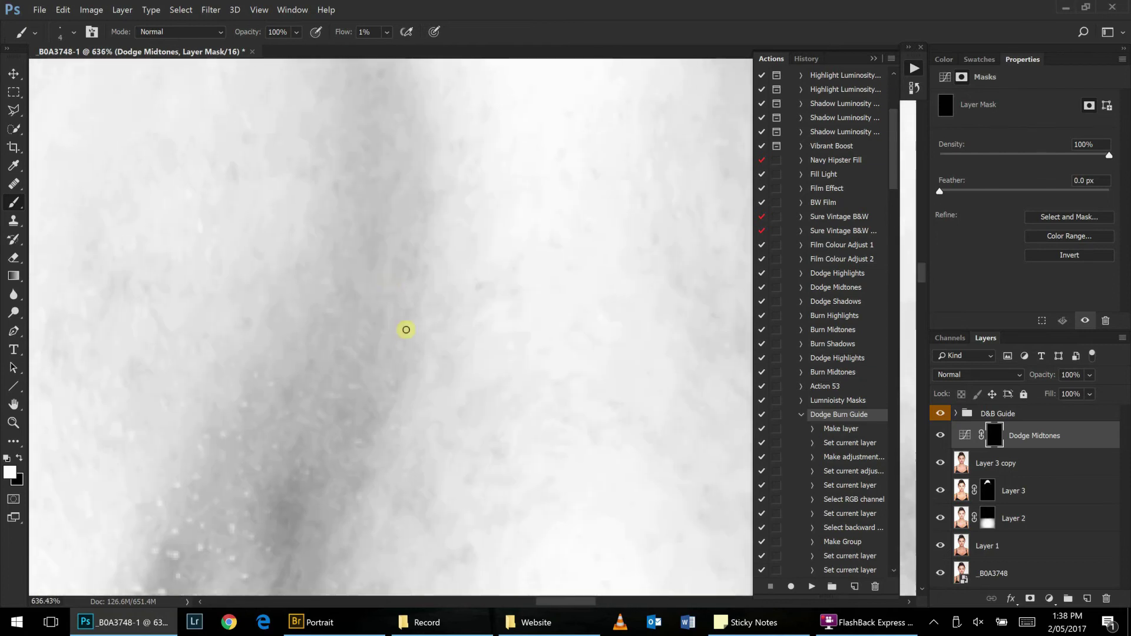
scroll(364, 382, "down", 1)
scroll(365, 381, "down", 1)
scroll(485, 273, "down", 1)
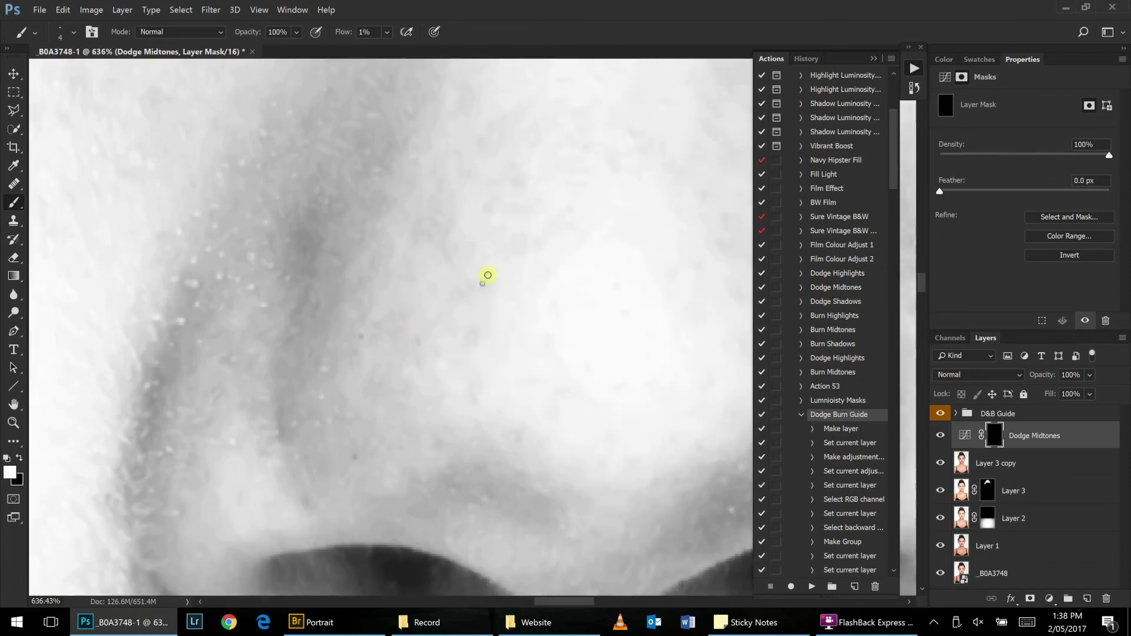
scroll(332, 268, "down", 1)
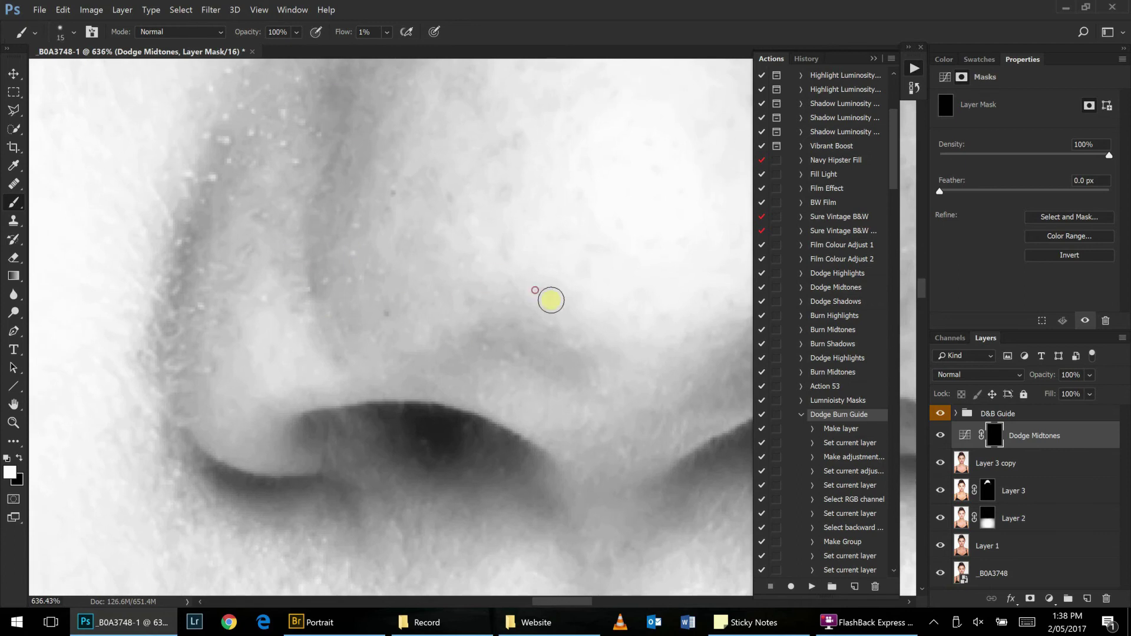
scroll(440, 139, "down", 3)
scroll(444, 207, "down", 2)
scroll(540, 236, "up", 2)
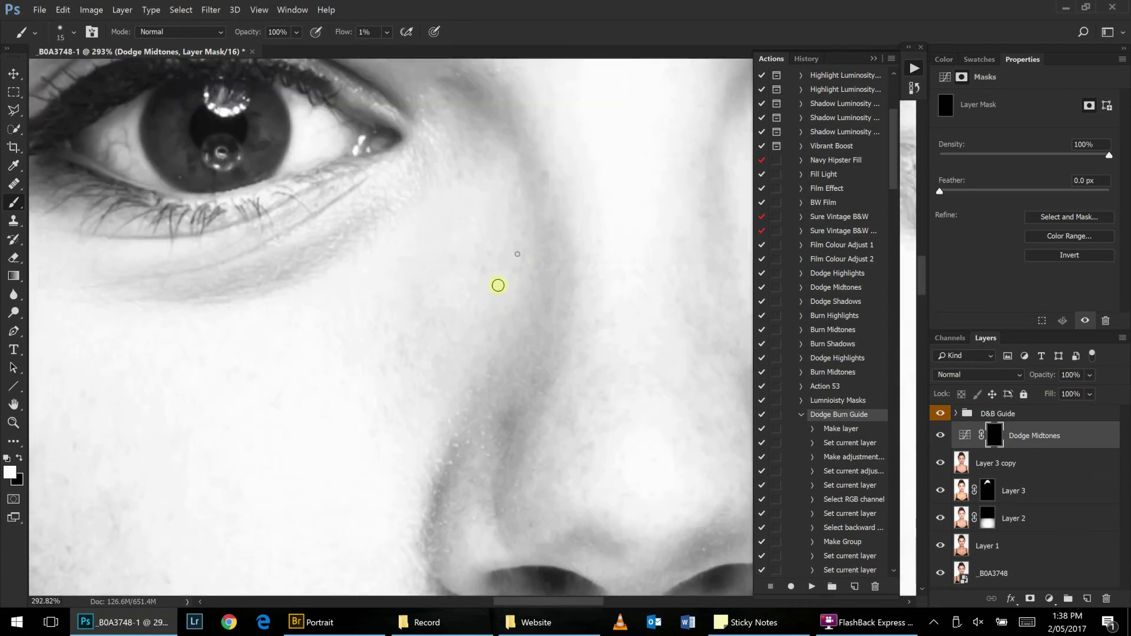
scroll(472, 258, "down", 1)
scroll(290, 374, "left", 3)
scroll(325, 288, "up", 1)
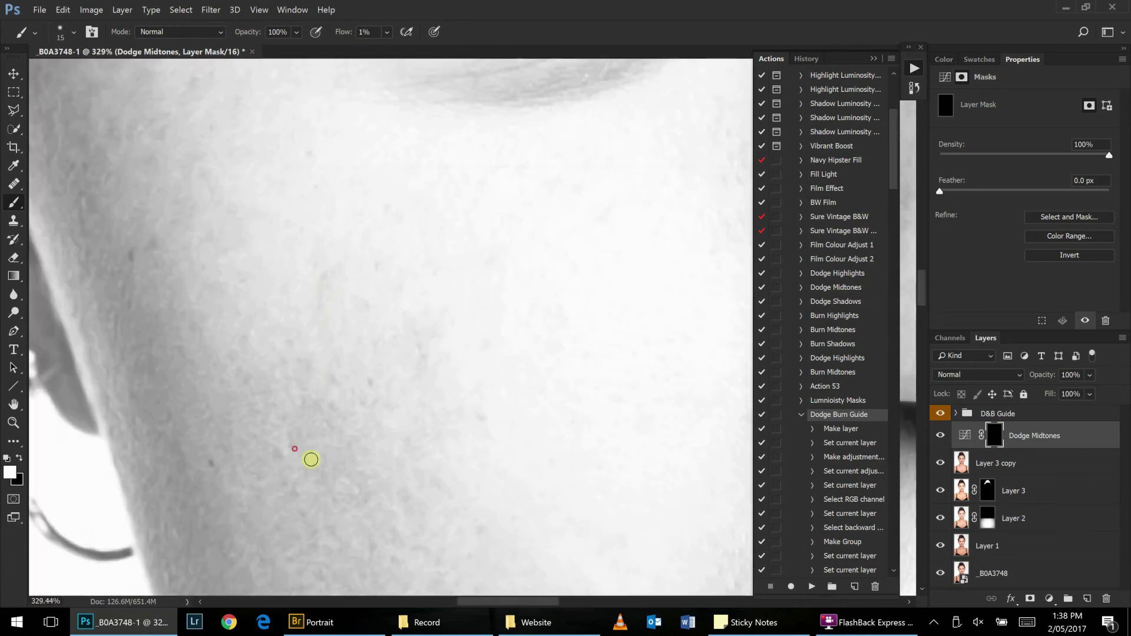
scroll(300, 489, "up", 2)
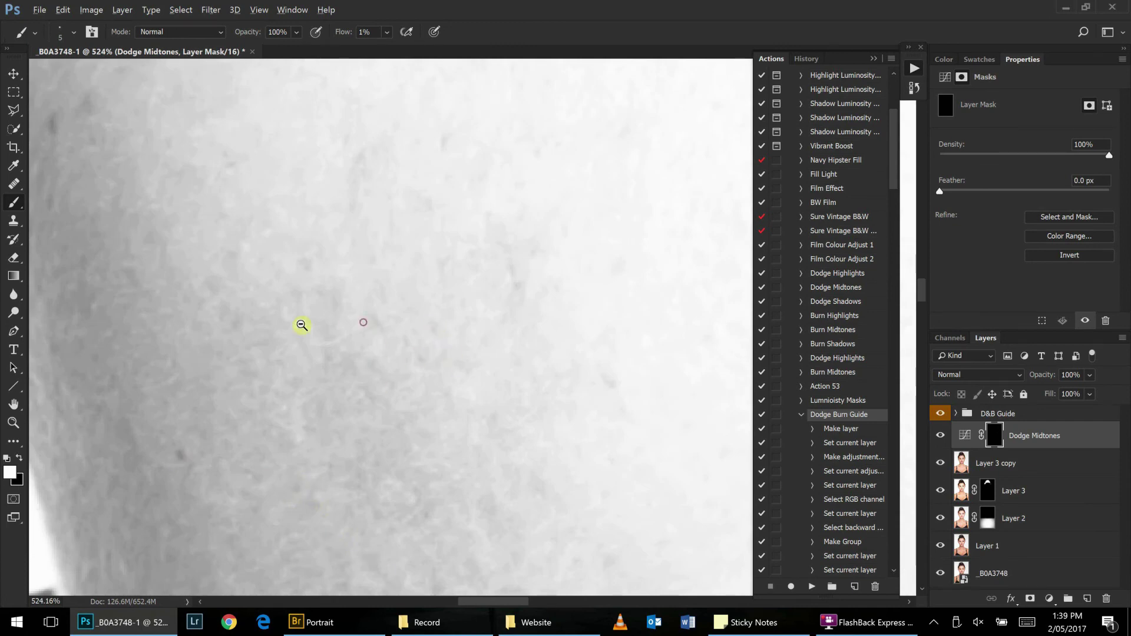
scroll(301, 325, "down", 4)
scroll(413, 275, "up", 5)
scroll(384, 270, "up", 1)
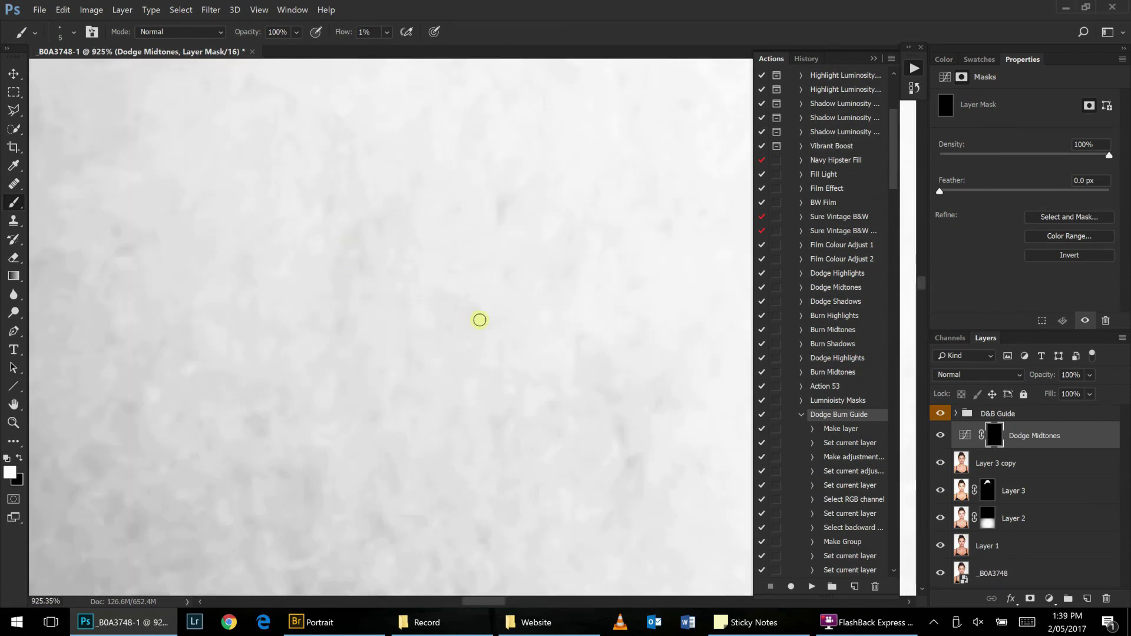
scroll(518, 365, "down", 1)
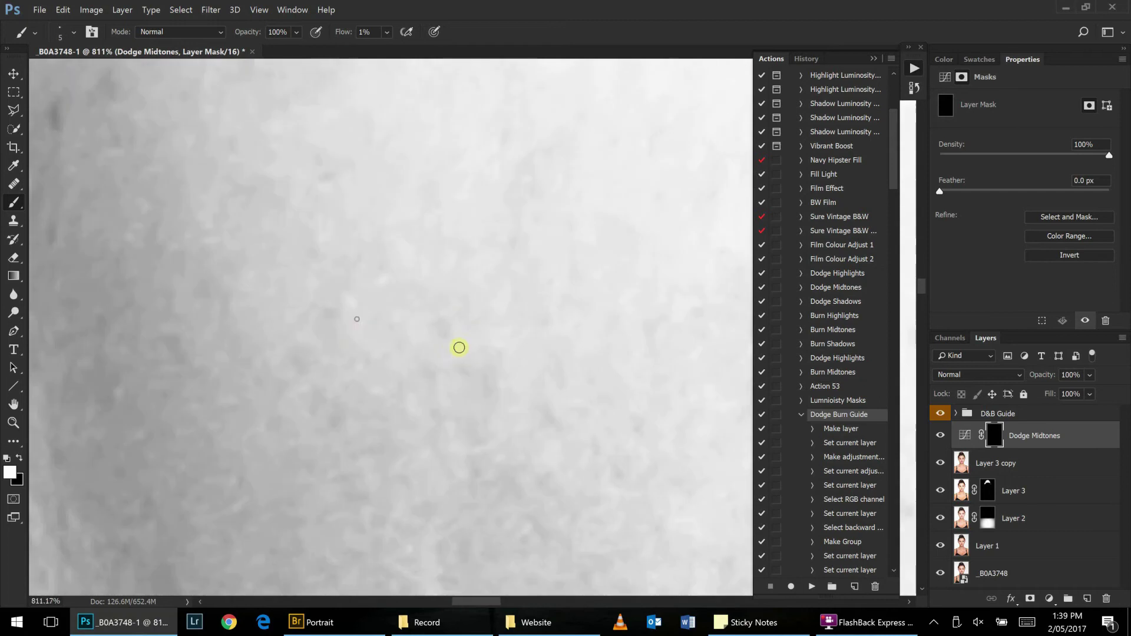
scroll(354, 359, "down", 3)
Switch to black and paint the Dodge Midtones mask over the cheek skin near the jaw.
scroll(463, 333, "down", 2)
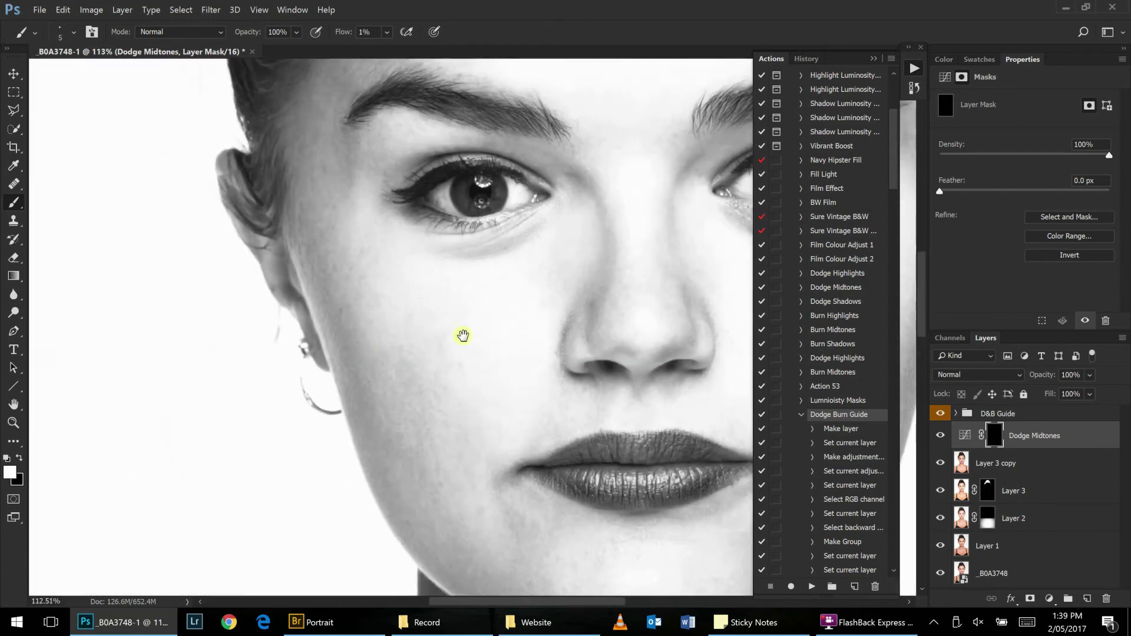
scroll(328, 321, "up", 4)
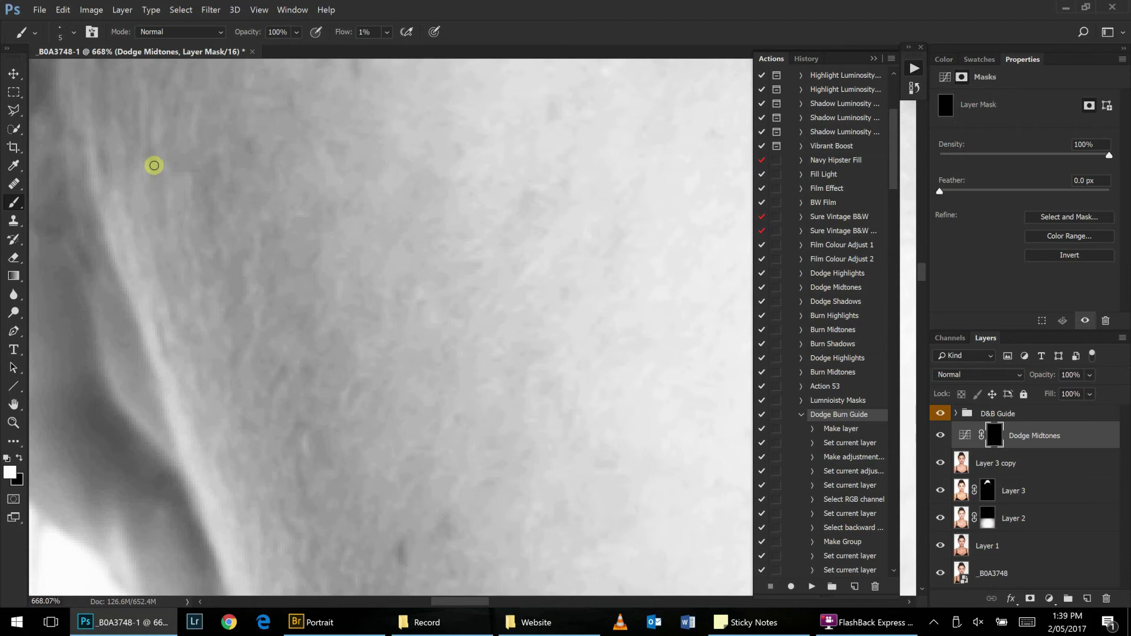
left_click_drag(154, 167, 239, 273)
left_click_drag(247, 171, 352, 232)
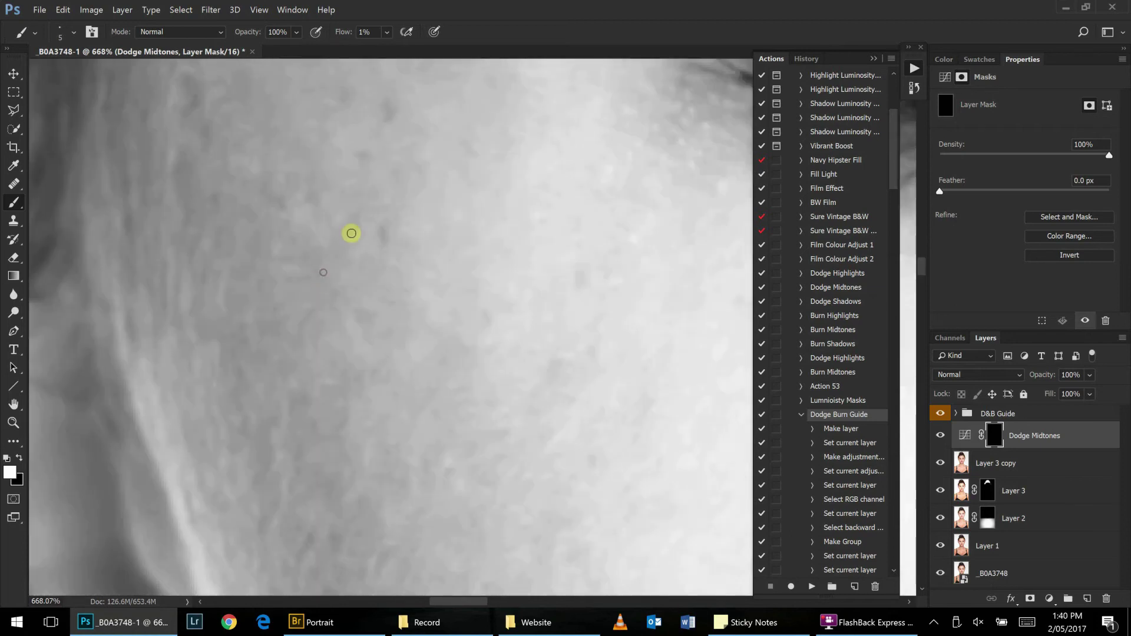
key("x")
key("x")
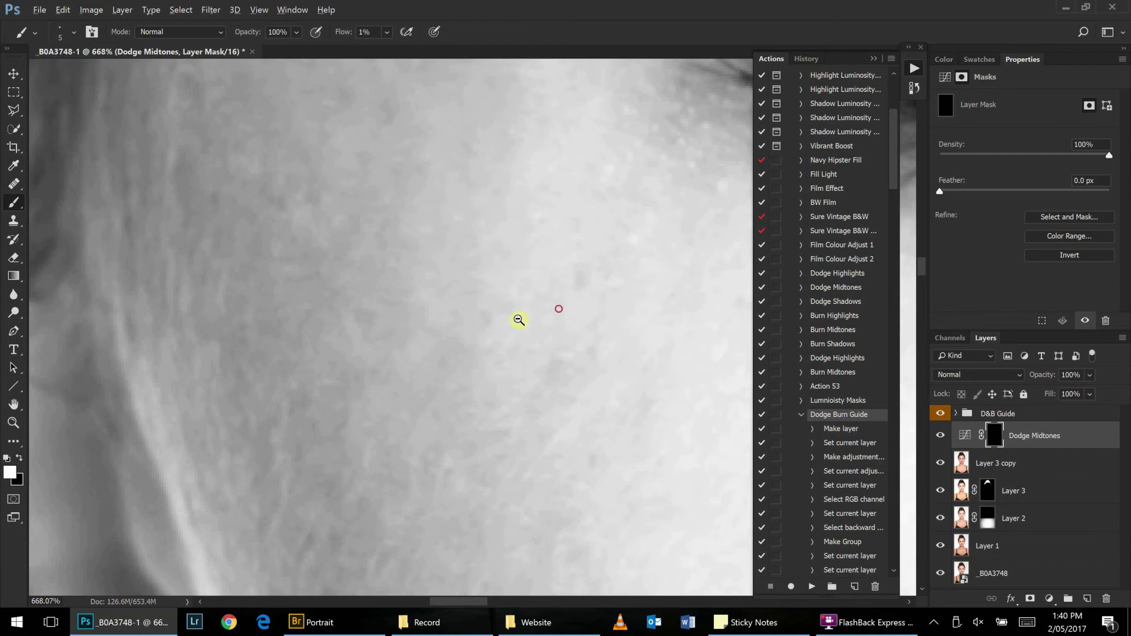
scroll(518, 316, "up", 1)
left_click_drag(525, 249, 396, 249)
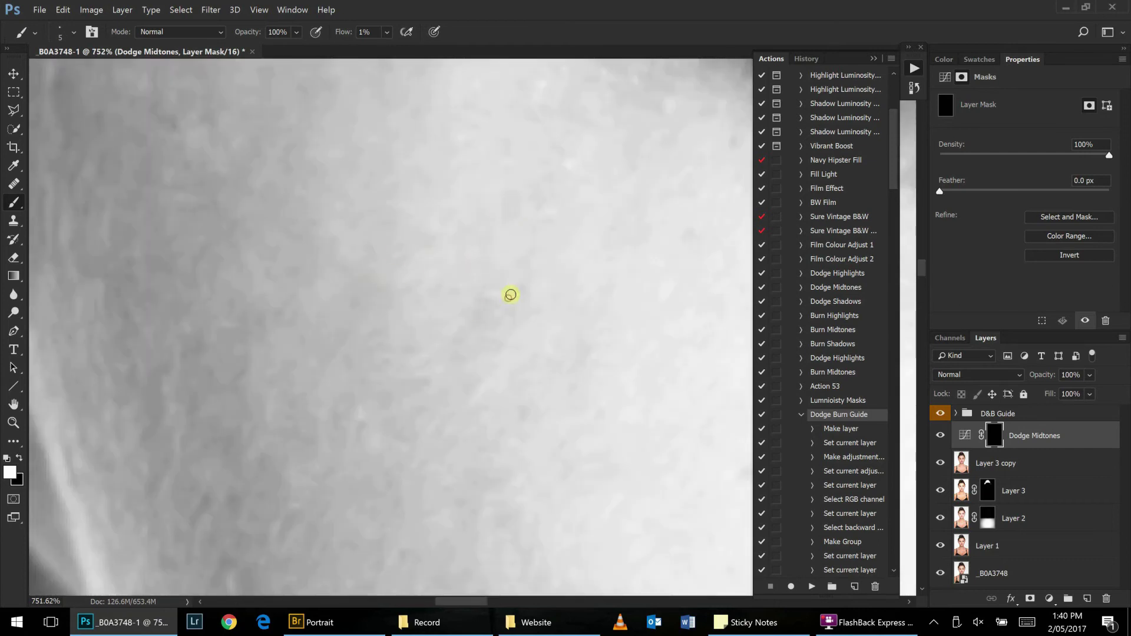
scroll(466, 359, "down", 2)
scroll(376, 472, "up", 2)
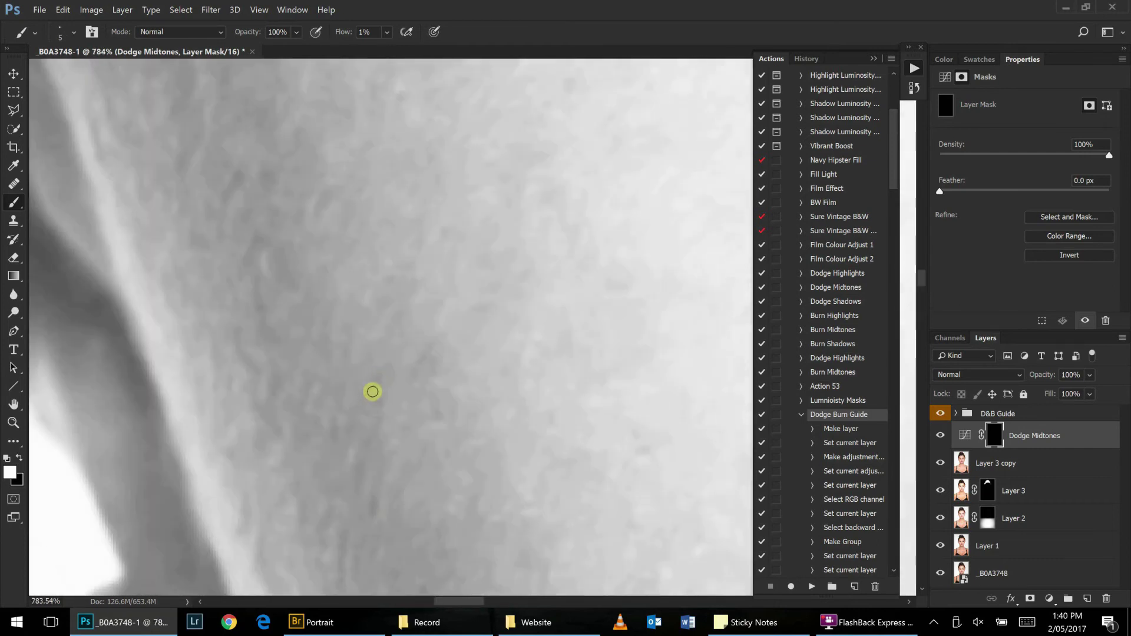
scroll(342, 526, "down", 1)
left_click_drag(256, 258, 258, 240)
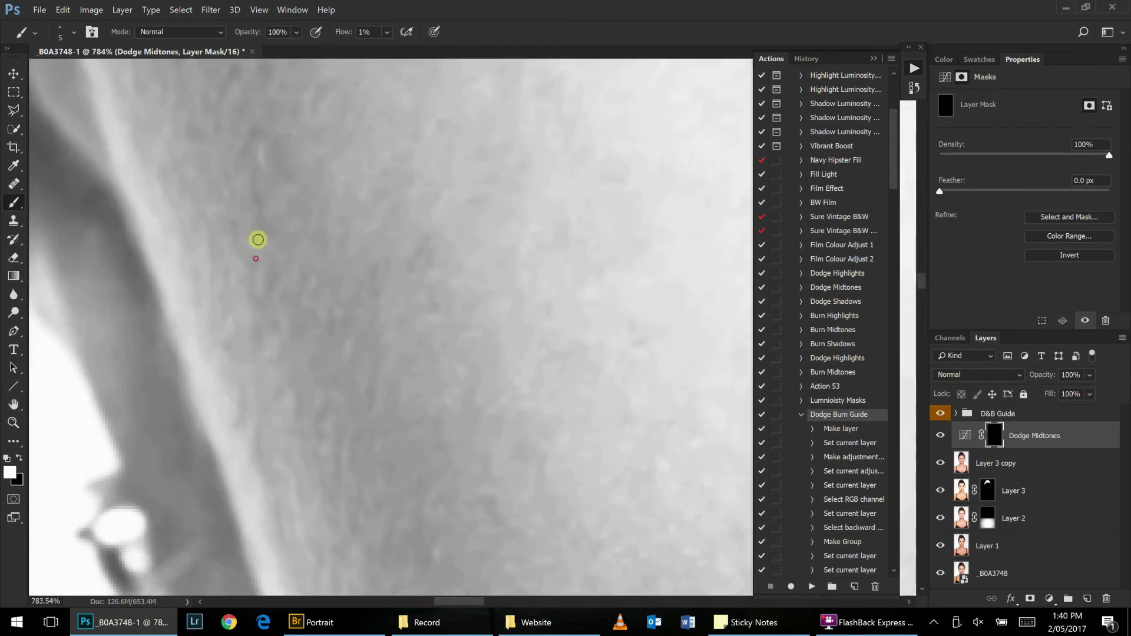
Continue 1%-flow dodging along the jawline toward the mouth, resizing the brush as needed.
scroll(252, 141, "down", 1)
scroll(352, 473, "down", 1)
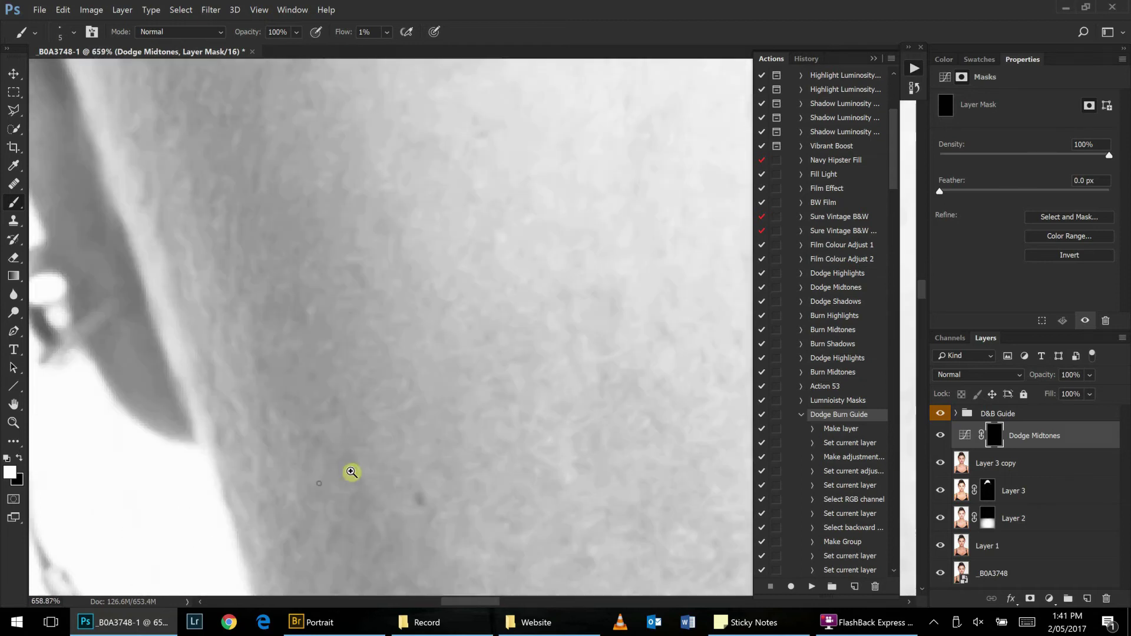
key("bracketright")
key("bracketright")
key("bracketright")
key("bracketright")
key("bracketright")
scroll(359, 501, "down", 1)
scroll(452, 353, "down", 1)
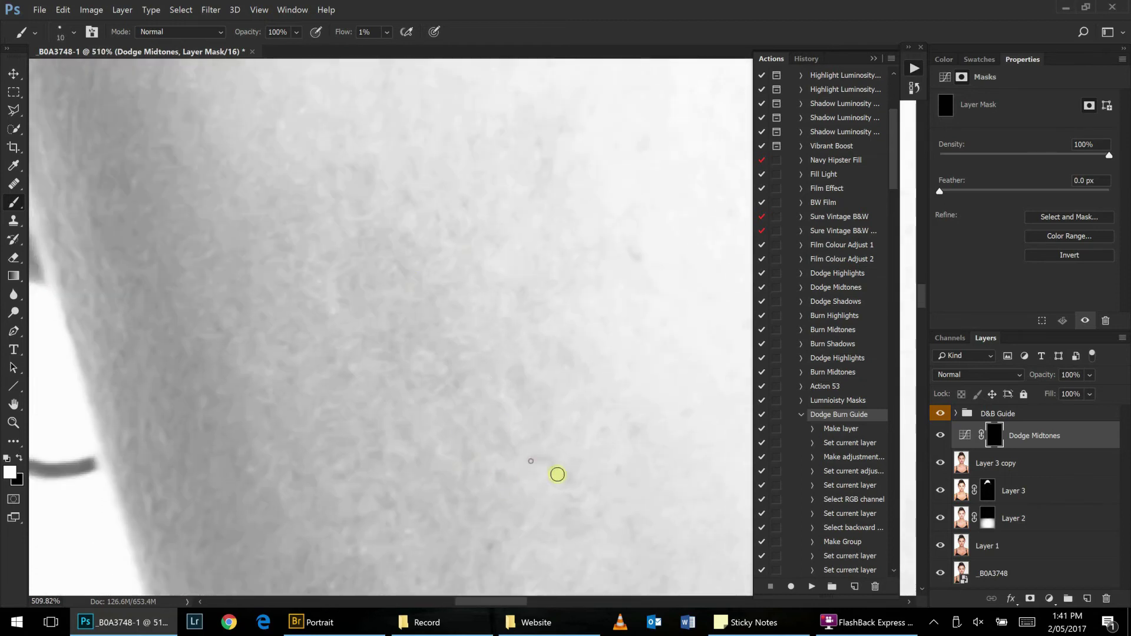
key("bracketleft")
key("bracketleft")
key("bracketleft")
scroll(373, 449, "down", 1)
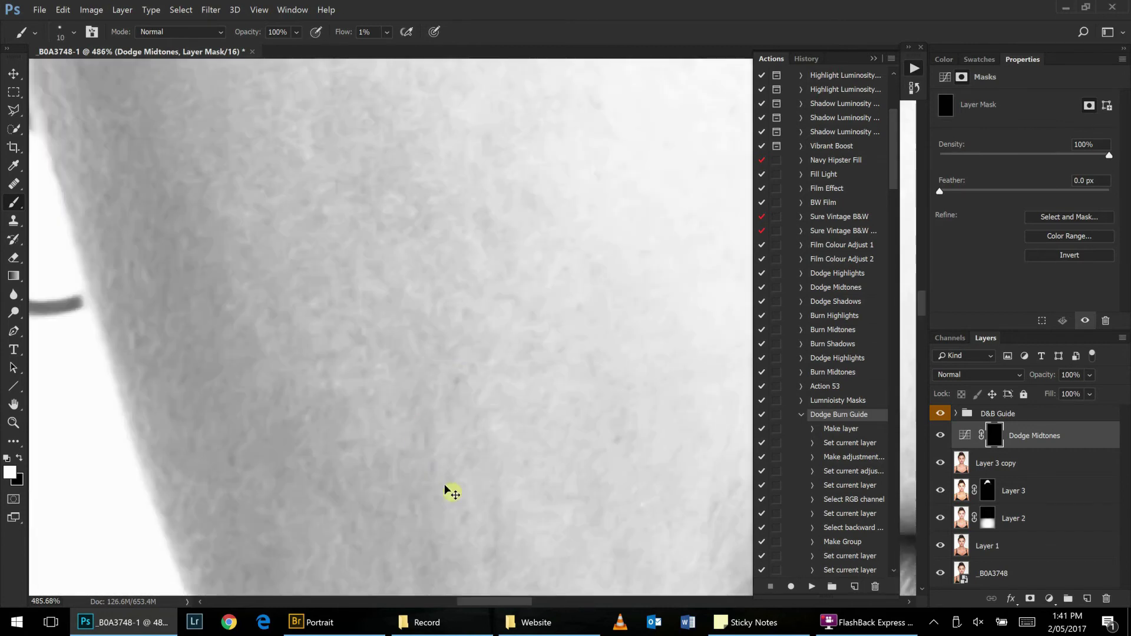
key("bracketleft")
key("bracketleft")
key("bracketleft")
scroll(320, 346, "down", 1)
scroll(341, 341, "down", 2)
key("bracketright")
key("bracketright")
key("bracketright")
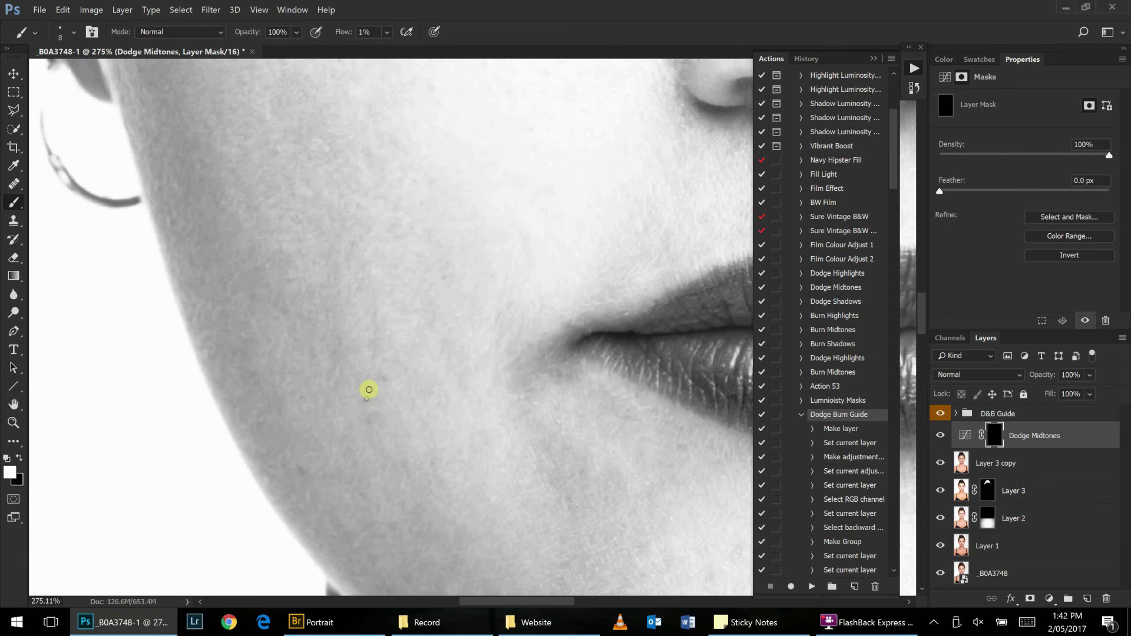
Shrink the brush and dodge a darker cheek patch on the Dodge Midtones mask.
key("bracketleft")
key("bracketleft")
key("bracketleft")
scroll(309, 471, "up", 6)
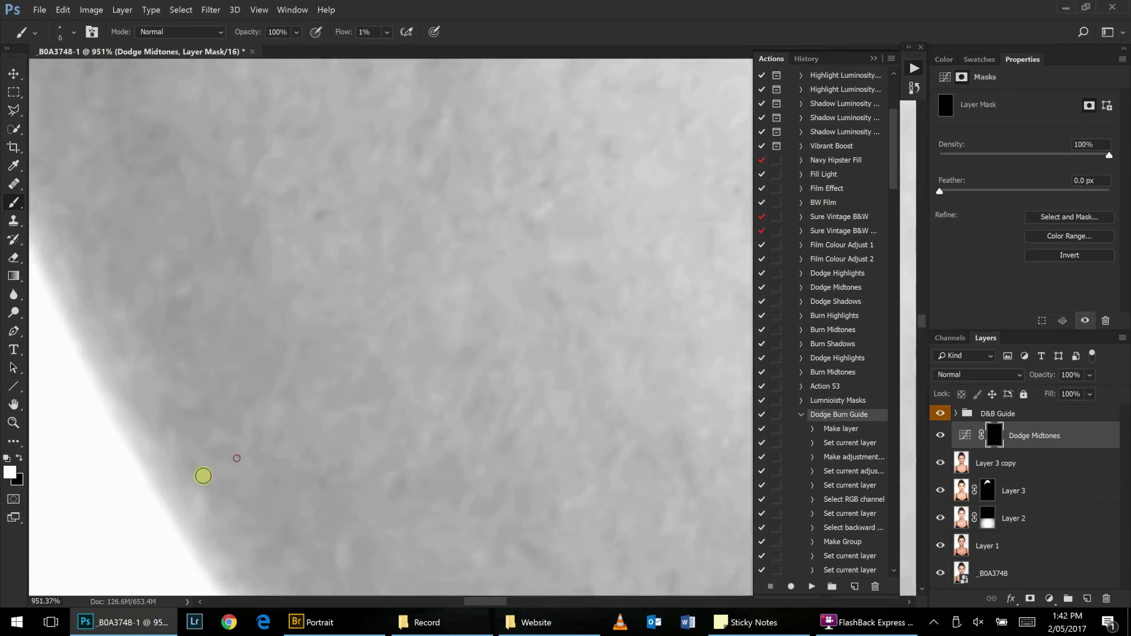
scroll(367, 220, "up", 2)
key("bracketleft")
key("bracketleft")
key("bracketleft")
scroll(412, 219, "down", 2)
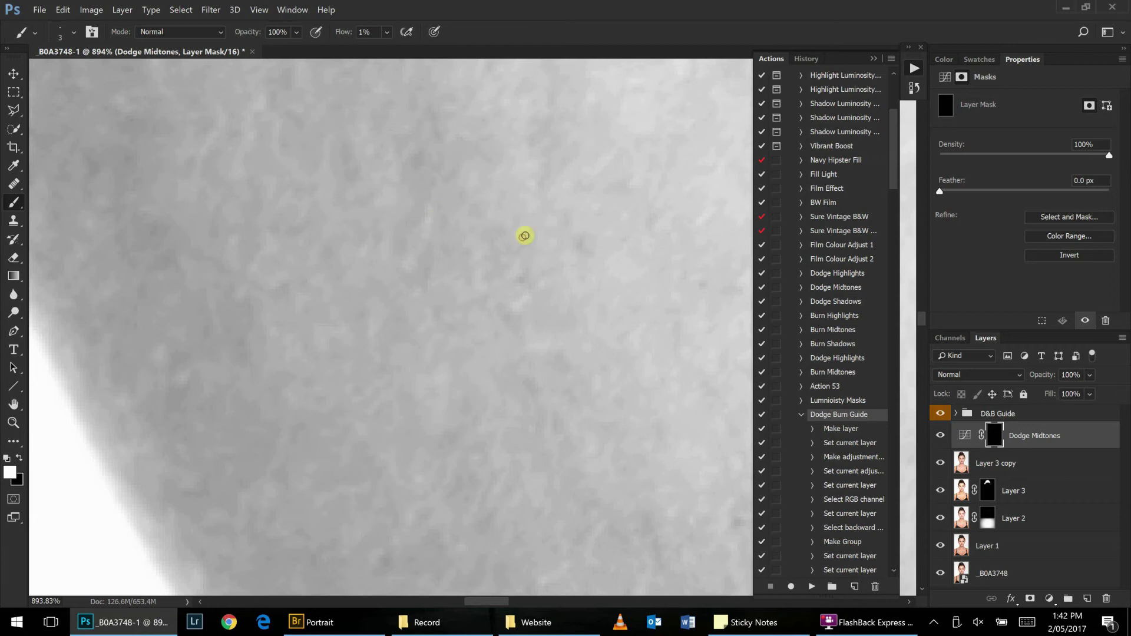
left_click_drag(524, 236, 397, 285)
scroll(511, 287, "down", 2)
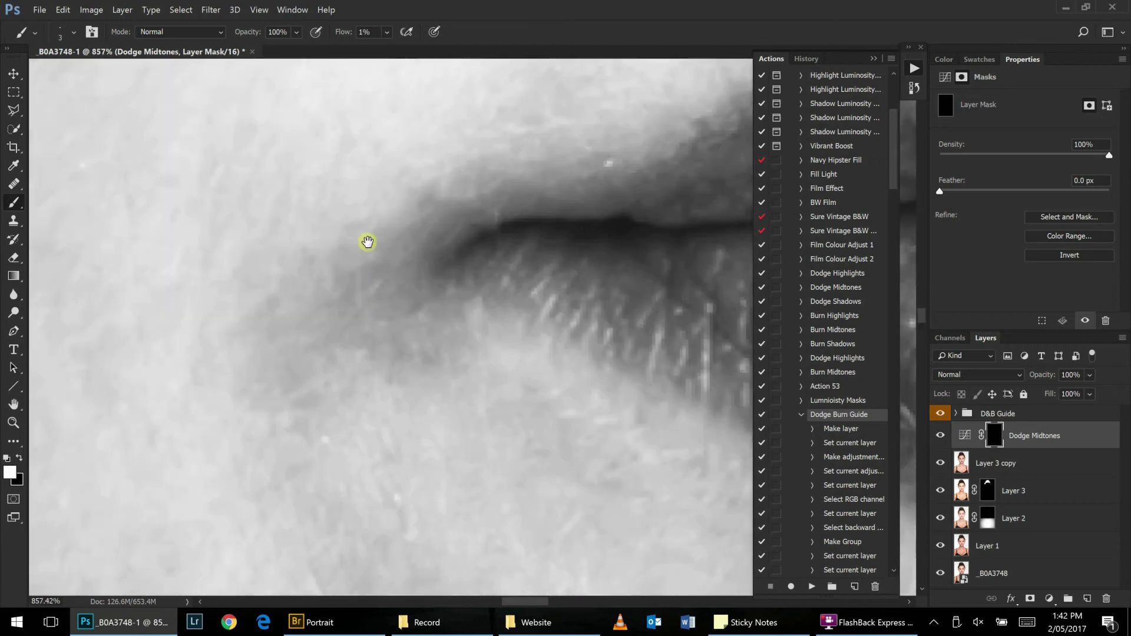
key("bracketright")
key("bracketright")
key("bracketright")
scroll(388, 285, "up", 1)
mouse_move(371, 316)
left_mouse_down()
mouse_move(475, 239)
mouse_move(411, 313)
left_mouse_up()
Dodge the darker skin at the mouth corners with a slightly smaller brush.
scroll(498, 279, "up", 2)
key("bracketleft")
scroll(298, 234, "up", 2)
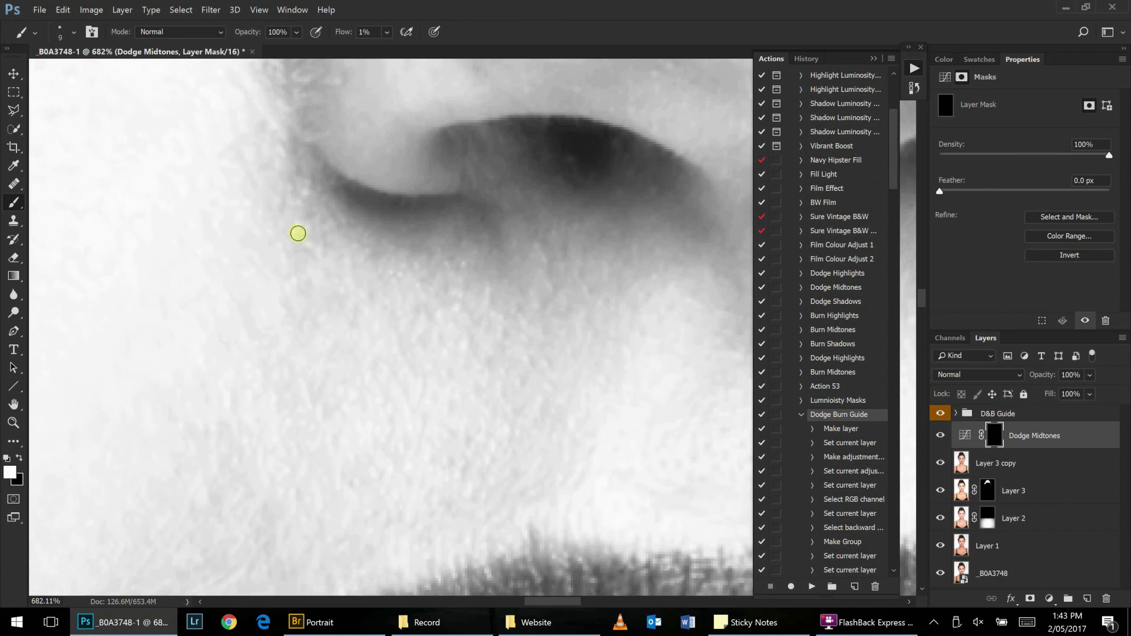
scroll(442, 260, "up", 2)
scroll(310, 235, "down", 5)
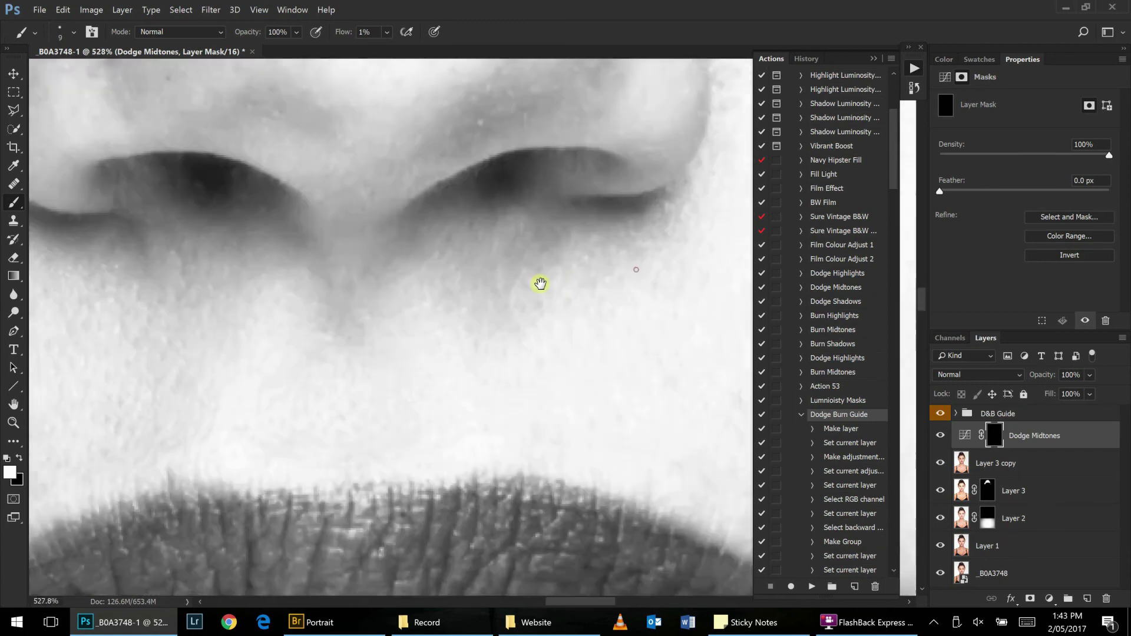
scroll(547, 294, "down", 1)
scroll(406, 424, "up", 2)
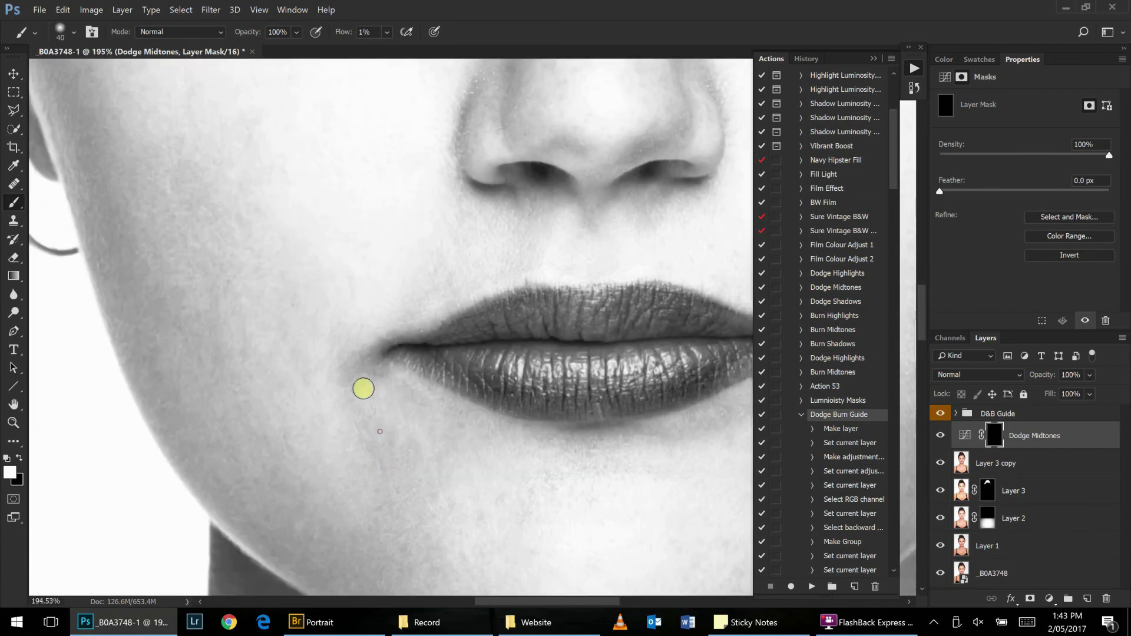
scroll(412, 400, "right", 3)
scroll(412, 401, "down", 1)
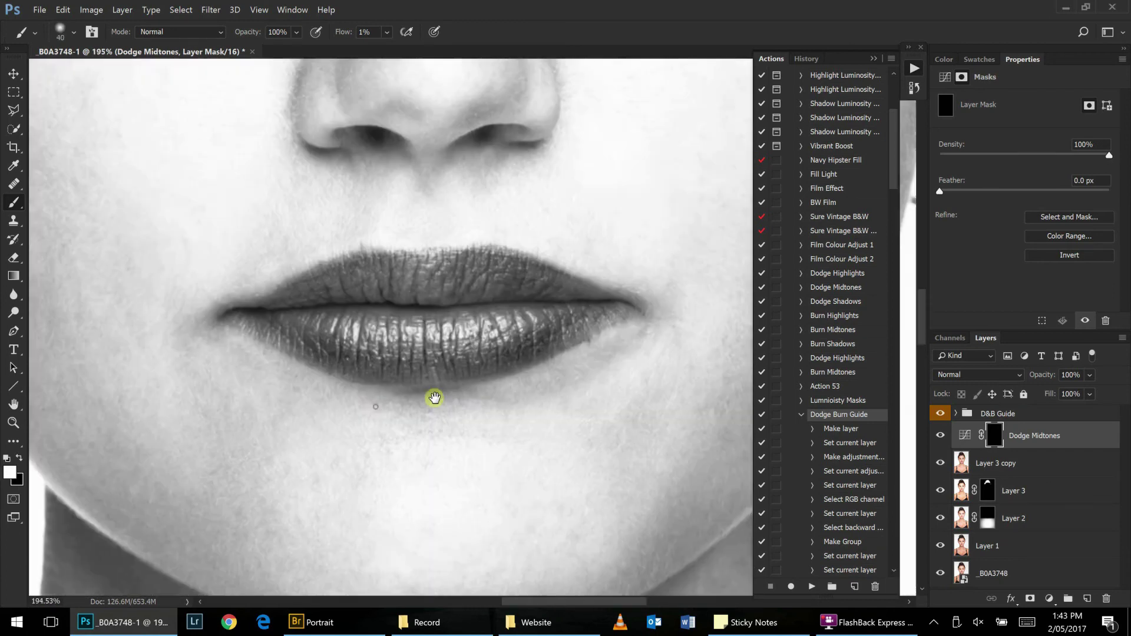
Correct overdone spots in black, then dodge white beneath the lower lip.
key("x")
key("x")
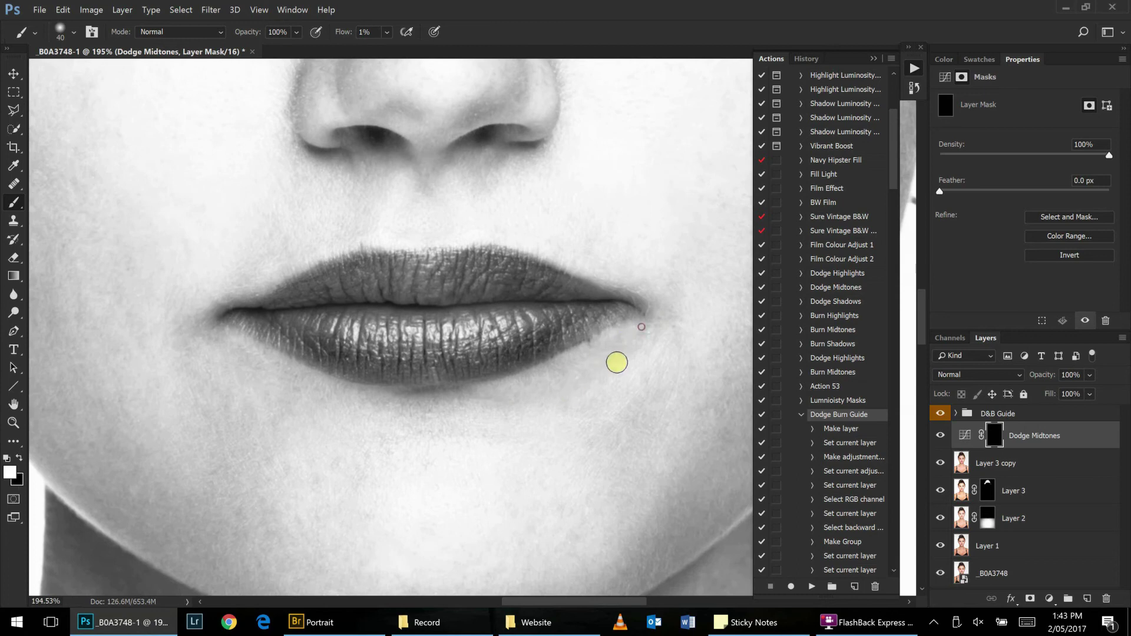
key("x")
scroll(622, 325, "down", 1)
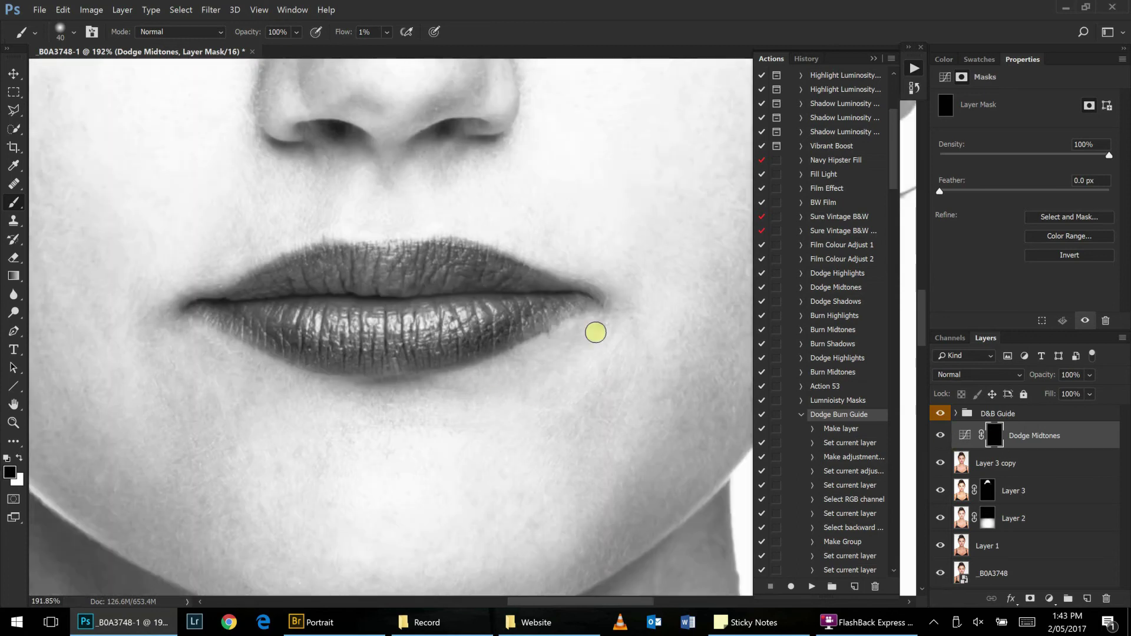
key("x")
scroll(412, 242, "up", 1)
scroll(412, 242, "left", 2)
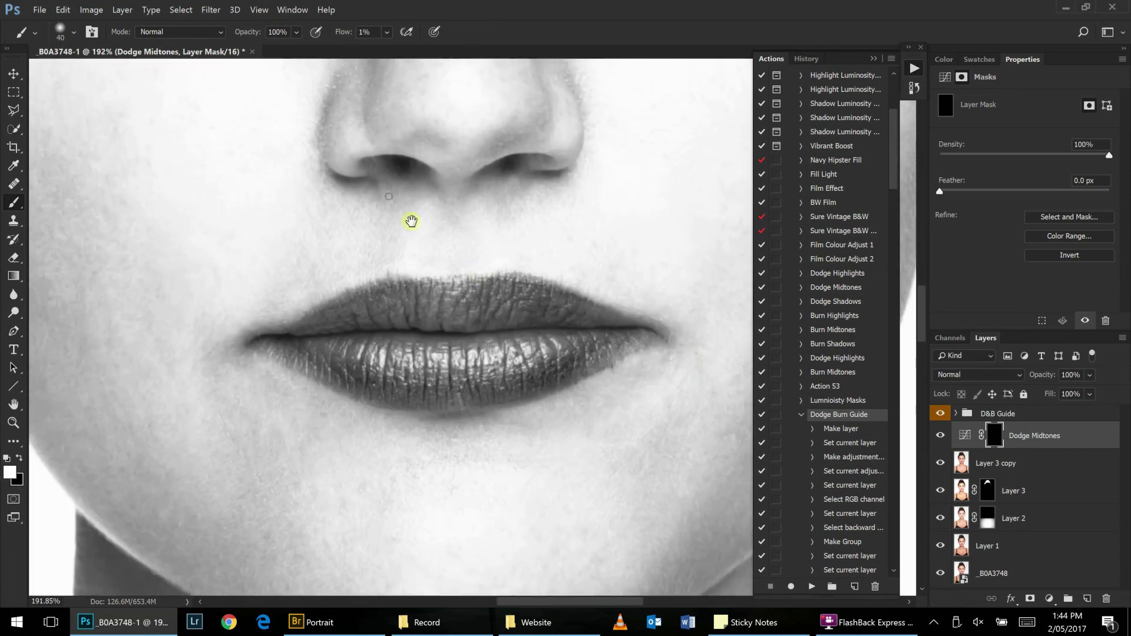
scroll(411, 221, "up", 3)
scroll(428, 328, "up", 2)
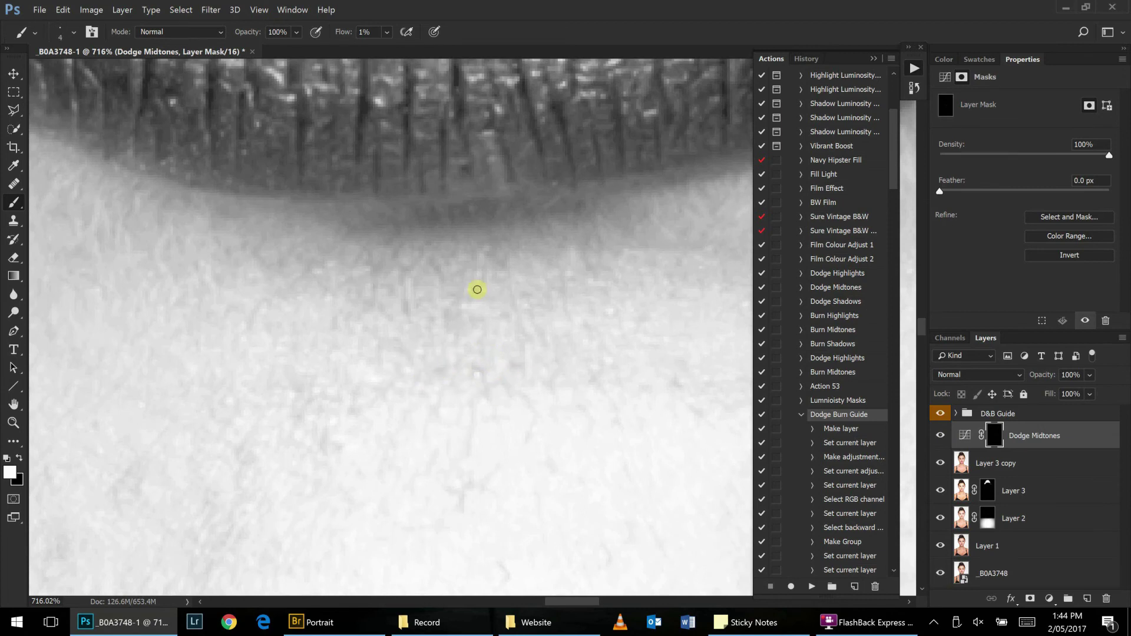
scroll(404, 303, "up", 1)
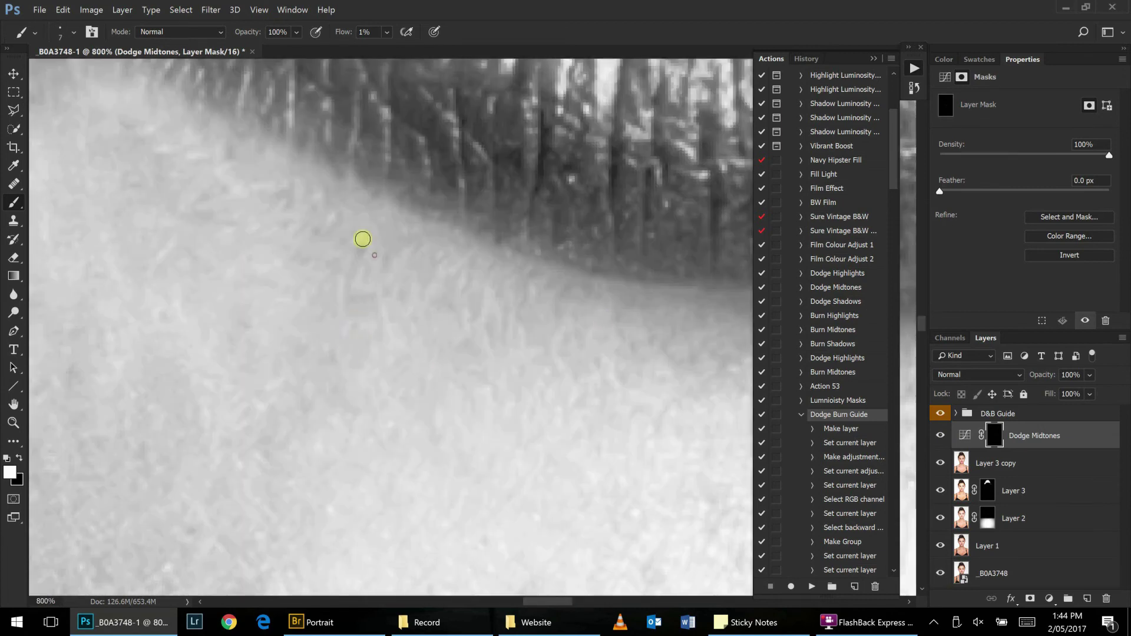
scroll(330, 233, "down", 3)
scroll(312, 232, "up", 2)
scroll(283, 236, "down", 2)
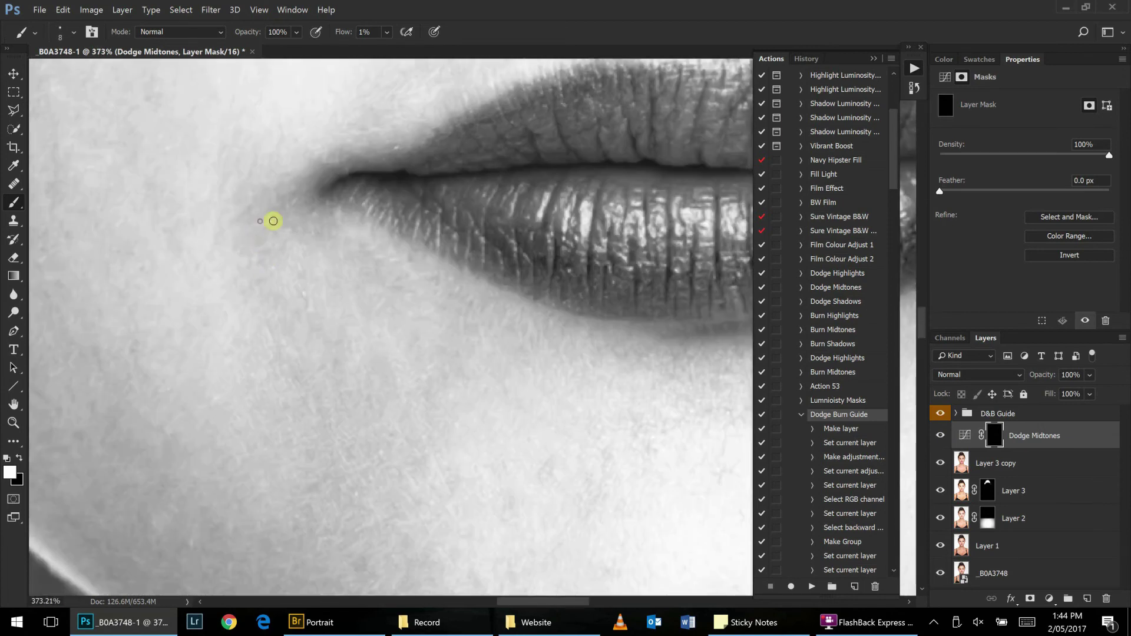
Dodge the forehead and cheek skin in white, resizing the brush for each area.
scroll(406, 283, "down", 5)
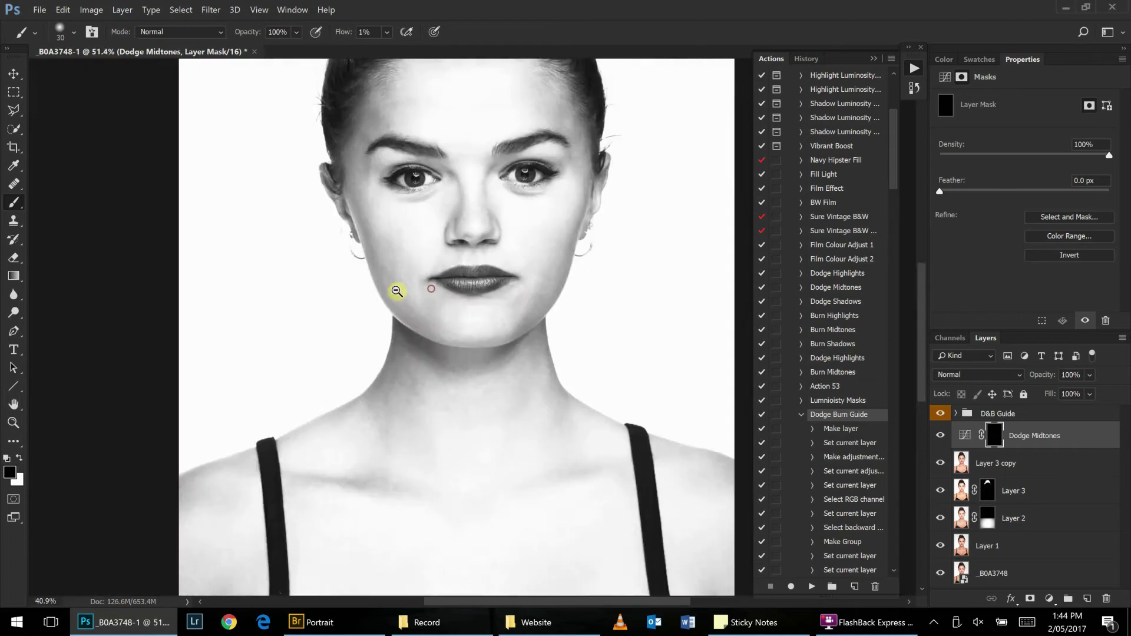
scroll(396, 291, "up", 3)
key("x")
key("bracketright")
key("bracketright")
key("bracketright")
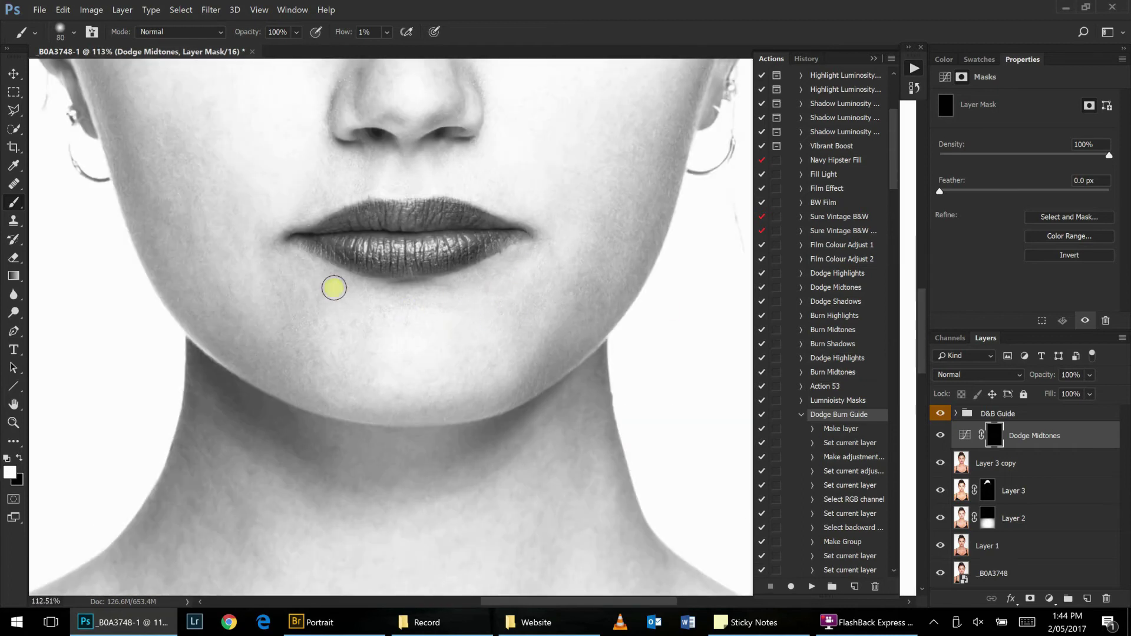
scroll(383, 301, "down", 3)
scroll(588, 250, "up", 2)
scroll(303, 245, "up", 1)
key("bracketright")
key("bracketright")
key("bracketright")
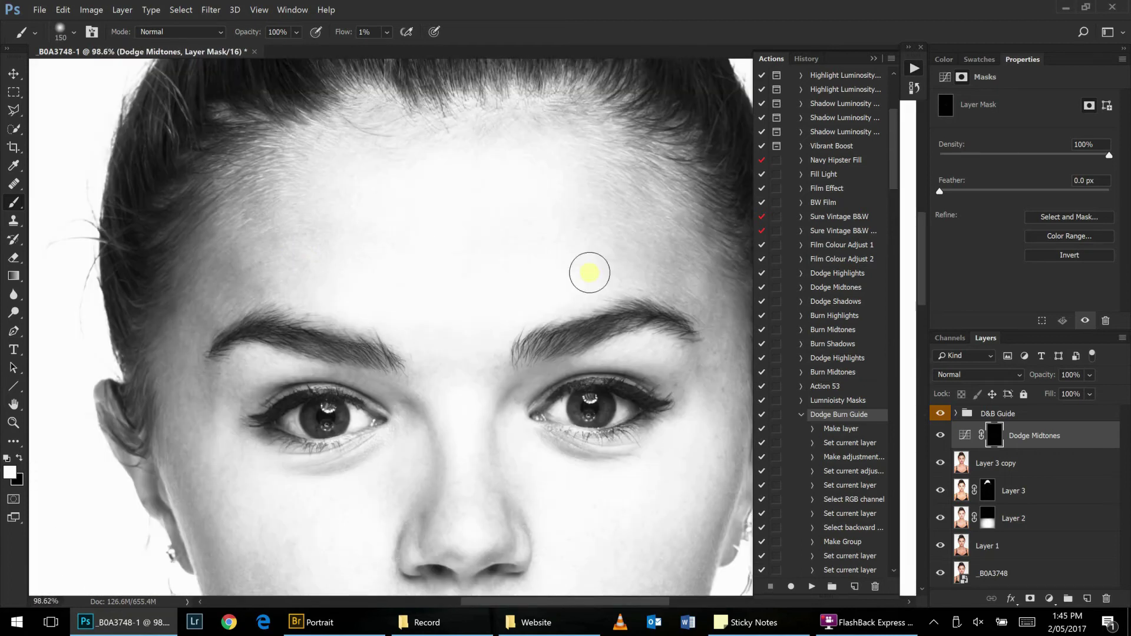
scroll(590, 272, "down", 3)
scroll(430, 266, "up", 4)
key("bracketleft")
key("bracketleft")
key("bracketleft")
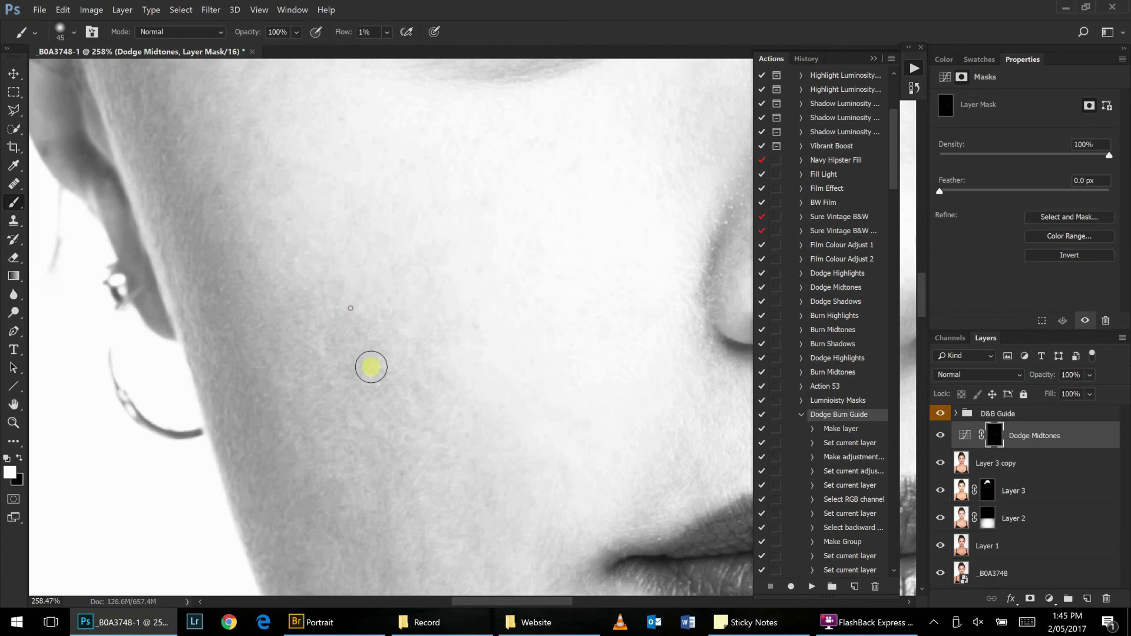
scroll(430, 386, "down", 2)
key("bracketright")
scroll(412, 489, "down", 1)
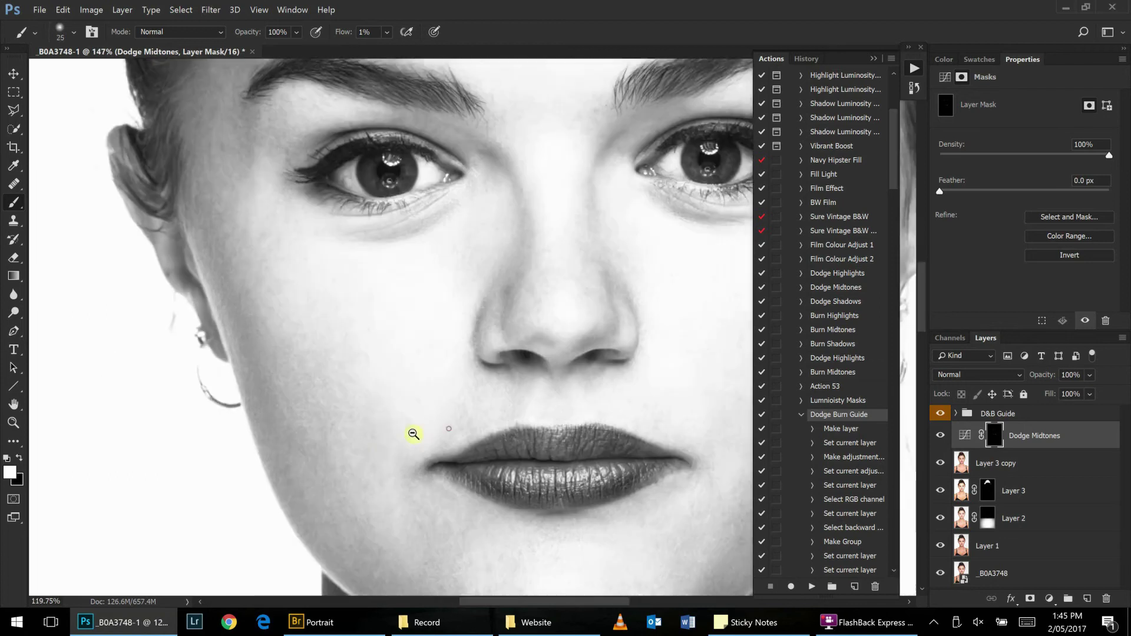
scroll(412, 474, "down", 2)
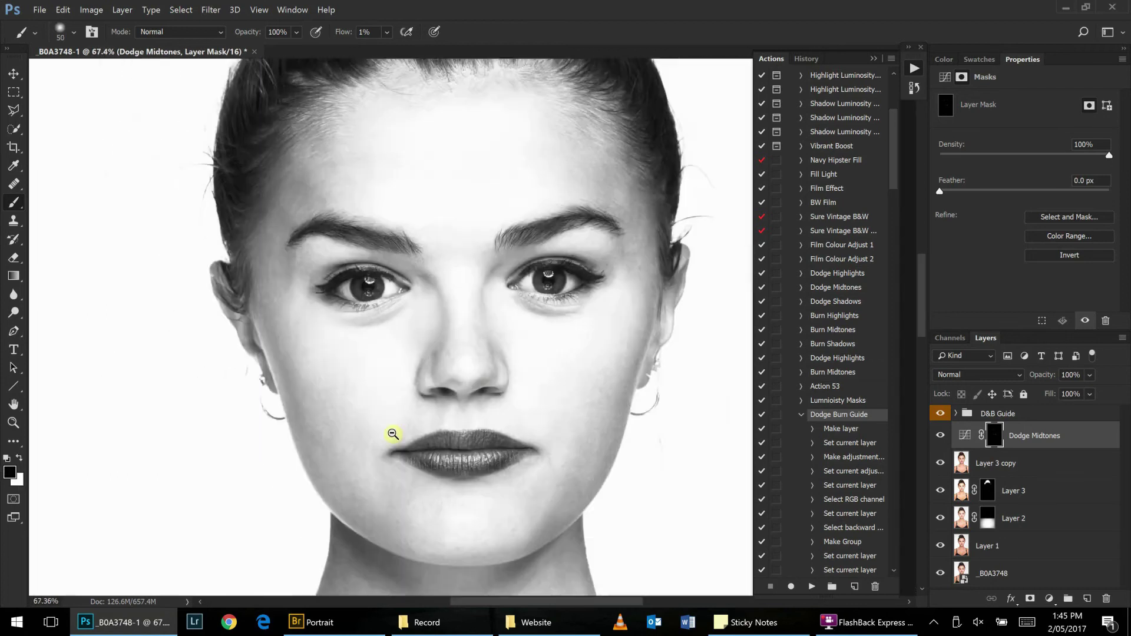
scroll(392, 435, "down", 1)
Hide the D&B Guide group to preview the colour photo, then show it again.
left_click(941, 438)
scroll(538, 374, "up", 3)
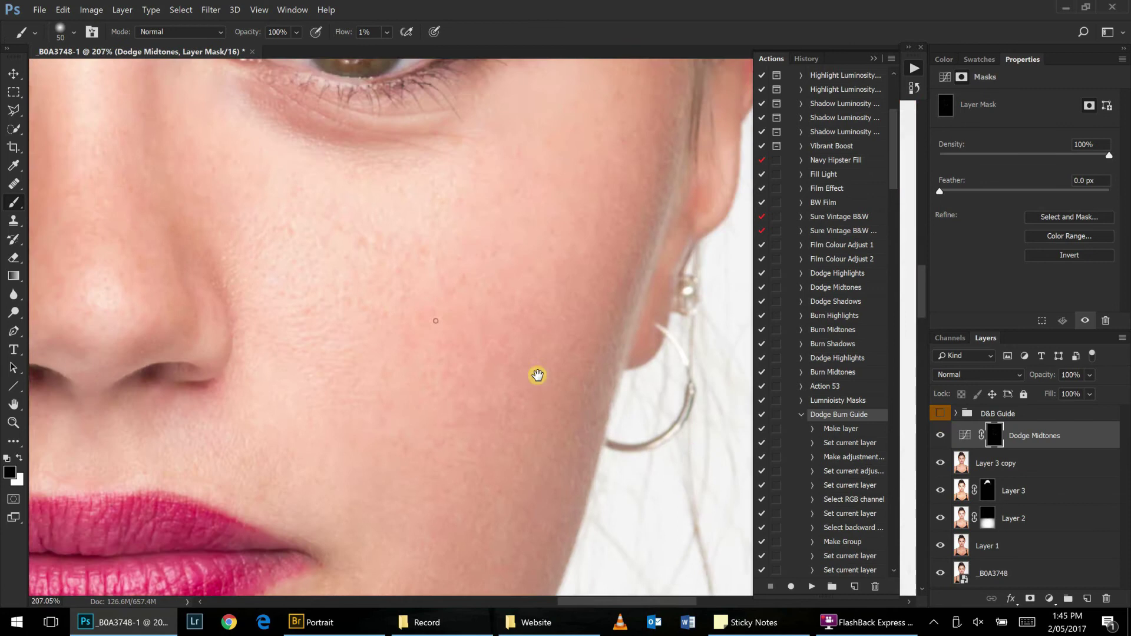
scroll(538, 374, "up", 2)
left_click(940, 413)
Check the Contrast curve inside the D&B Guide group, then return to the Dodge Midtones mask.
key("bracketleft")
key("bracketleft")
key("x")
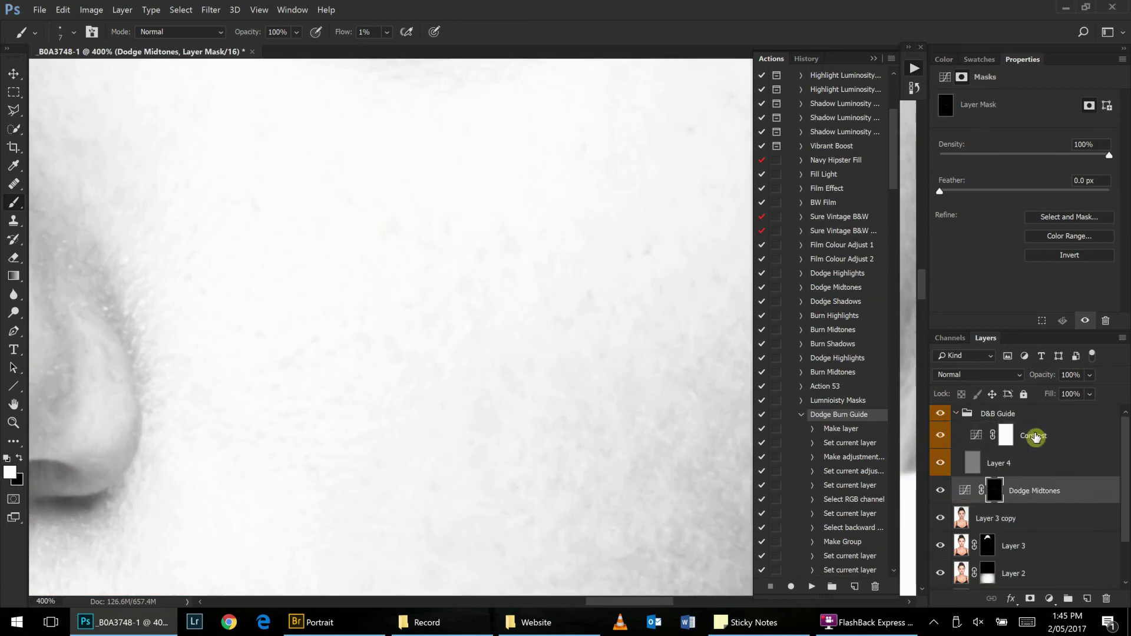
left_click_drag(1040, 200, 1040, 208)
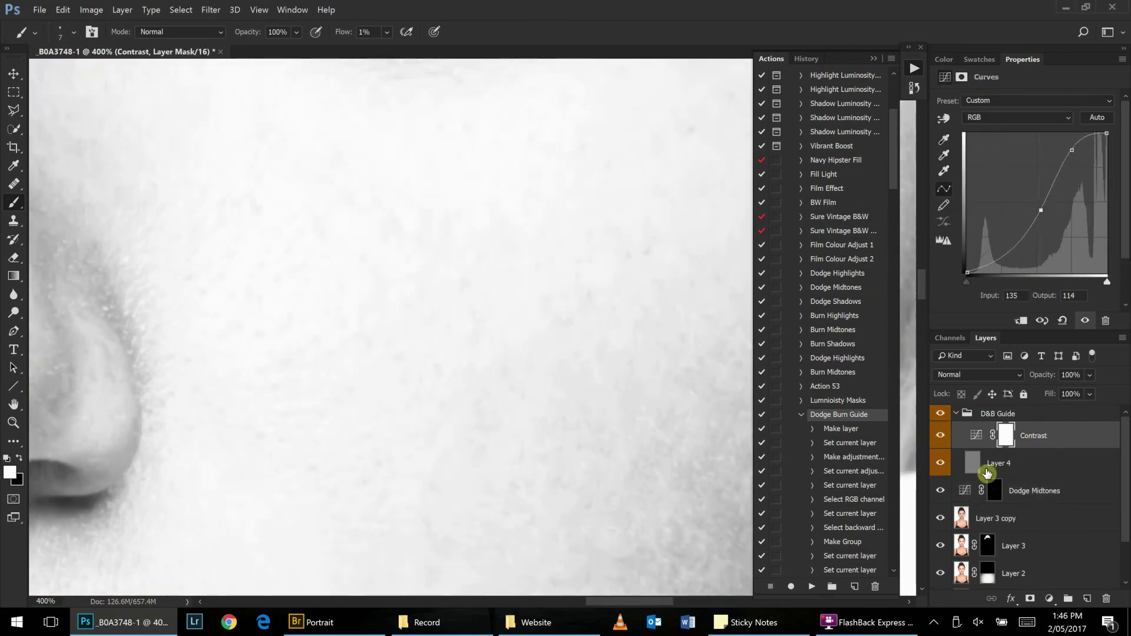
key("ctrl+alt+z")
key("ctrl+alt+z")
Dodge in white across the chin below the lower lip and the cheek beneath the eye.
scroll(373, 301, "up", 1)
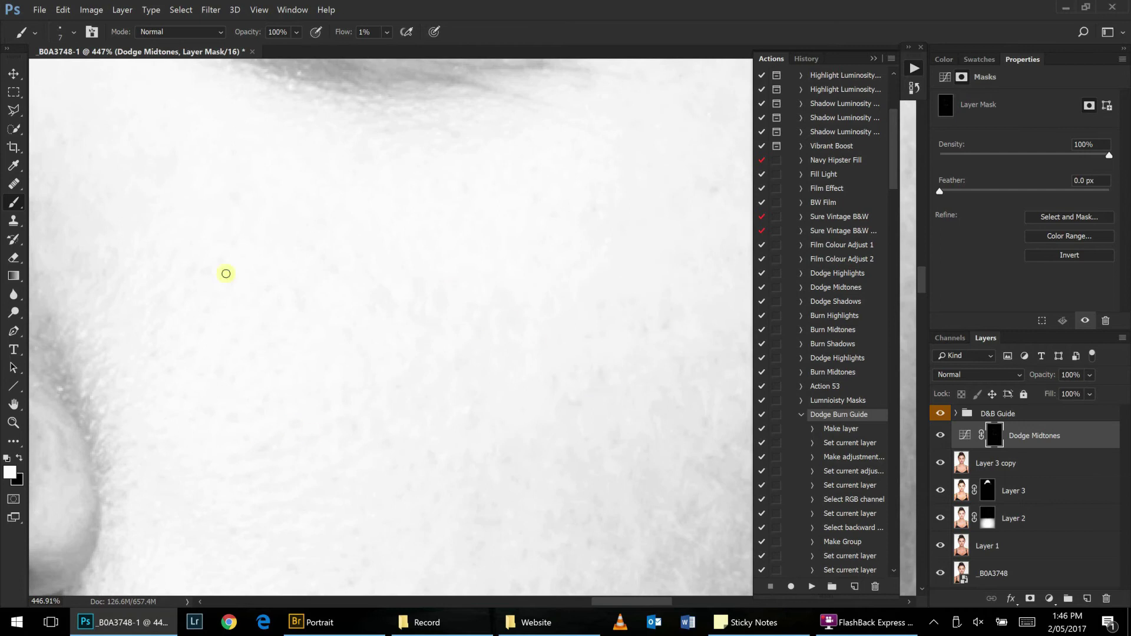
scroll(615, 255, "up", 2)
scroll(616, 282, "down", 3)
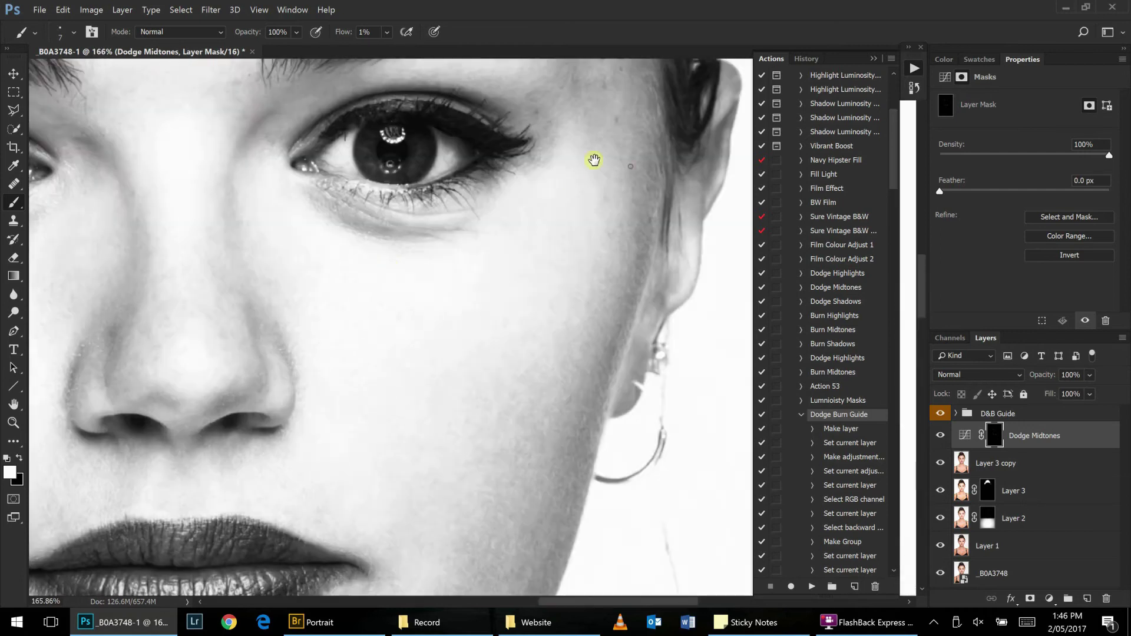
scroll(593, 159, "down", 1)
scroll(575, 331, "up", 5)
scroll(339, 400, "down", 3)
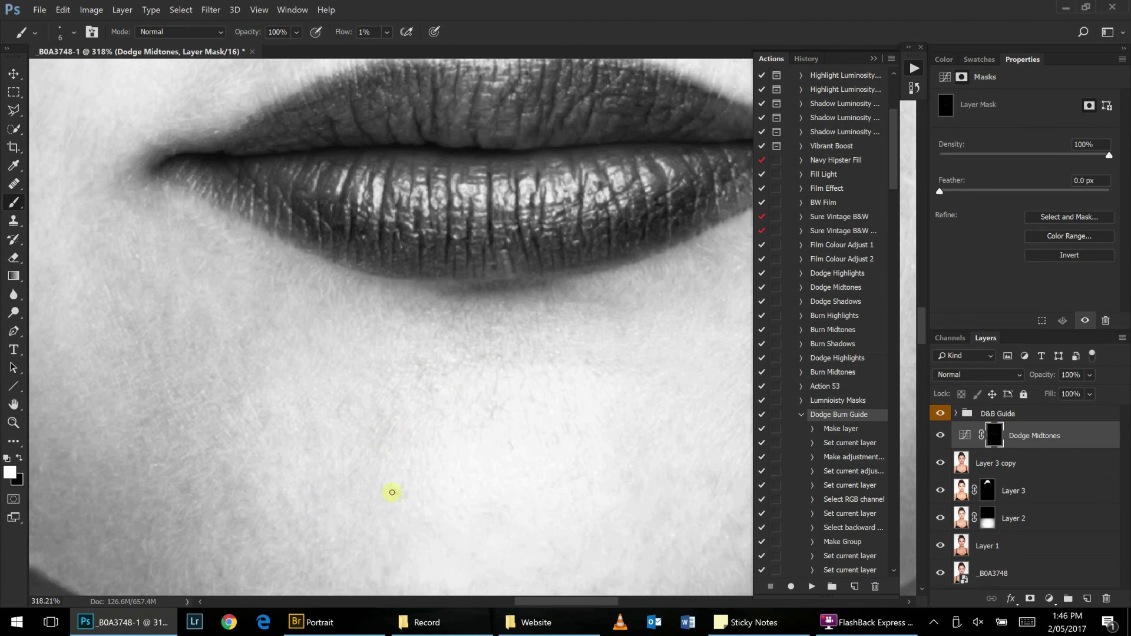
scroll(494, 356, "down", 3)
scroll(545, 359, "up", 4)
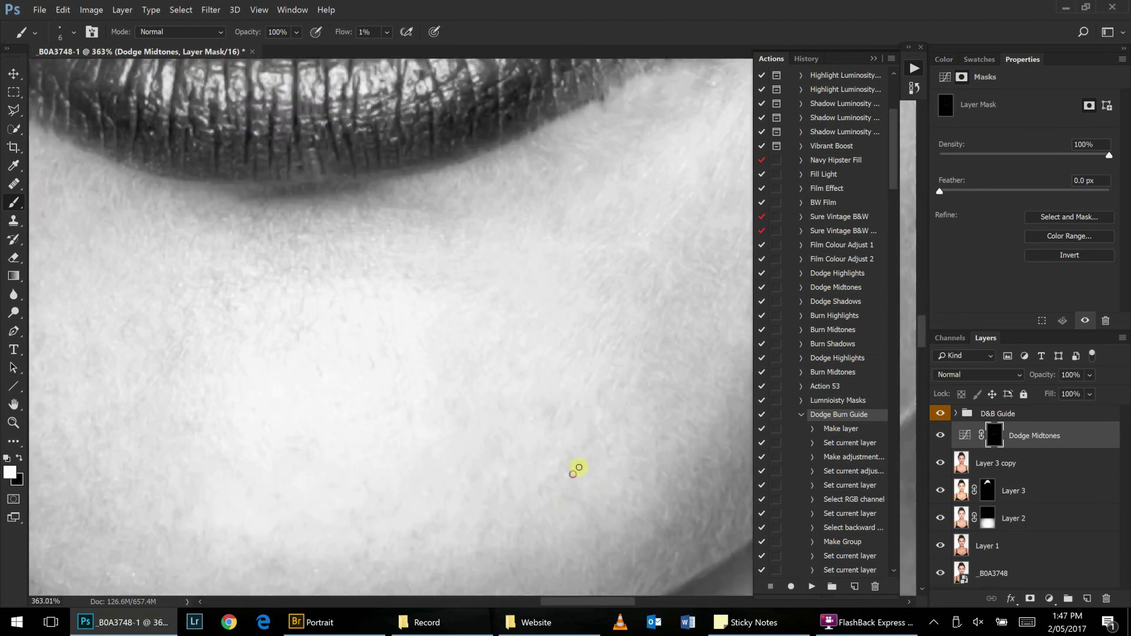
scroll(552, 457, "down", 2)
scroll(428, 535, "up", 2)
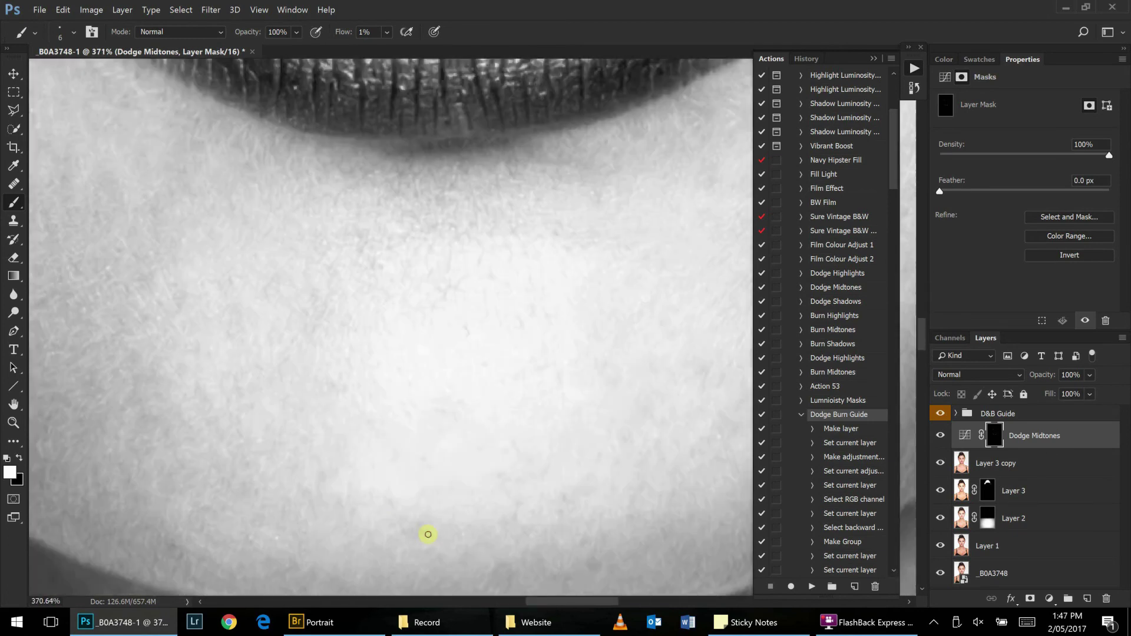
scroll(471, 495, "down", 2)
scroll(568, 480, "down", 3)
scroll(548, 412, "up", 1)
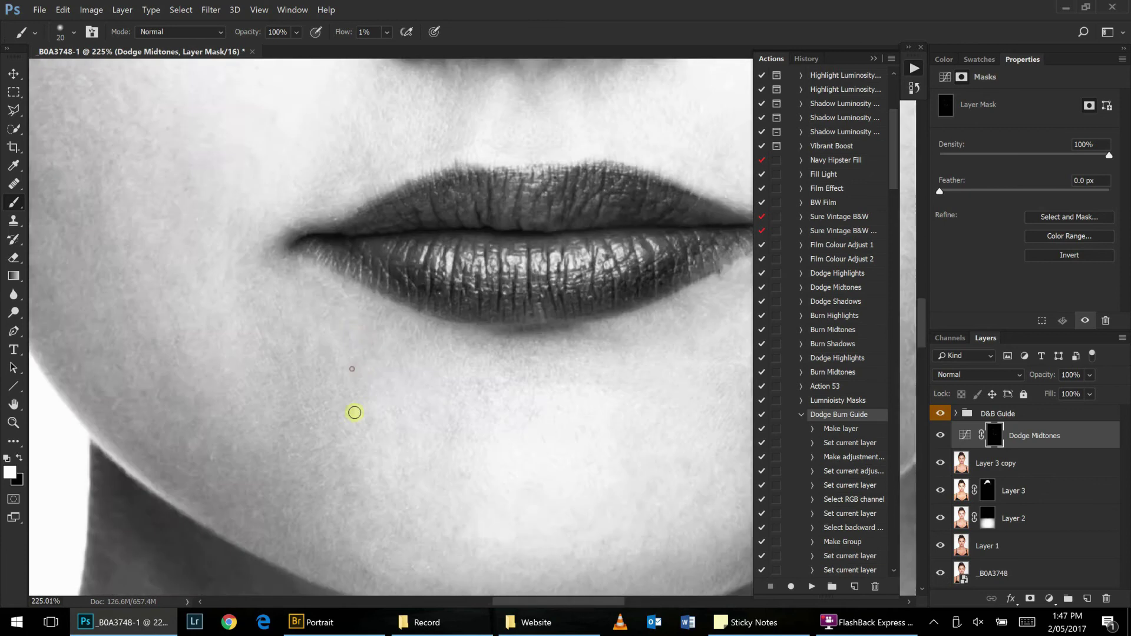
scroll(354, 409, "down", 1)
scroll(320, 343, "down", 1)
scroll(371, 303, "down", 1)
scroll(341, 295, "down", 1)
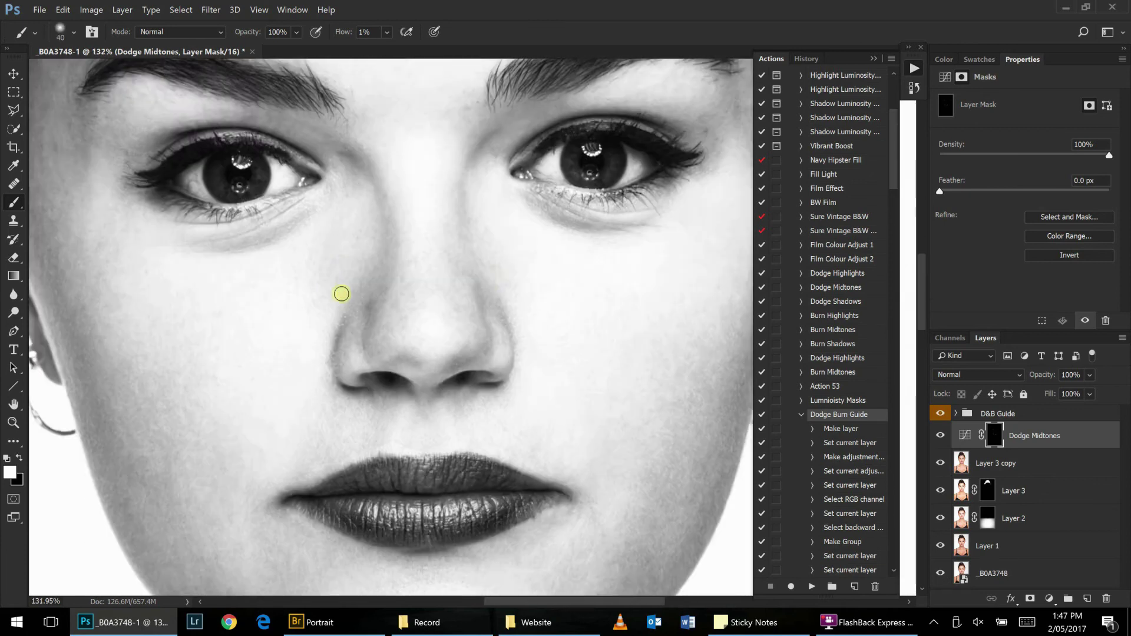
scroll(208, 302, "up", 5)
key("bracketleft")
key("bracketleft")
key("bracketleft")
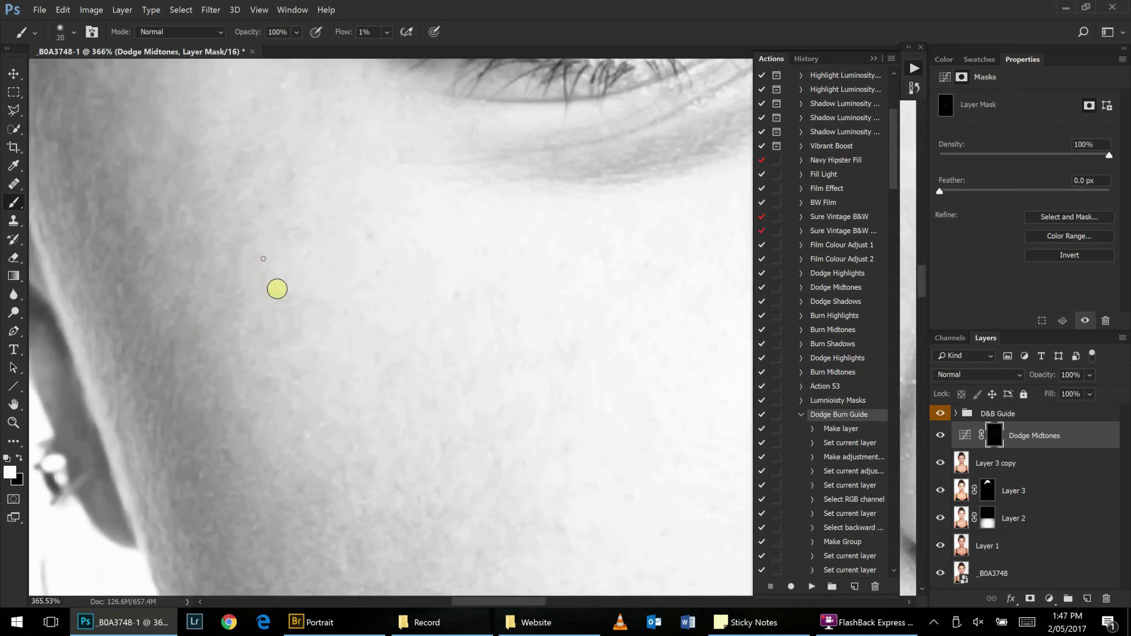
Dodge dark patches around the brow area, shrinking the brush for fine spots.
scroll(265, 201, "down", 3)
scroll(295, 260, "up", 2)
scroll(206, 307, "up", 2)
key("bracketright")
key("bracketright")
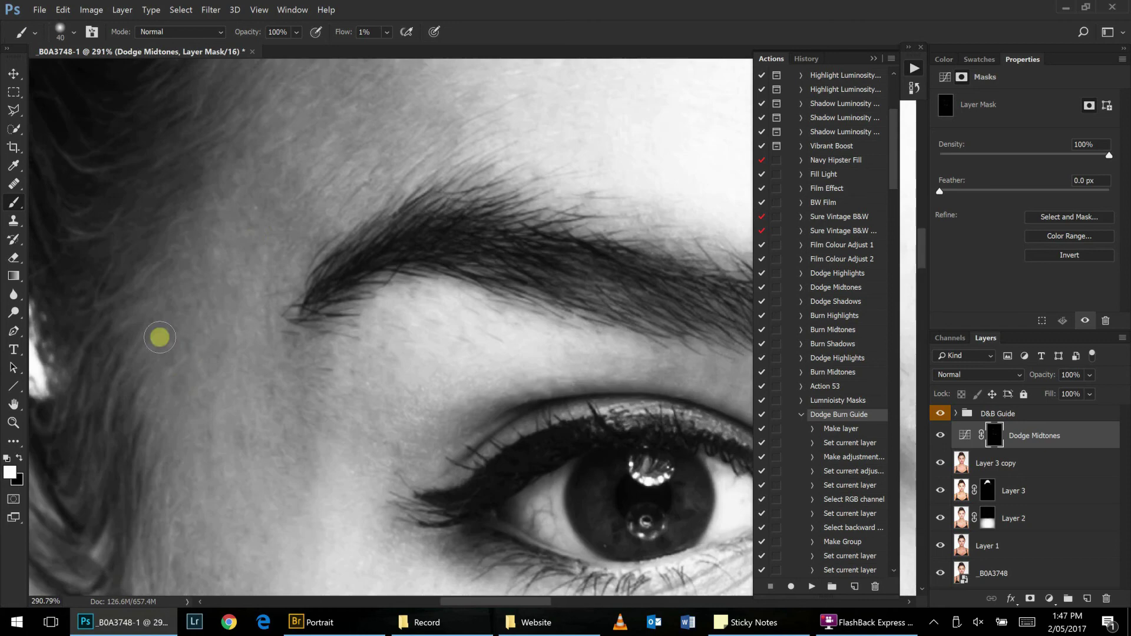
scroll(227, 301, "up", 1)
scroll(303, 265, "up", 1)
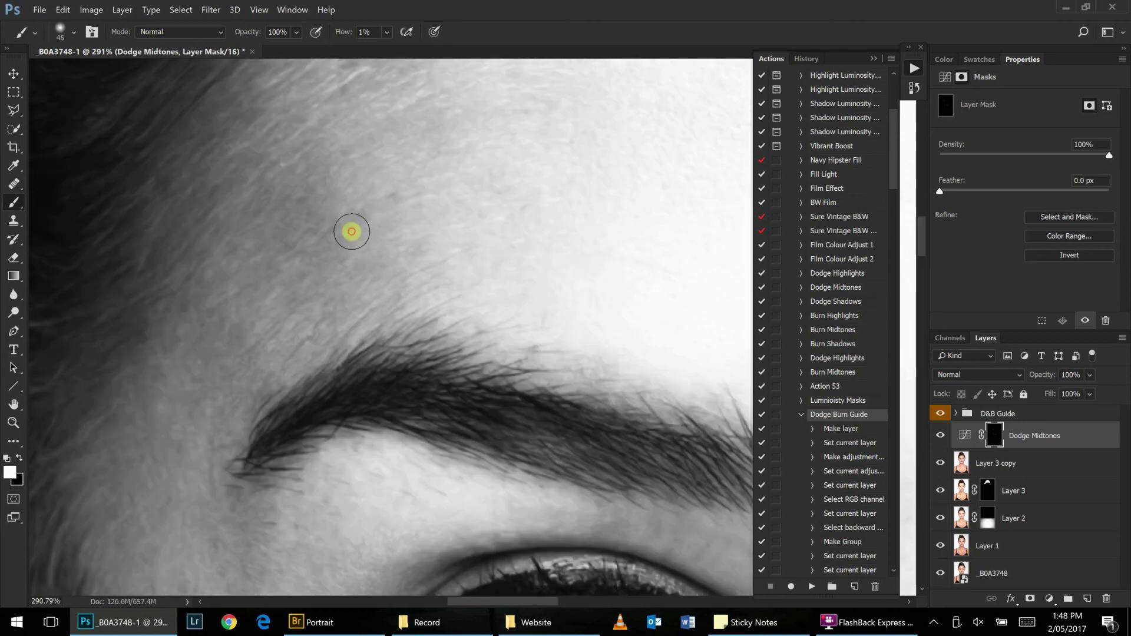
key("bracketleft")
key("bracketleft")
key("bracketleft")
scroll(372, 227, "up", 2)
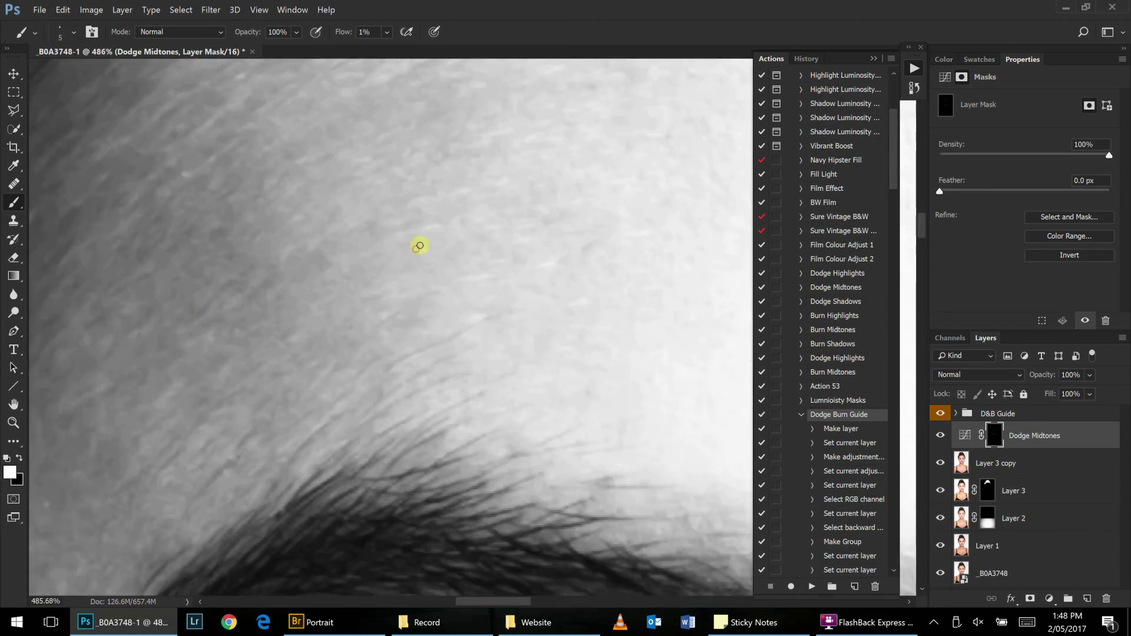
scroll(578, 250, "down", 3)
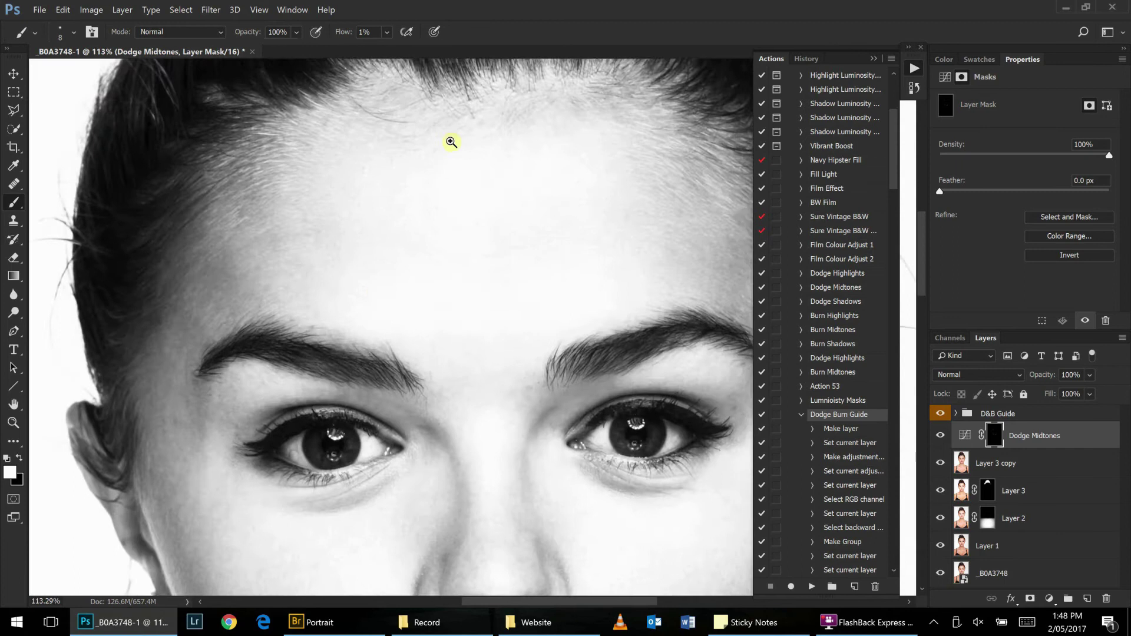
scroll(450, 139, "up", 3)
scroll(348, 188, "down", 1)
scroll(330, 159, "up", 1)
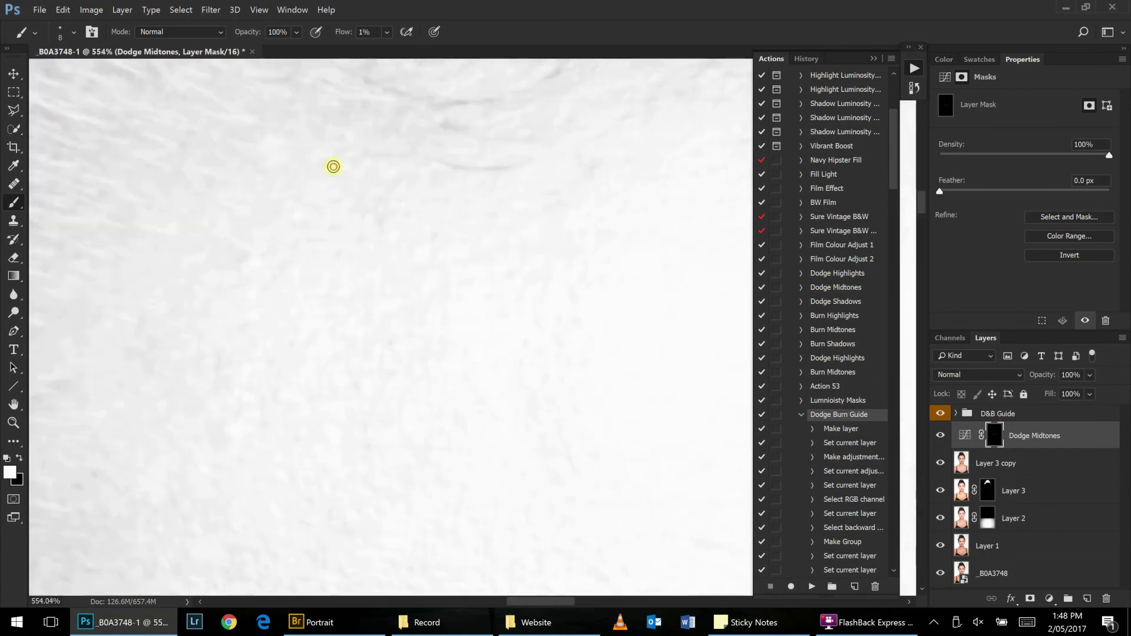
scroll(332, 352, "down", 1)
scroll(295, 367, "down", 2)
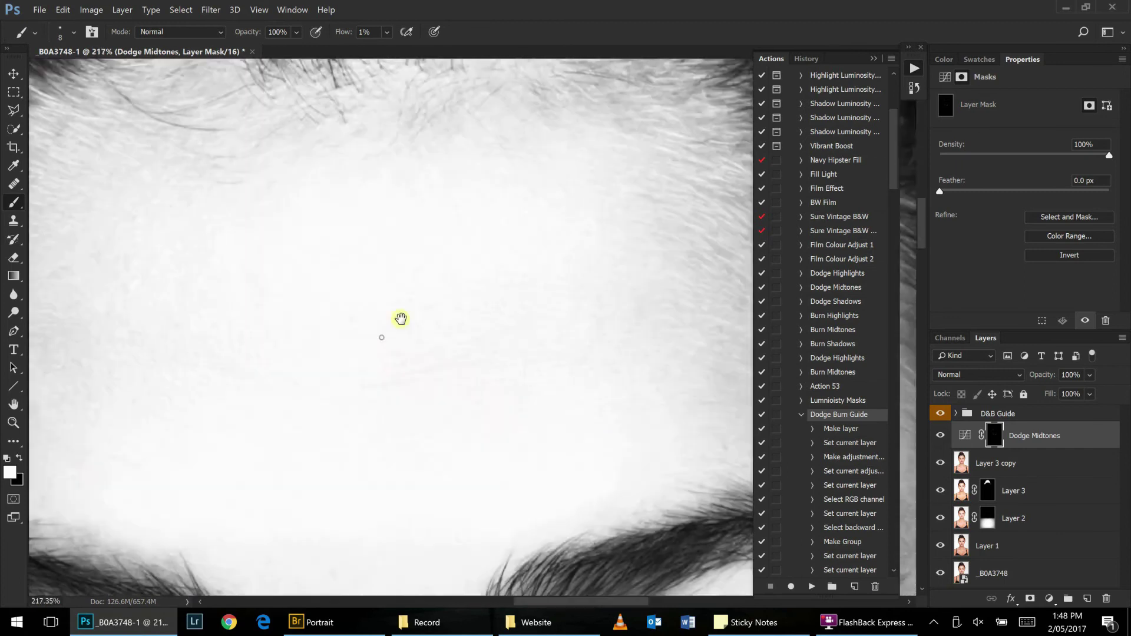
scroll(399, 318, "up", 3)
key("bracketleft")
key("bracketleft")
key("bracketleft")
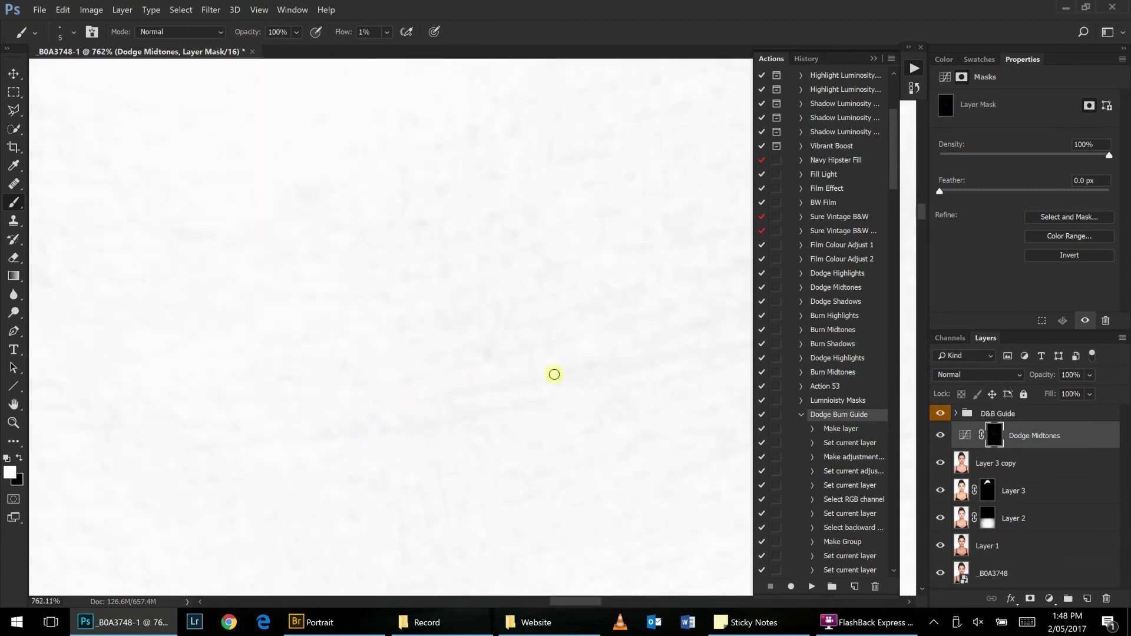
Zoom in close on the forehead and dodge further uneven skin patches there.
left_click_drag(554, 374, 465, 372)
left_click_drag(566, 336, 407, 372)
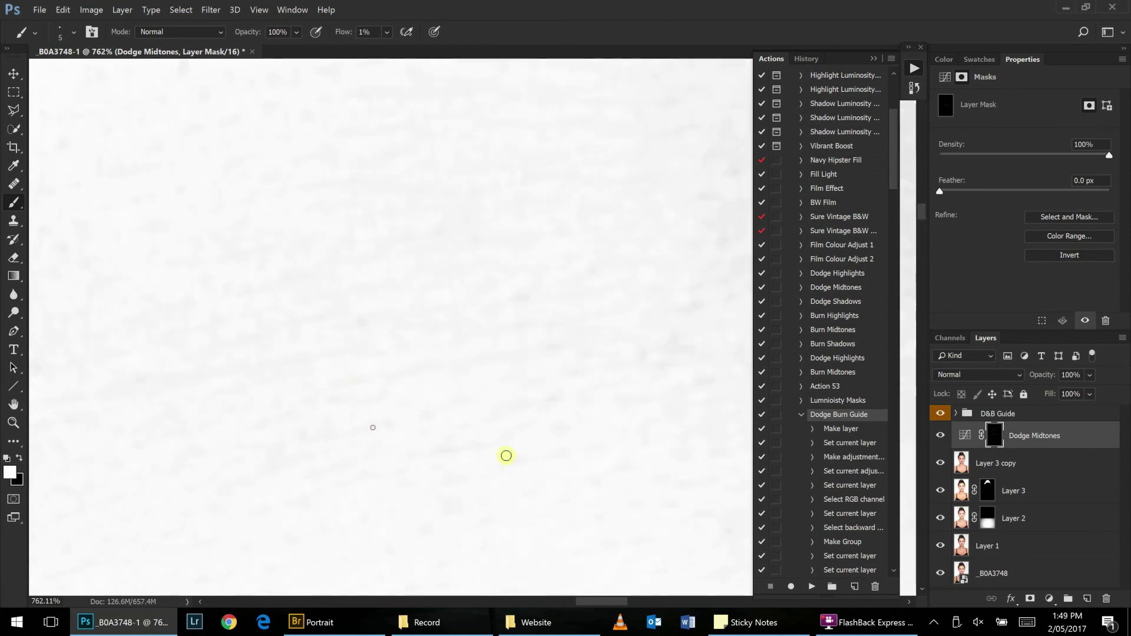
scroll(425, 387, "down", 3)
left_click(682, 334)
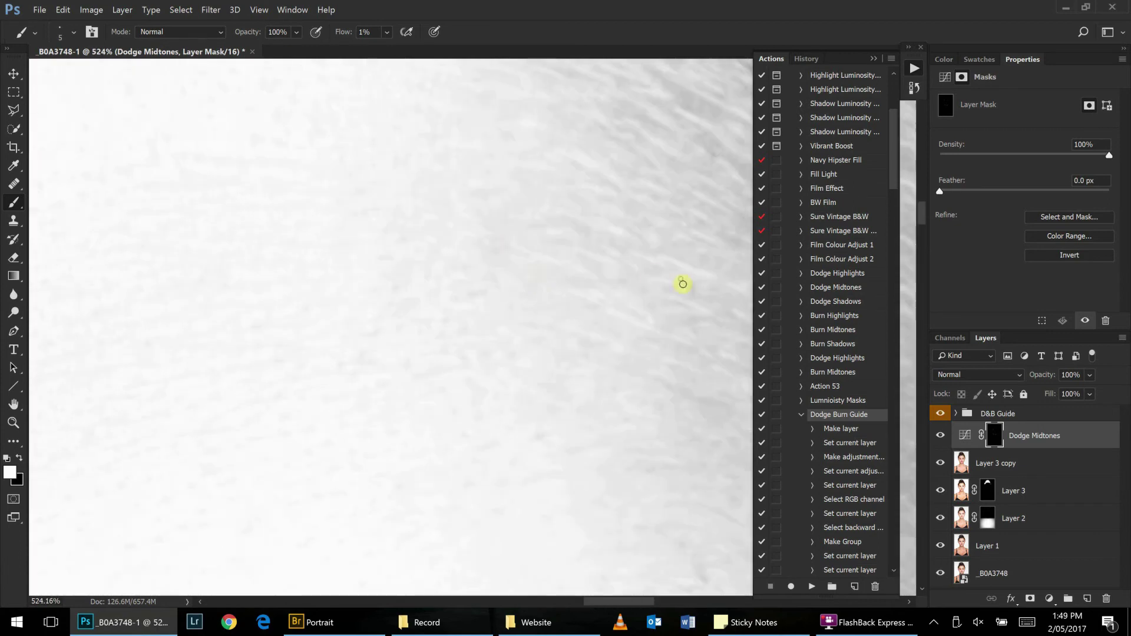
left_click_drag(537, 223, 551, 435)
scroll(465, 333, "down", 5)
scroll(402, 292, "up", 5)
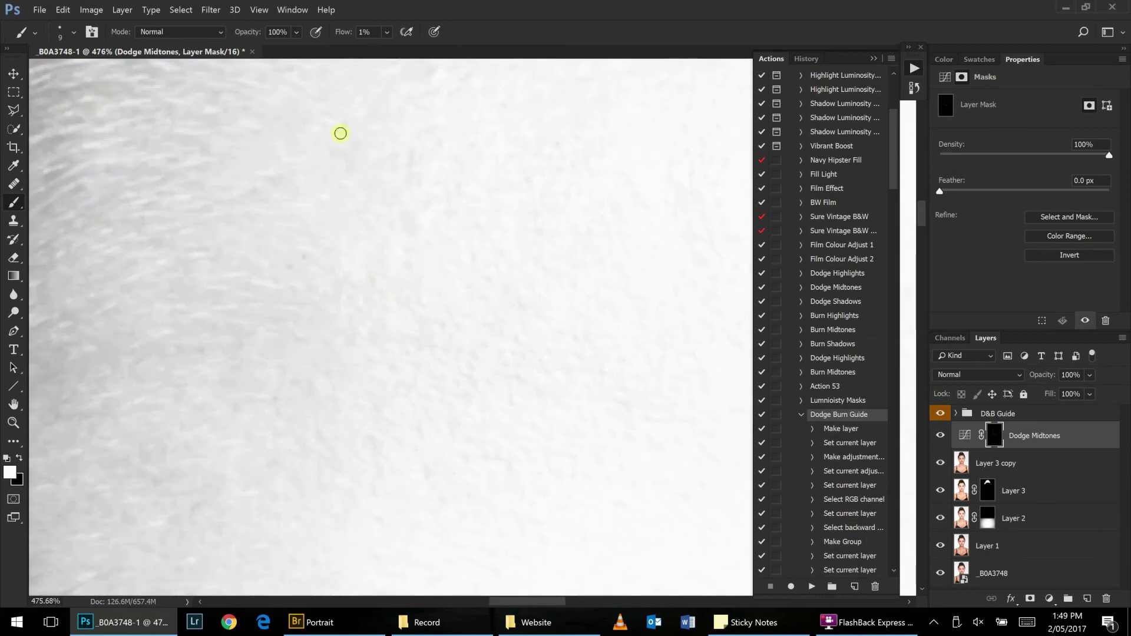
scroll(341, 133, "down", 2)
scroll(311, 182, "down", 2)
scroll(356, 194, "down", 2)
scroll(289, 270, "down", 2)
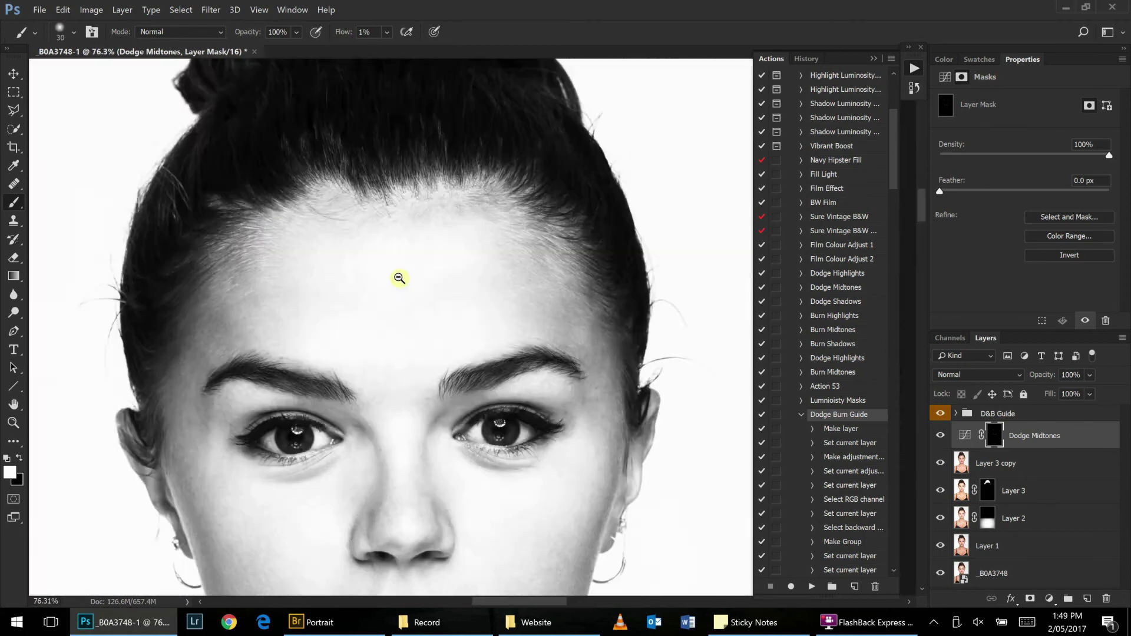
scroll(400, 278, "up", 3)
Refine the forehead and temple dodging with small strokes, toggling between black and white.
key("bracketright")
key("bracketright")
scroll(466, 145, "down", 3)
scroll(477, 117, "up", 3)
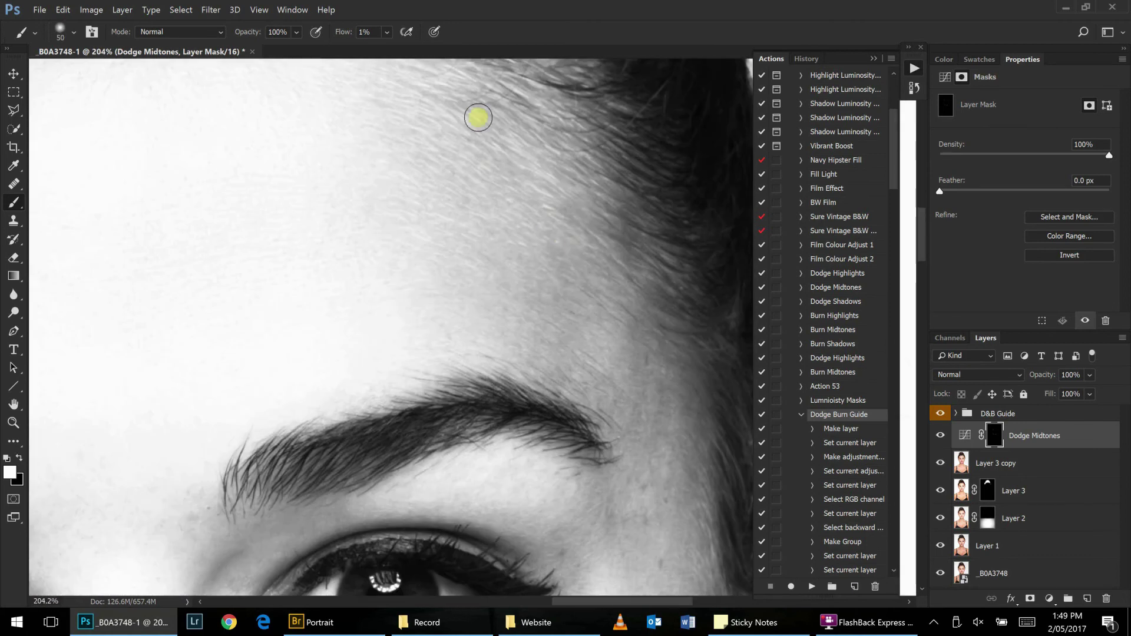
scroll(605, 348, "down", 3)
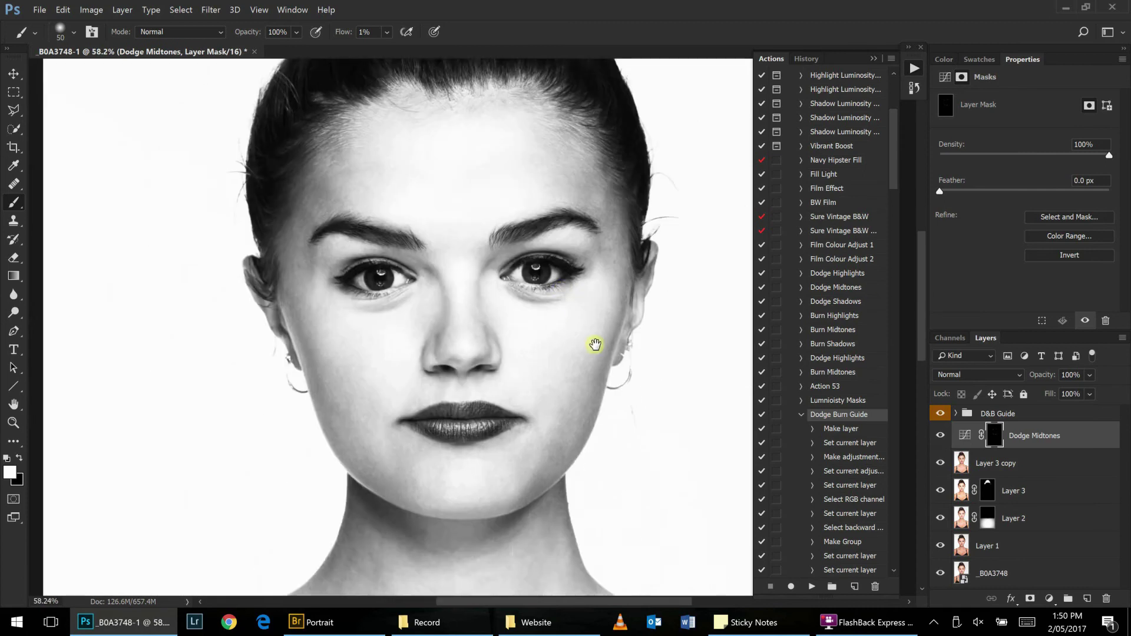
scroll(596, 343, "up", 4)
key("bracketleft")
key("bracketleft")
key("bracketleft")
key("x")
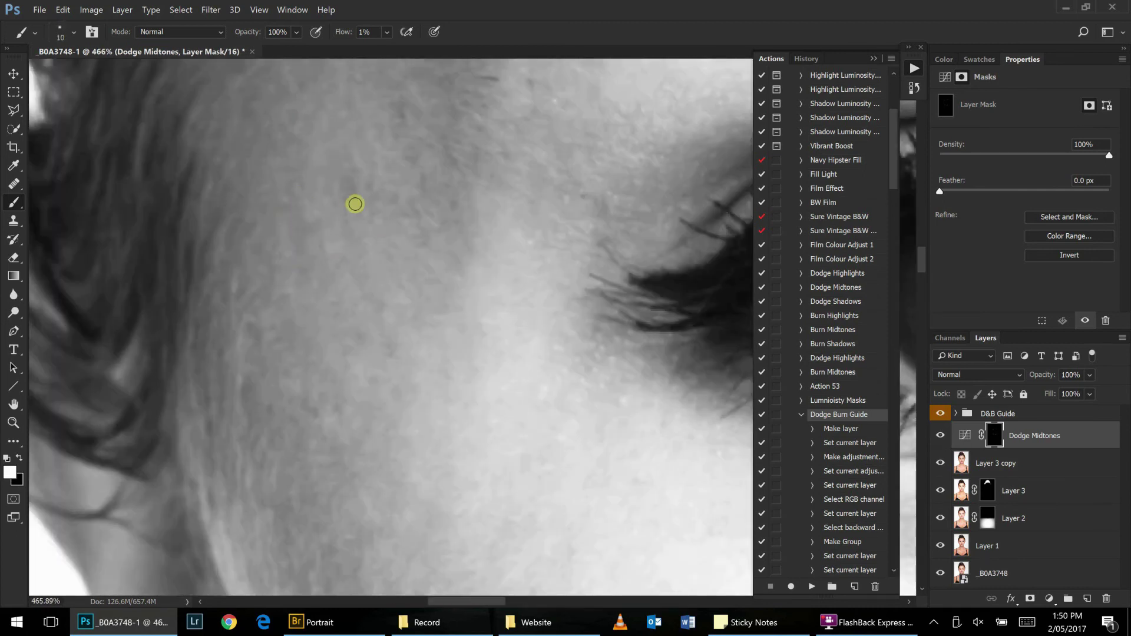
key("bracketleft")
key("bracketleft")
key("bracketleft")
key("x")
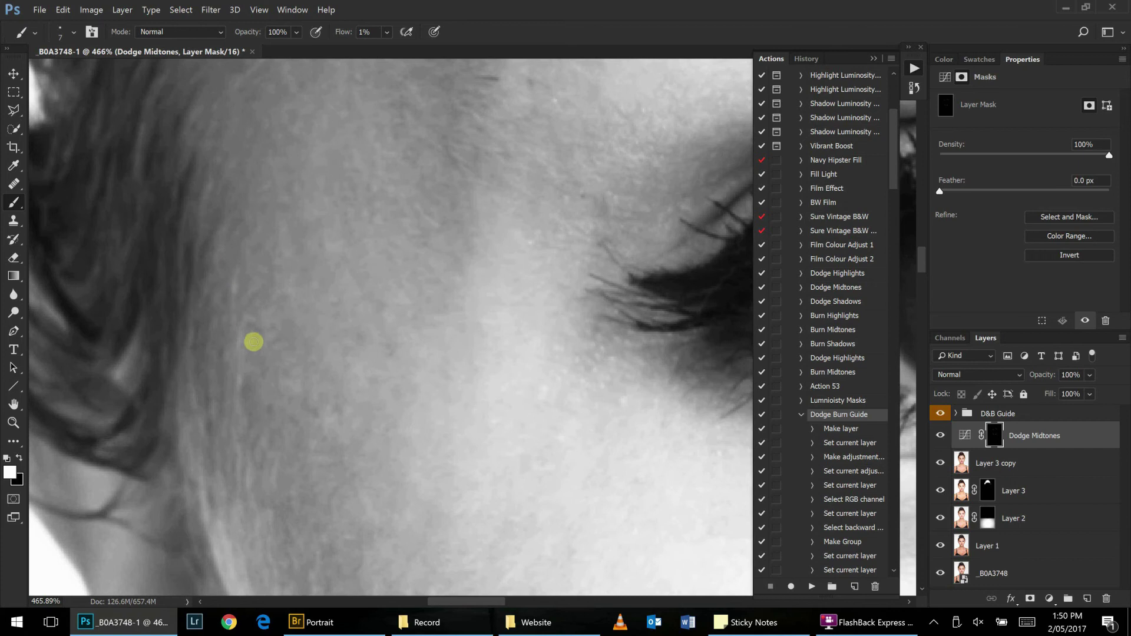
scroll(341, 406, "down", 4)
On the Dodge Midtones mask, lighten dark patches and burn bright spots under the brow.
left_click(994, 435, "alt")
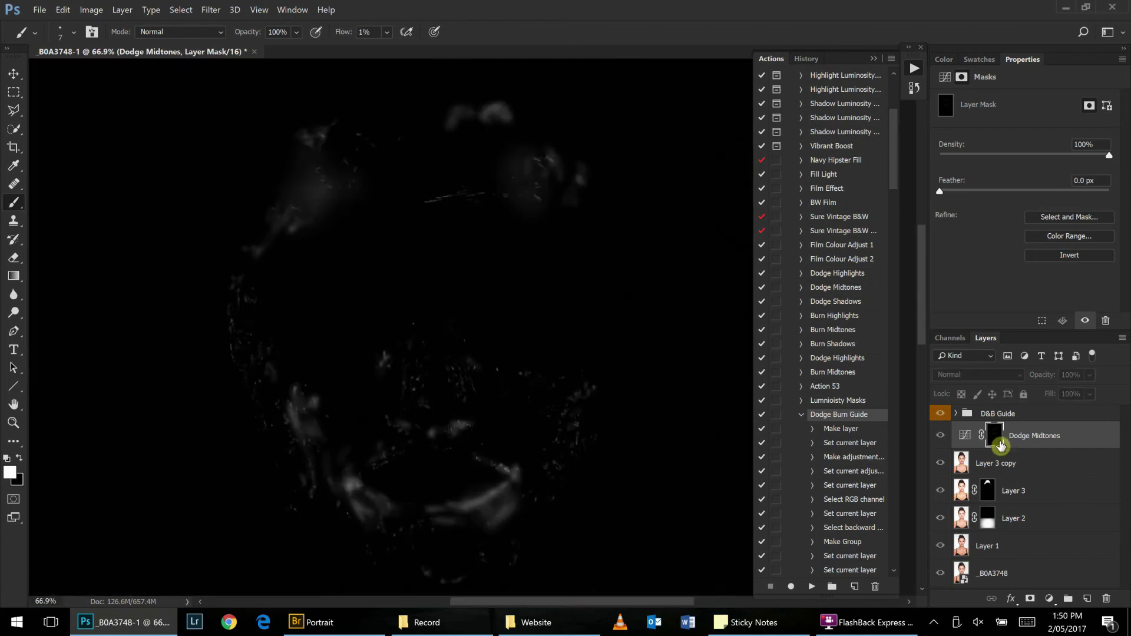
scroll(595, 349, "up", 3)
scroll(594, 349, "up", 1)
key("bracketright")
key("bracketright")
key("bracketright")
scroll(498, 356, "up", 1)
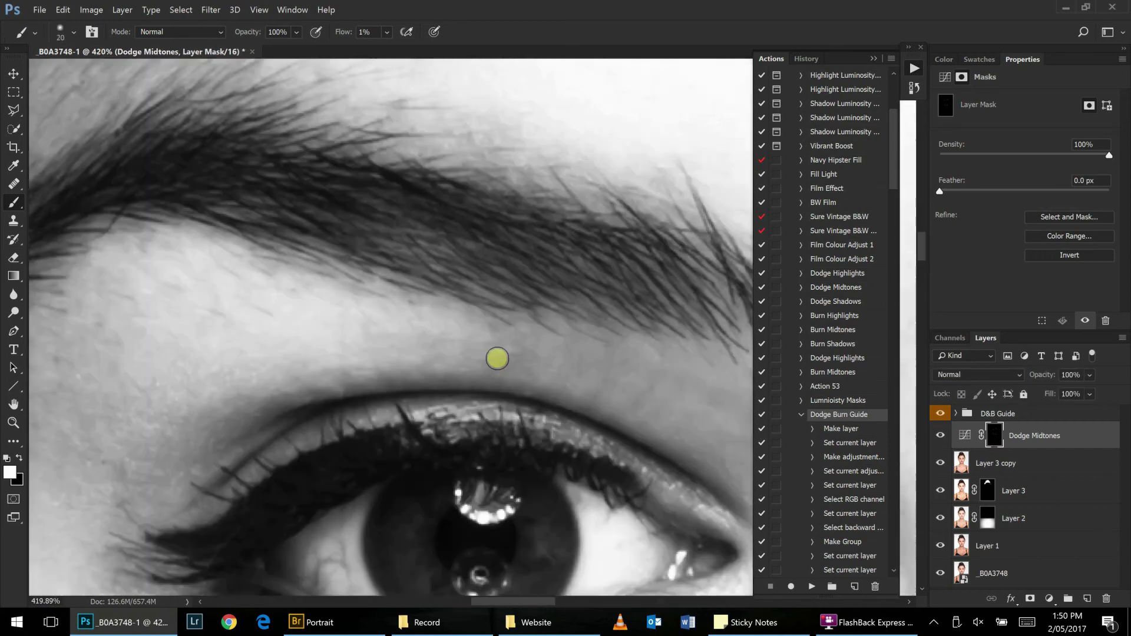
scroll(682, 381, "up", 1)
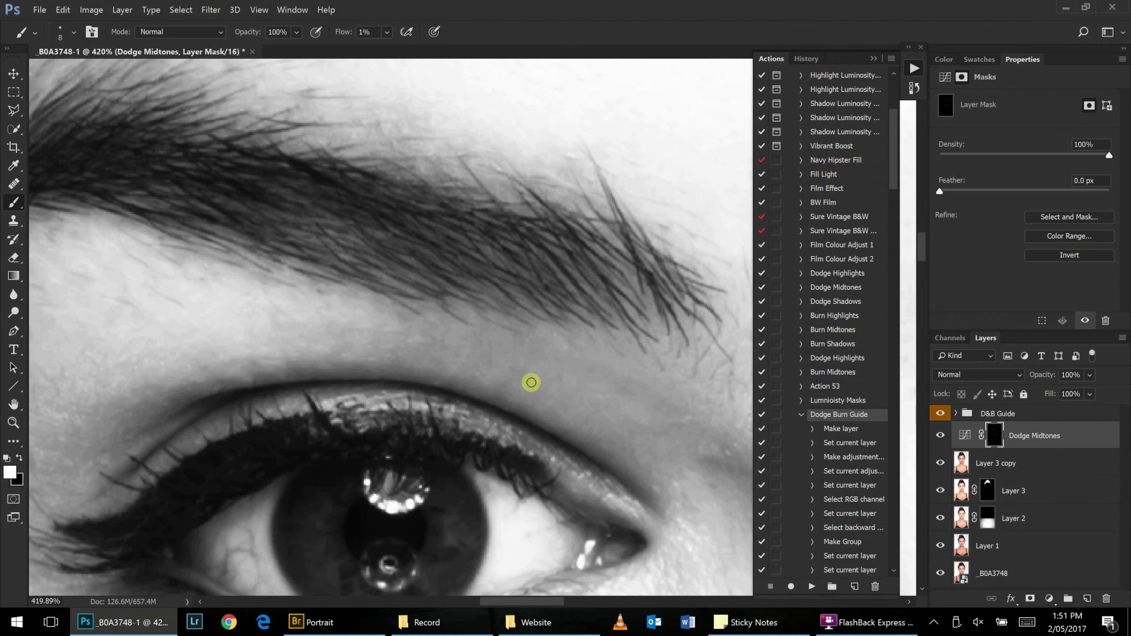
key("x")
scroll(593, 398, "down", 4)
scroll(506, 389, "up", 4)
key("x")
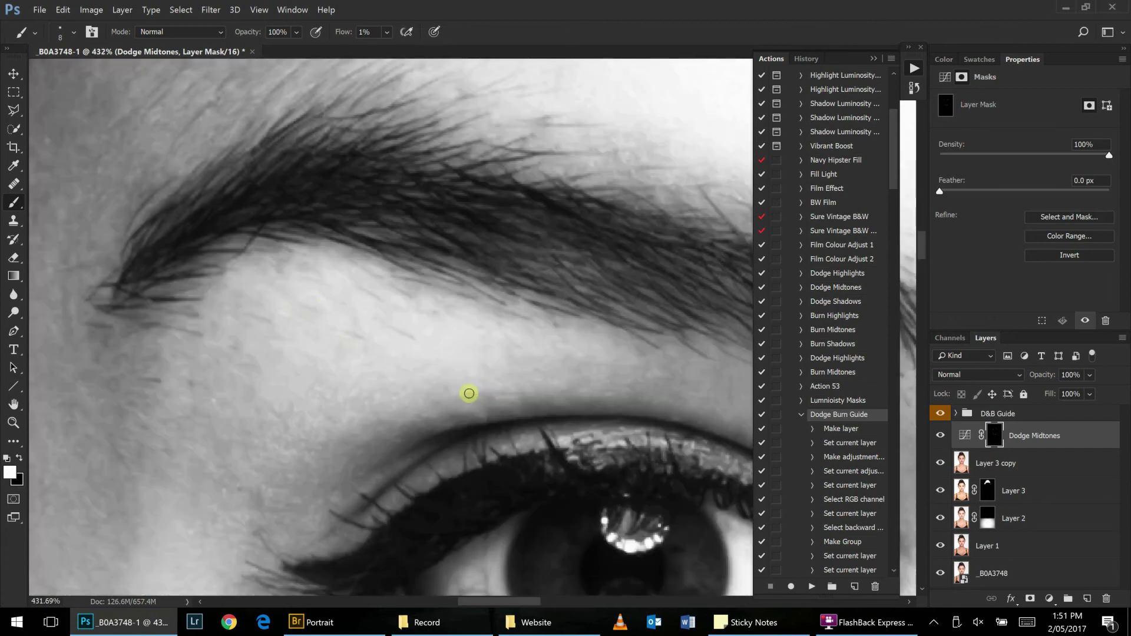
Even out the skin beside the eye with a larger brush, alternating lightening and darkening.
scroll(469, 393, "down", 4)
scroll(642, 388, "up", 5)
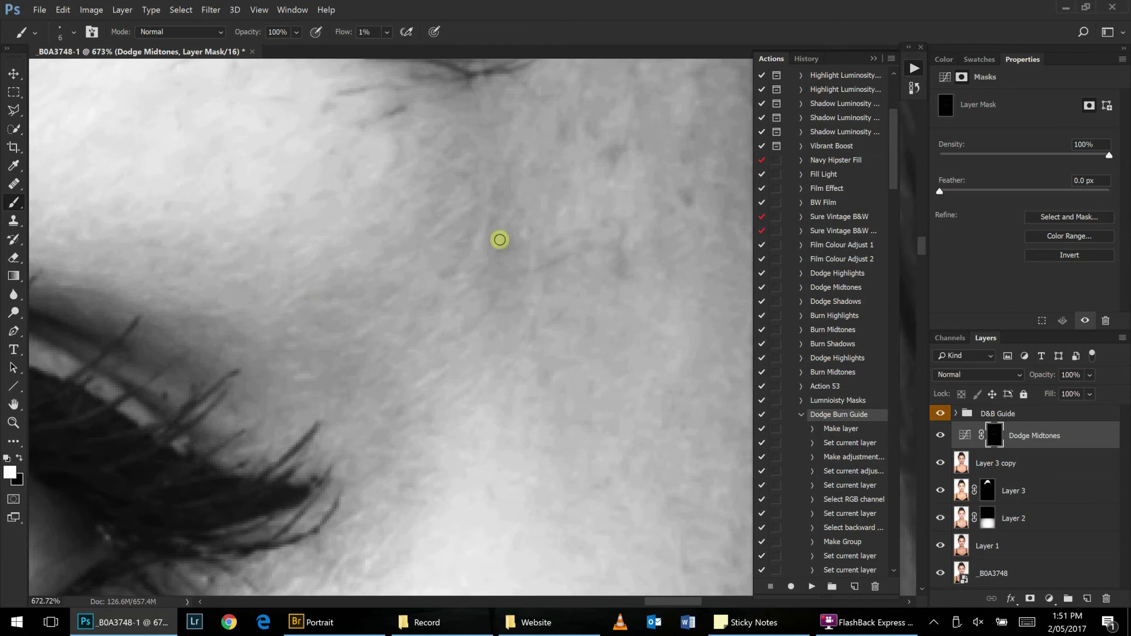
scroll(620, 268, "up", 2)
scroll(521, 225, "right", 2)
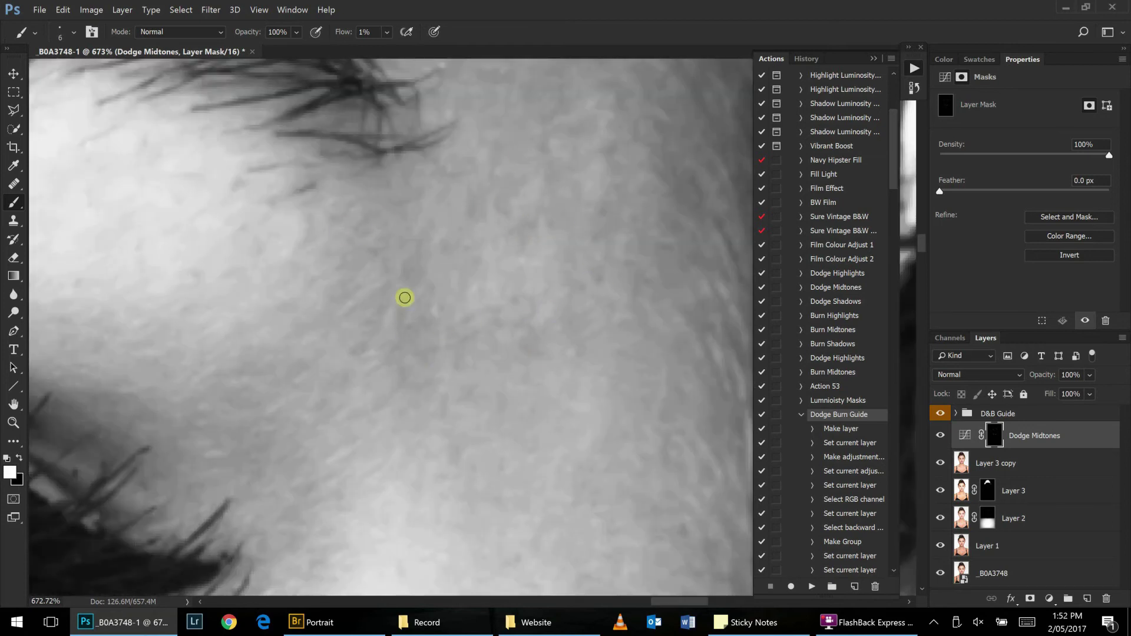
scroll(407, 243, "down", 1)
scroll(424, 245, "down", 1)
key("bracketright")
key("bracketright")
key("bracketright")
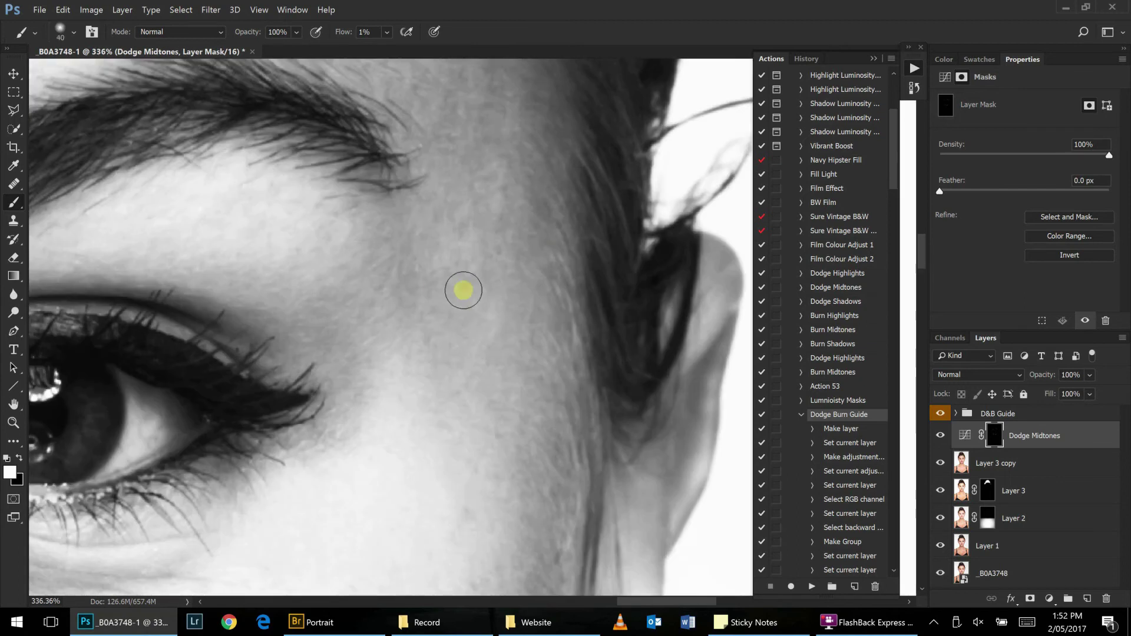
scroll(463, 291, "up", 2)
scroll(447, 172, "down", 1)
key("x")
key("x")
key("bracketleft")
key("bracketleft")
key("bracketleft")
Finish dodging the temple beside the eyebrow and begin lightening the neck skin.
scroll(475, 236, "up", 2)
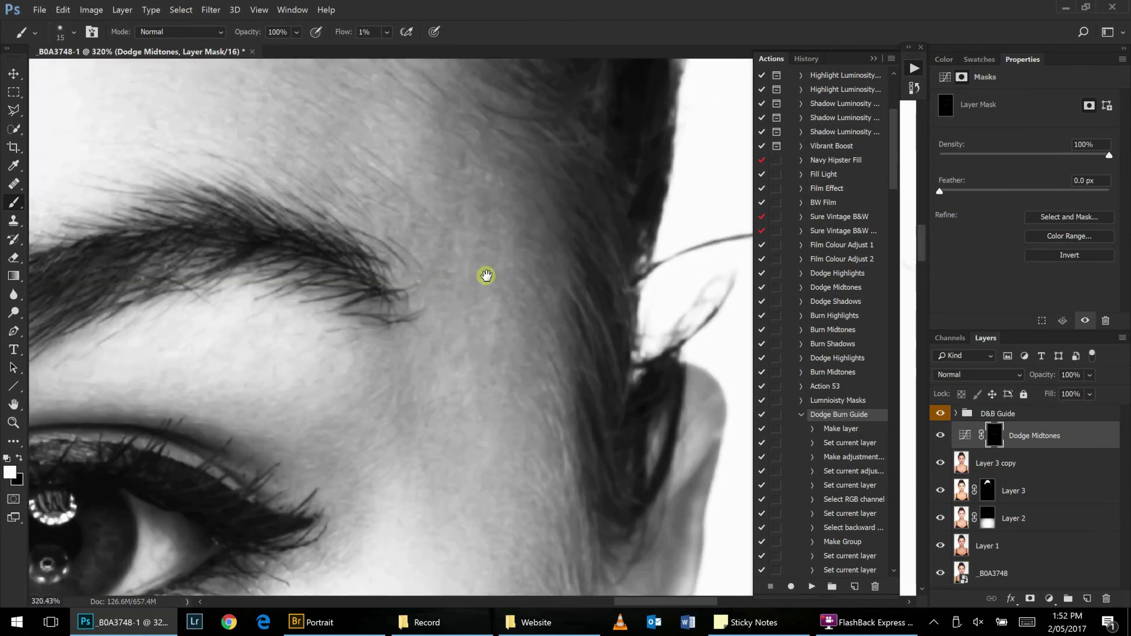
scroll(442, 174, "down", 1)
scroll(462, 263, "down", 1)
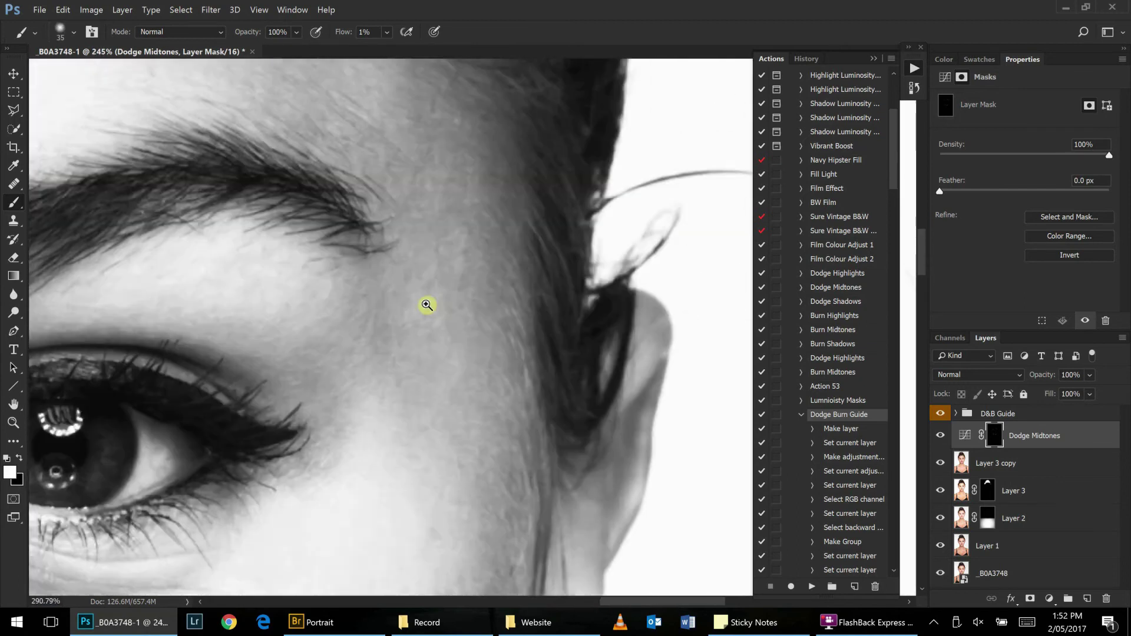
scroll(430, 303, "up", 1)
key("bracketright")
key("x")
key("ctrl+0")
scroll(452, 234, "down", 1)
scroll(416, 379, "up", 4)
key("x")
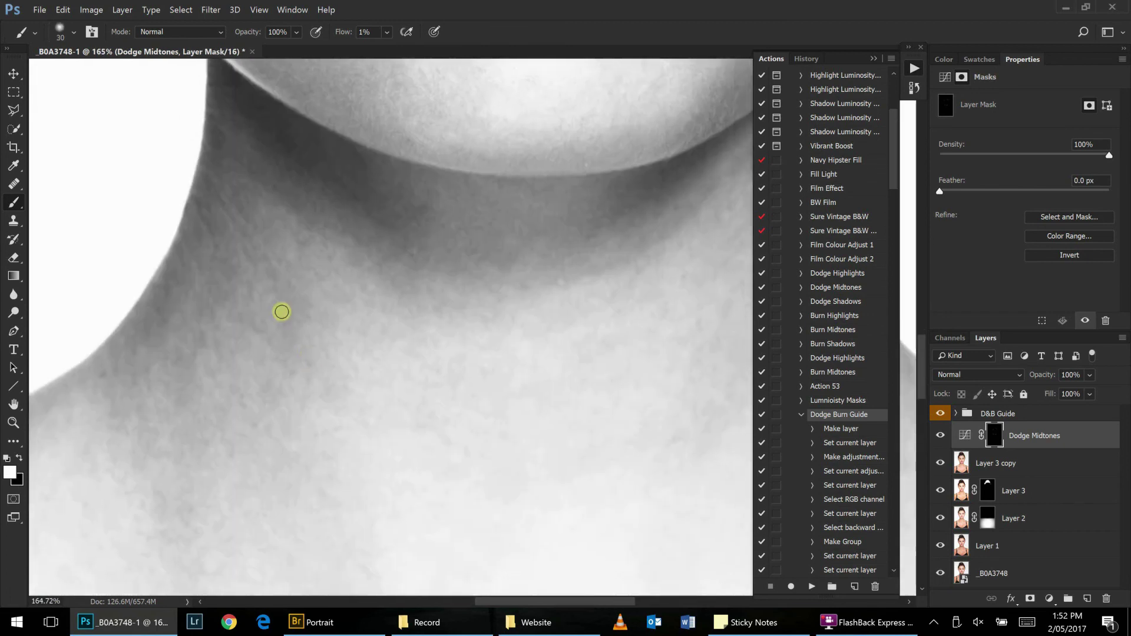
Dodge and burn the neck and chest down to the throat hollow with a smaller brush, then fit the portrait on screen.
scroll(457, 222, "down", 2)
scroll(540, 285, "down", 2)
scroll(565, 518, "up", 1)
scroll(566, 517, "up", 5)
key("bracketleft")
key("bracketleft")
key("bracketleft")
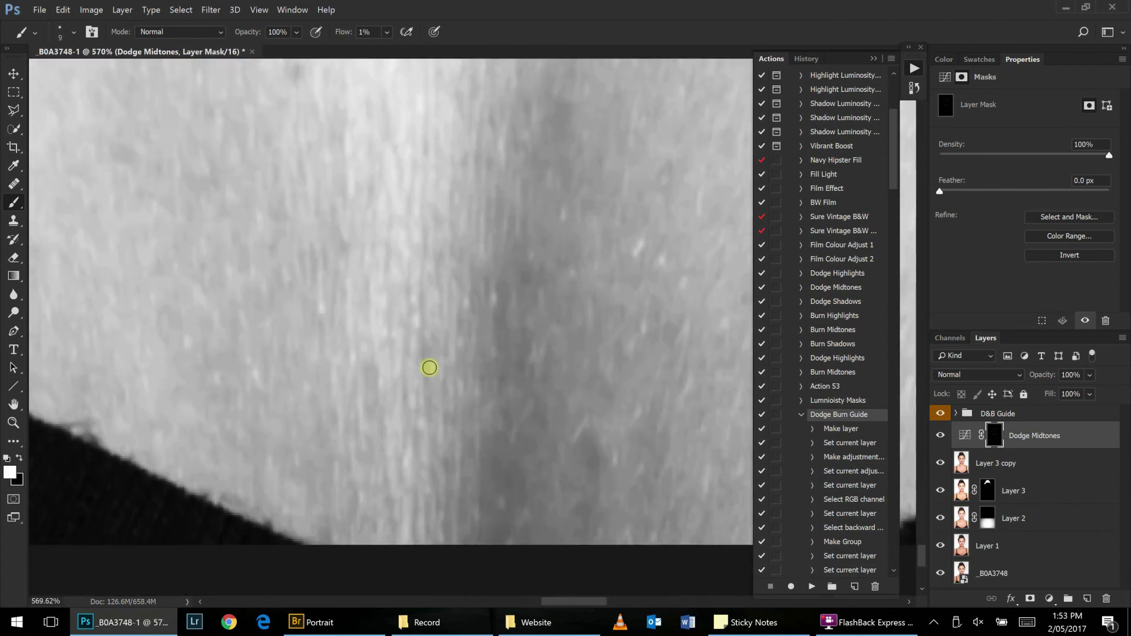
key("bracketleft")
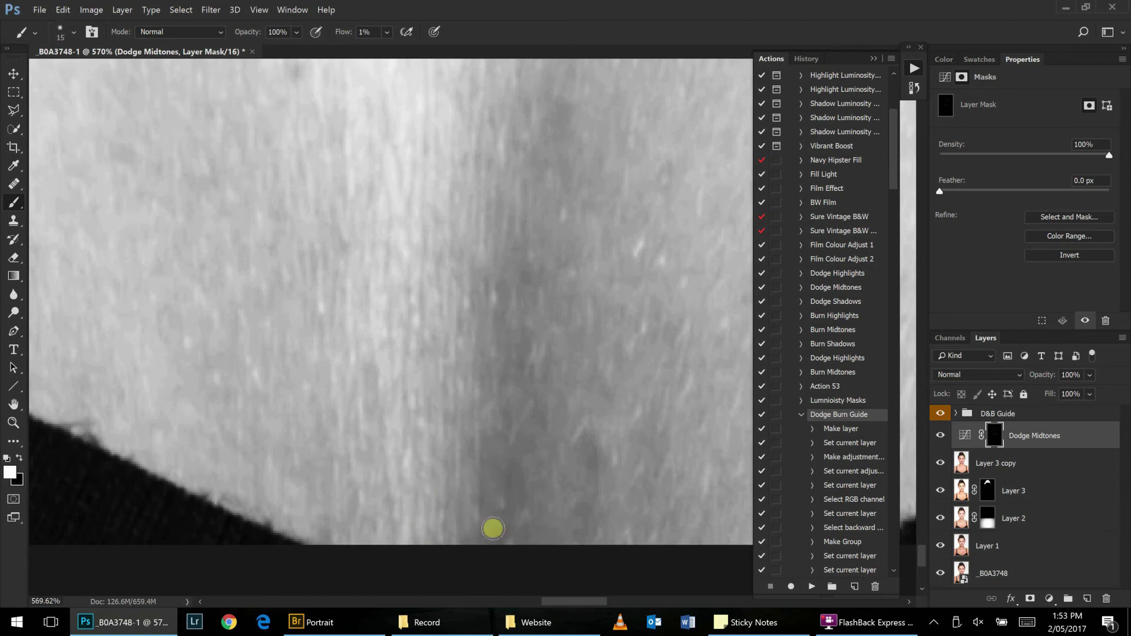
scroll(493, 529, "down", 2)
scroll(432, 310, "up", 1)
key("x")
scroll(447, 318, "down", 2)
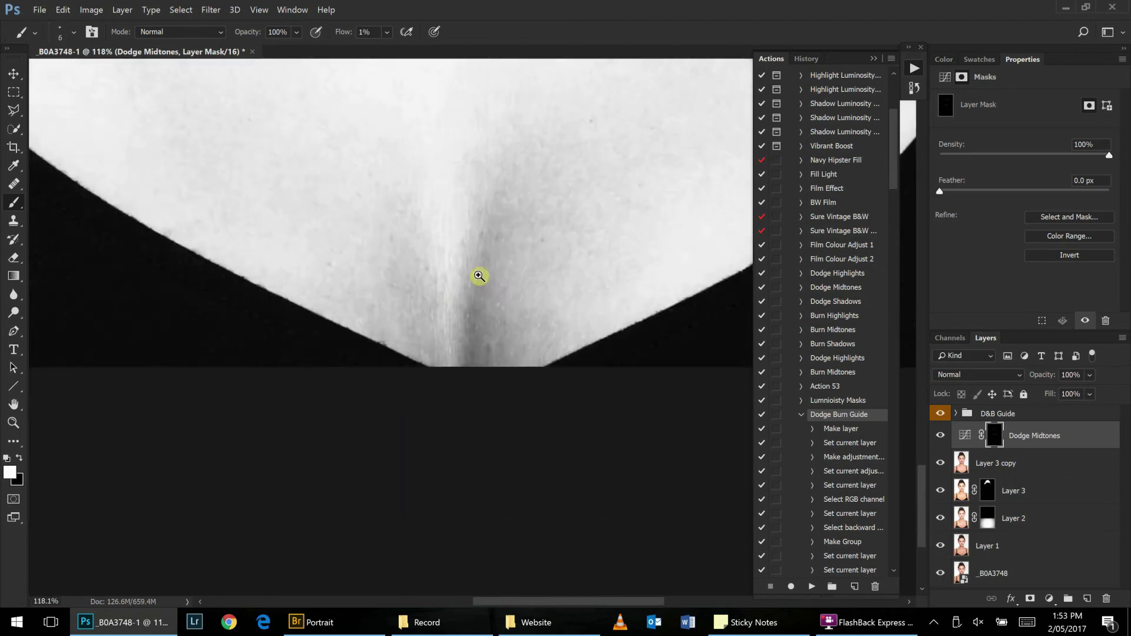
scroll(480, 273, "up", 3)
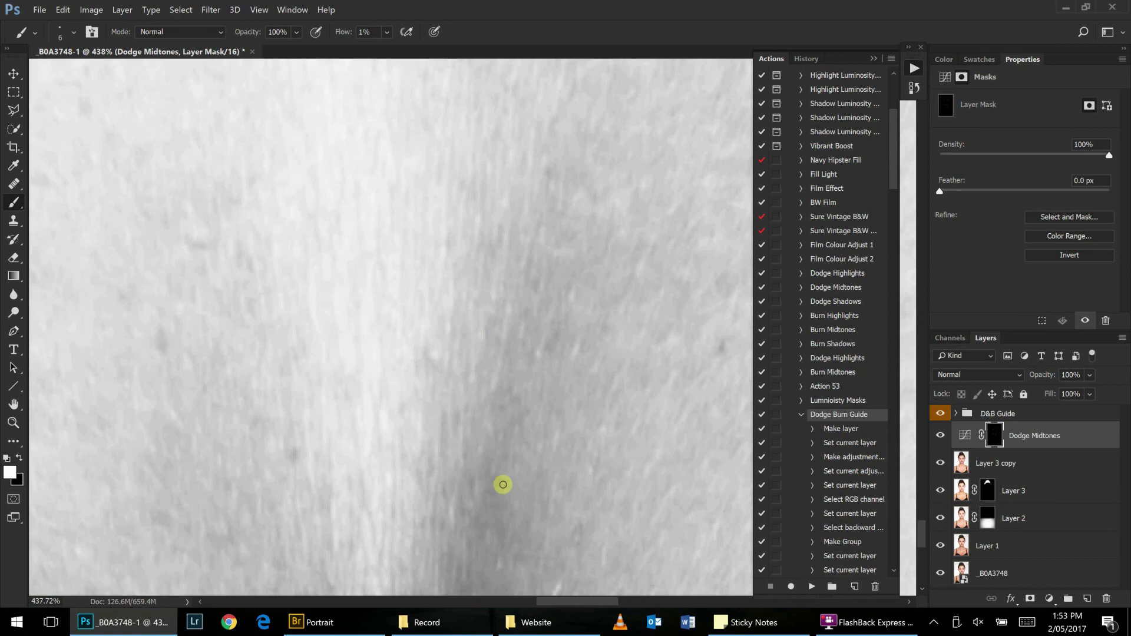
scroll(423, 393, "down", 1)
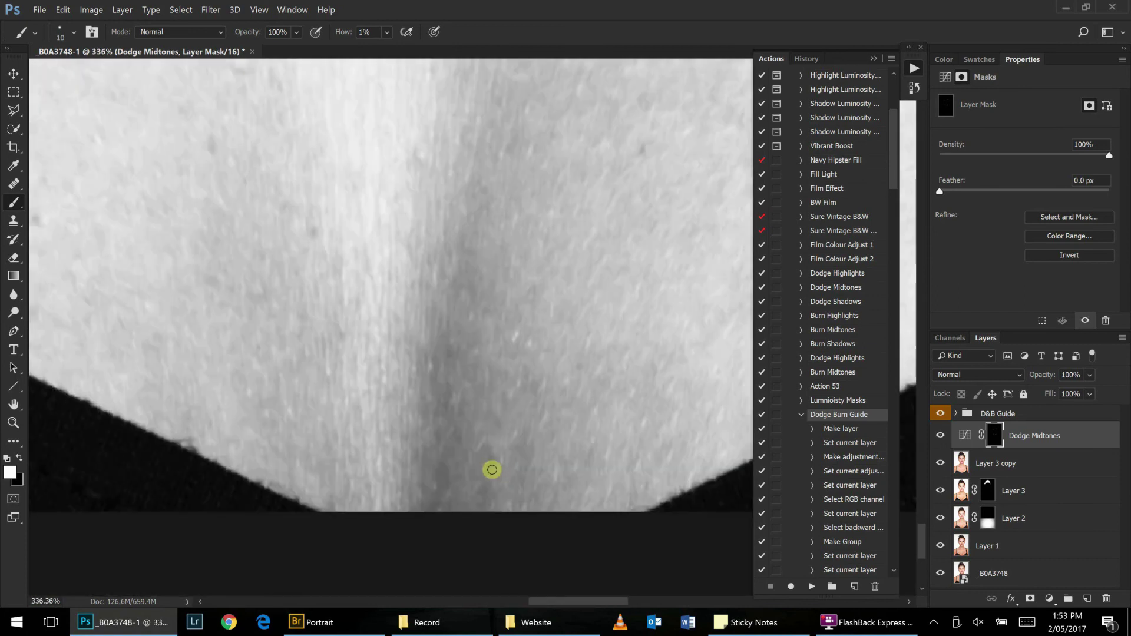
key("ctrl+0")
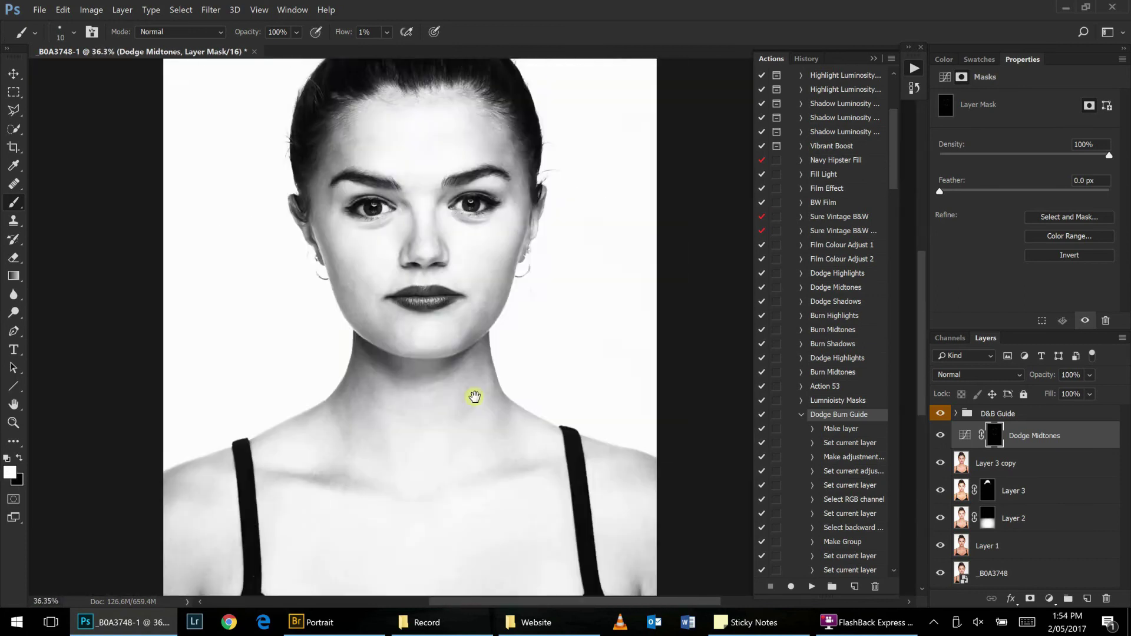
left_click(941, 413)
scroll(417, 298, "up", 5)
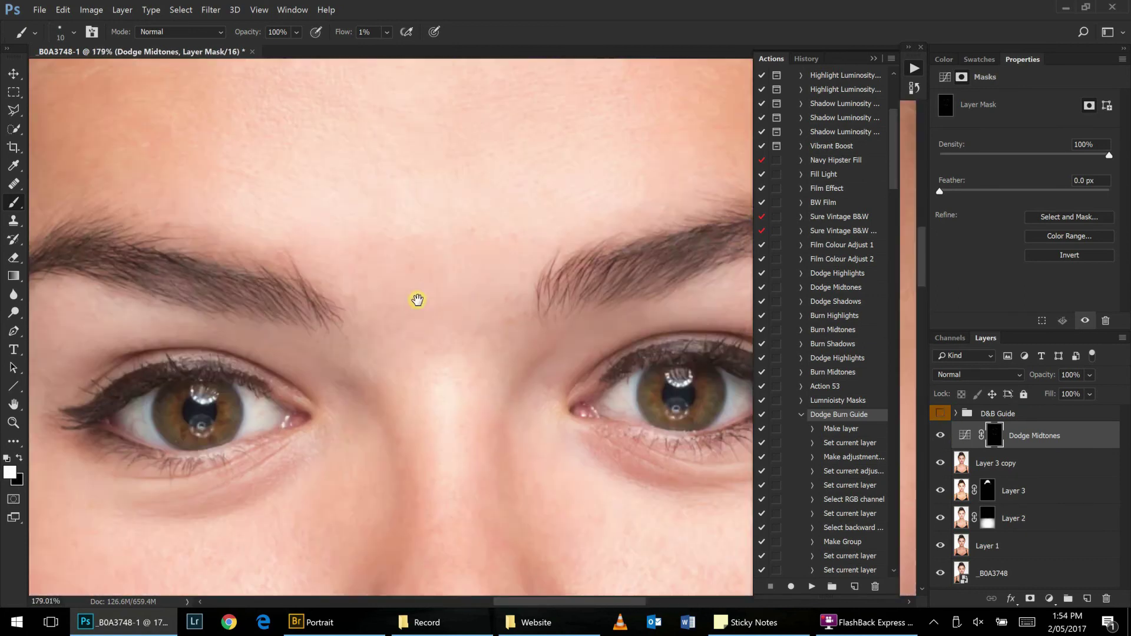
scroll(601, 336, "up", 3)
scroll(544, 322, "up", 2)
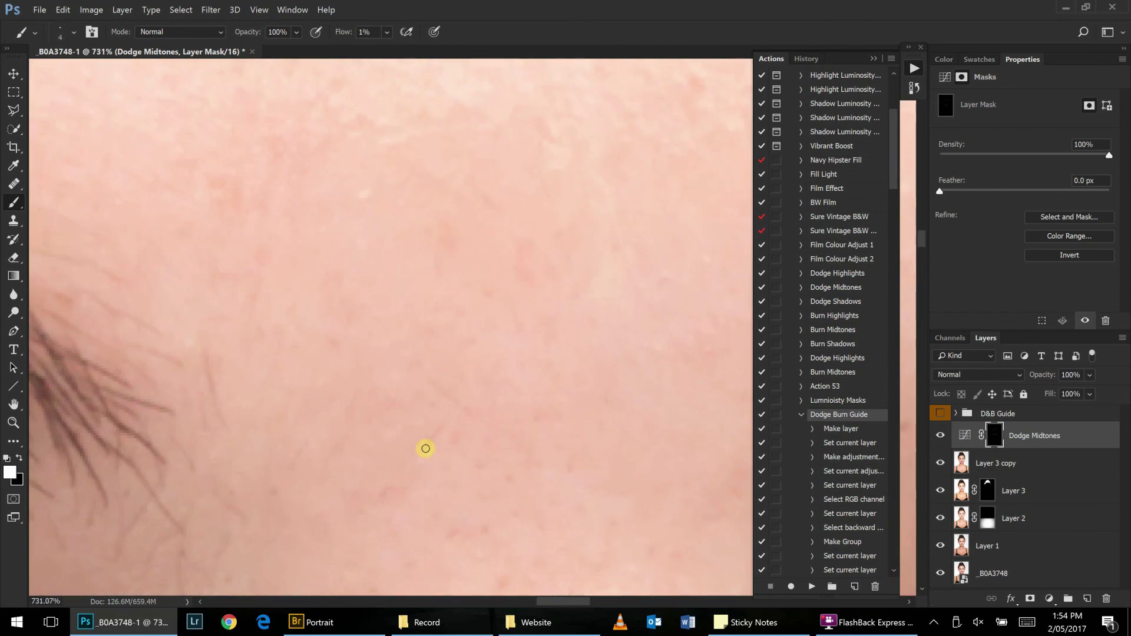
scroll(381, 321, "right", 3)
scroll(529, 389, "right", 3)
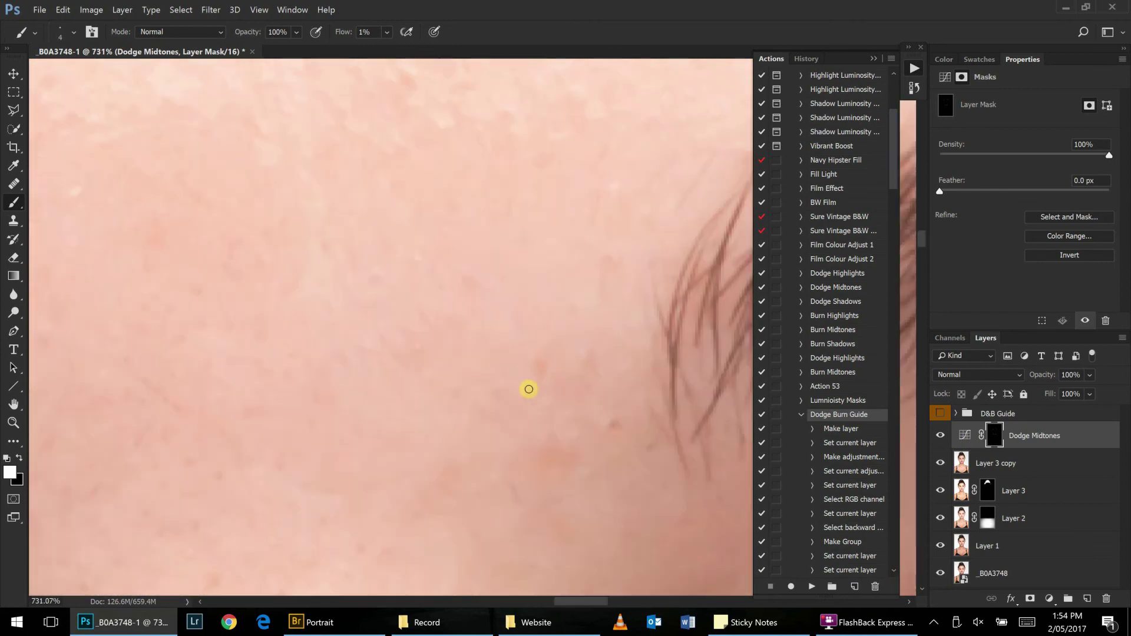
scroll(503, 371, "down", 5)
scroll(540, 260, "up", 6)
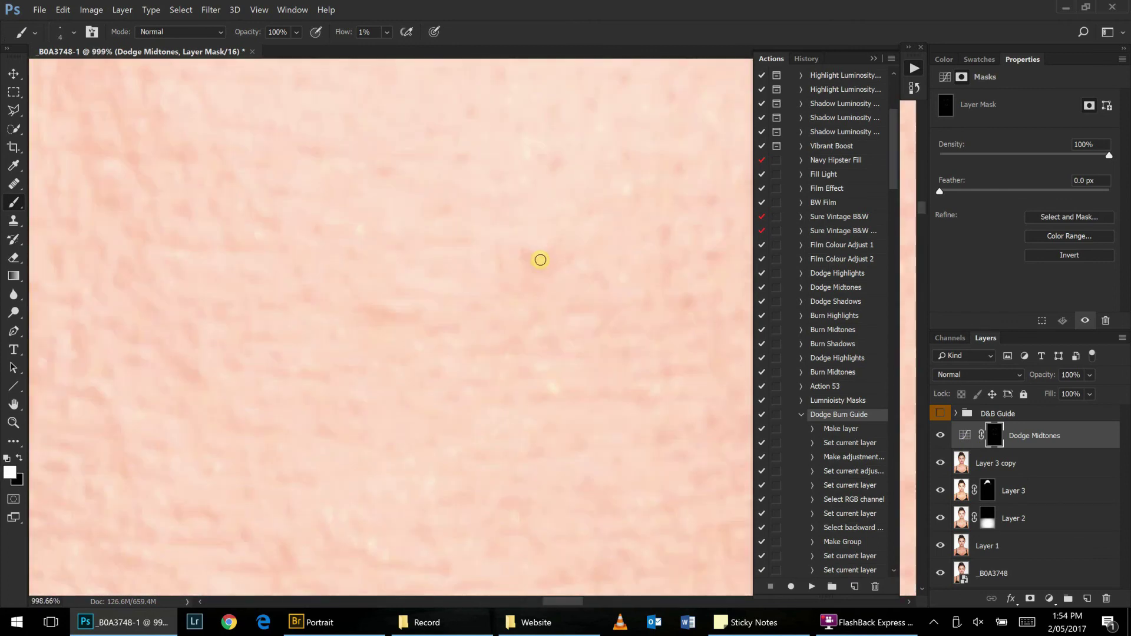
scroll(417, 318, "down", 5)
scroll(487, 303, "up", 4)
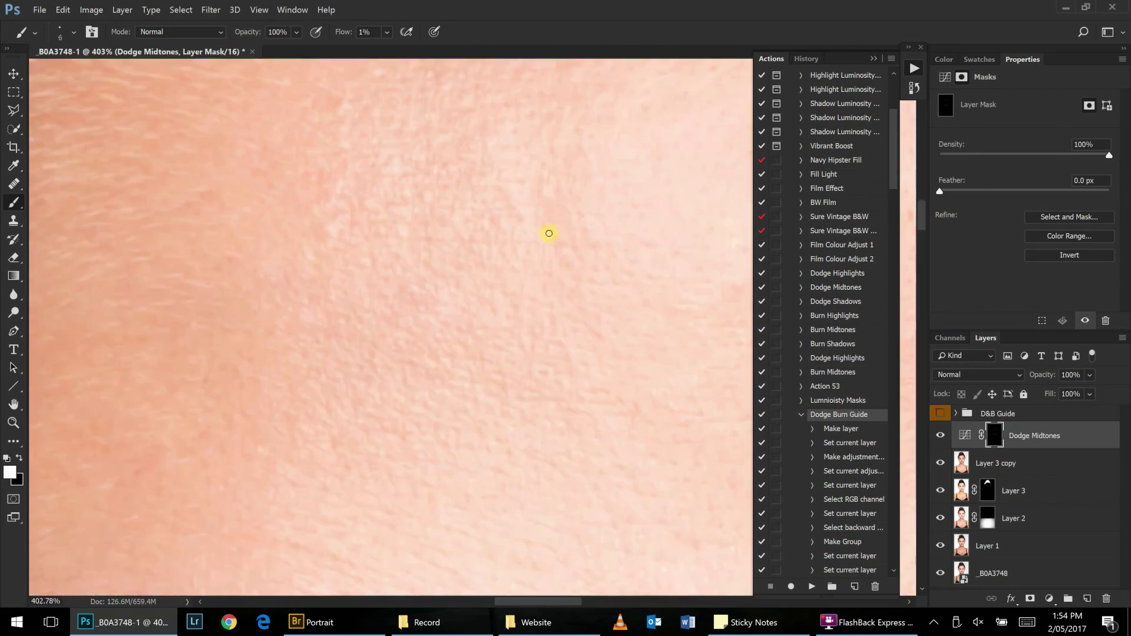
scroll(406, 240, "down", 4)
scroll(362, 261, "down", 4)
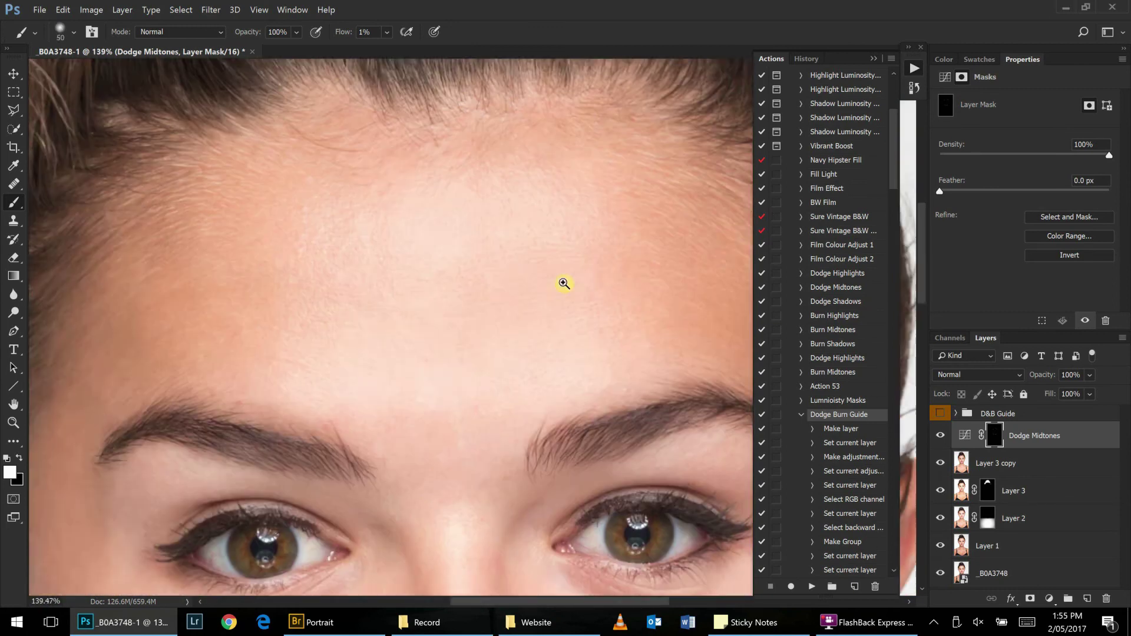
scroll(197, 248, "up", 1)
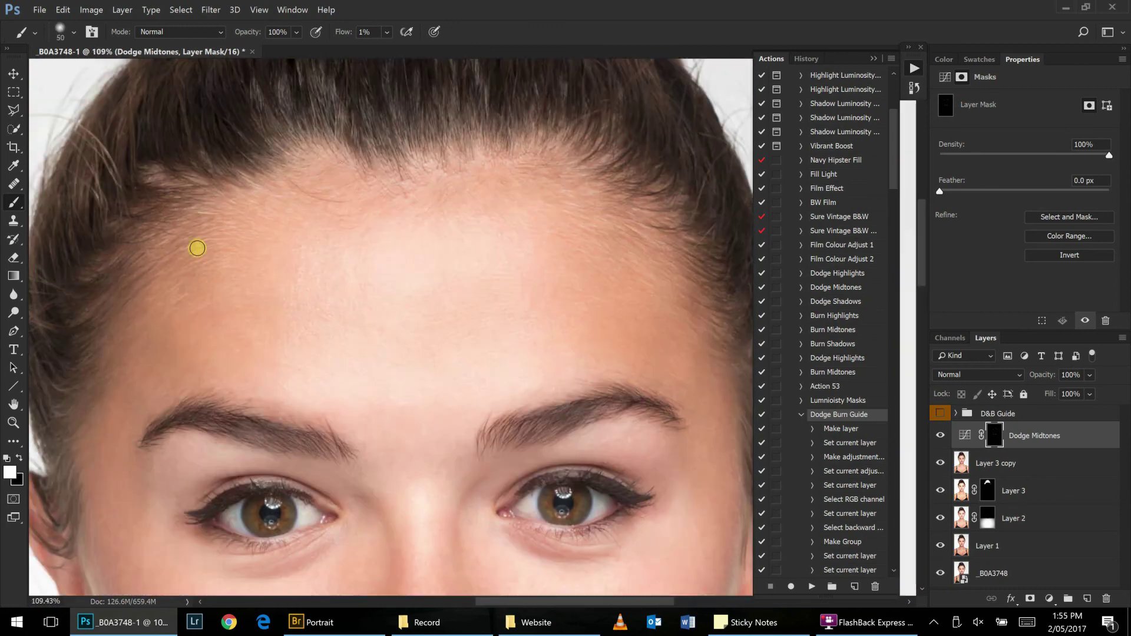
scroll(316, 228, "down", 1)
scroll(462, 329, "down", 3)
scroll(432, 381, "down", 1)
scroll(412, 242, "up", 4)
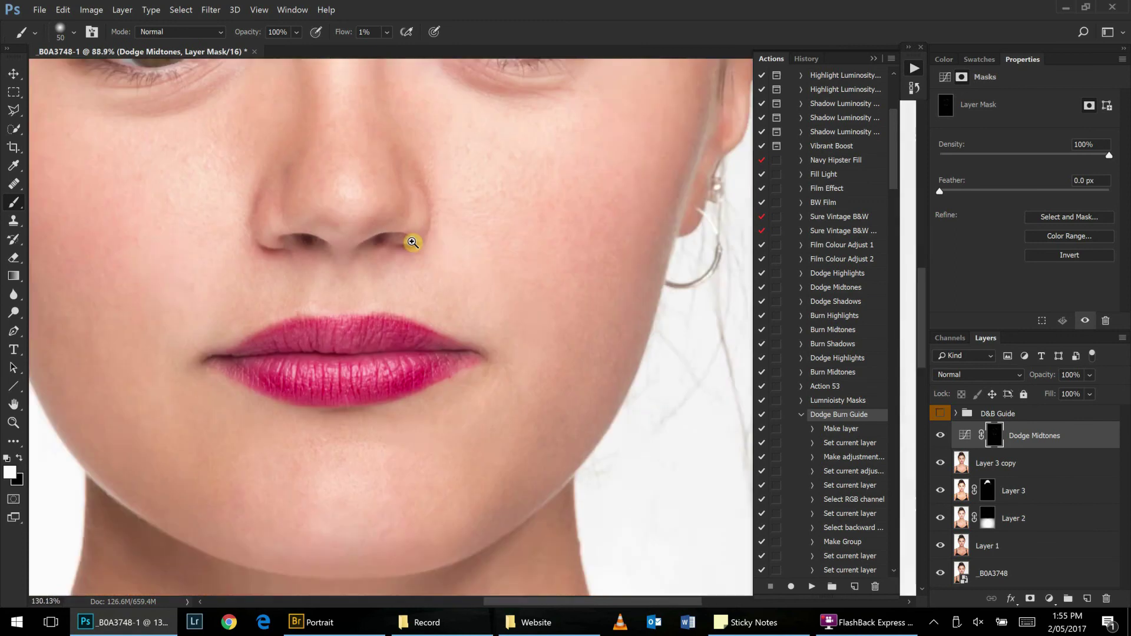
scroll(304, 349, "up", 3)
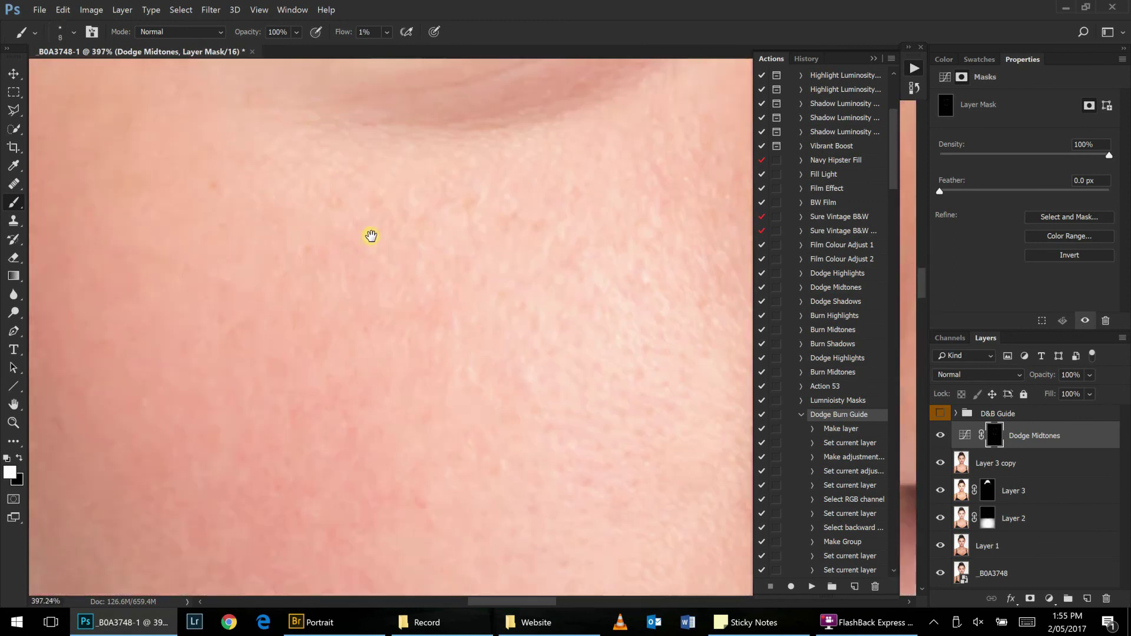
scroll(371, 236, "down", 3)
scroll(383, 240, "up", 3)
scroll(317, 193, "down", 1)
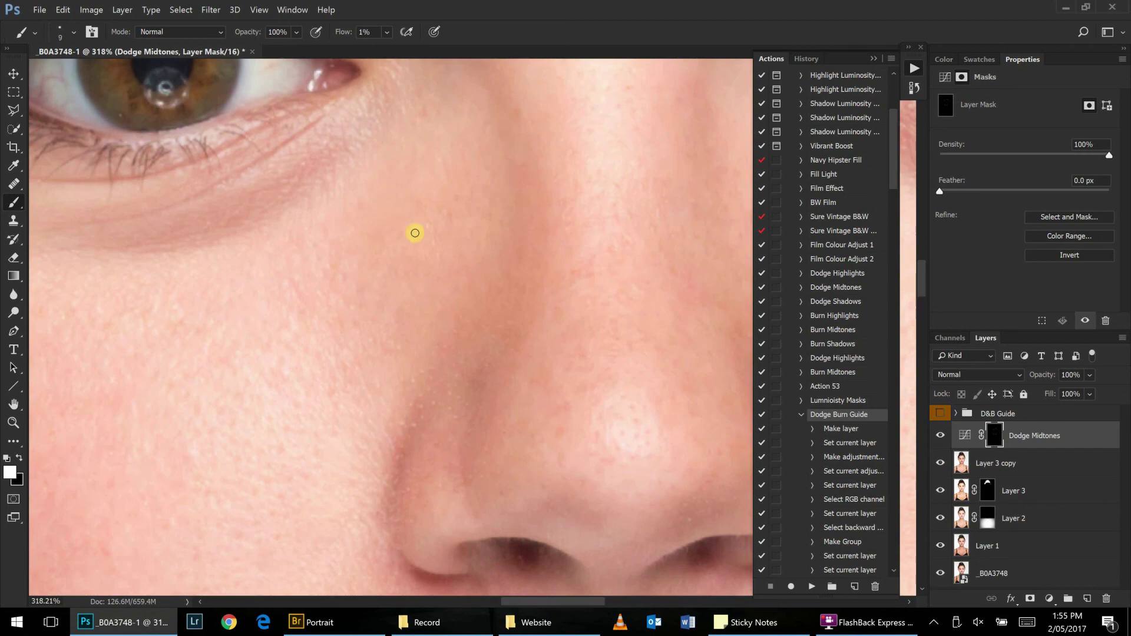
scroll(399, 294, "down", 2)
scroll(594, 281, "down", 4)
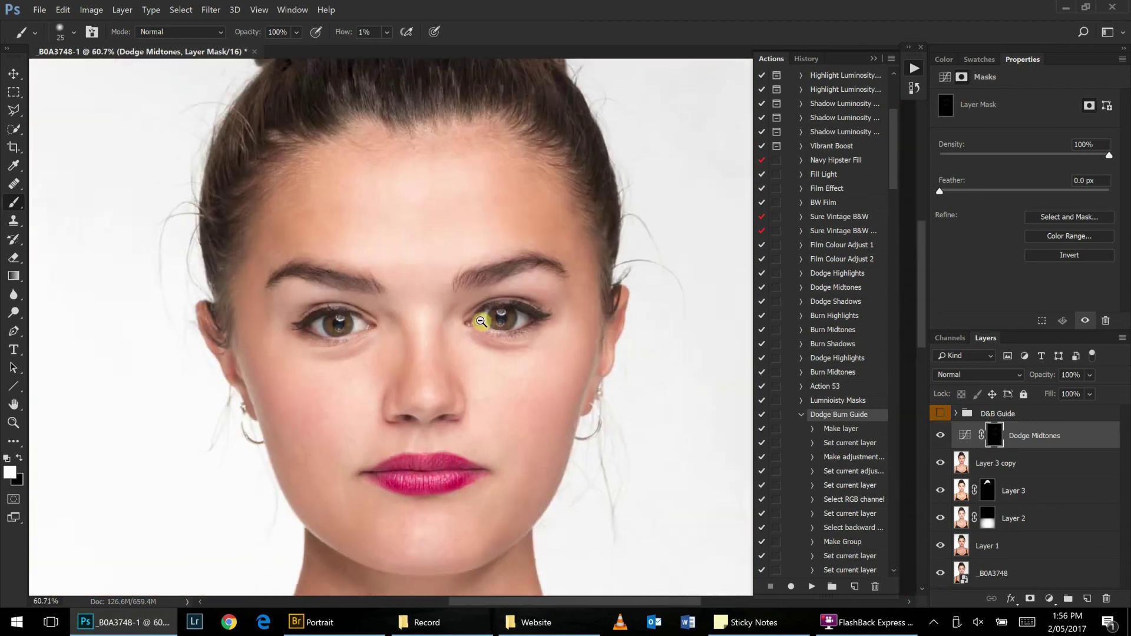
scroll(448, 248, "up", 3)
scroll(396, 246, "down", 3)
scroll(480, 391, "up", 4)
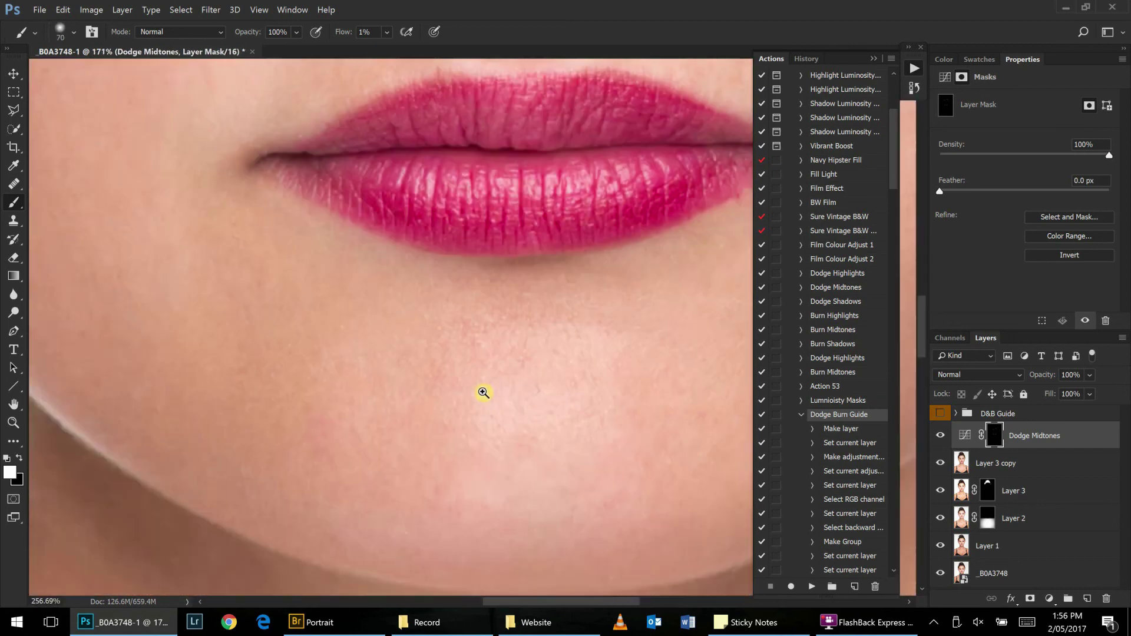
scroll(538, 365, "up", 5)
scroll(601, 365, "down", 2)
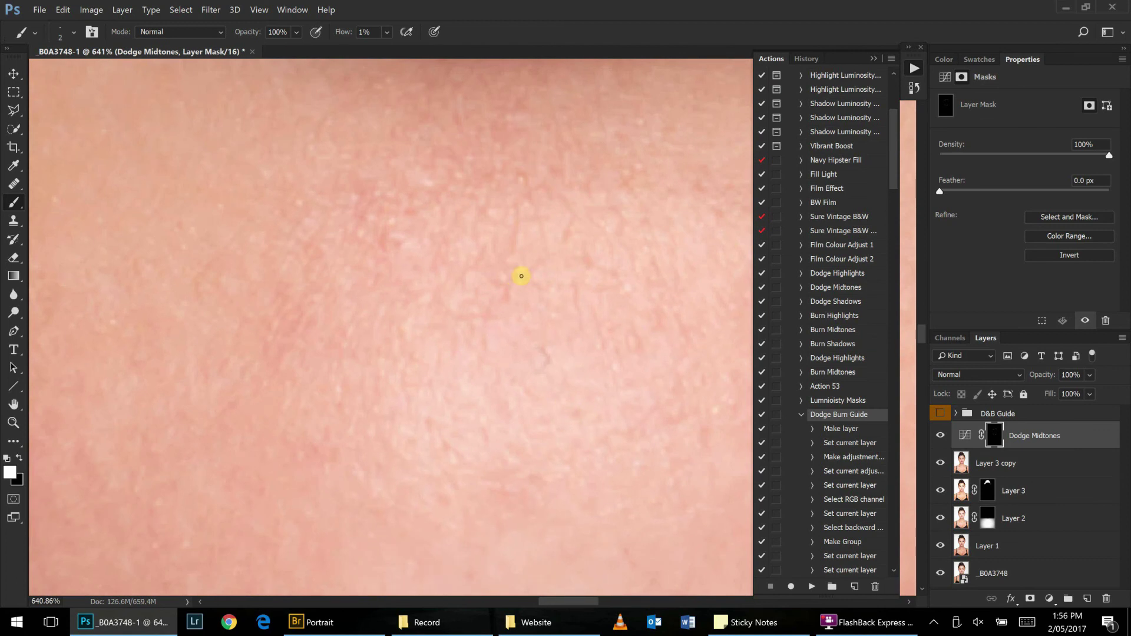
left_click_drag(565, 234, 536, 385)
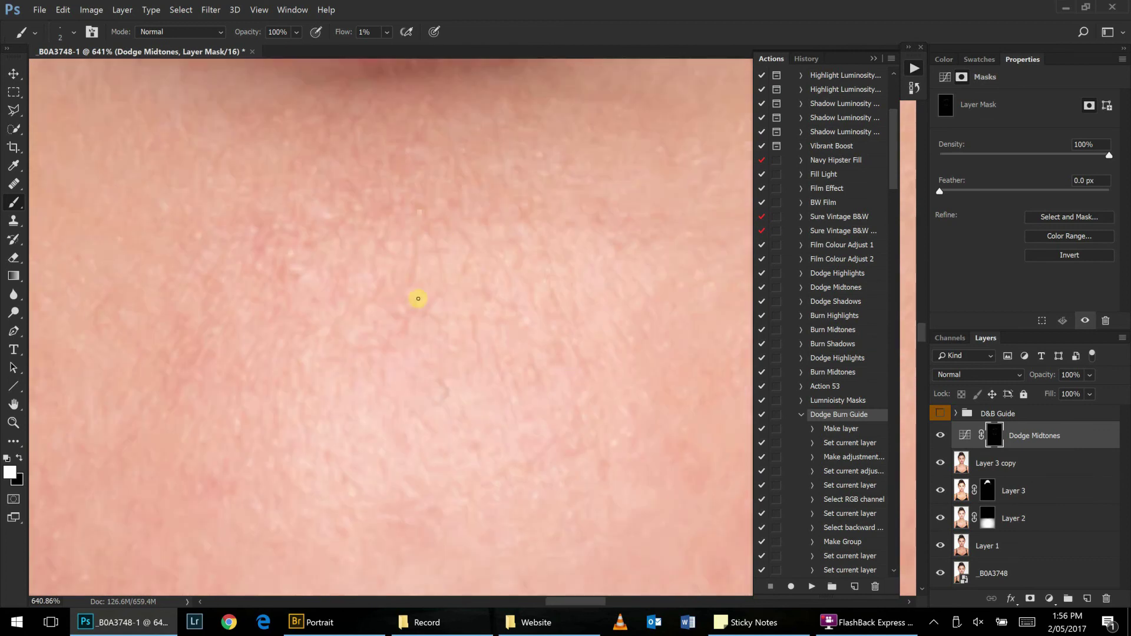
scroll(584, 280, "down", 1)
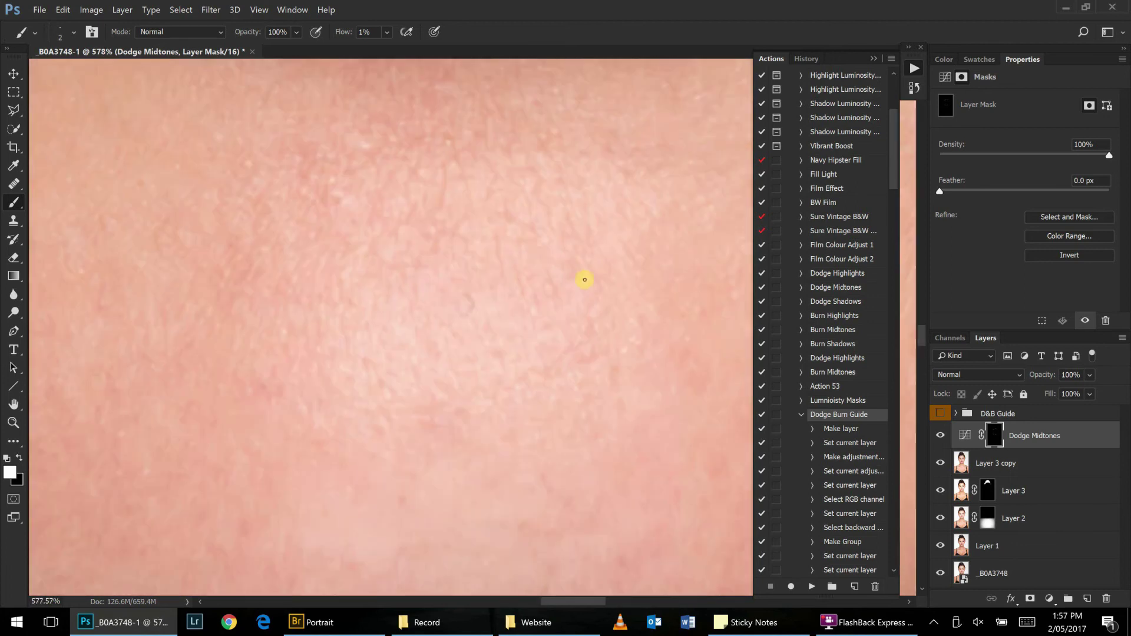
scroll(452, 232, "up", 2)
scroll(456, 194, "down", 5)
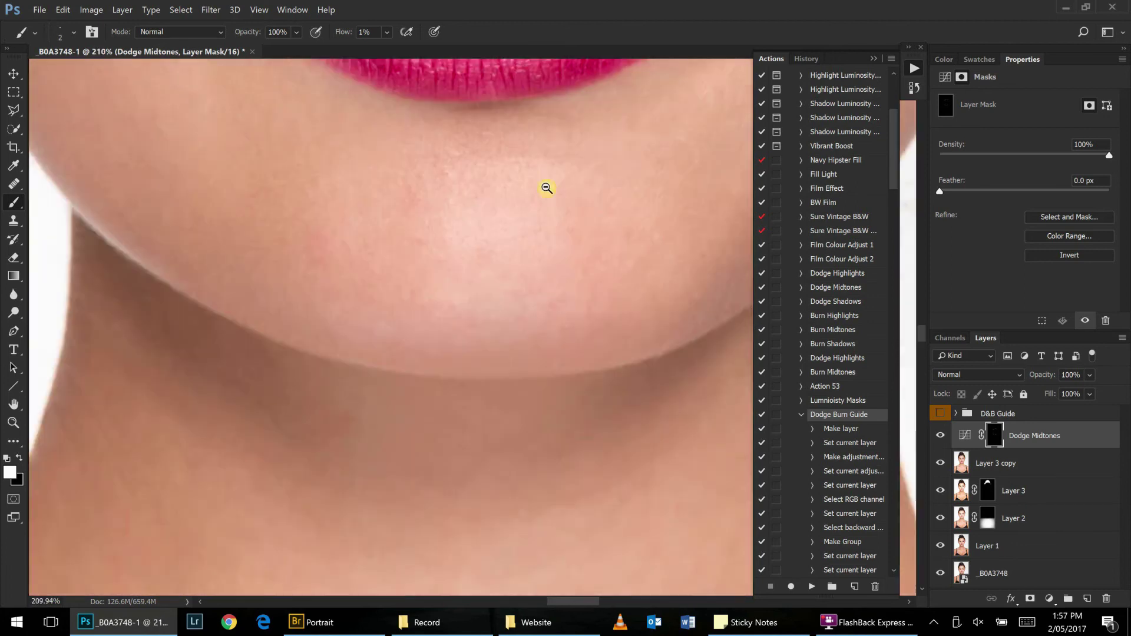
scroll(546, 185, "down", 3)
scroll(531, 270, "down", 2)
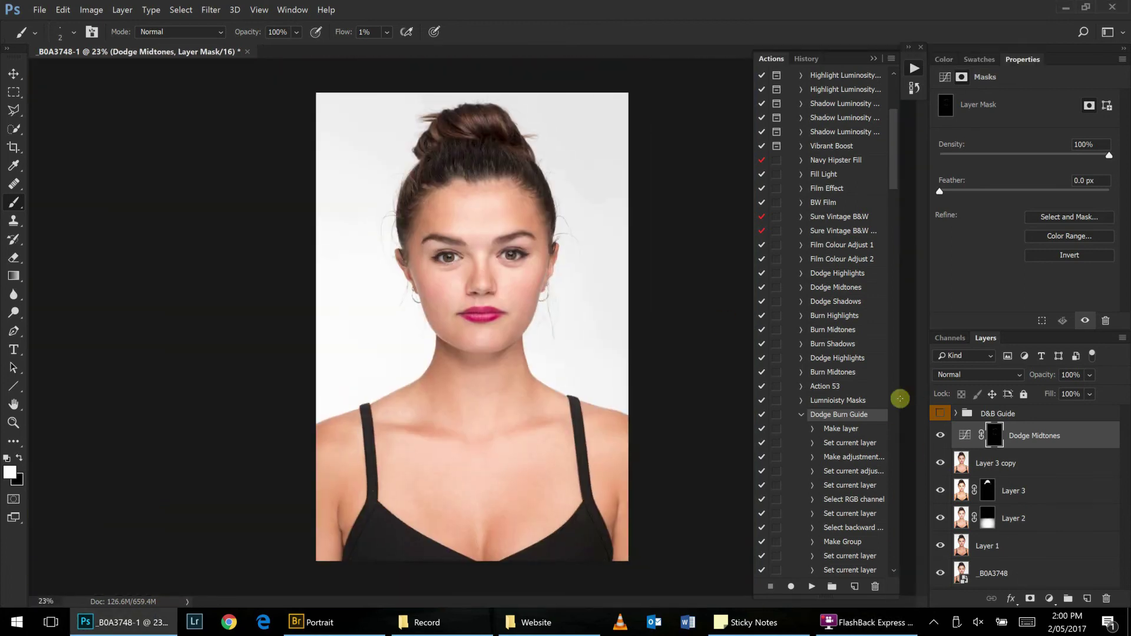
Run the Dodge Midtones action to add a black-masked brightening Curves layer.
scroll(848, 389, "down", 2)
scroll(848, 368, "up", 5)
left_click(802, 485)
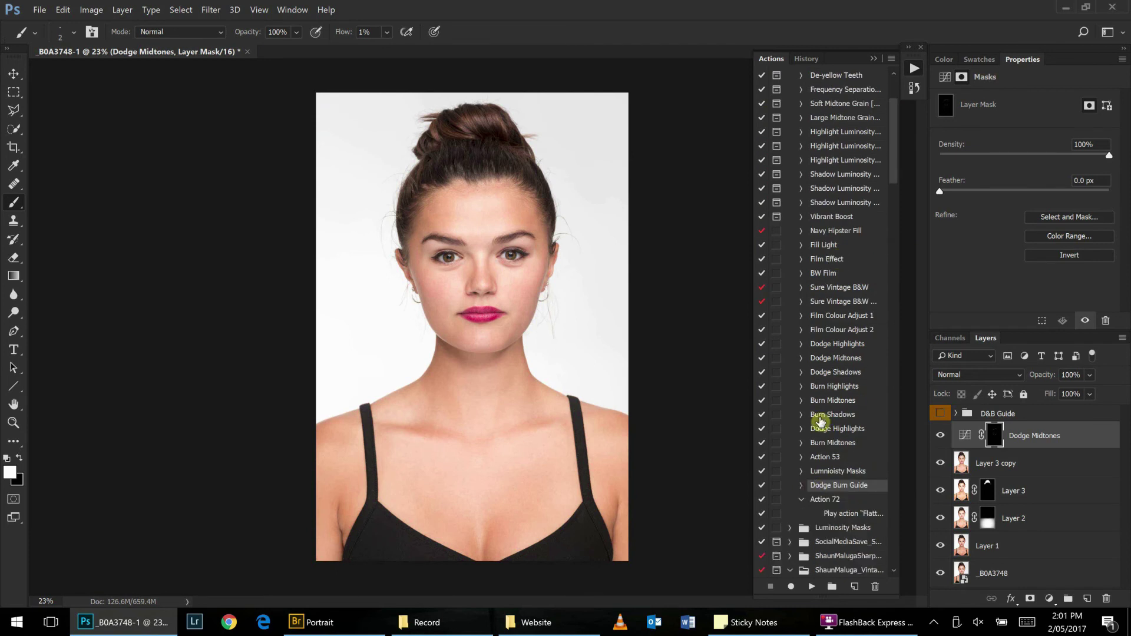
left_click(828, 359)
left_click(812, 586)
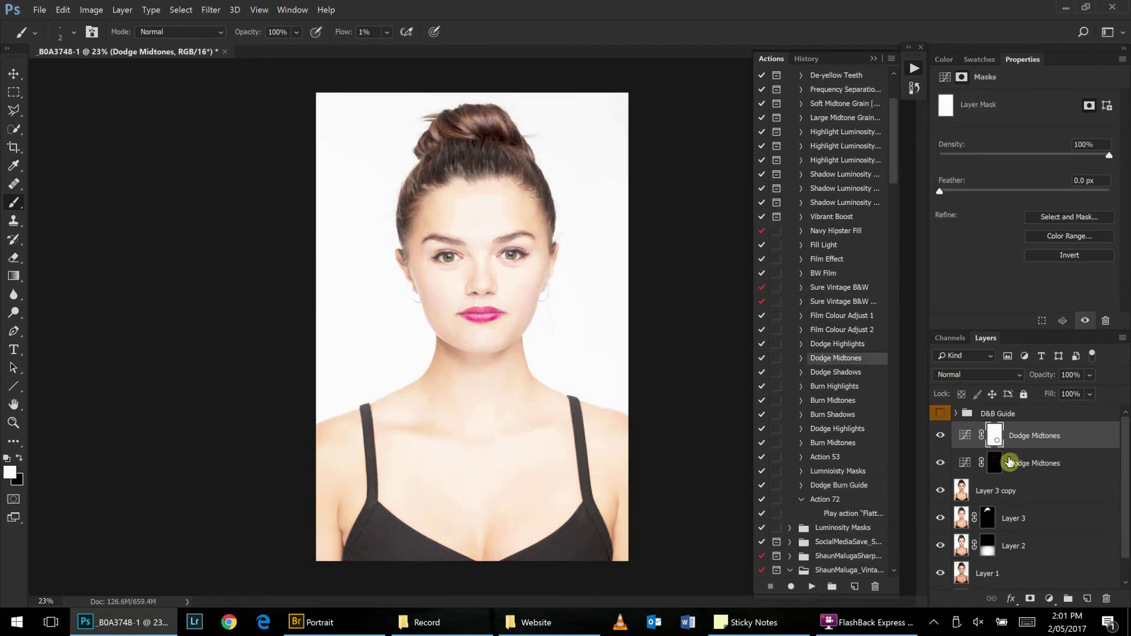
Inspect both eyes up close, then bring up the new layer's curve properties.
scroll(495, 265, "up", 10)
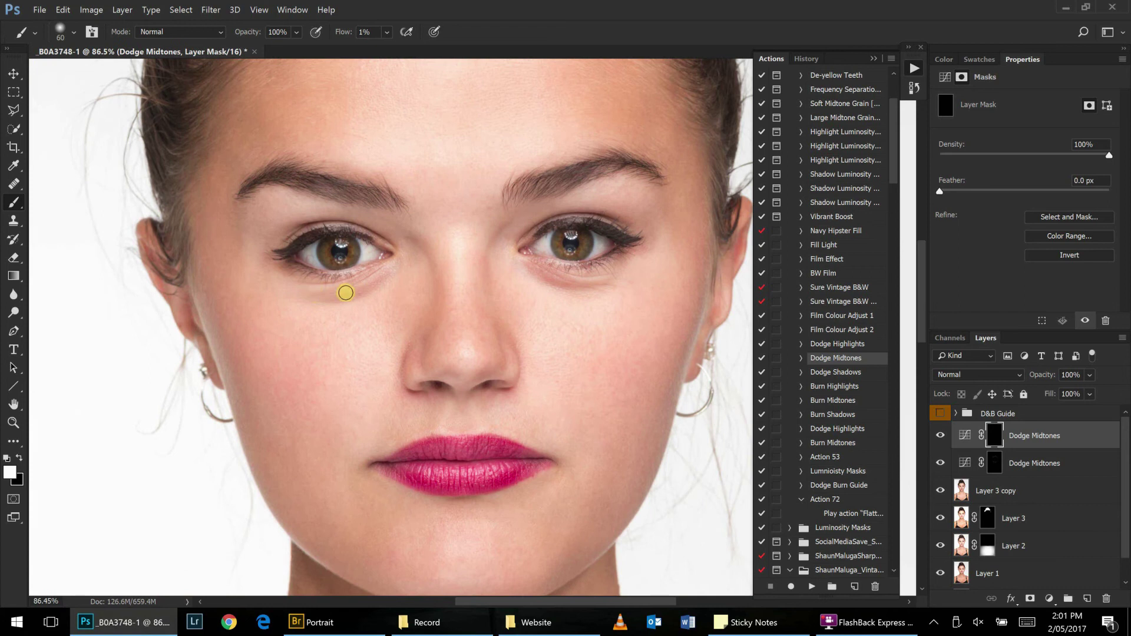
scroll(368, 295, "right", 3)
scroll(506, 319, "up", 1)
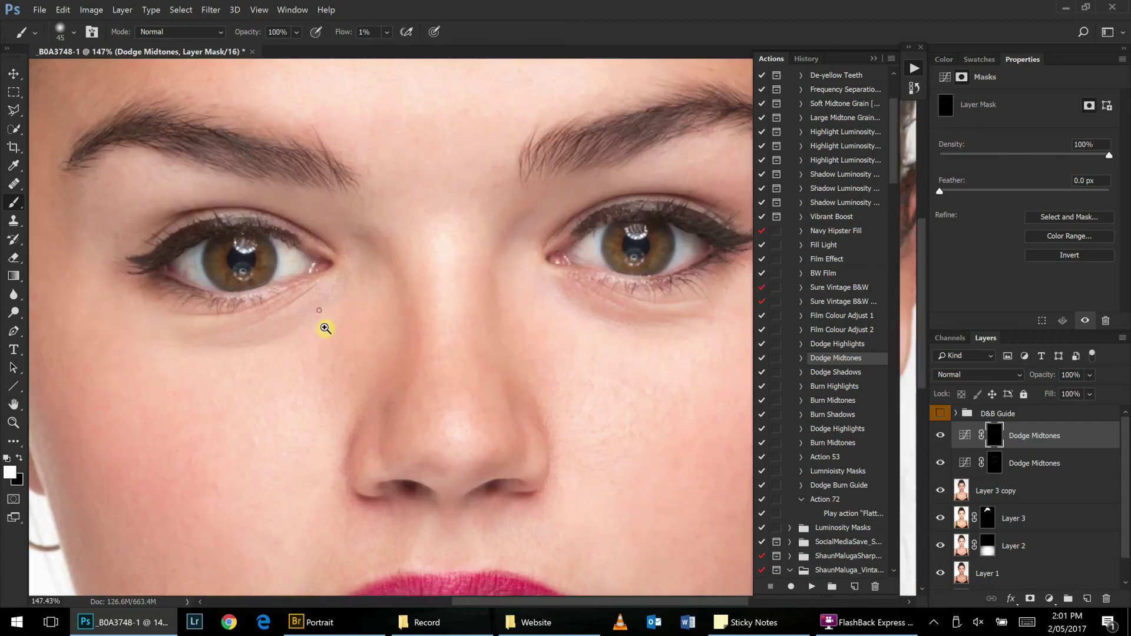
left_click_drag(323, 322, 651, 329)
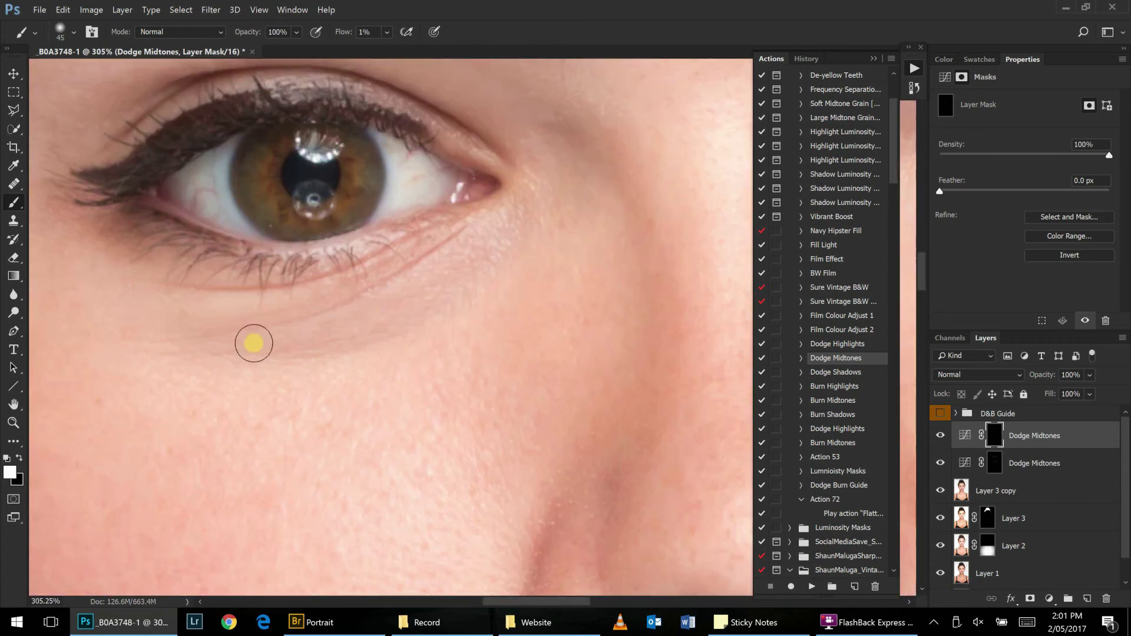
mouse_move(347, 333)
left_mouse_down()
mouse_move(447, 310)
mouse_move(434, 255)
left_mouse_up()
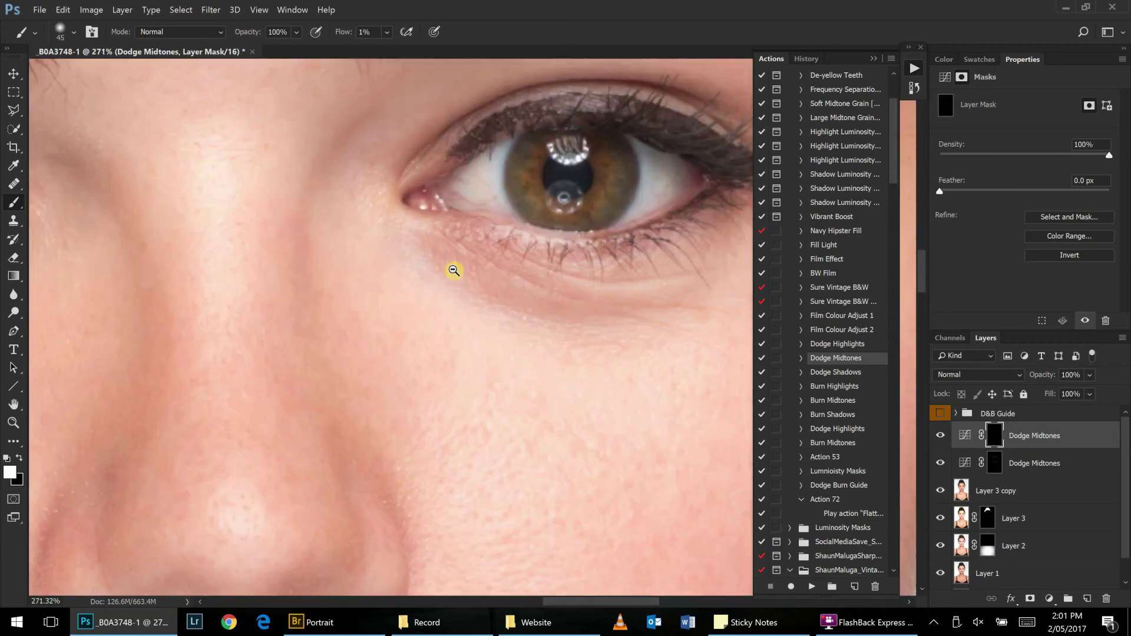
left_click(454, 270)
left_click(964, 436)
left_click(1017, 118)
Show the curve's Green channel, then target the layer mask with black as the paint colour.
left_click(1006, 145)
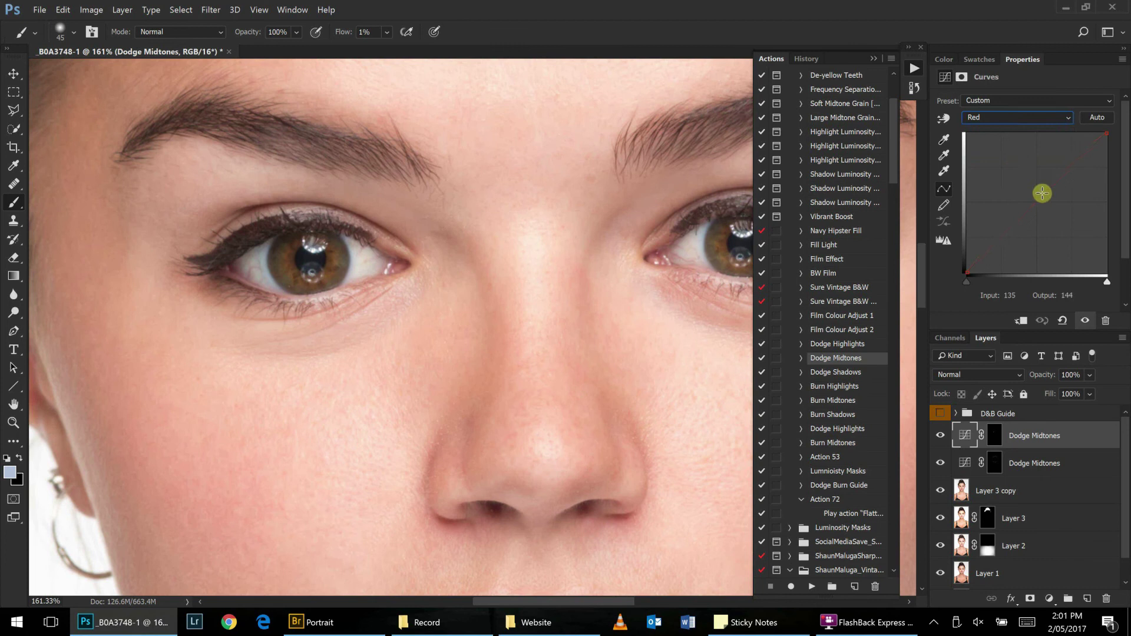
left_click(1004, 118)
left_click(1008, 132)
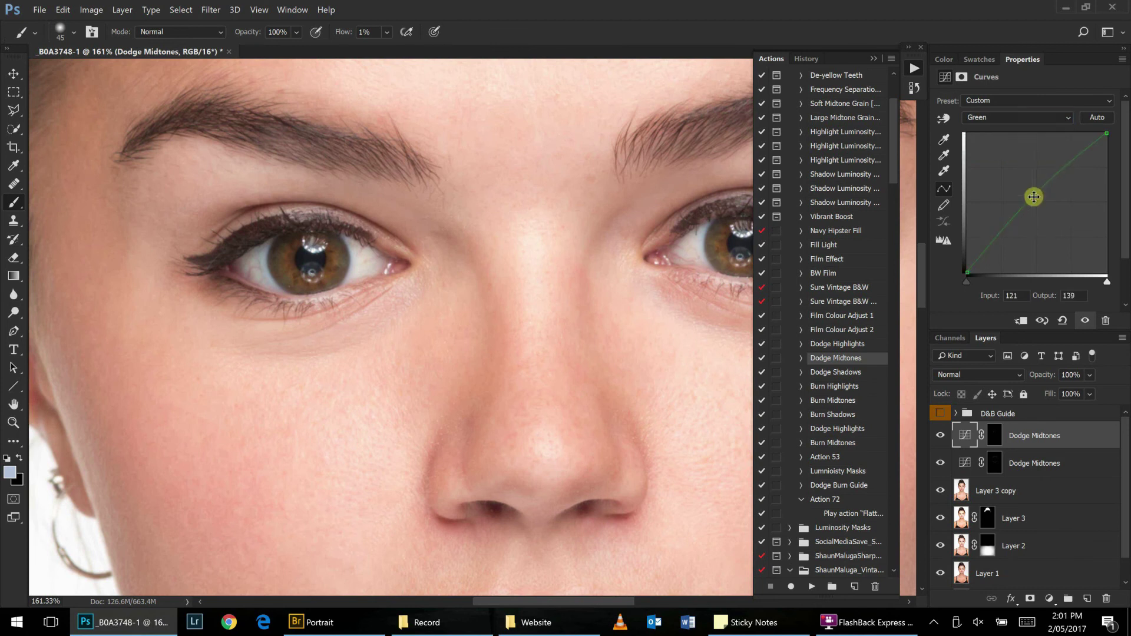
scroll(646, 260, "right", 5)
key("ctrl+backslash")
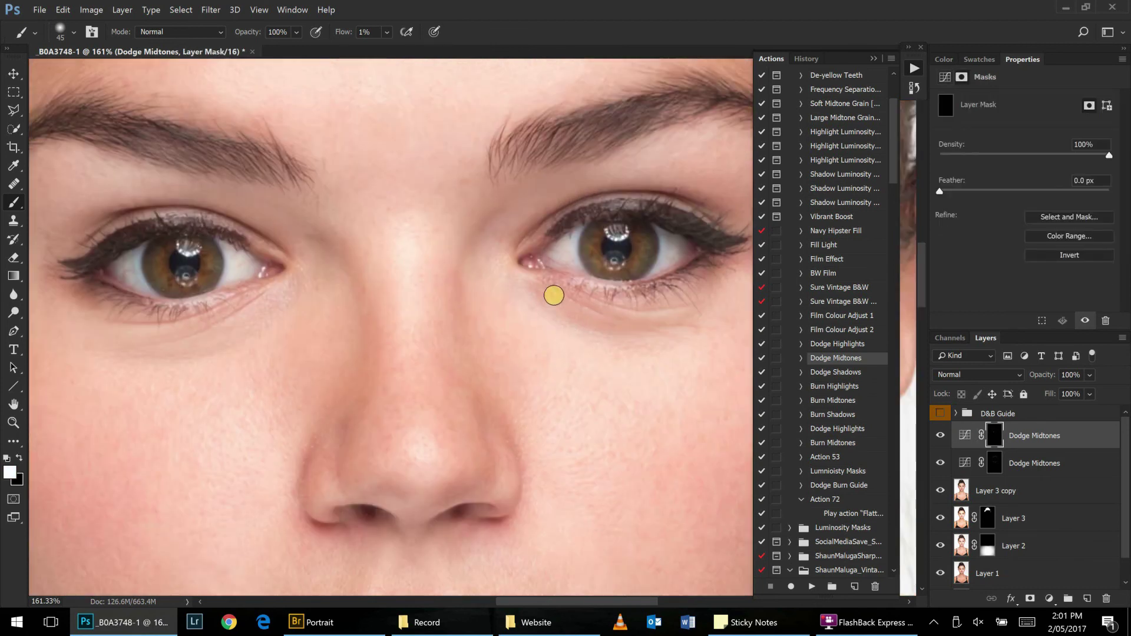
left_click_drag(663, 324, 700, 311)
scroll(379, 316, "left", 3)
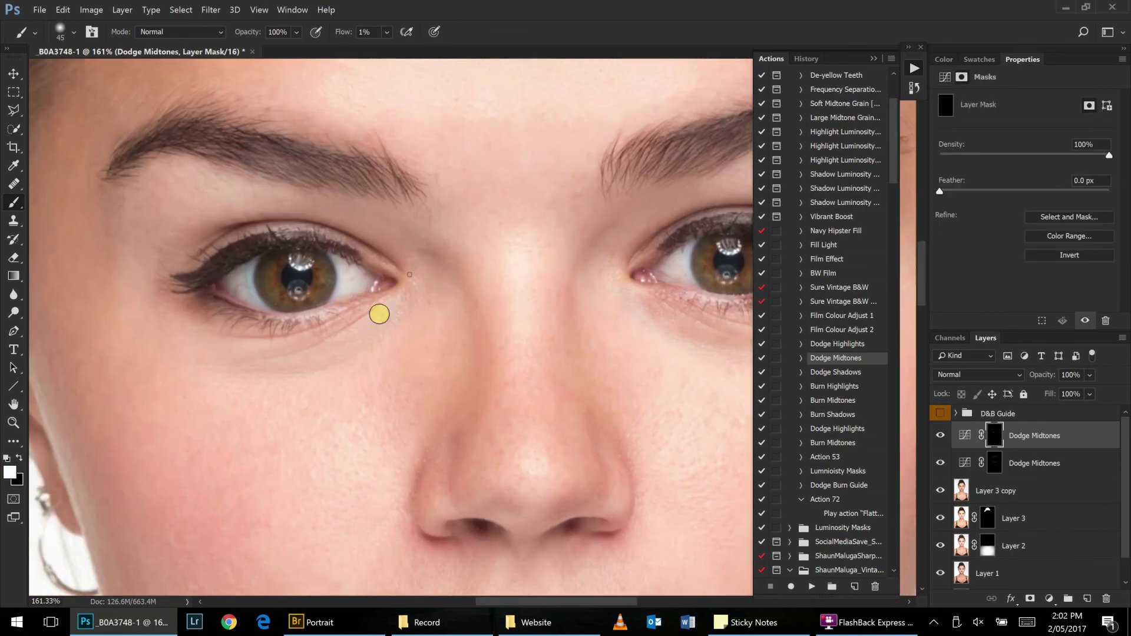
scroll(277, 357, "down", 1)
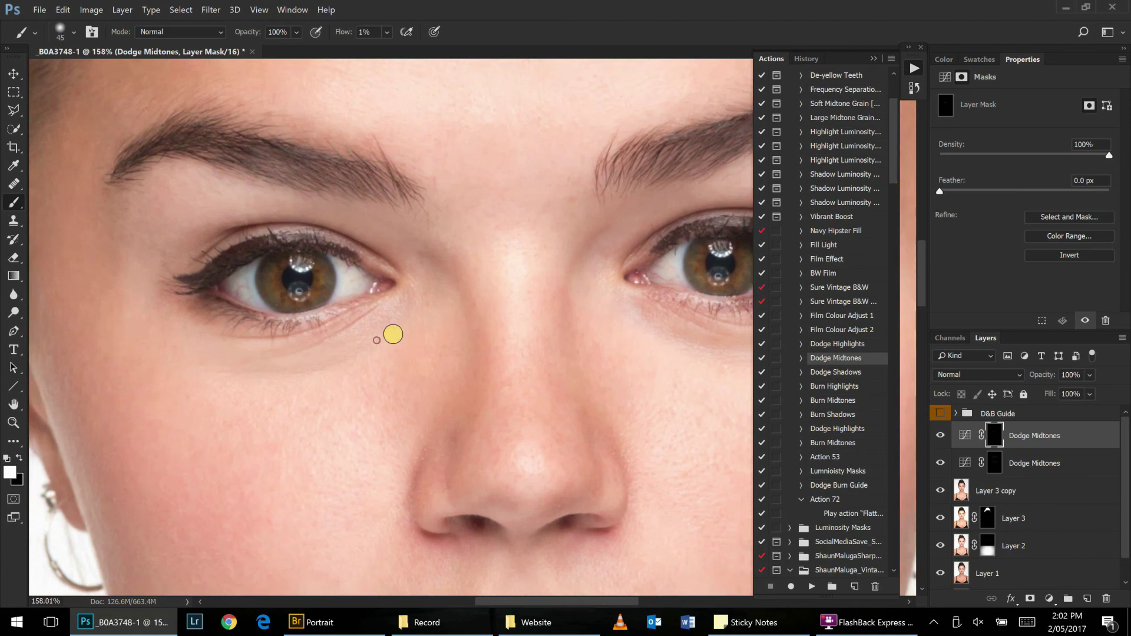
scroll(371, 324, "down", 5)
scroll(354, 316, "up", 8)
key("x")
key("x")
key("x")
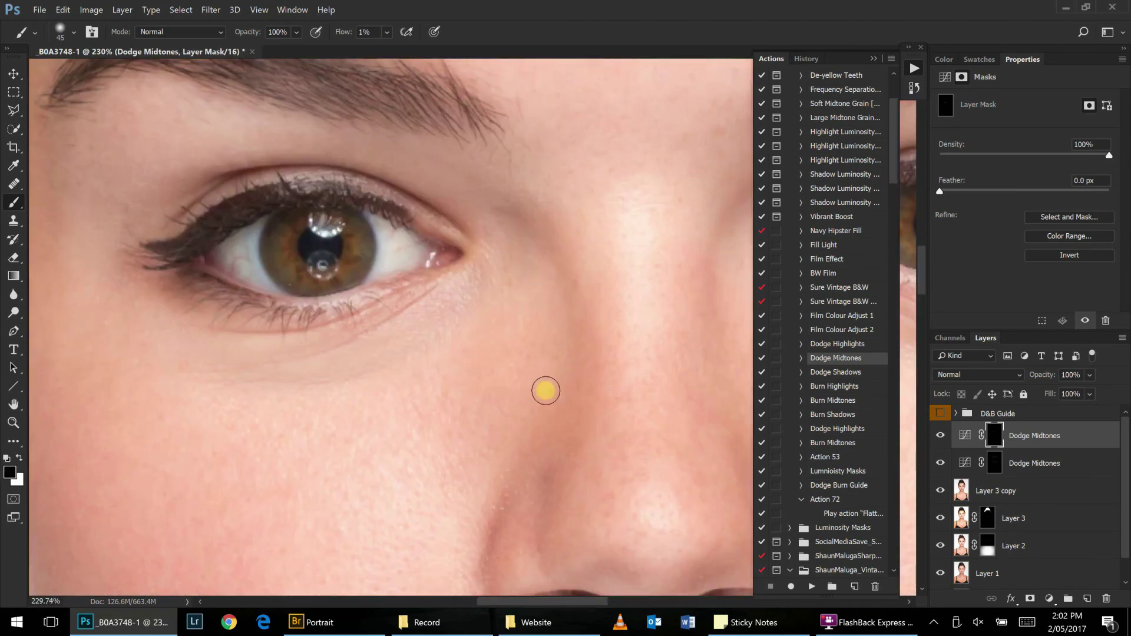
Raise the Green curve point from 124 to 134, compare before/after, and retarget the mask.
left_click(964, 435)
mouse_move(1010, 144)
left_mouse_down()
mouse_move(1043, 184)
mouse_move(1036, 200)
left_mouse_up()
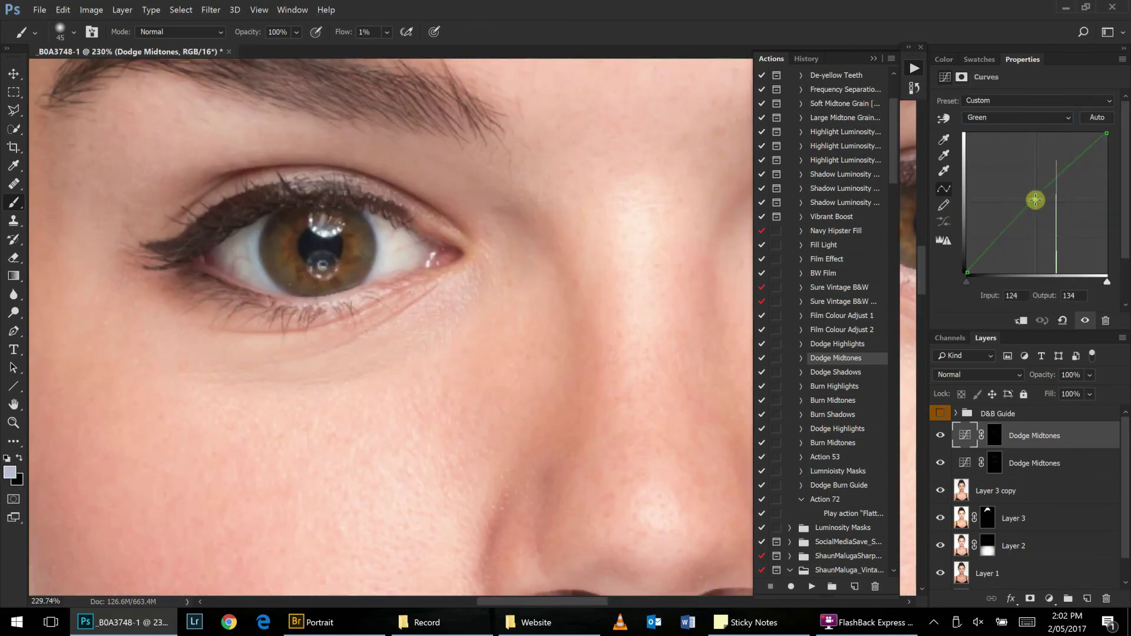
scroll(449, 337, "down", 5)
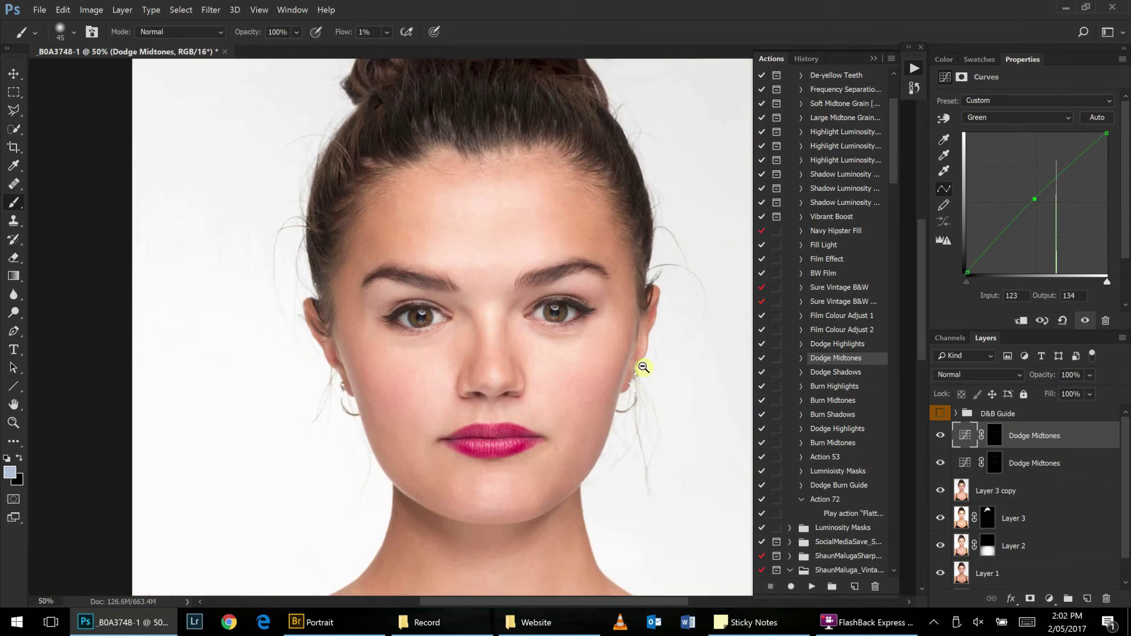
left_click(941, 438)
left_click(941, 437)
scroll(429, 350, "up", 8)
left_click(1002, 118)
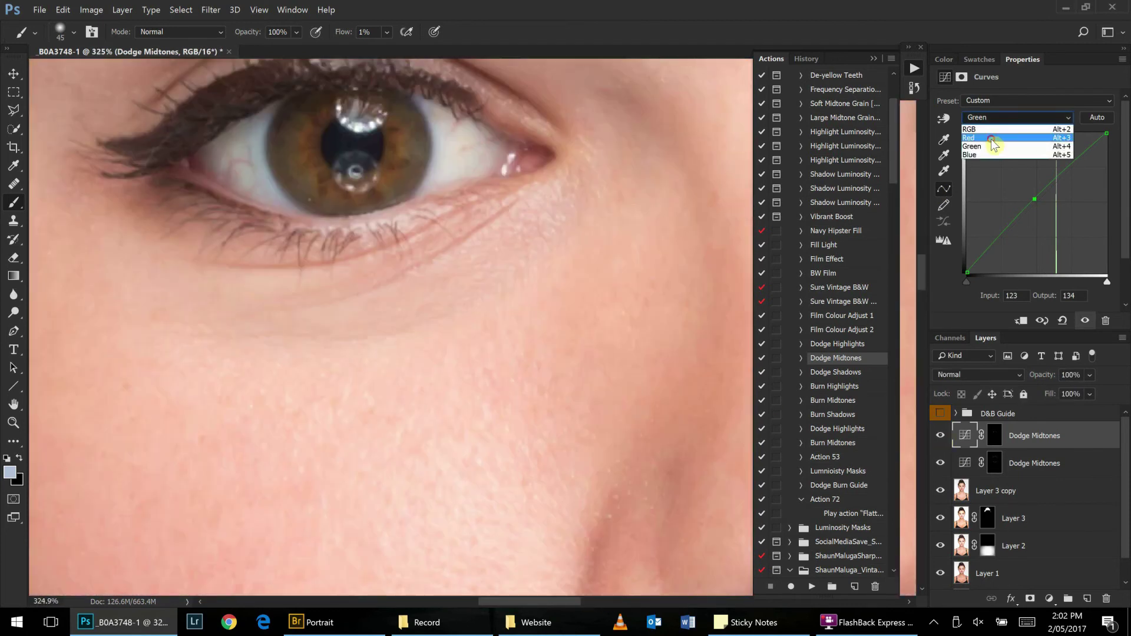
left_click(991, 139)
key("alt+2")
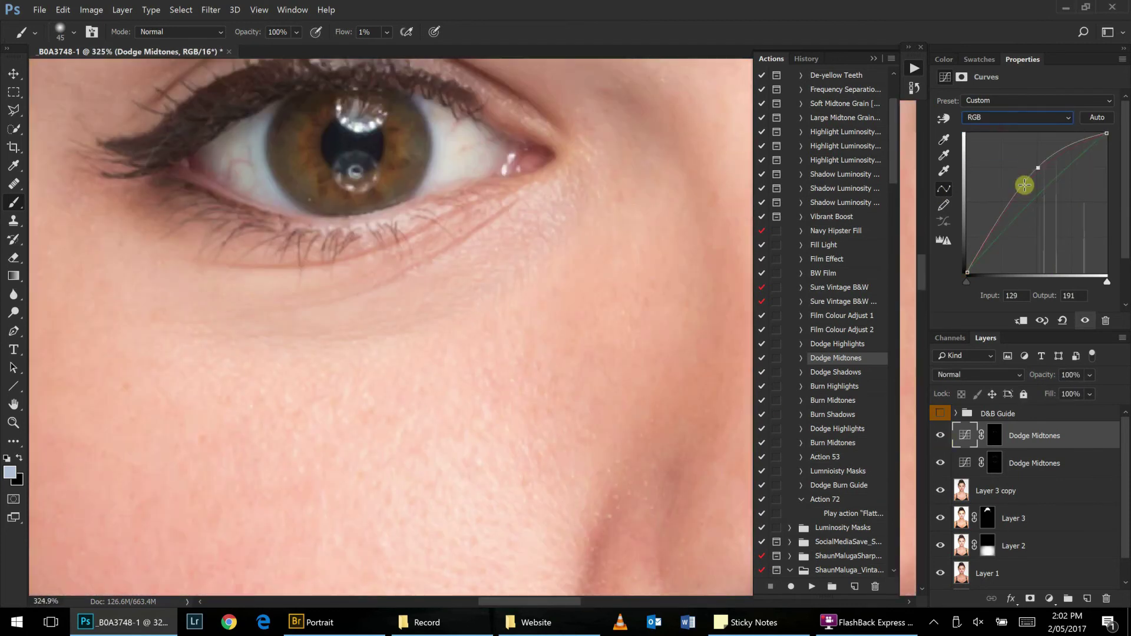
left_click(995, 439)
Zoom in on the under-eye area, swapping the paint colour between black and white.
scroll(518, 336, "down", 3)
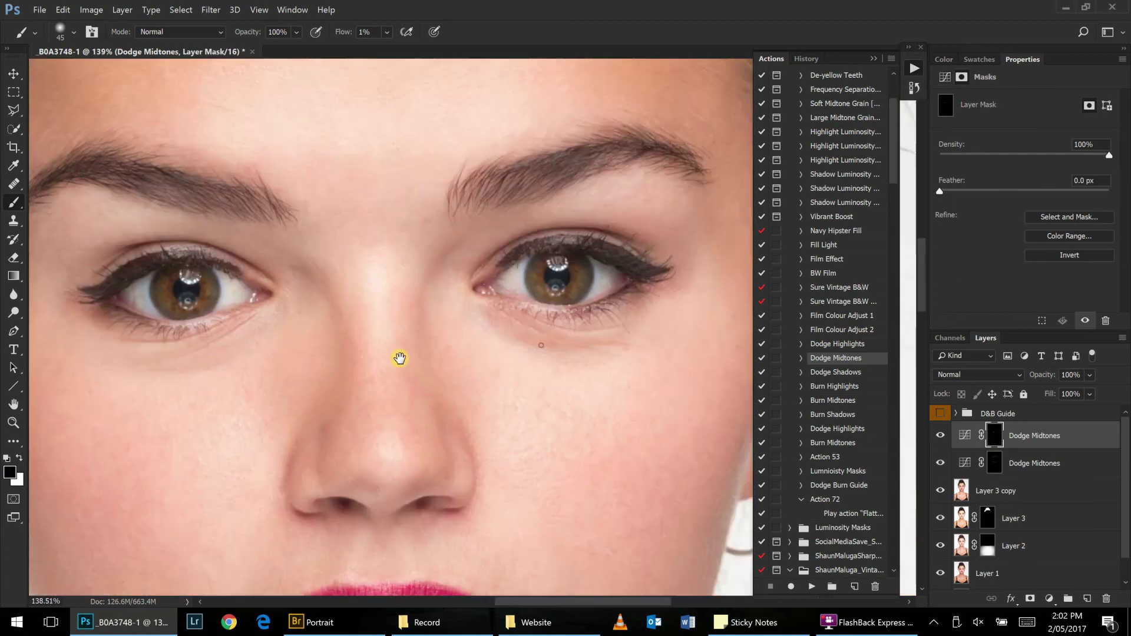
scroll(401, 359, "up", 3)
key("x")
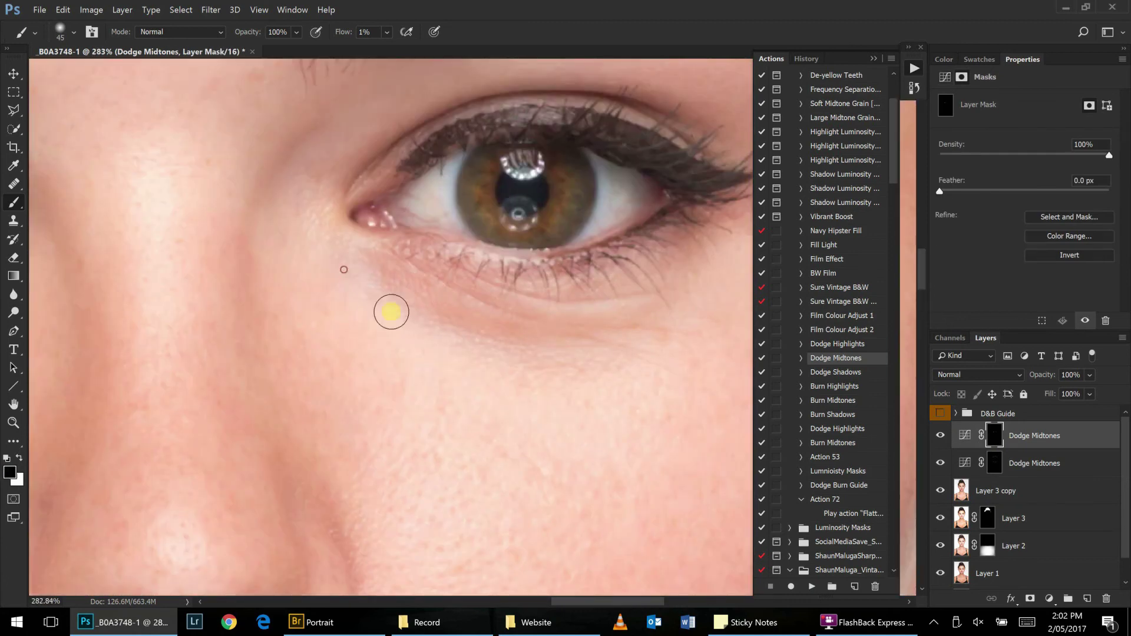
scroll(467, 311, "down", 3)
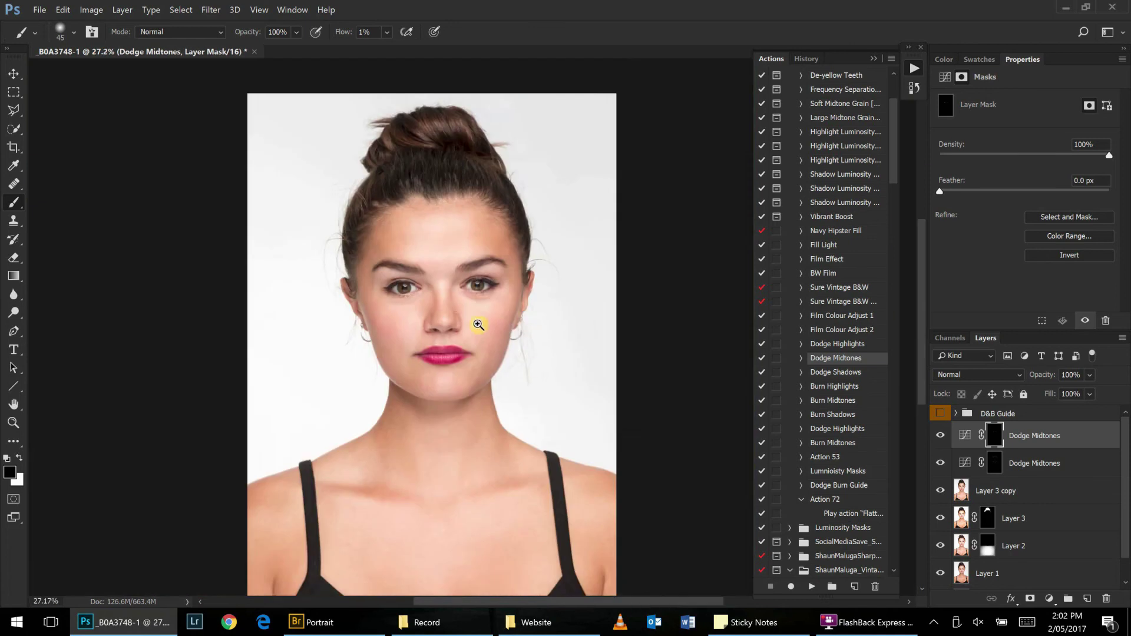
left_click_drag(412, 302, 548, 295)
key("x")
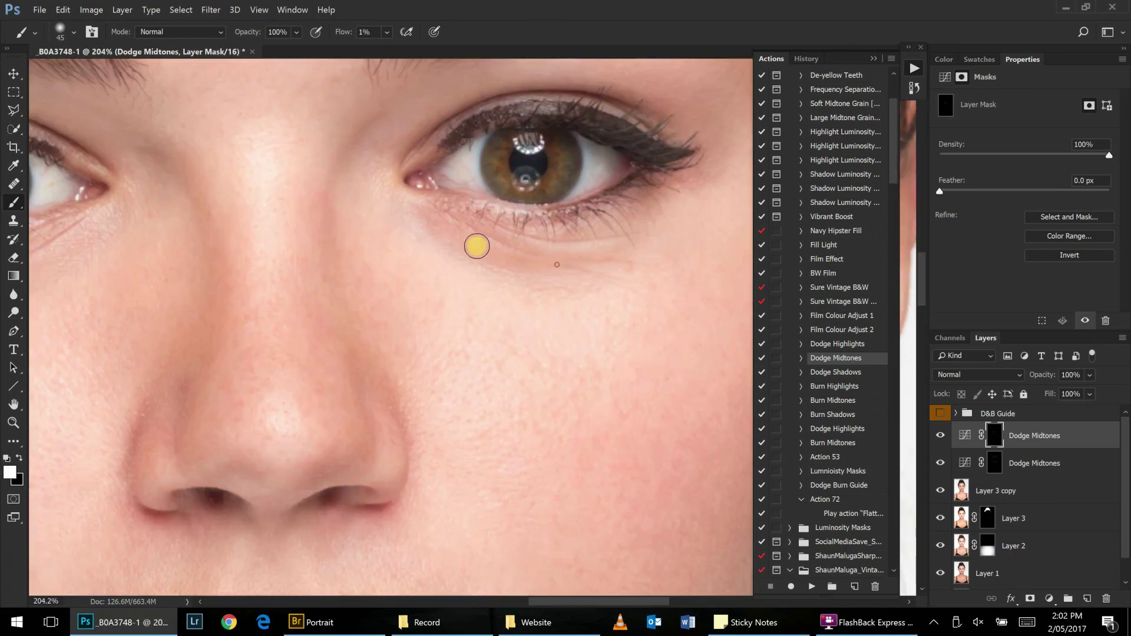
key("ctrl+0")
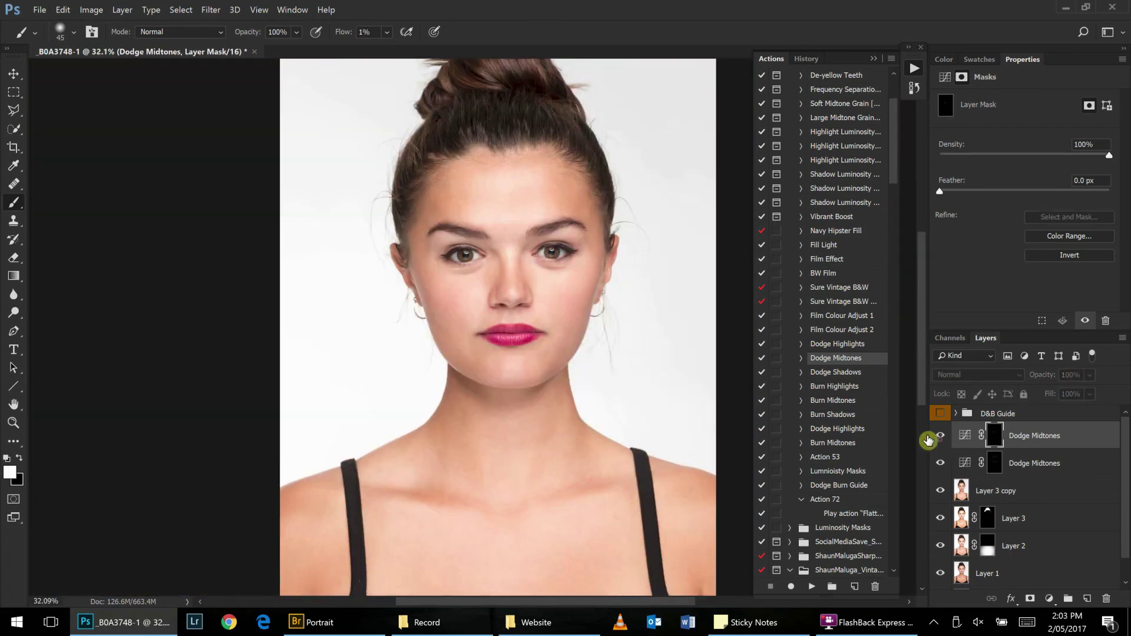
mouse_move(430, 262)
left_mouse_down()
mouse_move(614, 356)
mouse_move(555, 313)
left_mouse_up()
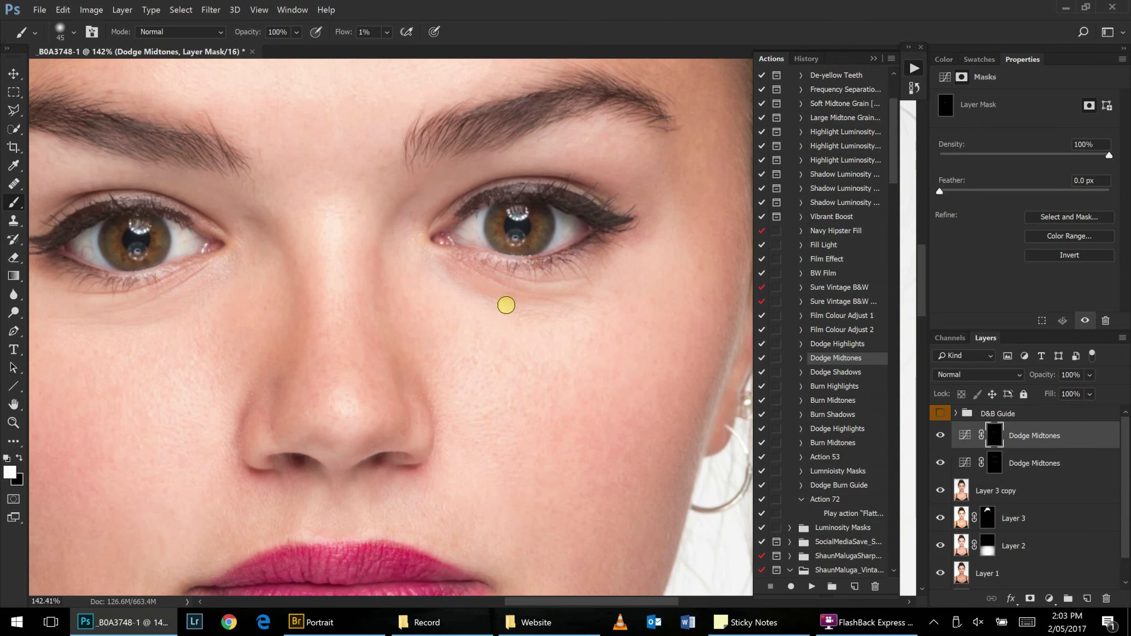
scroll(399, 321, "down", 3)
scroll(454, 386, "down", 3)
scroll(455, 386, "down", 3)
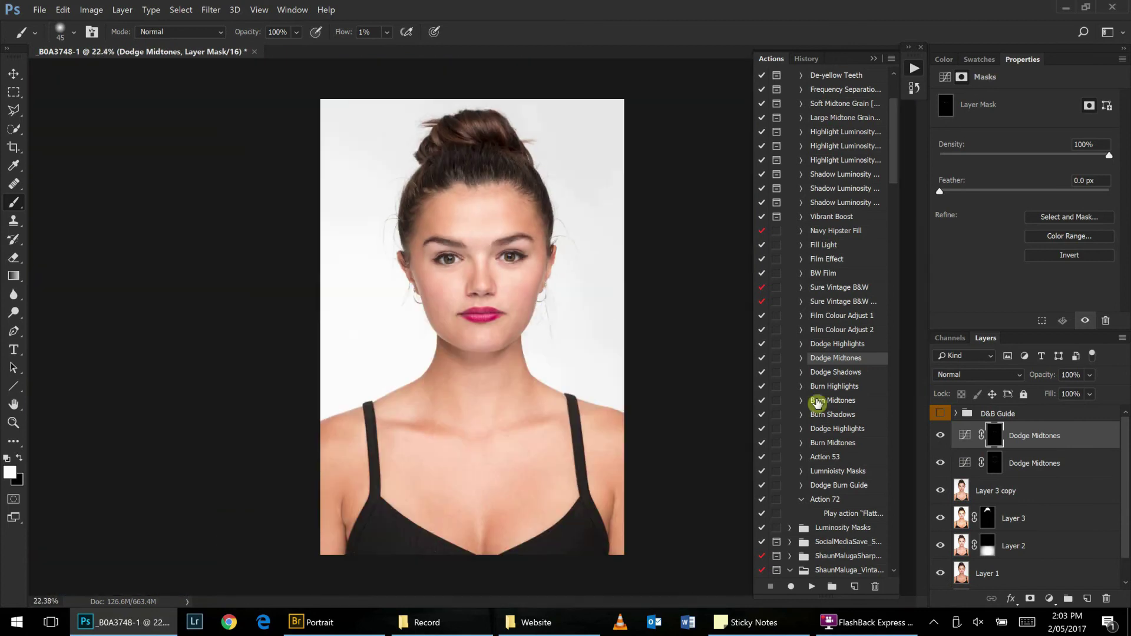
Lift the Dodge Midtones RGB curve midpoint to Input 127, Output 170.
left_click(964, 436)
left_click_drag(1042, 177, 1038, 184)
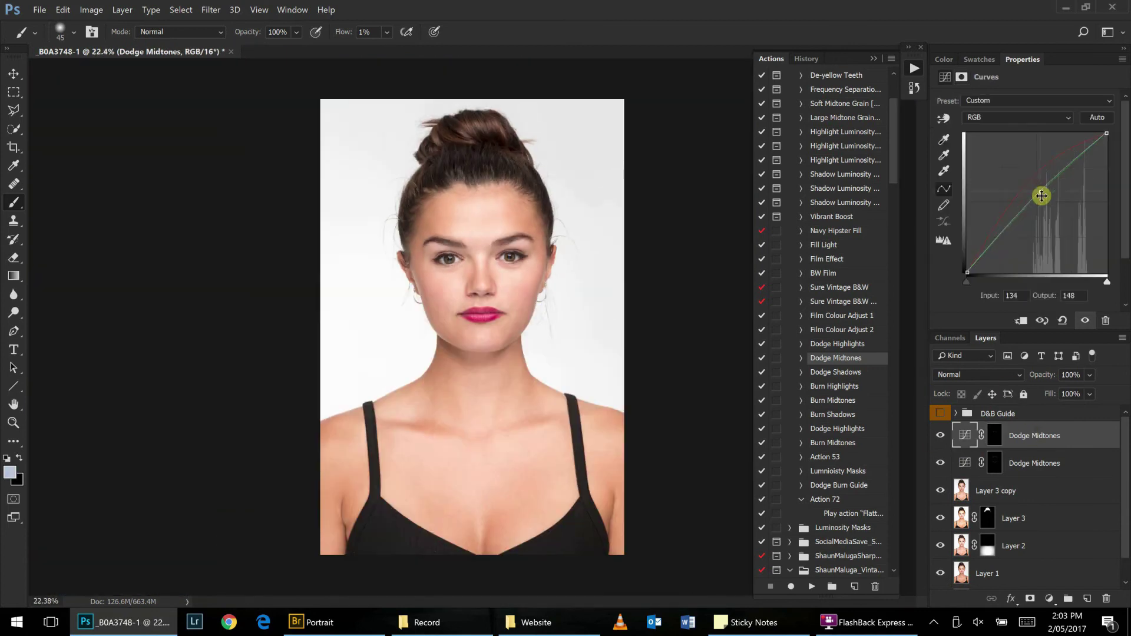
scroll(422, 271, "up", 5)
scroll(517, 353, "down", 2)
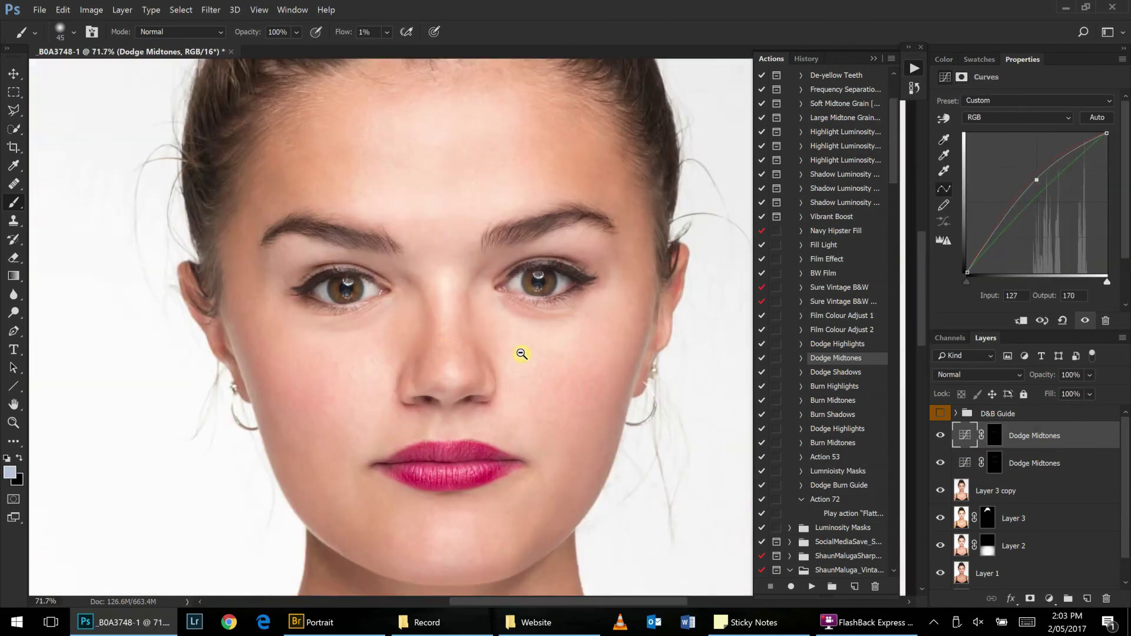
scroll(531, 354, "down", 1)
scroll(530, 354, "up", 4)
Add a new Layer 5 above Layer 3 copy and set the Clone Stamp to Lighten mode.
left_click(1002, 492)
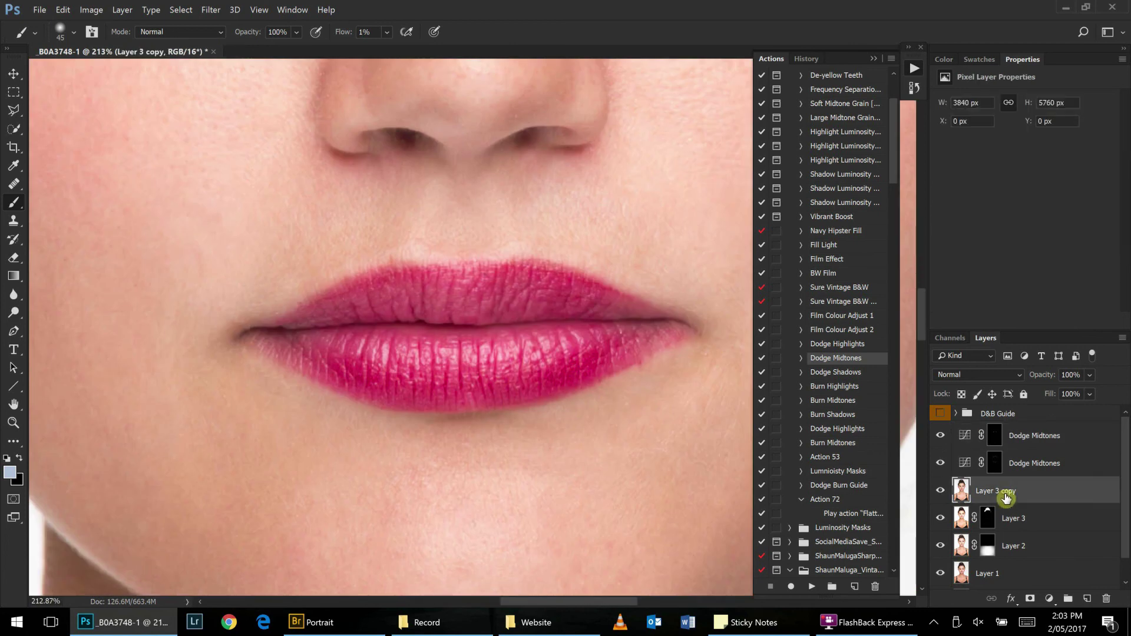
key("ctrl+shift+alt+n")
key("s")
scroll(690, 397, "up", 5)
left_click(190, 31)
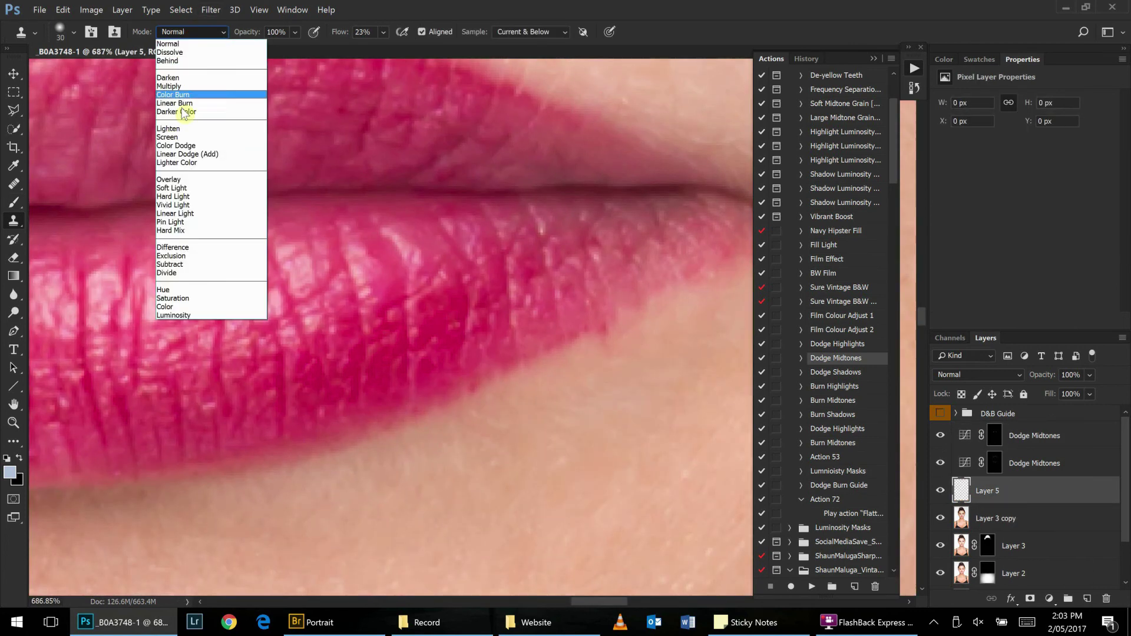
left_click(195, 121)
Clone skin along the lower lip's edge in Lighten mode, then switch cloning to Darken.
right_click(624, 365)
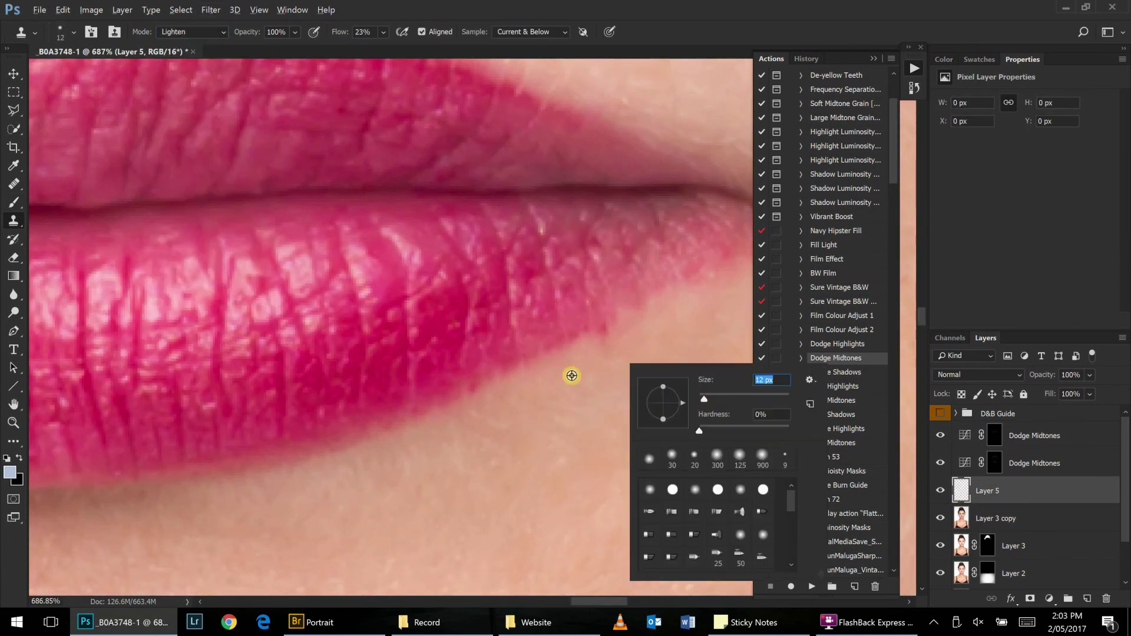
left_click(599, 338)
mouse_move(610, 331)
left_mouse_down()
mouse_move(629, 326)
mouse_move(503, 278)
mouse_move(325, 187)
mouse_move(302, 235)
mouse_move(335, 204)
mouse_move(533, 223)
mouse_move(604, 263)
mouse_move(545, 245)
mouse_move(245, 371)
mouse_move(177, 346)
mouse_move(349, 237)
left_mouse_up()
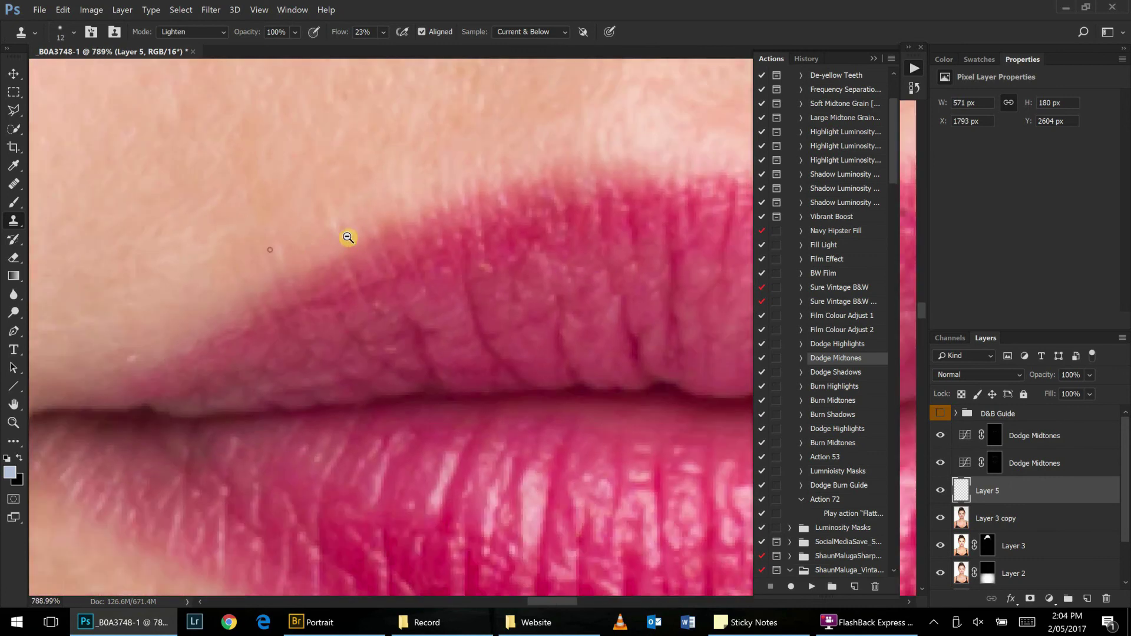
mouse_move(378, 184)
left_mouse_down()
mouse_move(299, 235)
mouse_move(508, 298)
mouse_move(687, 311)
mouse_move(607, 348)
left_mouse_up()
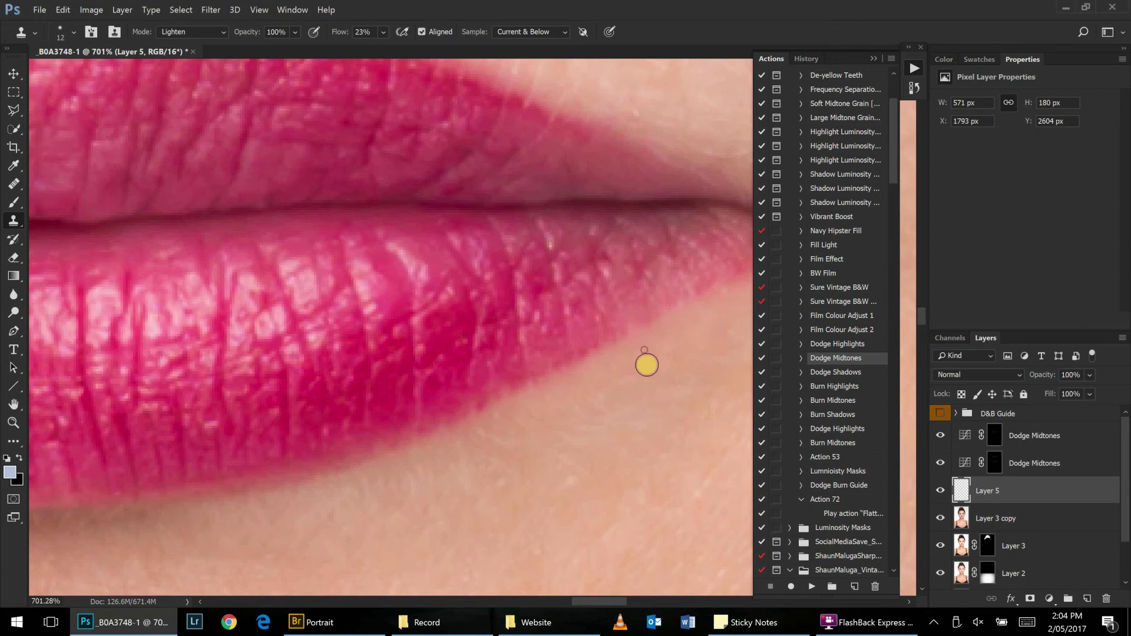
mouse_move(644, 295)
left_mouse_down()
mouse_move(523, 374)
mouse_move(205, 326)
left_mouse_up()
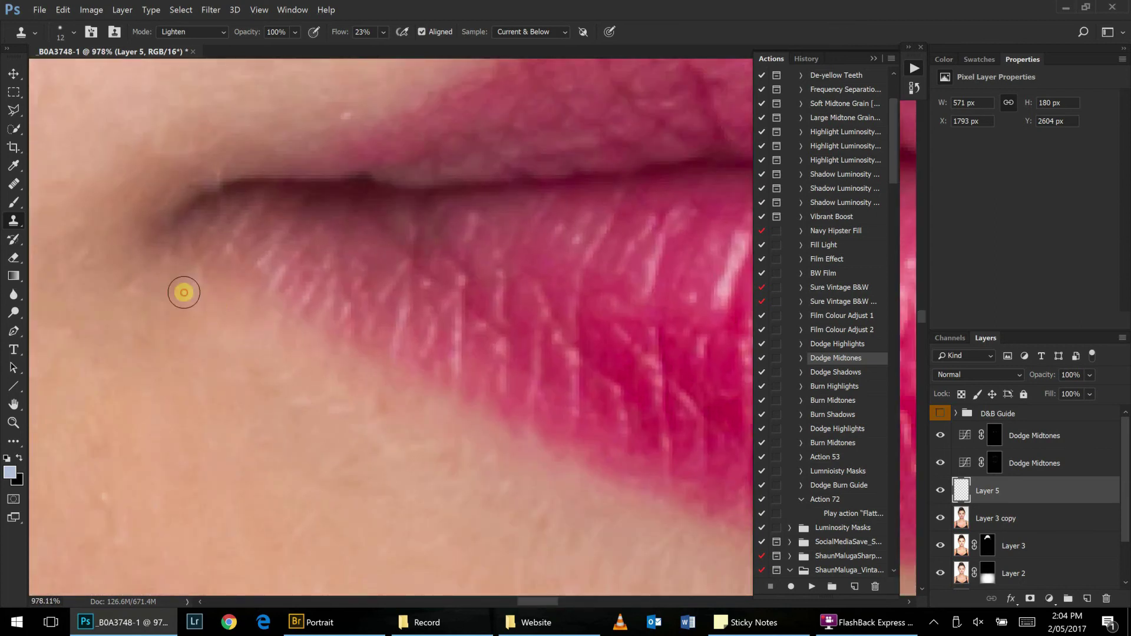
left_click(190, 32)
left_click(187, 77)
mouse_move(273, 306)
left_mouse_down()
mouse_move(403, 384)
mouse_move(554, 374)
mouse_move(516, 351)
left_mouse_up()
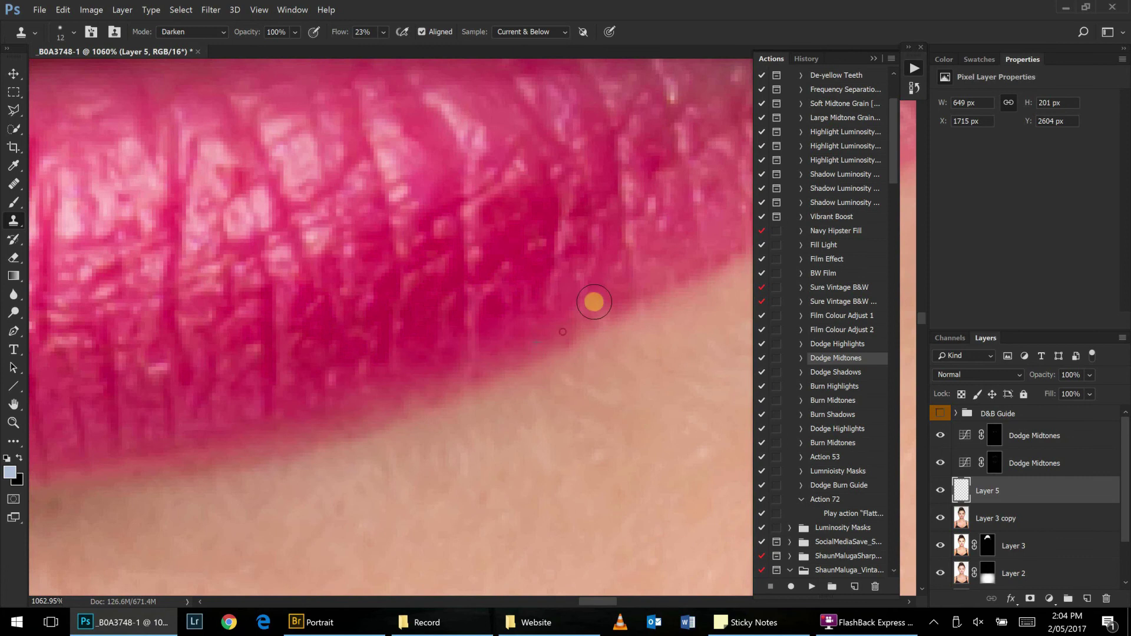
Clone over the lower lip's outer edge with a slightly smaller brush, then view the whole lips.
key("bracketleft")
left_click_drag(673, 281, 541, 326)
mouse_move(609, 290)
left_mouse_down()
mouse_move(301, 338)
mouse_move(482, 344)
mouse_move(489, 371)
left_mouse_up()
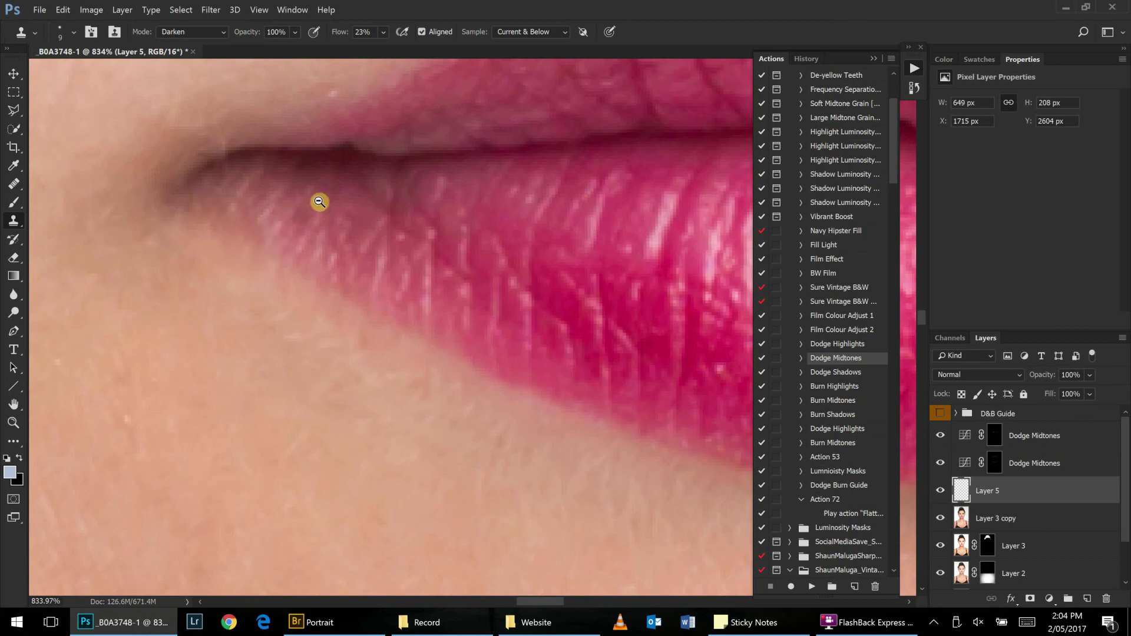
scroll(318, 197, "down", 5)
scroll(430, 172, "up", 8)
scroll(414, 237, "down", 2)
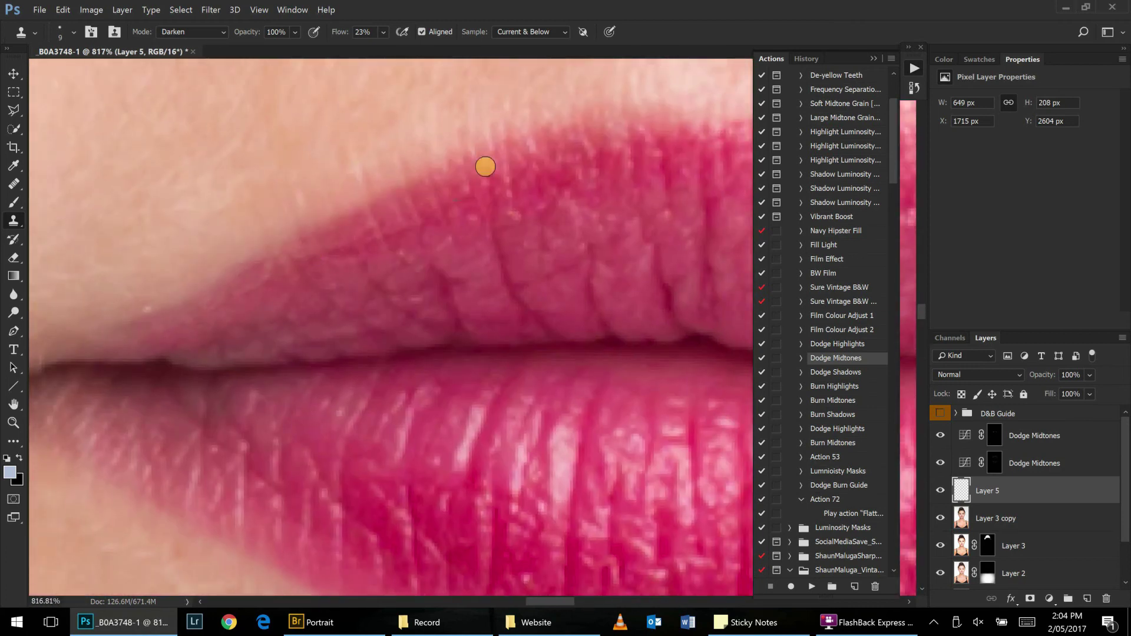
left_click_drag(485, 167, 409, 189)
scroll(465, 200, "down", 2)
scroll(386, 263, "down", 1)
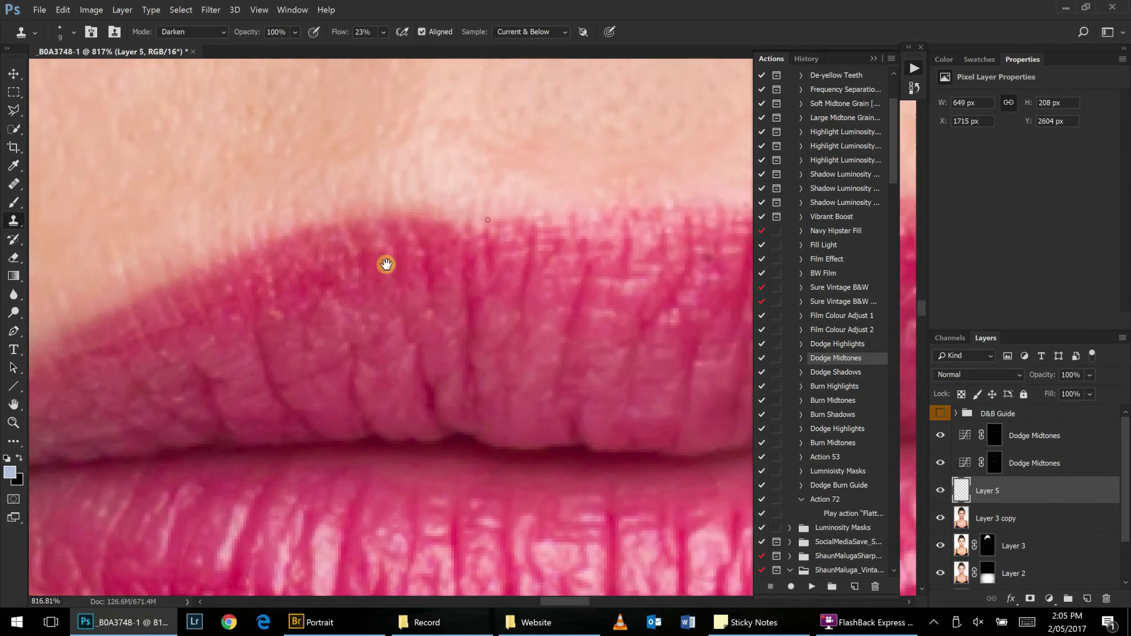
scroll(351, 267, "down", 1)
scroll(470, 268, "down", 2)
scroll(471, 268, "up", 5)
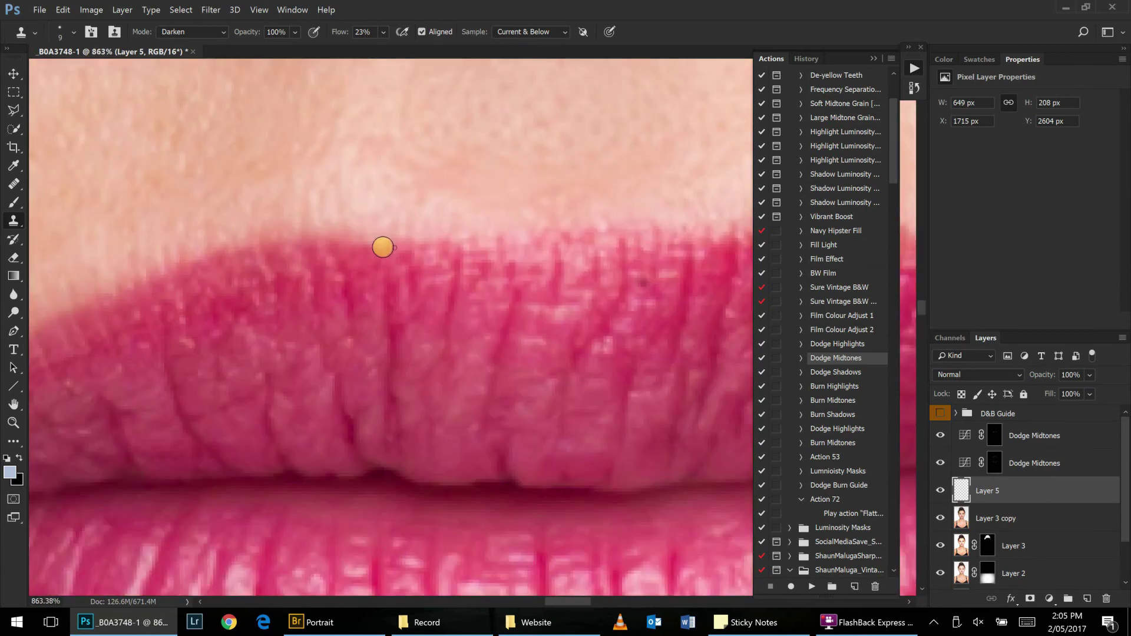
Extend the upper lip's outline upward with cloned pink on Layer 5.
key("ctrl+0")
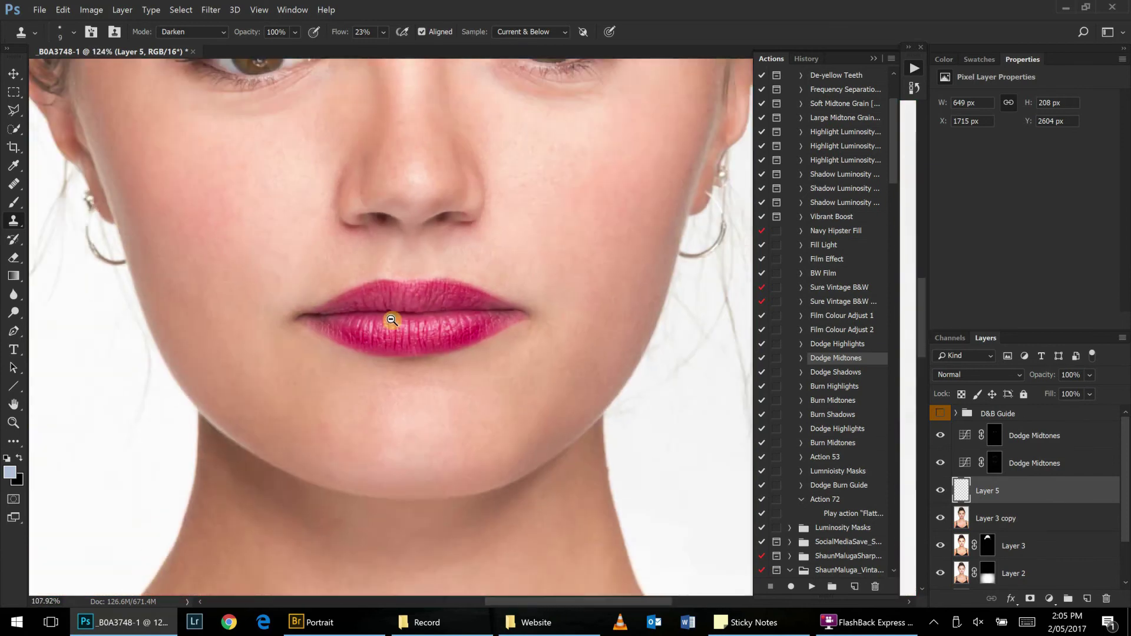
left_click_drag(496, 309, 498, 251)
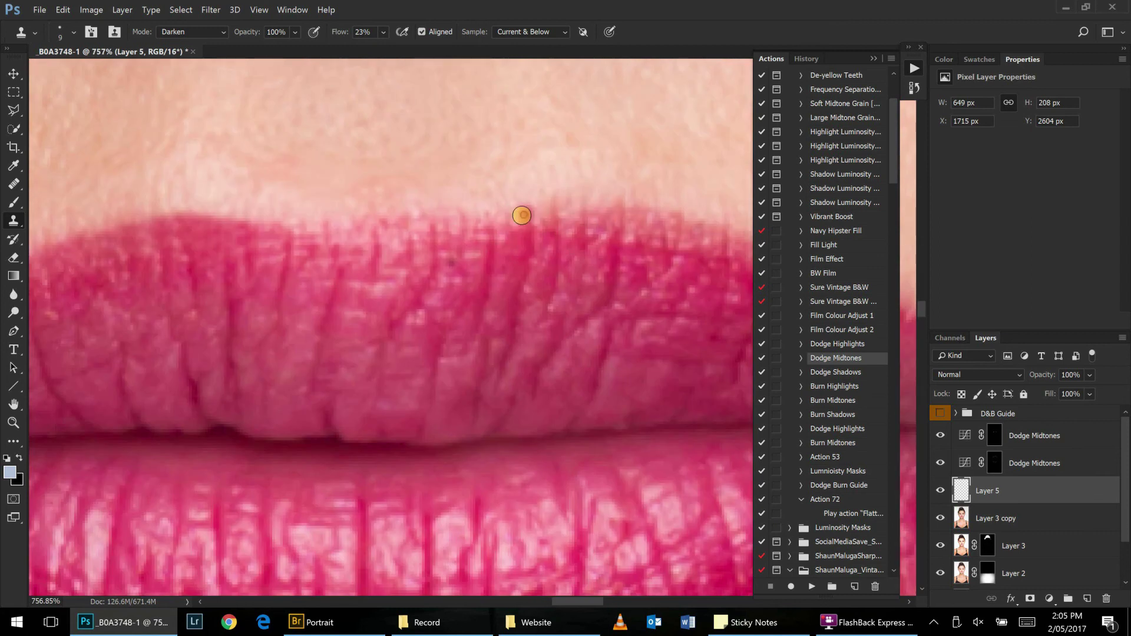
mouse_move(521, 215)
left_mouse_down()
mouse_move(624, 208)
mouse_move(584, 245)
left_mouse_up()
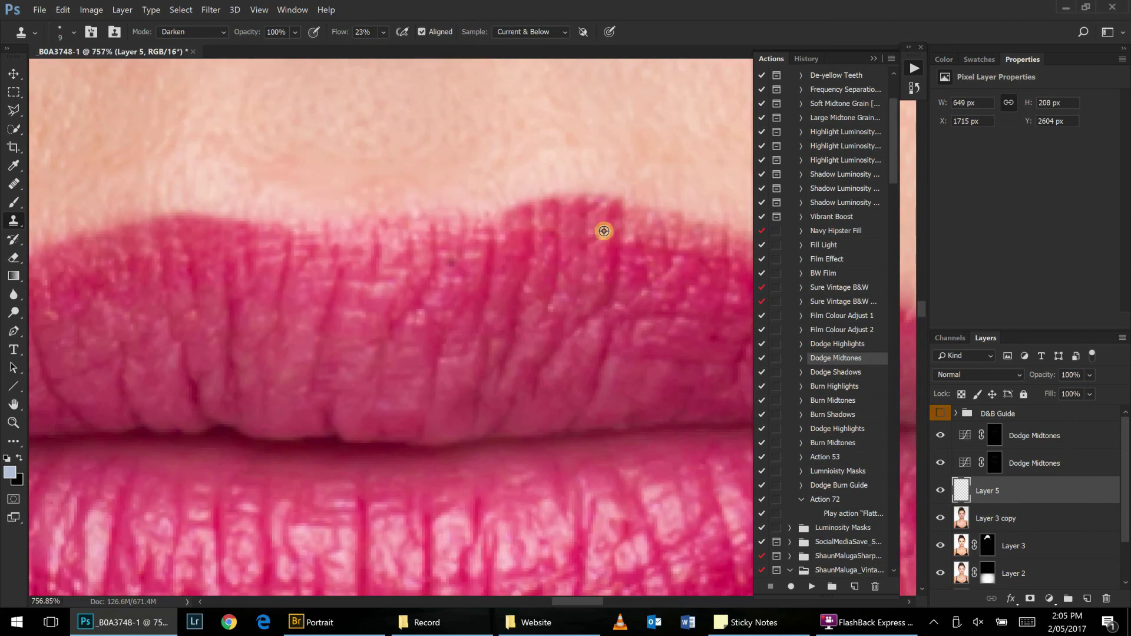
scroll(604, 231, "down", 5)
scroll(595, 240, "up", 5)
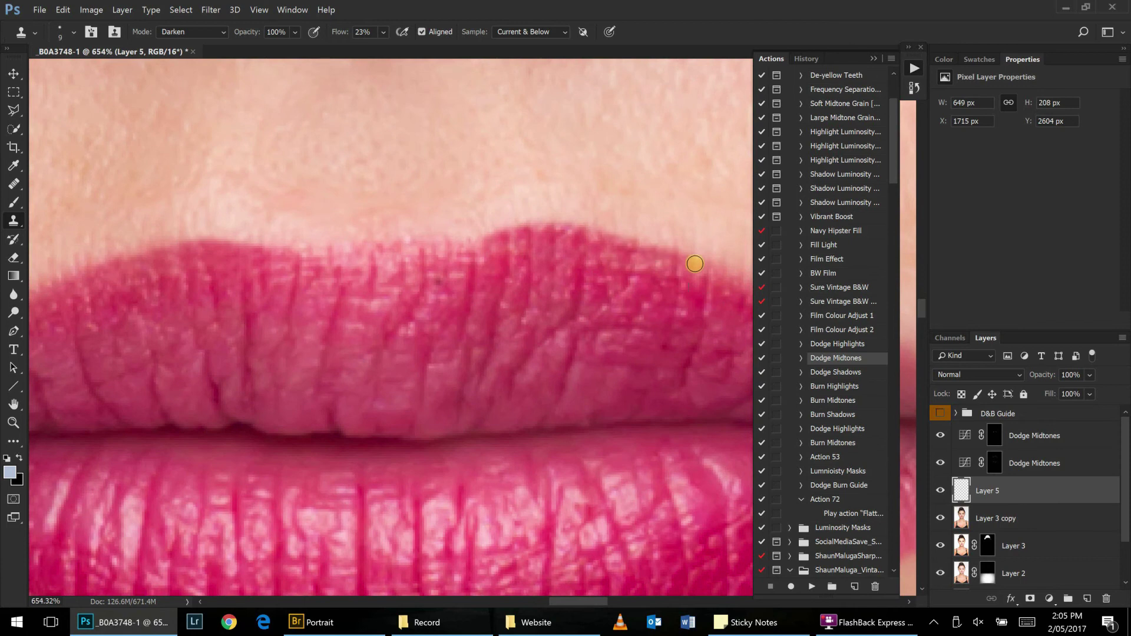
scroll(596, 260, "down", 3)
scroll(647, 278, "down", 1)
scroll(567, 263, "up", 4)
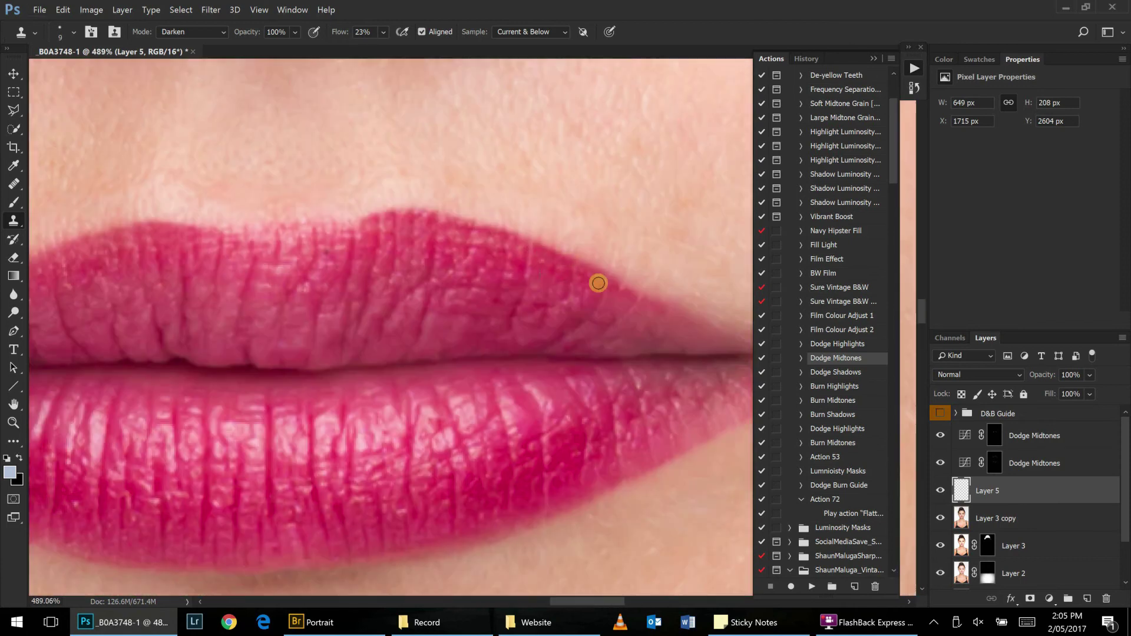
scroll(610, 281, "up", 1)
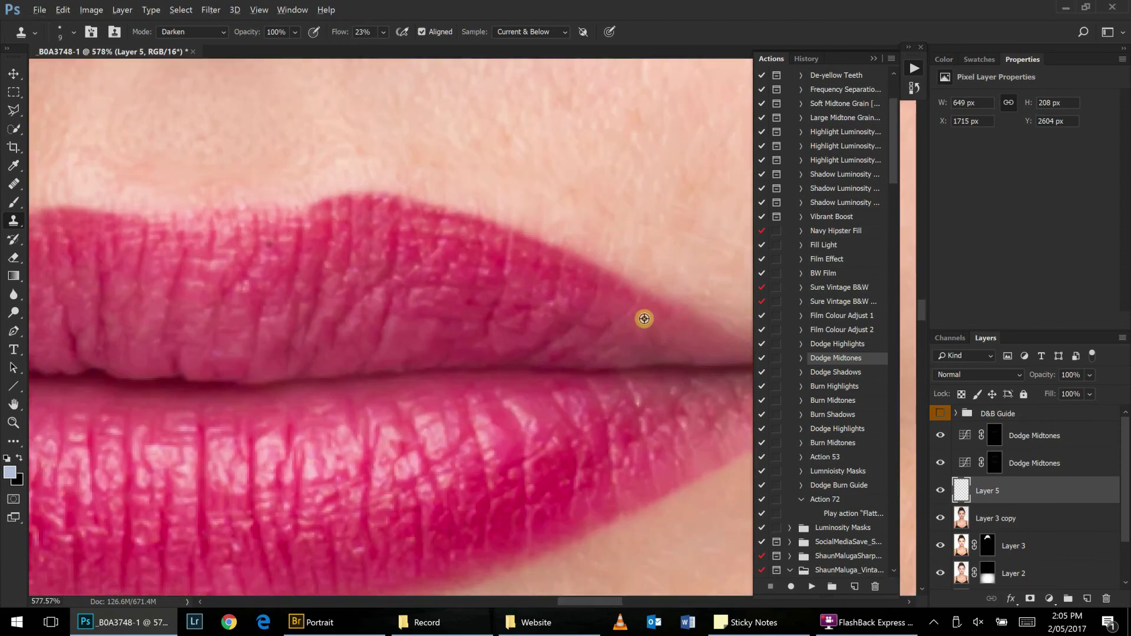
scroll(538, 313, "down", 1)
scroll(450, 288, "down", 3)
scroll(452, 283, "up", 3)
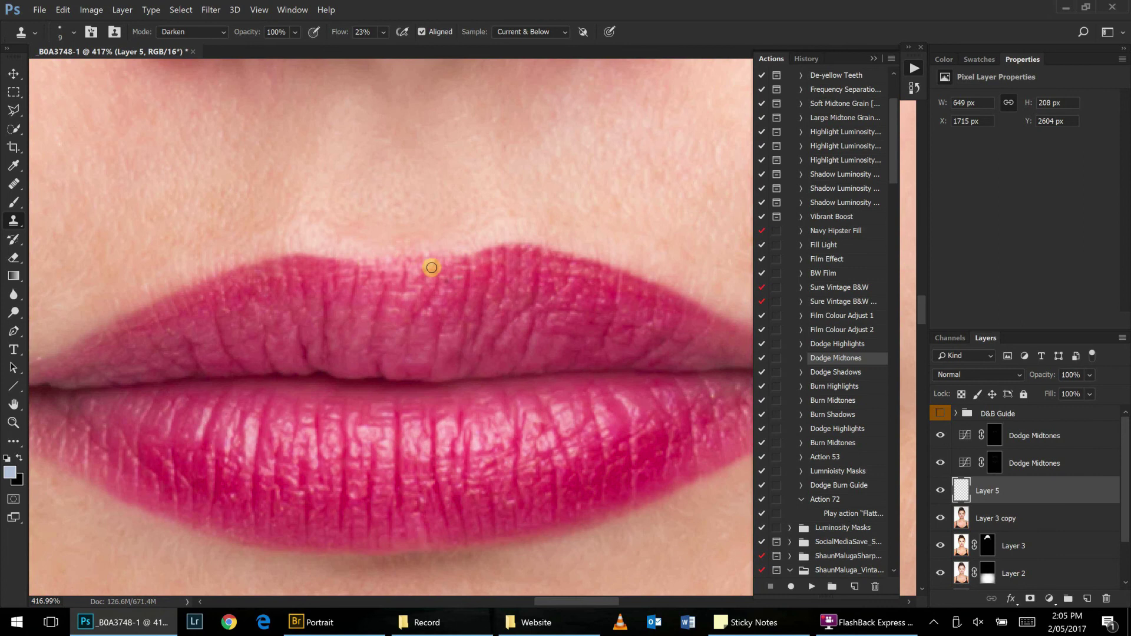
Switch cloning to Lighten mode for the corners and toggle Layer 5 to compare before and after.
left_click(191, 32)
left_click(189, 133)
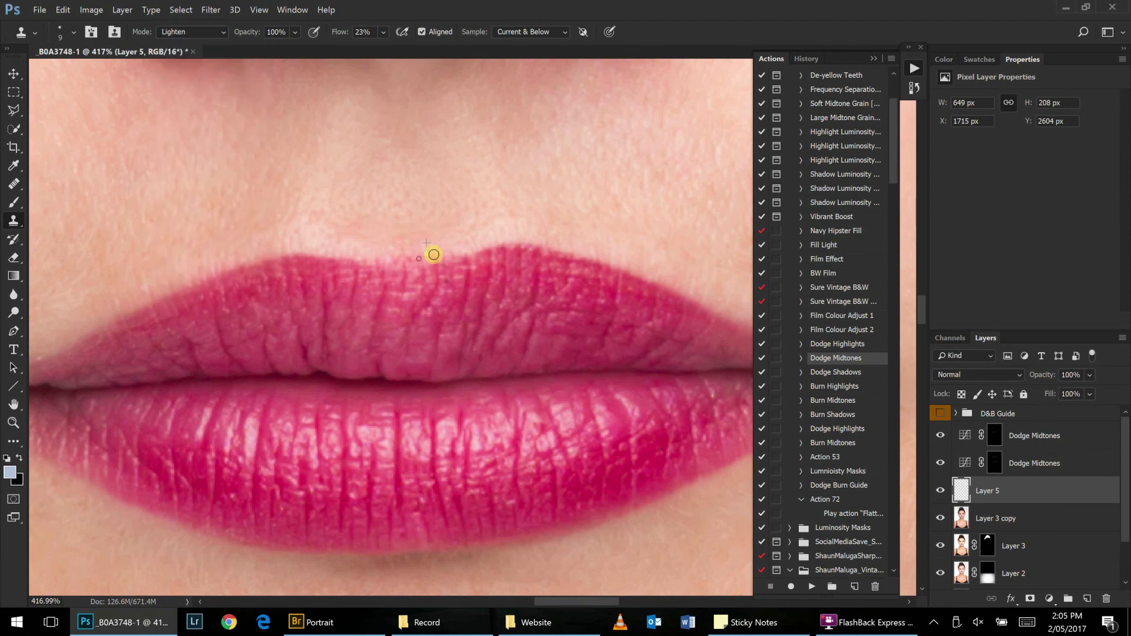
scroll(391, 260, "down", 5)
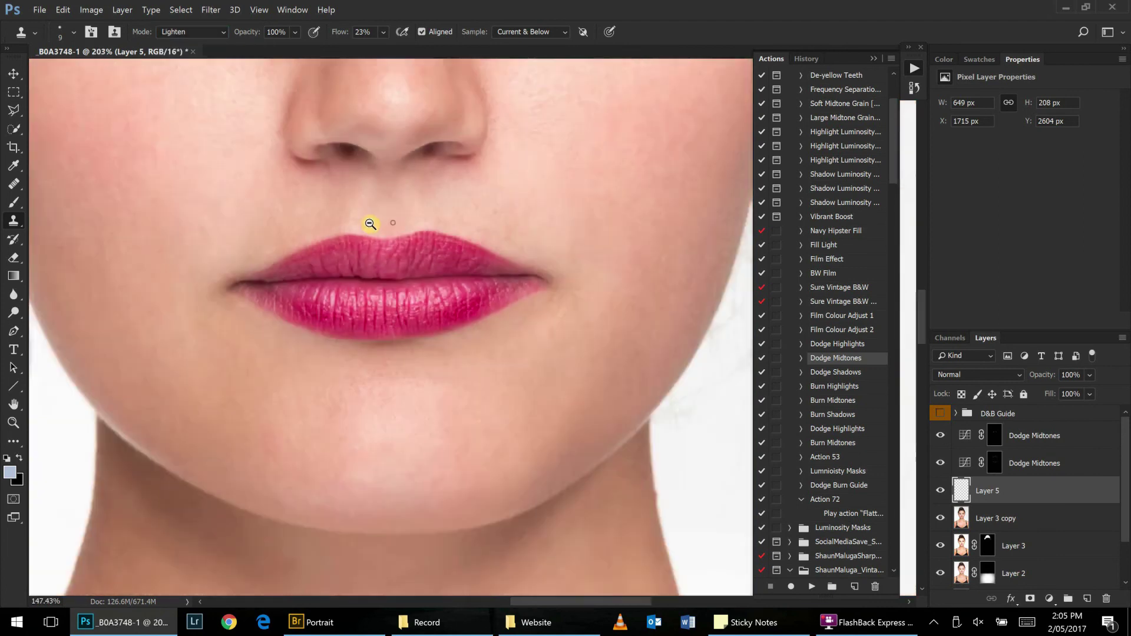
left_click(943, 492)
left_click(943, 492)
left_click(943, 492)
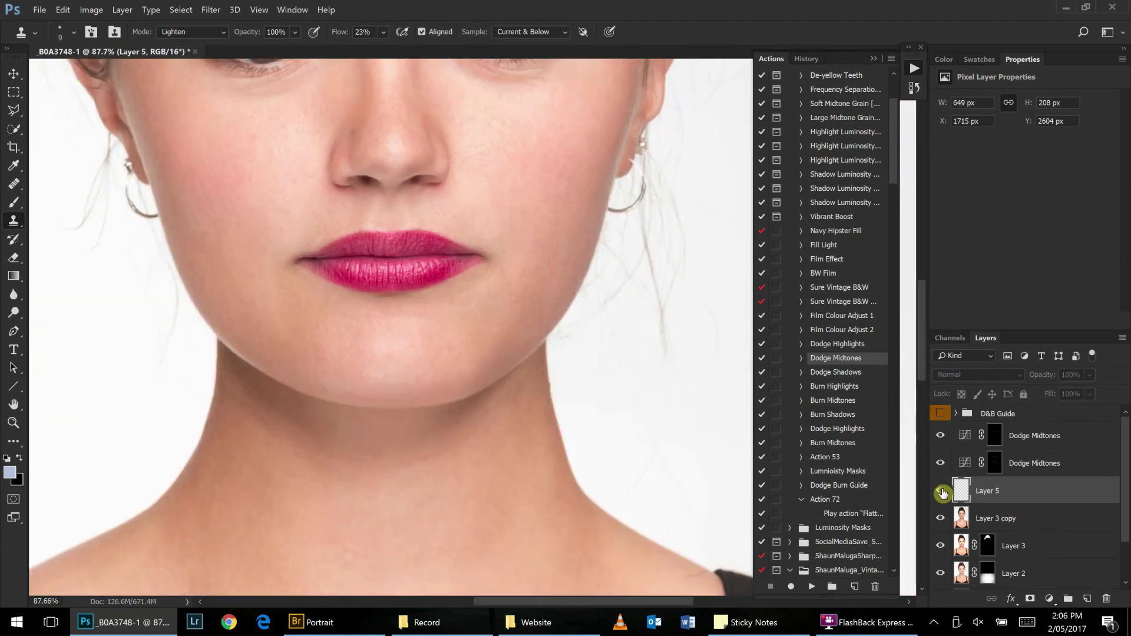
left_click(943, 492)
scroll(533, 281, "up", 6)
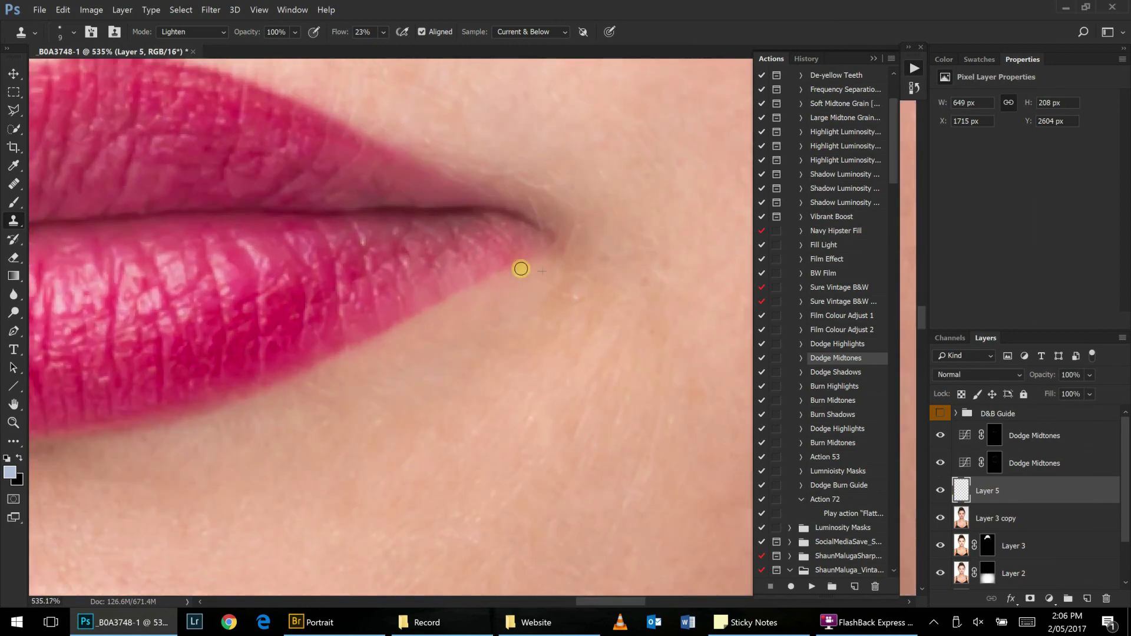
scroll(561, 274, "down", 6)
scroll(369, 272, "up", 6)
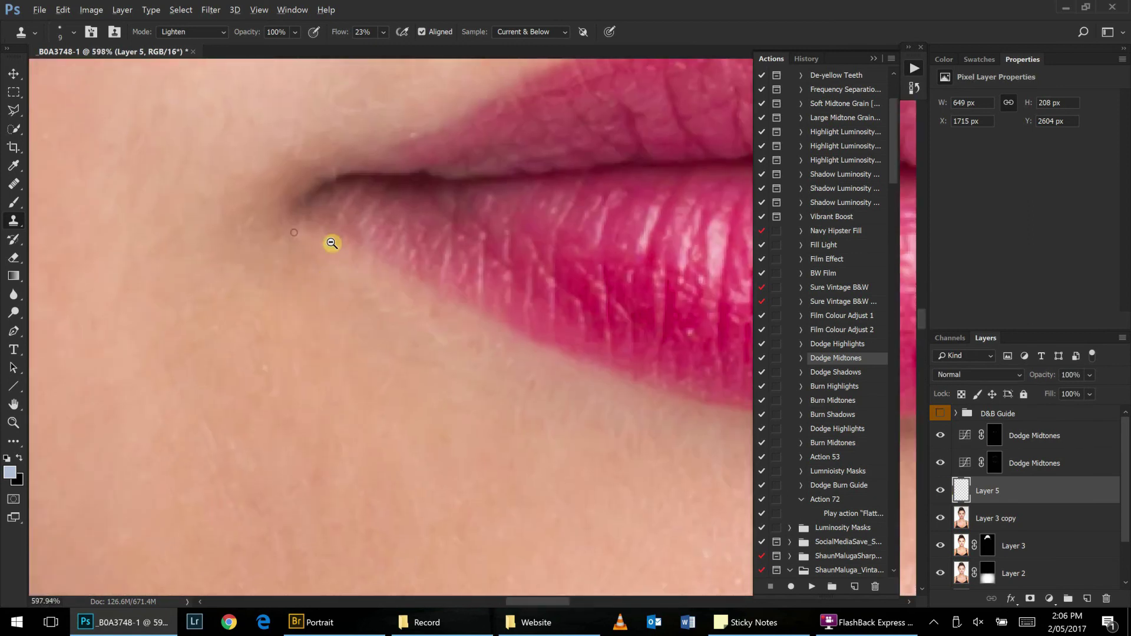
scroll(332, 243, "down", 5)
scroll(505, 232, "down", 2)
scroll(505, 328, "up", 5)
scroll(462, 323, "up", 1)
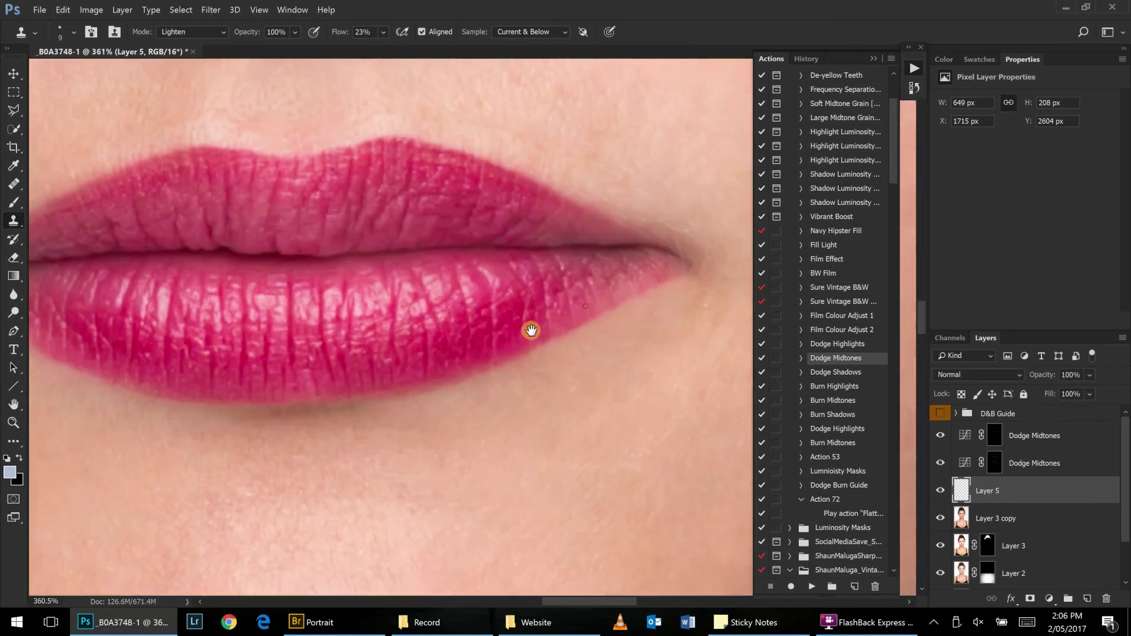
left_click_drag(531, 331, 524, 335)
Add a new layer and paint pink over the lower lip's right corner with a 20 px soft brush.
key("b")
key("ctrl+shift+alt+n")
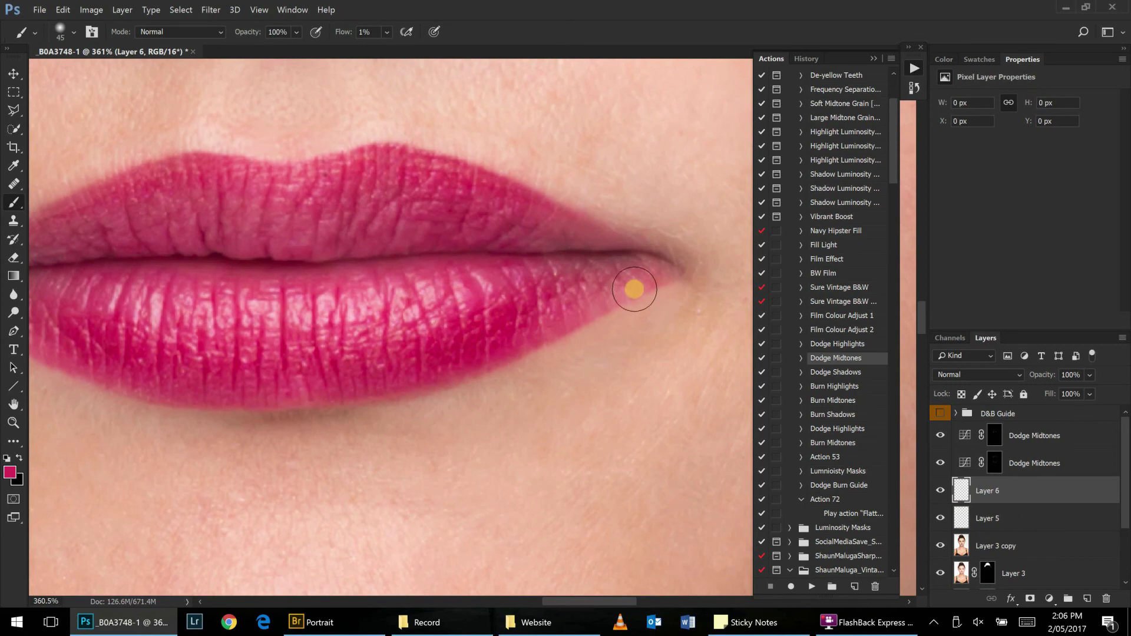
key("bracketleft")
key("bracketleft")
key("bracketleft")
mouse_move(609, 293)
left_mouse_down()
mouse_move(675, 272)
mouse_move(581, 306)
left_mouse_up()
Set Layer 6 to Color blend mode at 41% opacity.
left_click(978, 375)
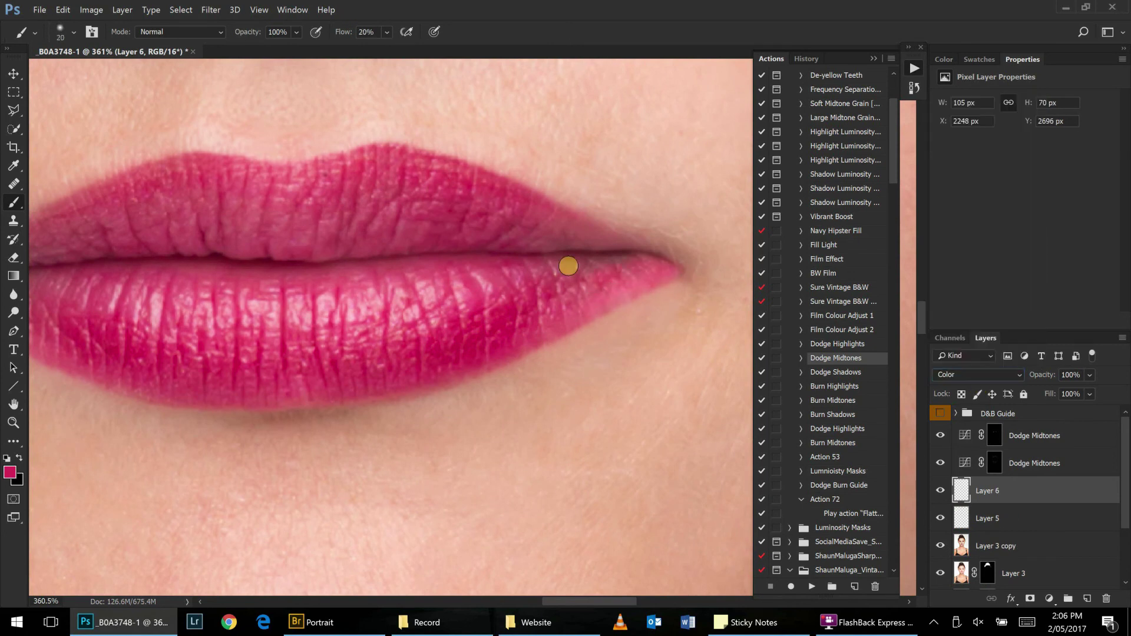
left_click(978, 374)
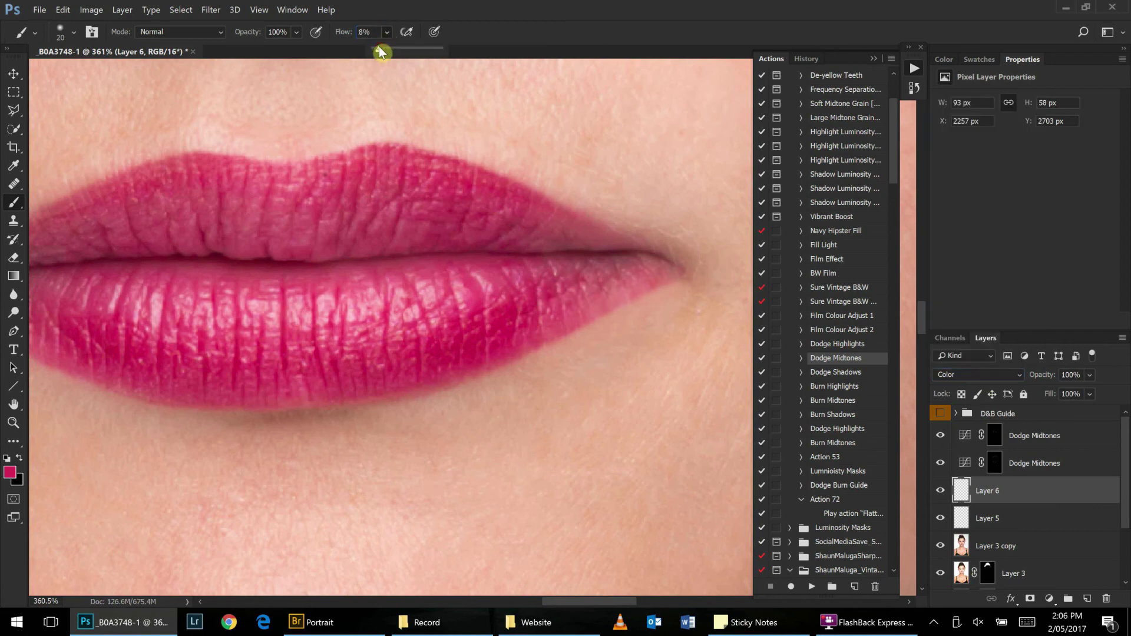
left_click_drag(1042, 375, 1052, 387)
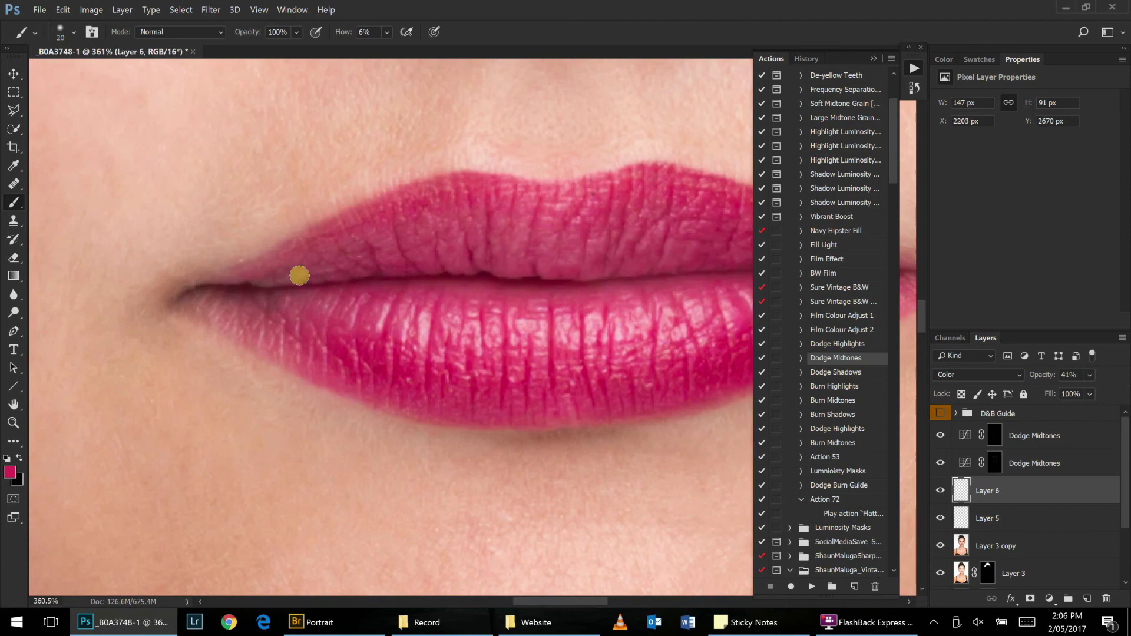
Sample the lip pink and brush it into the left lip corner at 10% flow.
left_click(348, 289, "alt")
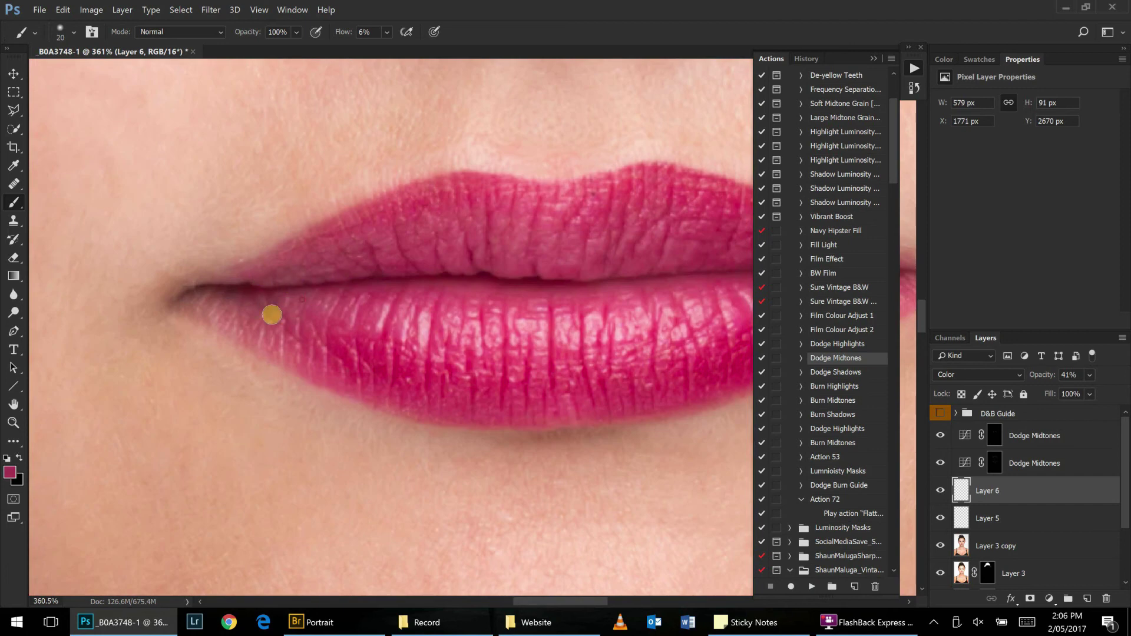
key("shift+1")
left_click_drag(261, 333, 231, 313)
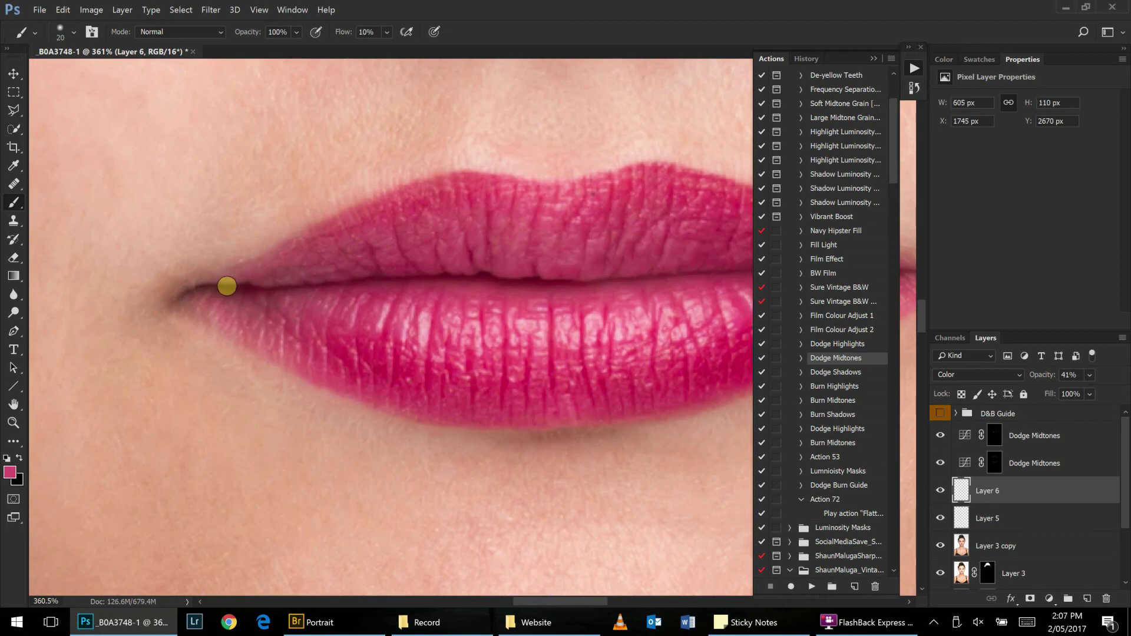
scroll(292, 278, "down", 10)
scroll(442, 273, "down", 2)
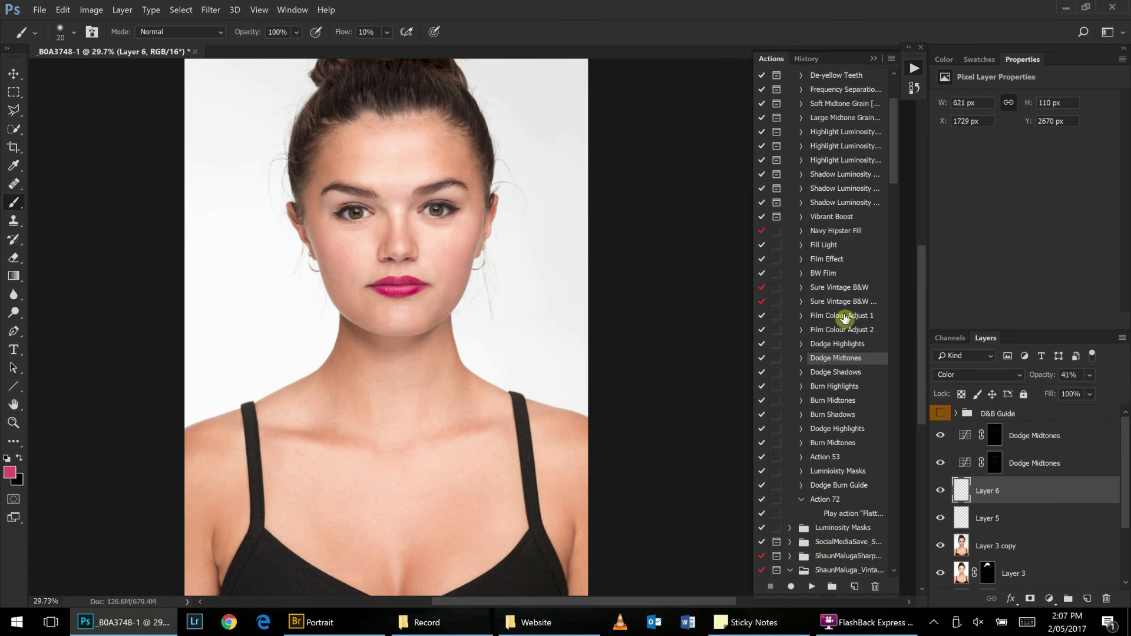
Run the Burn Midtones action, darken its curve, and invert its mask to hide the effect.
left_click(833, 401)
left_click(812, 586)
left_click_drag(1034, 230, 1040, 231)
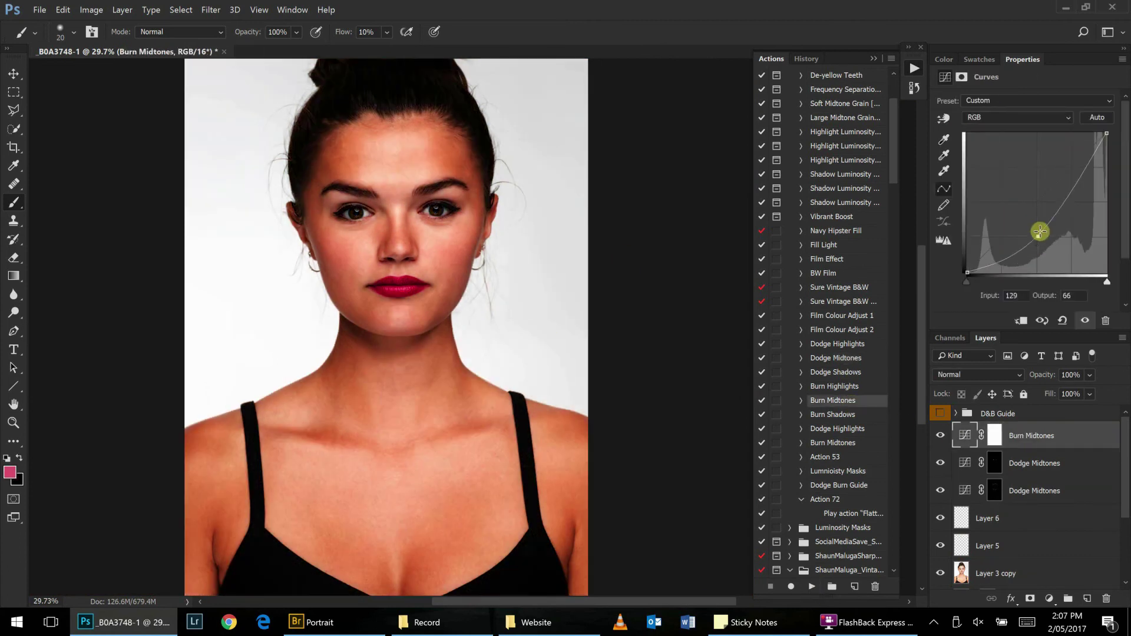
left_click(995, 435)
key("ctrl+i")
Brush white onto the Burn Midtones mask at 175 px over cheek, neck and chest, comparing with it hidden.
scroll(409, 235, "up", 3)
key("d")
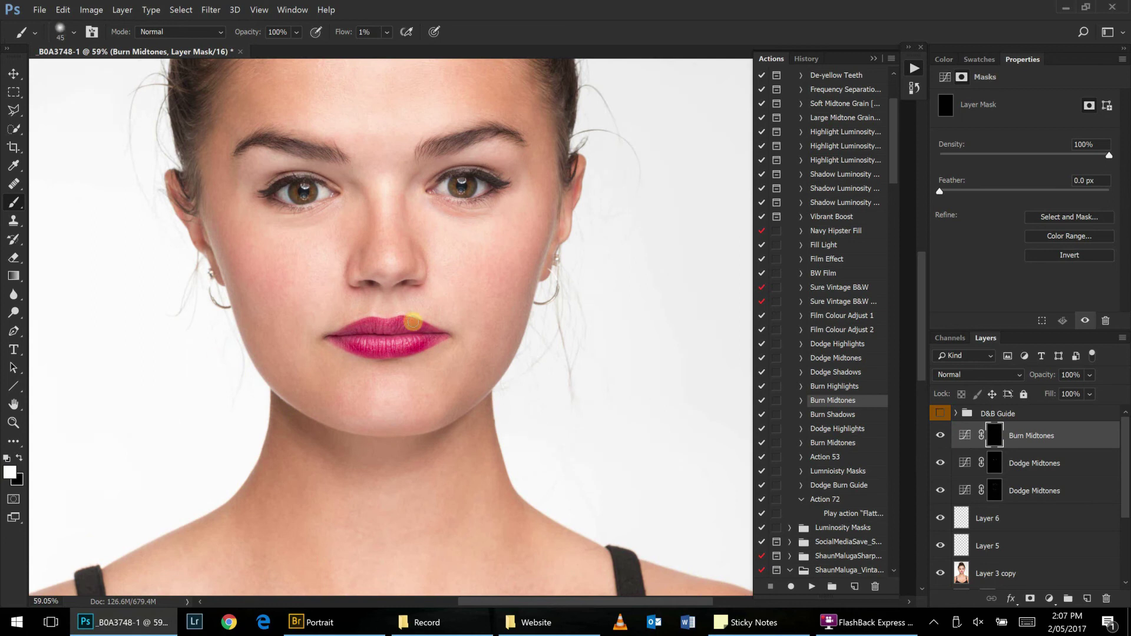
key("bracketright")
key("bracketright")
key("bracketright")
key("bracketright")
key("bracketright")
key("bracketright")
scroll(544, 190, "up", 3)
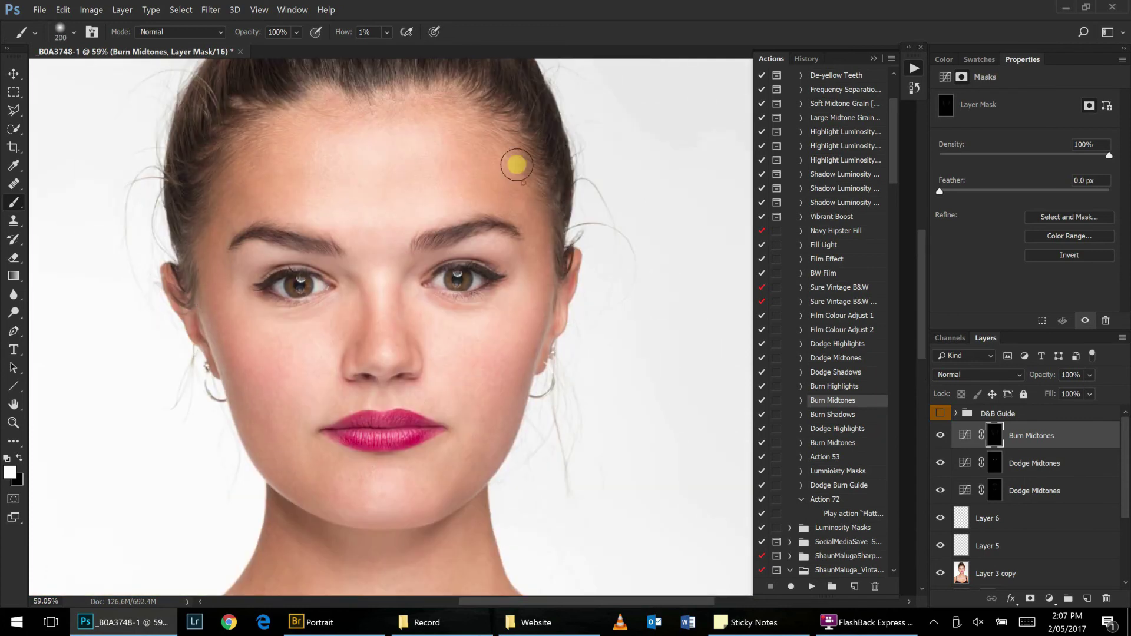
scroll(536, 316, "down", 2)
scroll(536, 316, "down", 2)
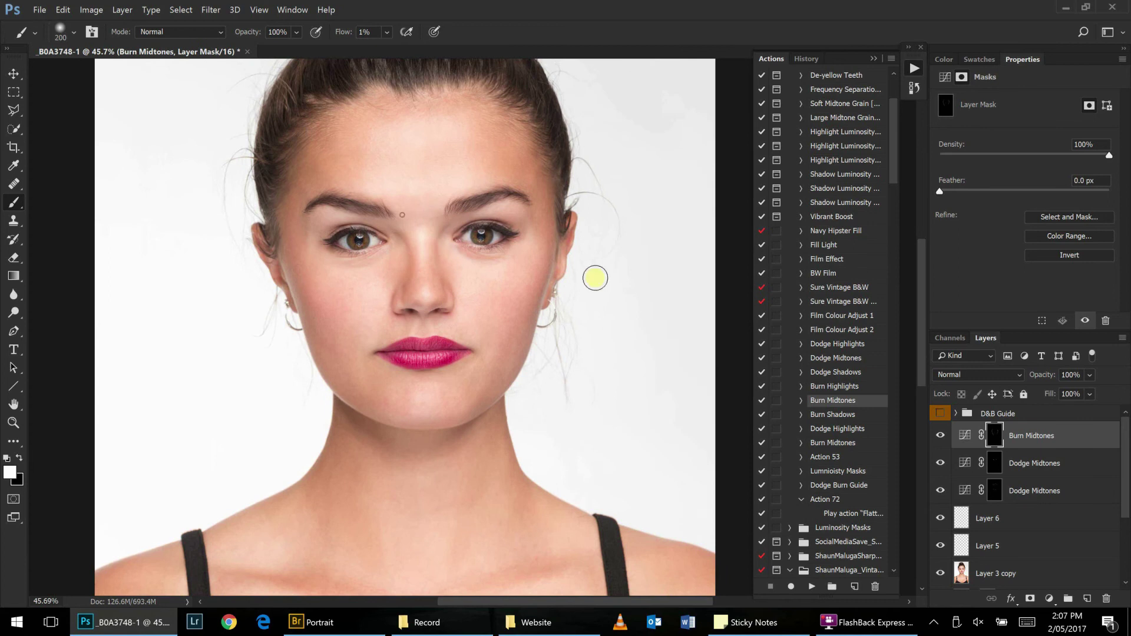
left_click(941, 435)
scroll(480, 316, "down", 2)
scroll(561, 308, "up", 1)
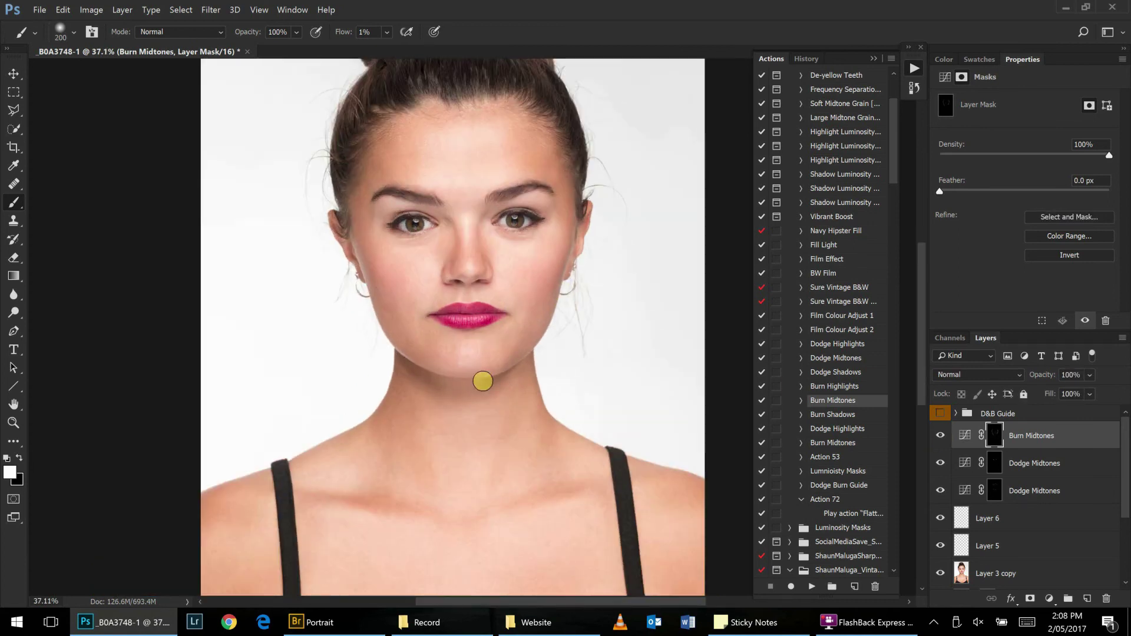
scroll(495, 407, "down", 3)
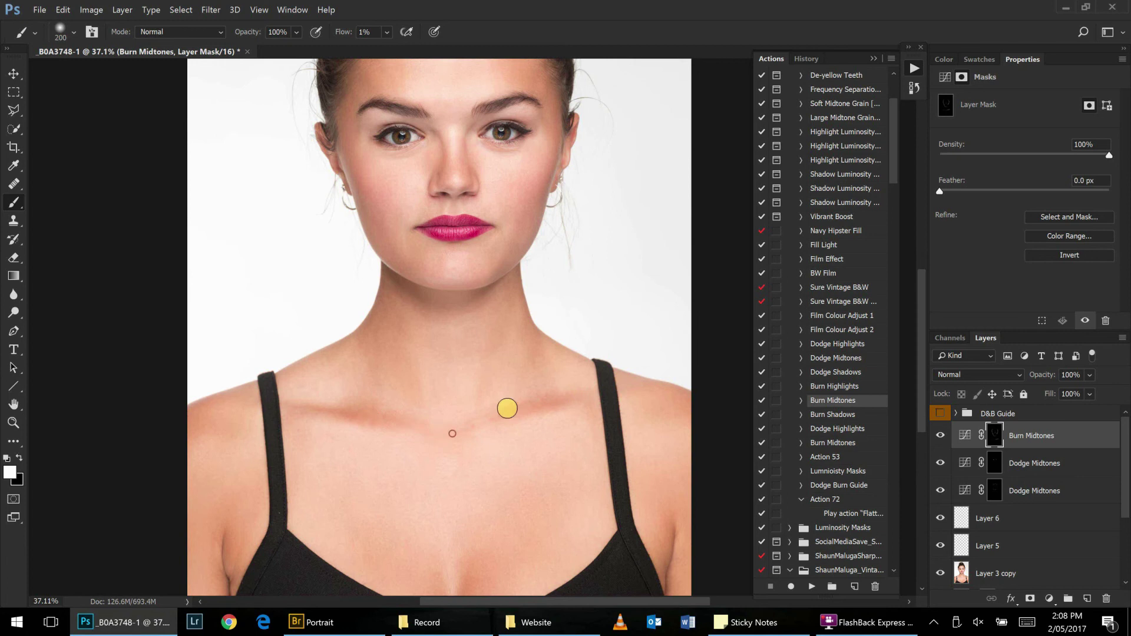
scroll(506, 404, "down", 3)
scroll(472, 418, "up", 2)
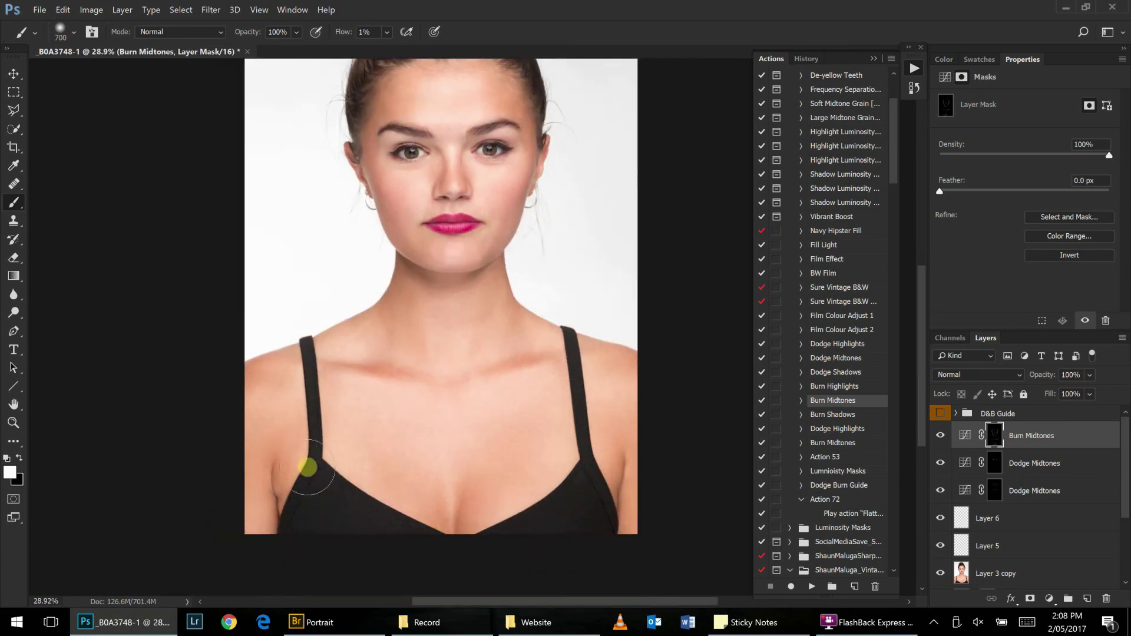
Resize the brush to 400 px and select the Dodge Midtones layer mask.
key("bracketright")
key("bracketright")
key("bracketright")
key("bracketleft")
key("bracketleft")
key("bracketleft")
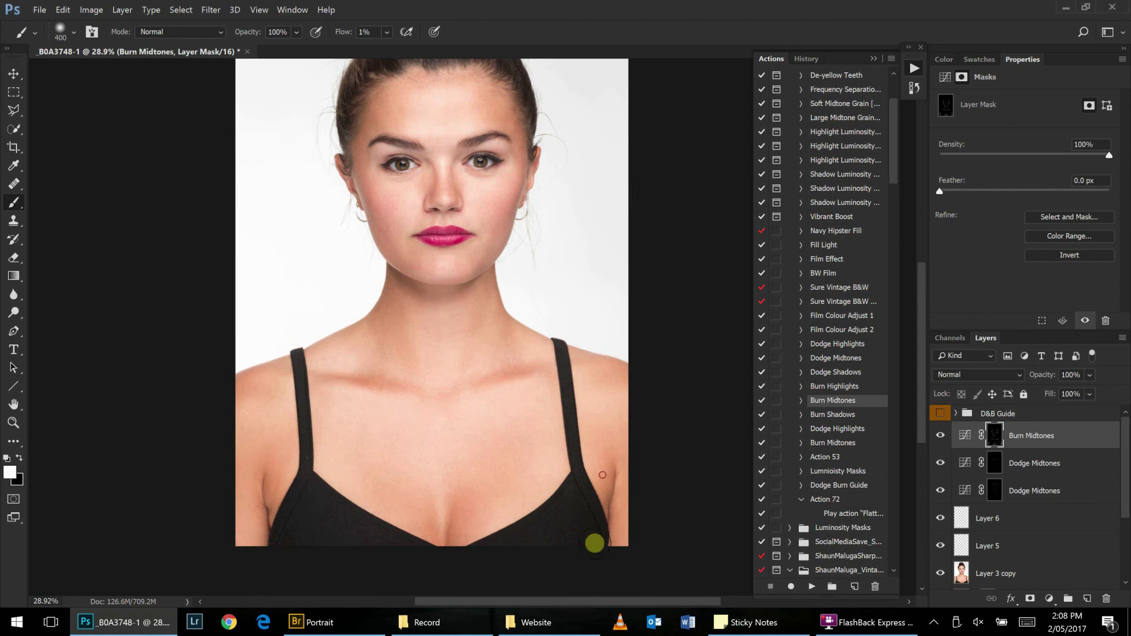
left_click(1018, 464)
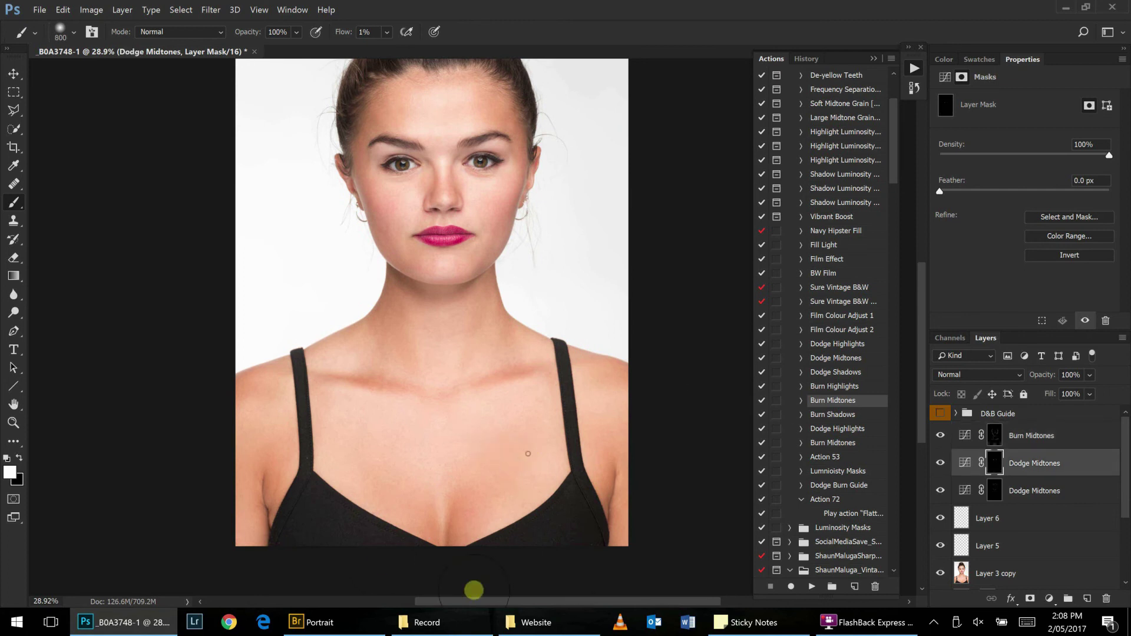
Review the dodge-and-burn result, zooming in on the eyes and nose and back to fit.
key("bracketright")
key("bracketleft")
key("bracketleft")
key("bracketleft")
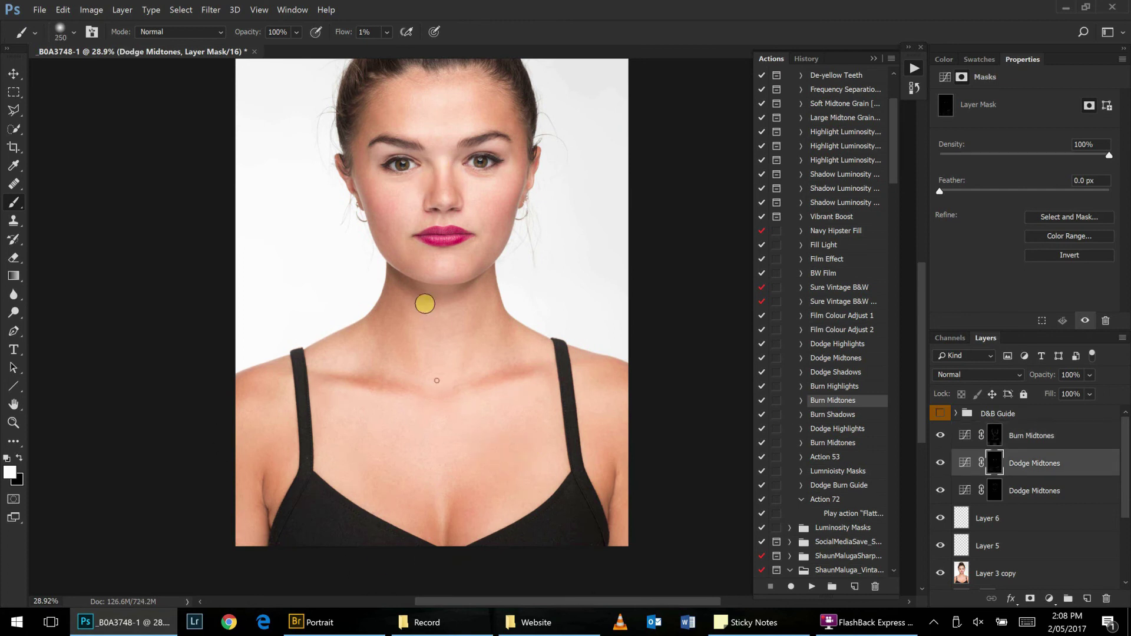
left_click(431, 363, "ctrl+alt")
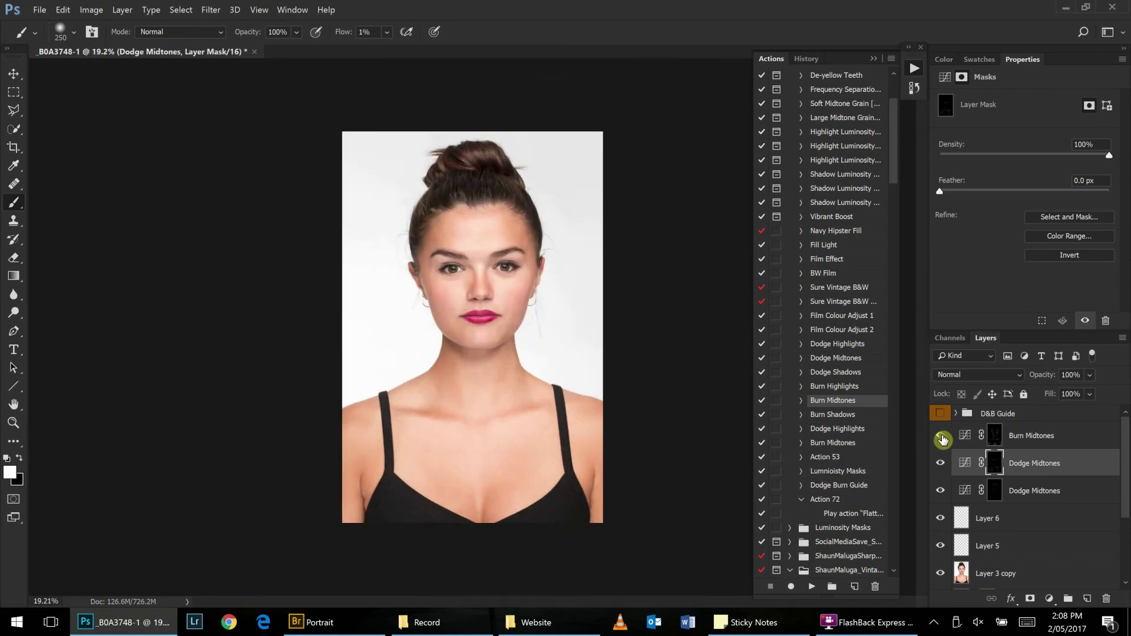
key("ctrl+plus")
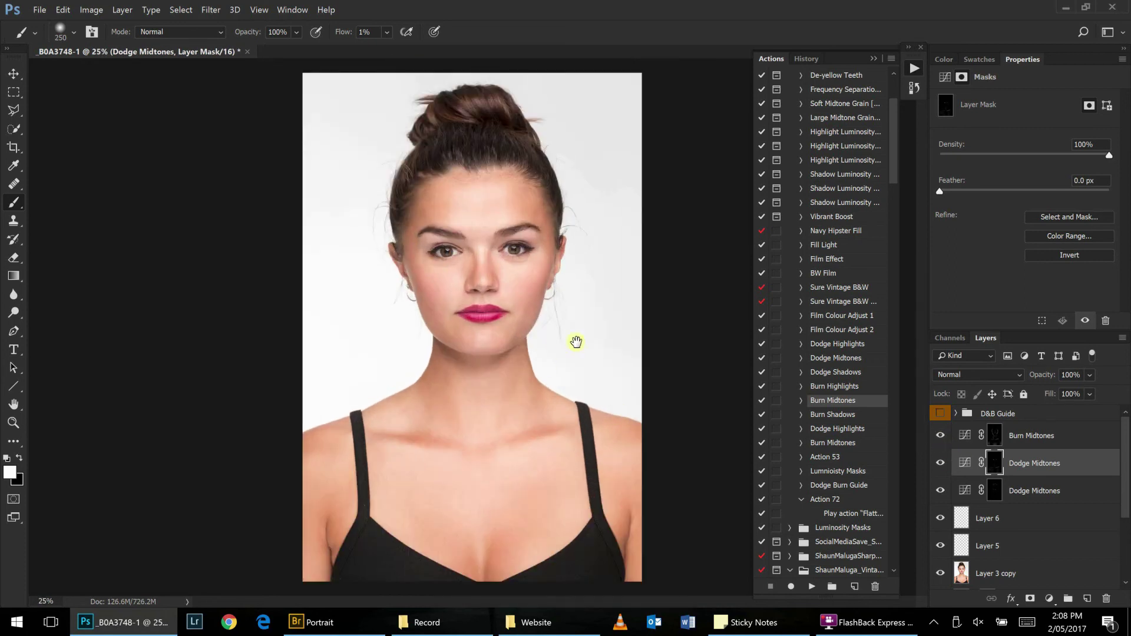
left_click_drag(576, 342, 787, 444)
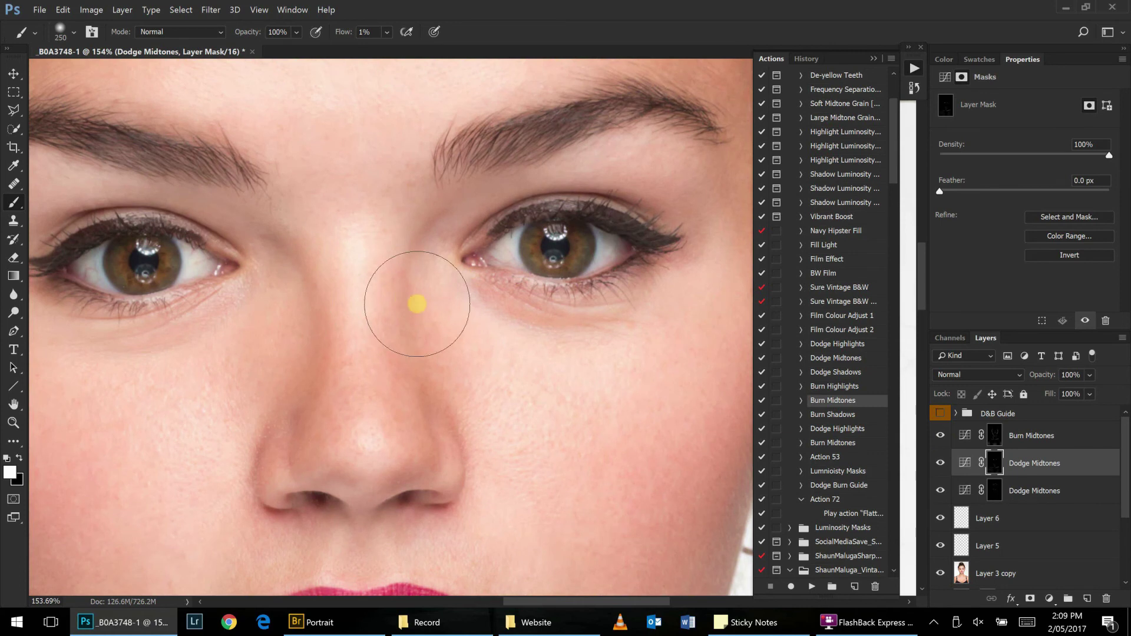
key("ctrl+0")
Stamp all visible layers into a new merged layer, Layer 6 copy.
left_click(866, 622)
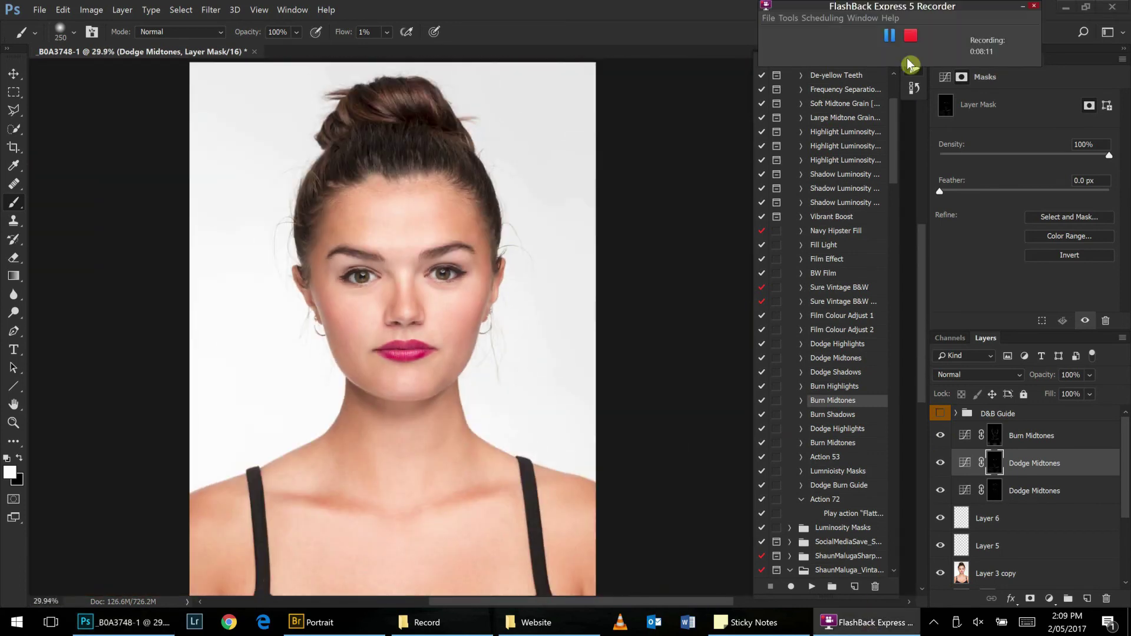
left_click(1010, 533)
key("F6")
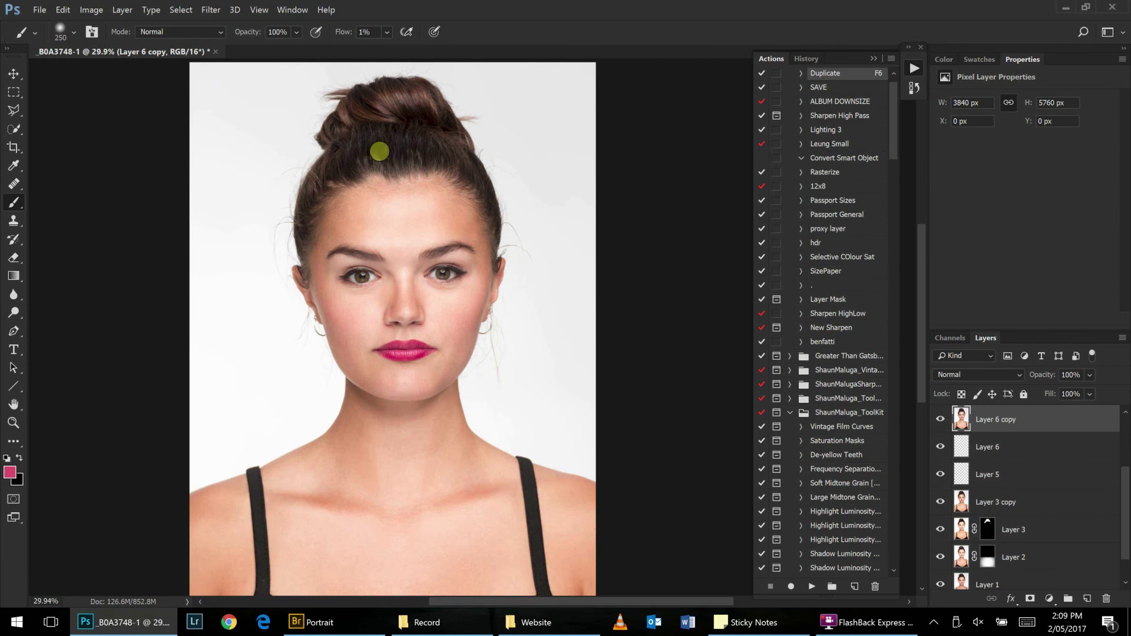
Dodge the hair highlights at 6% exposure with a 200 px brush.
scroll(380, 151, "up", 3)
scroll(455, 256, "up", 3)
key("o")
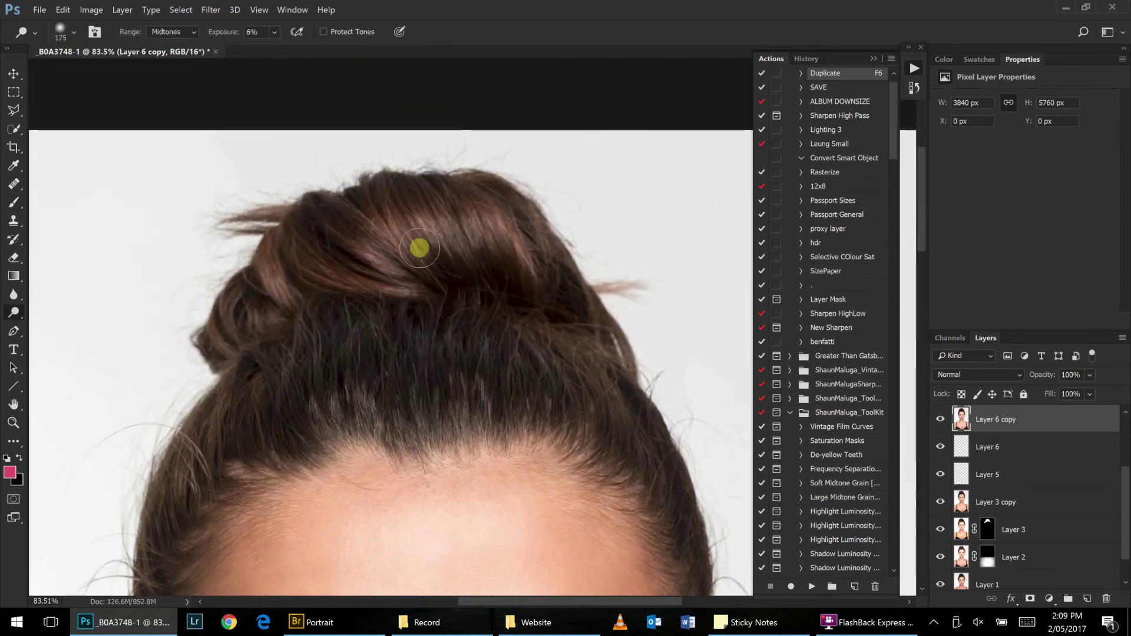
key("bracketright")
left_click_drag(303, 442, 301, 324)
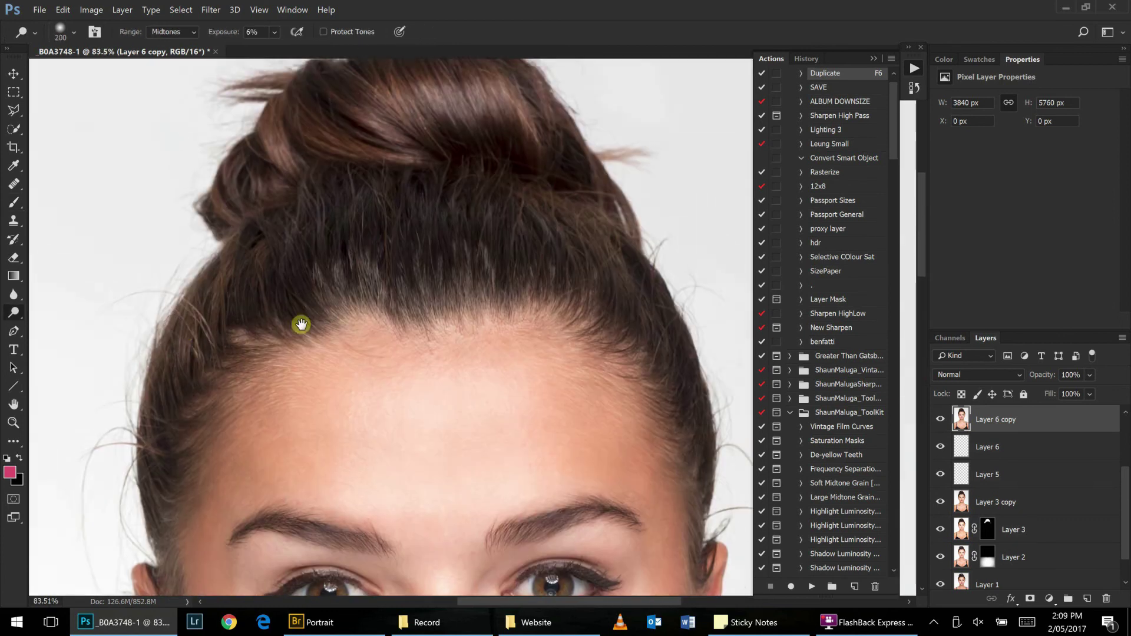
left_click(174, 31)
left_click(167, 62)
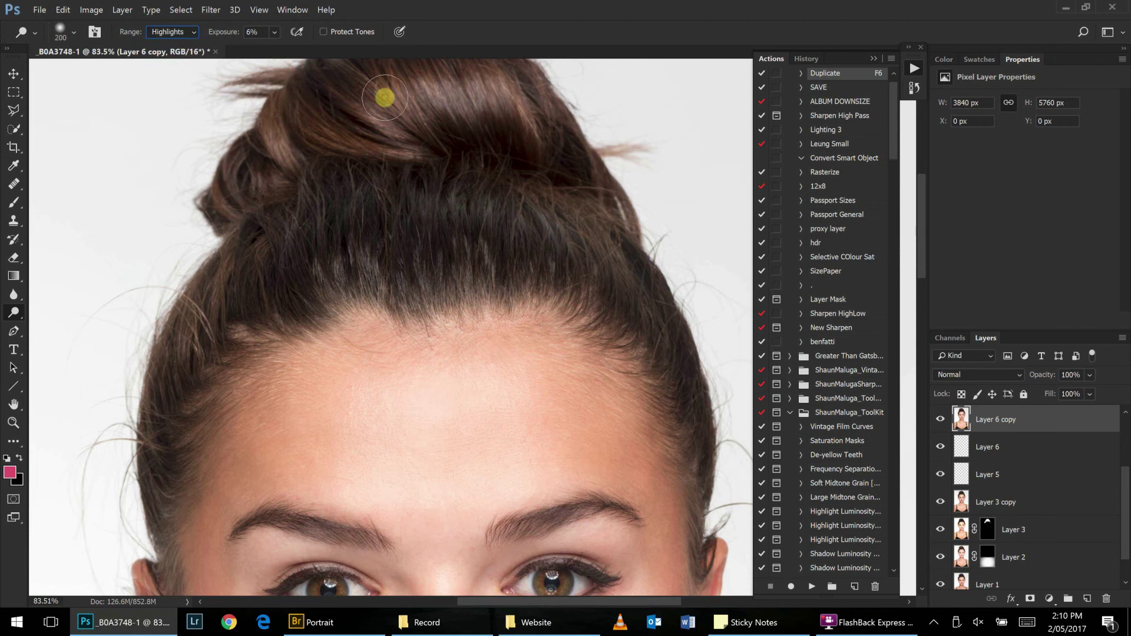
scroll(384, 97, "down", 2)
scroll(363, 225, "down", 2)
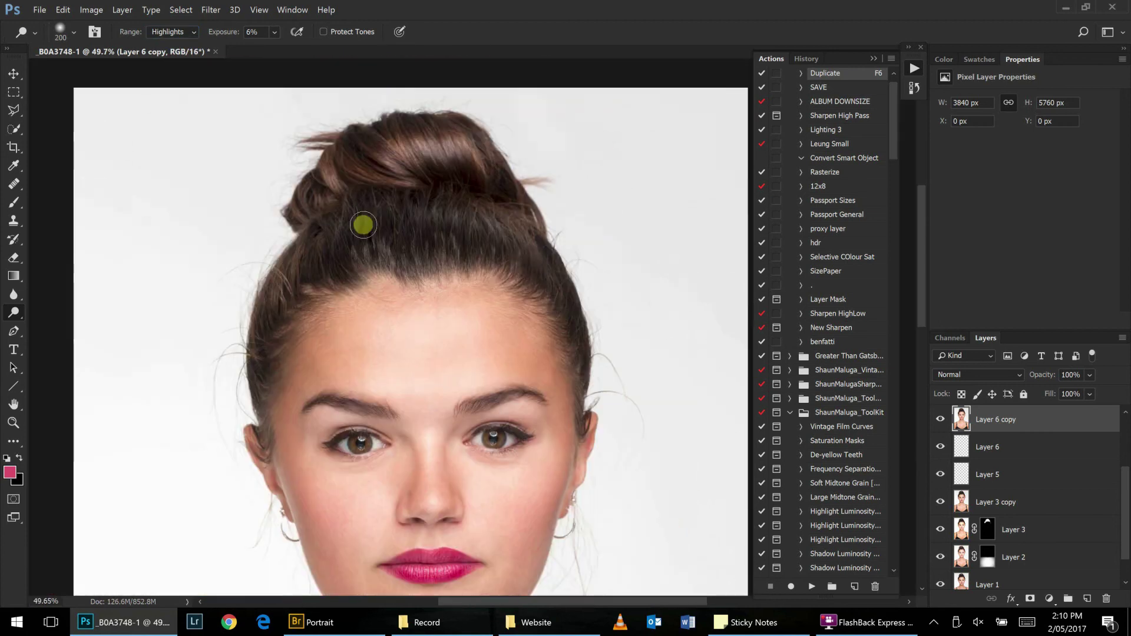
Switch the Dodge range to Midtones for the hair and compare against the layer below.
left_click(174, 32)
left_click(168, 52)
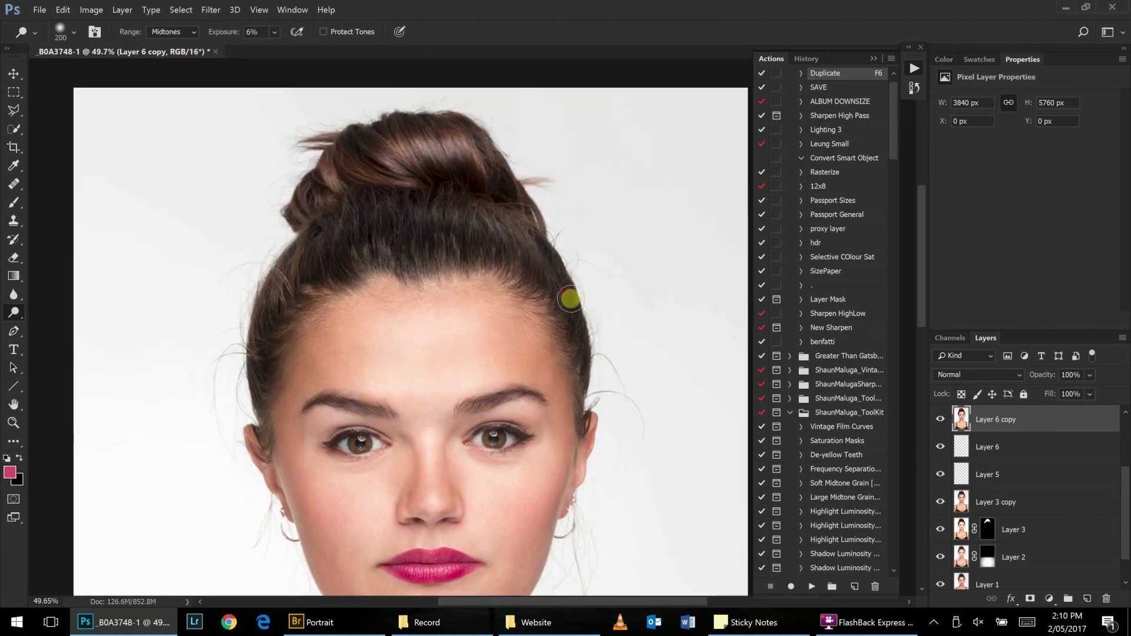
scroll(479, 182, "down", 2)
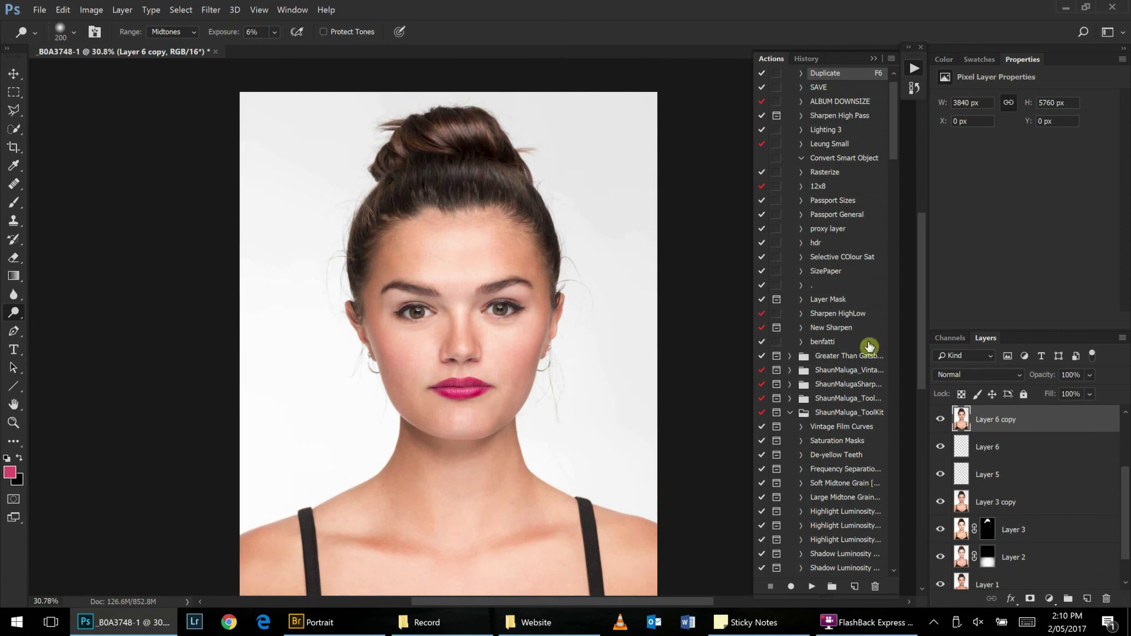
left_click(941, 418)
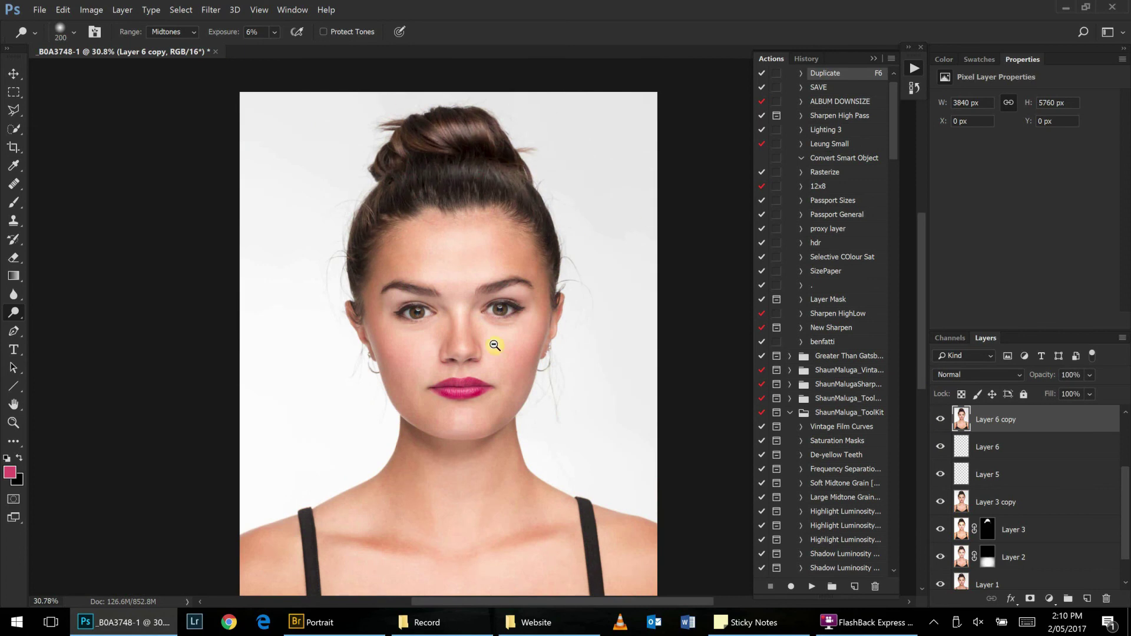
scroll(495, 346, "up", 2)
Duplicate the merged layer and dodge both irises with a 150 px brush.
key("ctrl+j")
key("bracketleft")
key("bracketleft")
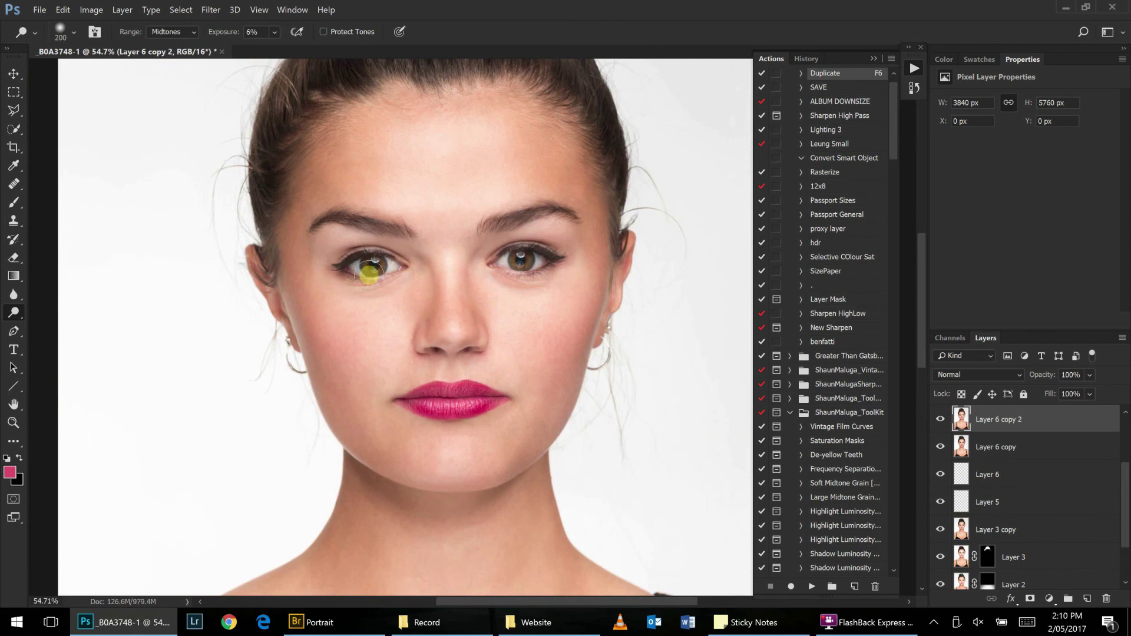
scroll(366, 268, "up", 2)
left_click_drag(407, 261, 396, 263)
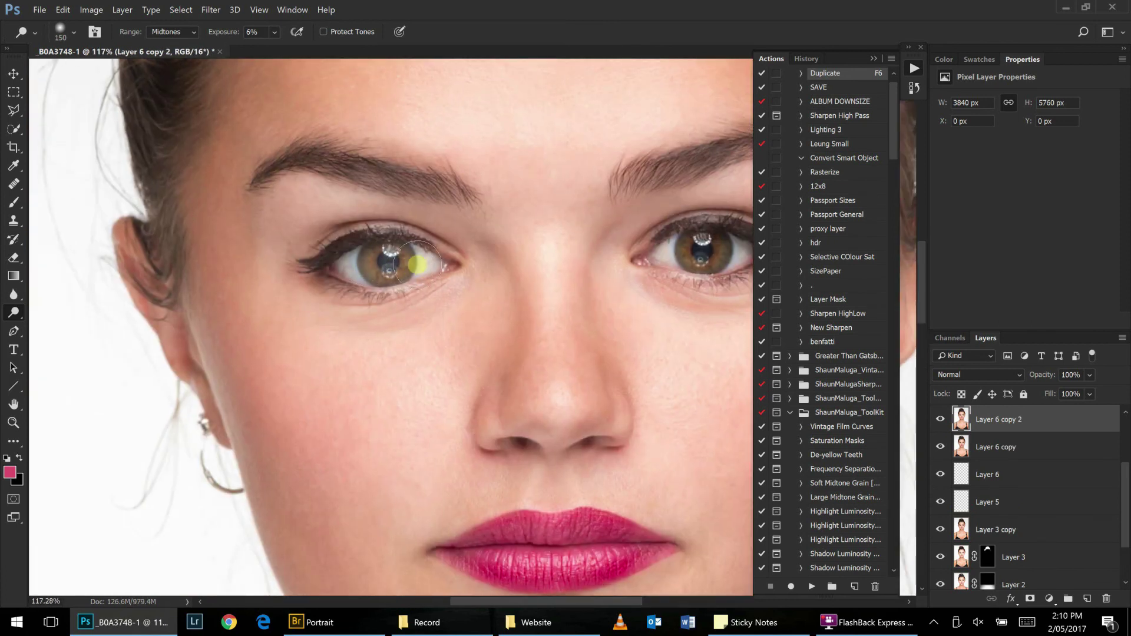
scroll(397, 263, "right", 3)
left_click_drag(536, 241, 531, 245)
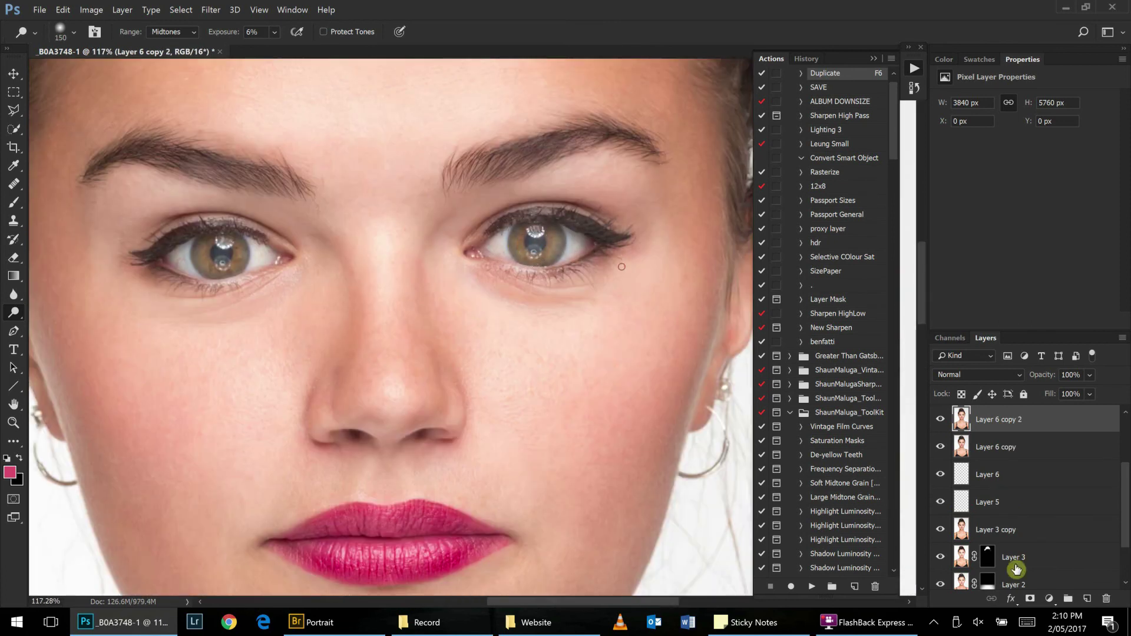
Add a layer mask and paint black at 50 px to remove brightening spill from the eyelids.
left_click(1031, 598)
key("b")
key("x")
key("bracketleft")
key("bracketleft")
key("bracketleft")
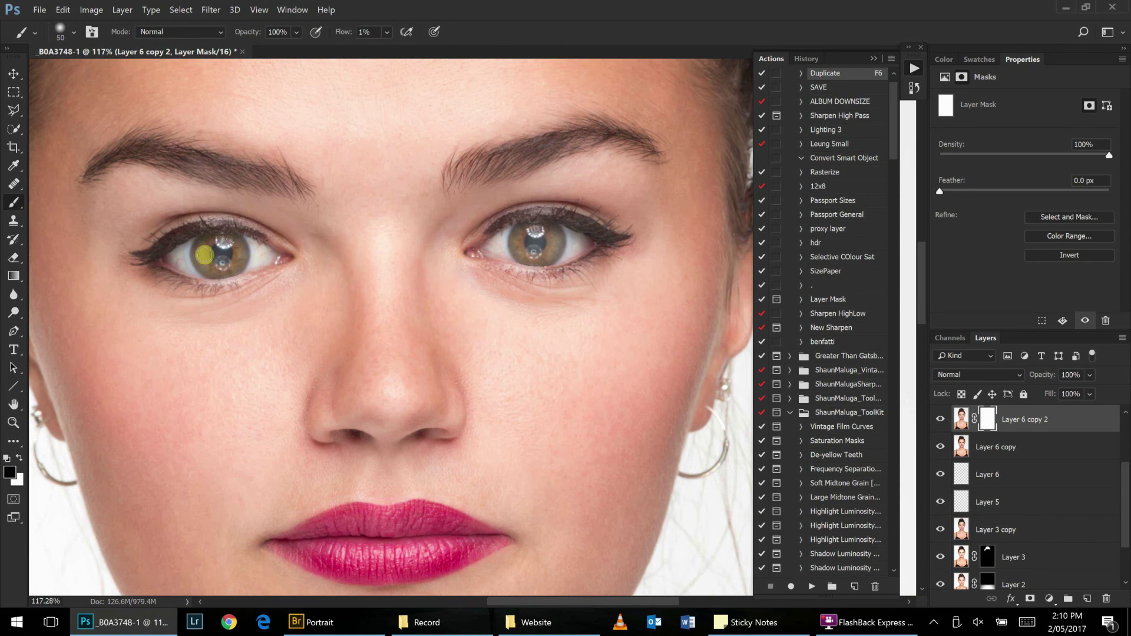
mouse_move(191, 268)
left_mouse_down()
mouse_move(394, 280)
mouse_move(460, 260)
mouse_move(418, 304)
mouse_move(461, 293)
mouse_move(419, 313)
left_mouse_up()
right_click(461, 292)
left_click(451, 268)
mouse_move(415, 249)
left_mouse_down()
mouse_move(331, 268)
mouse_move(523, 270)
left_mouse_up()
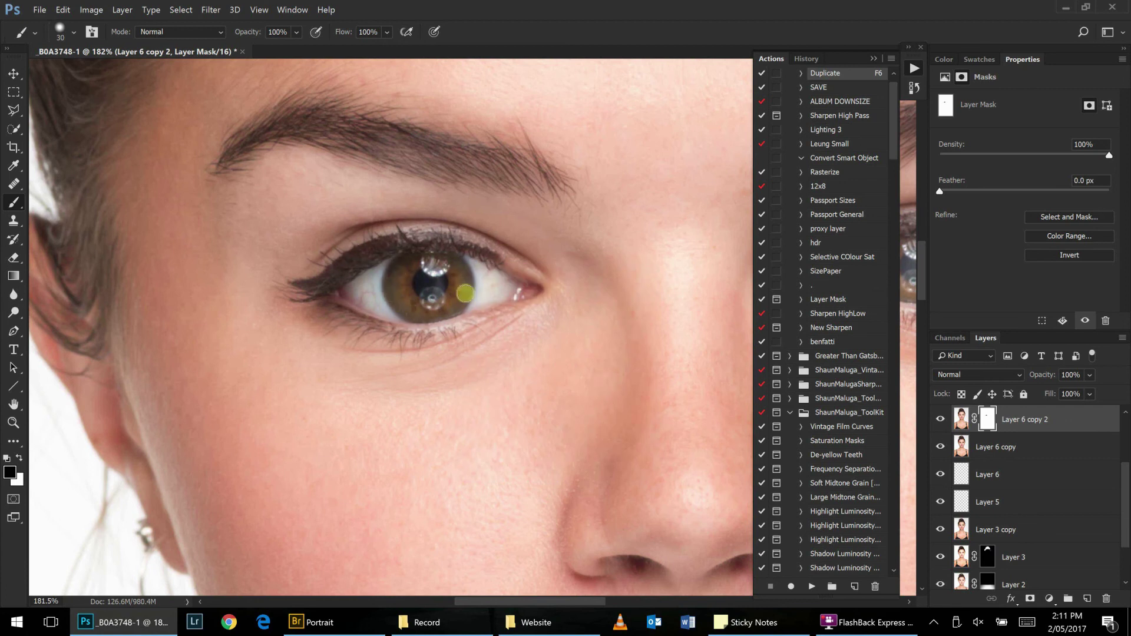
scroll(465, 292, "down", 3)
left_click(941, 419)
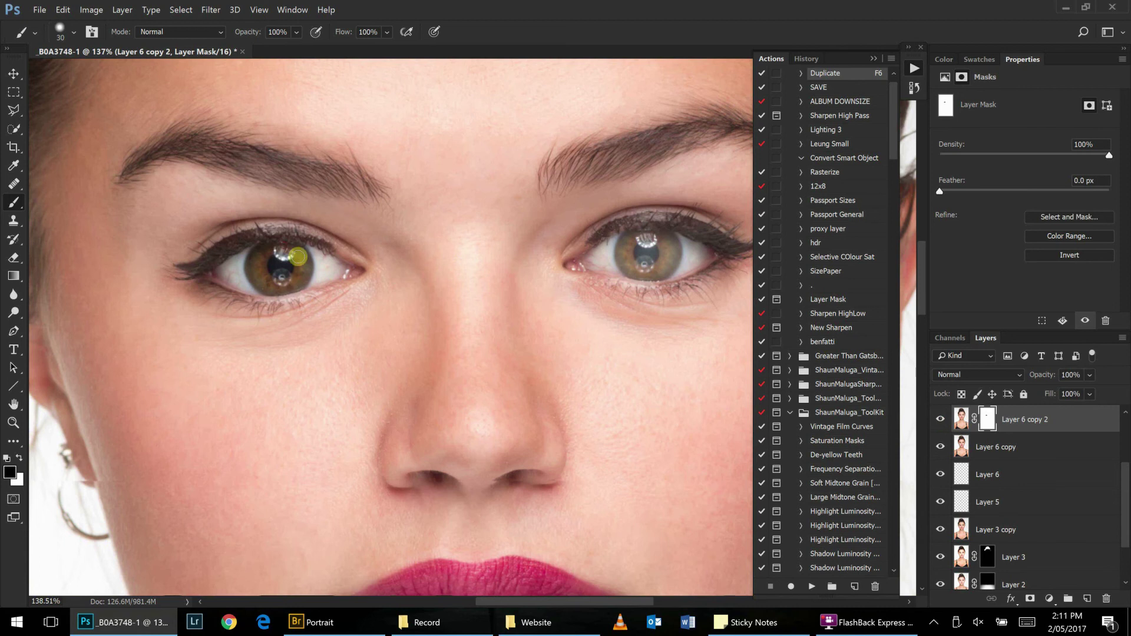
scroll(297, 257, "down", 1)
scroll(297, 286, "right", 3)
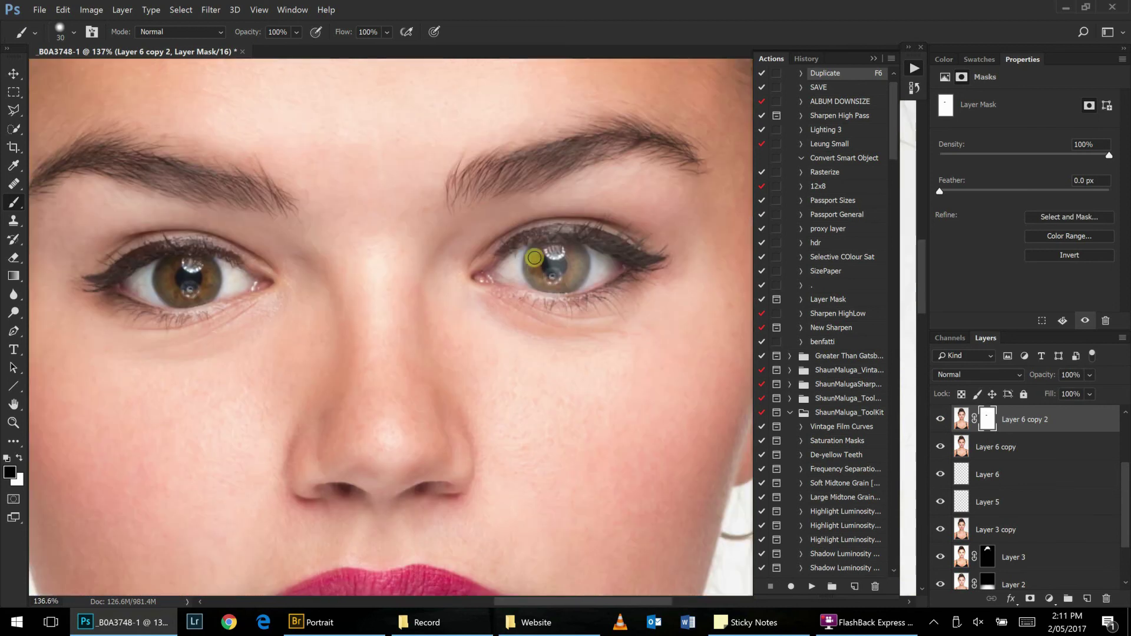
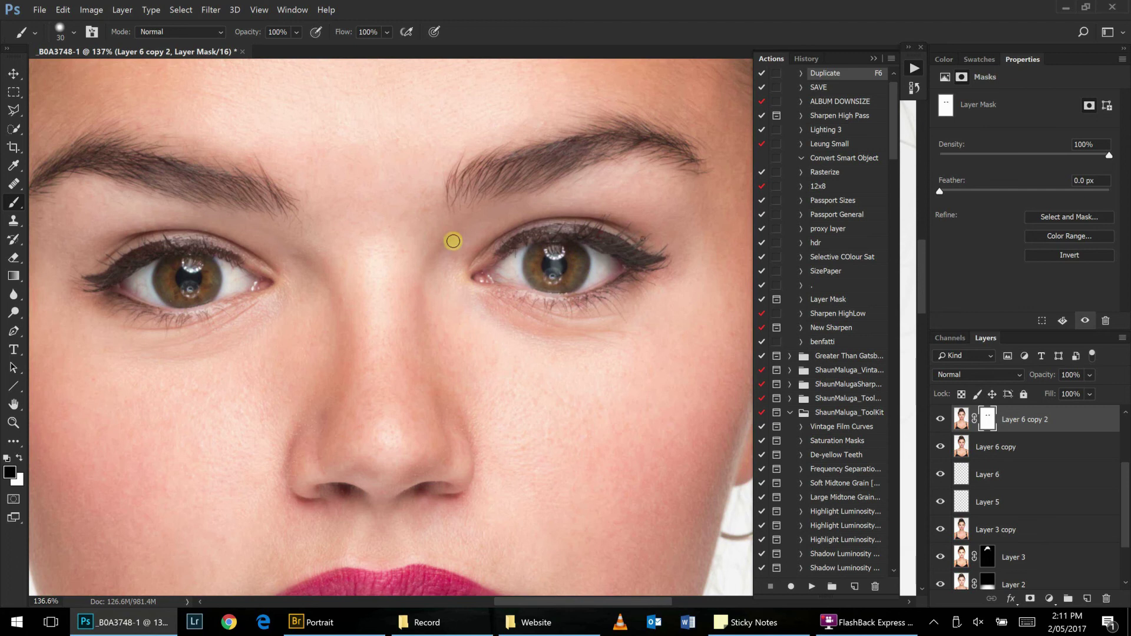
Toggle Layer 6 copy 2 to compare the eyes and blend it at 72% opacity.
left_click(939, 419)
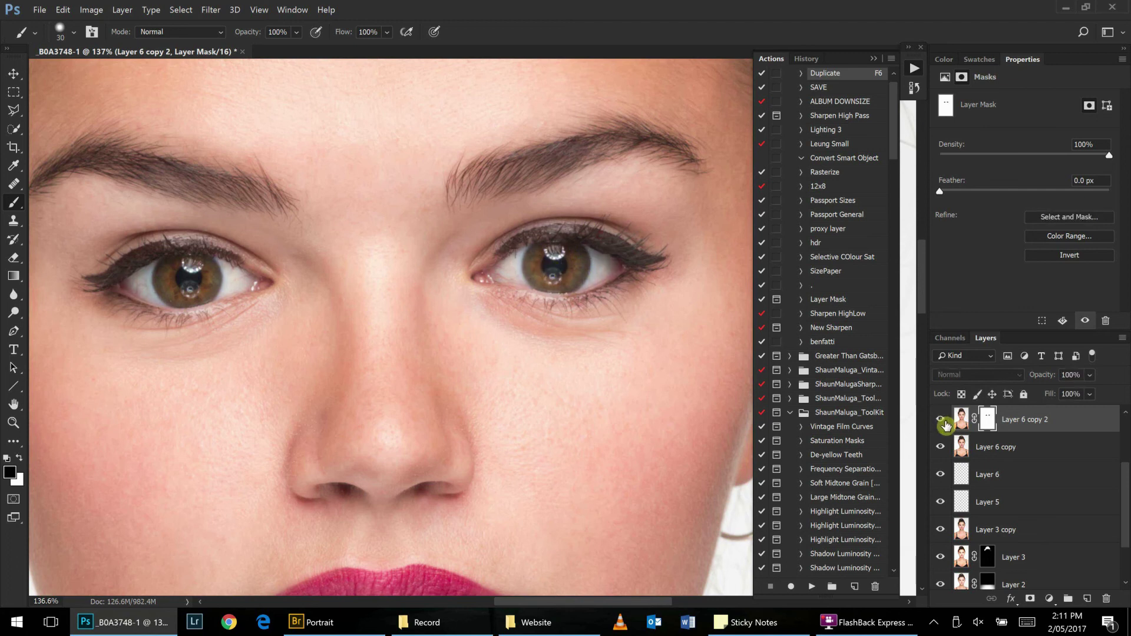
key("ctrl+0")
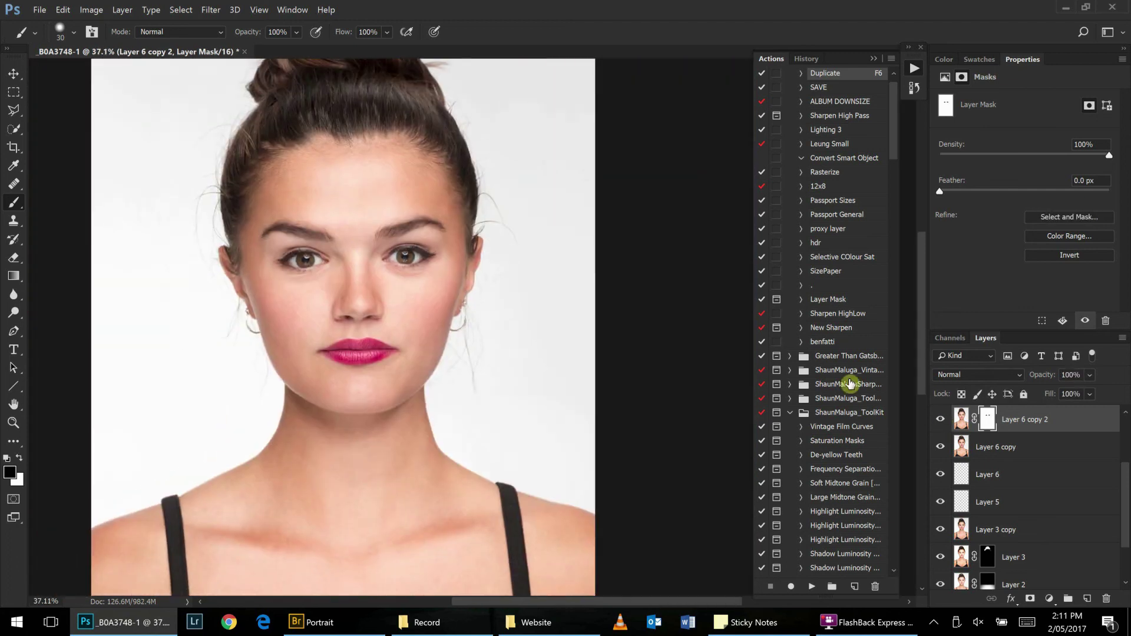
left_click(941, 419)
key("ctrl+plus")
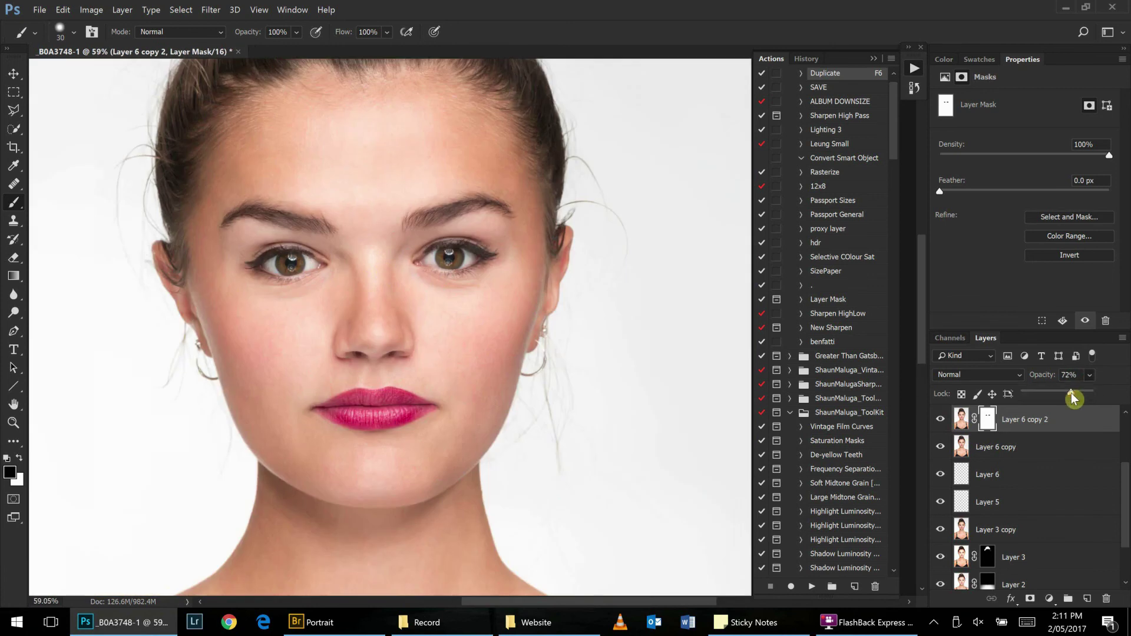
Stamp all visible layers into a merged Layer 6 copy 4 and zoom in on the eye.
key("ctrl+alt+shift+e")
left_click_drag(304, 278, 613, 300)
key("j")
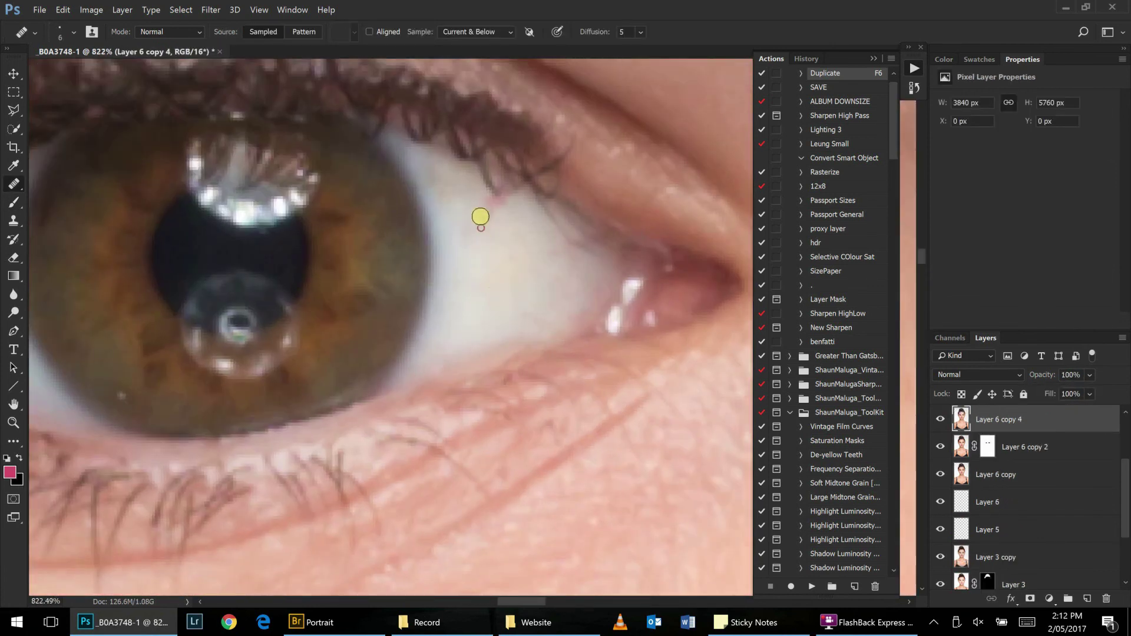
Spot-heal the red blood vessels in both eye whites on Layer 6 copy 4 at high zoom.
scroll(481, 240, "left", 5)
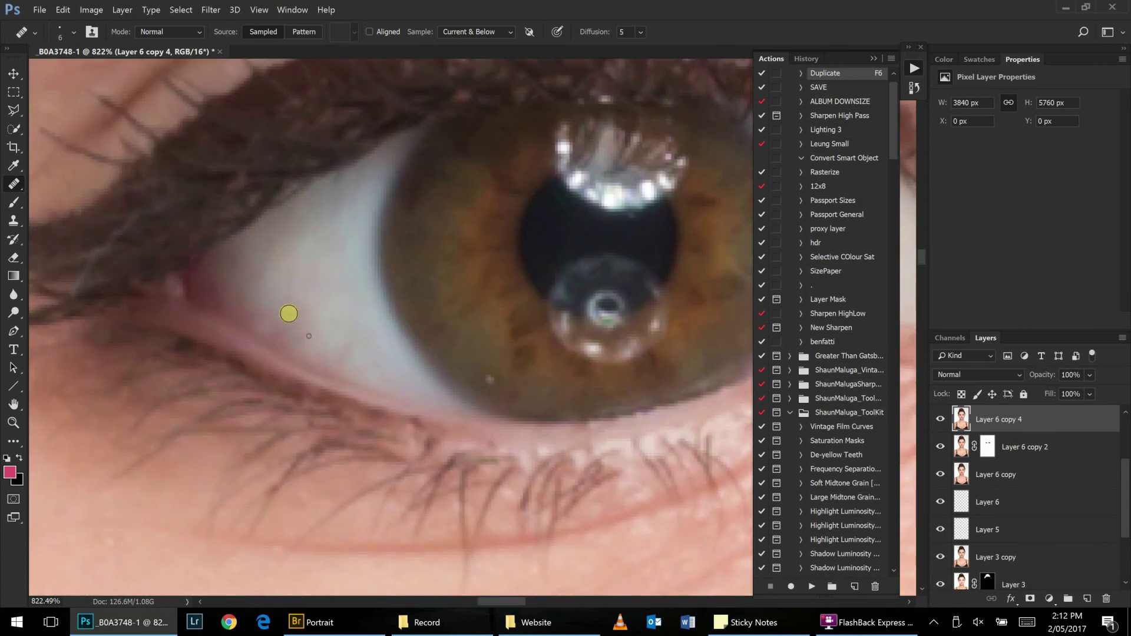
scroll(353, 346, "down", 6)
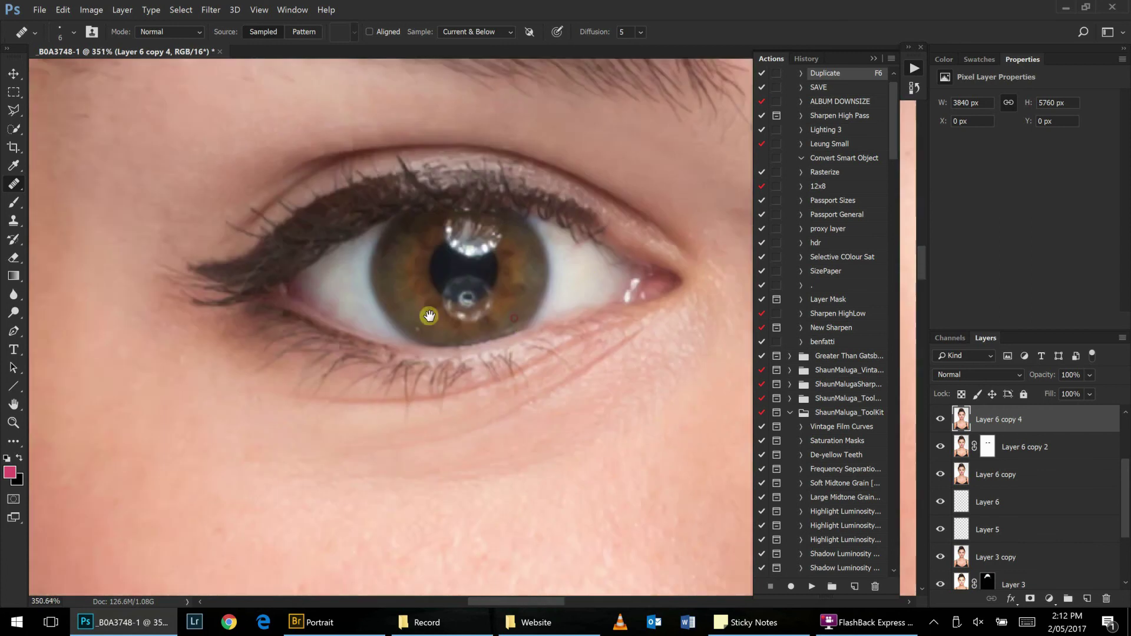
scroll(464, 257, "up", 5)
scroll(510, 303, "right", 3)
scroll(398, 251, "right", 7)
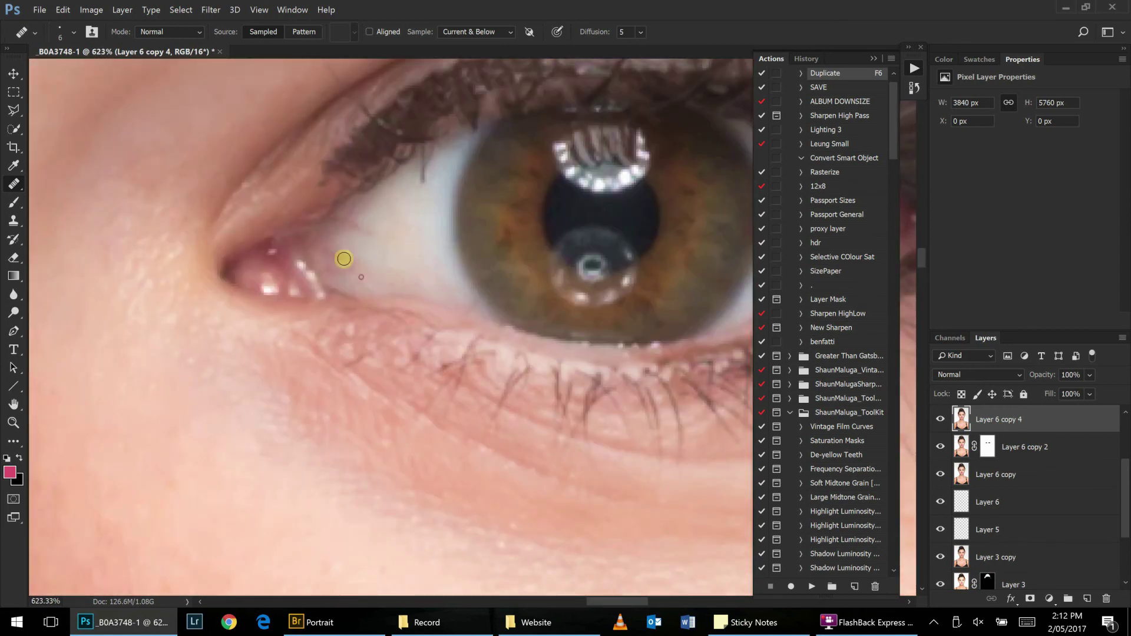
scroll(374, 233, "down", 5)
scroll(378, 227, "down", 3)
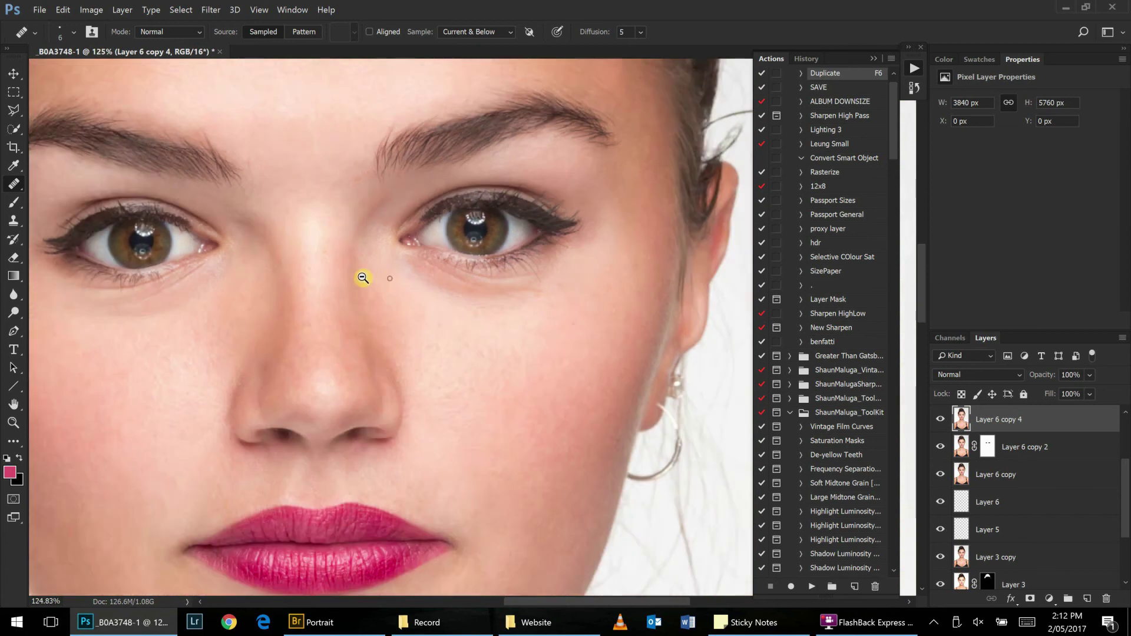
scroll(361, 273, "down", 2)
left_click_drag(330, 273, 413, 284)
scroll(440, 255, "up", 5)
key("o")
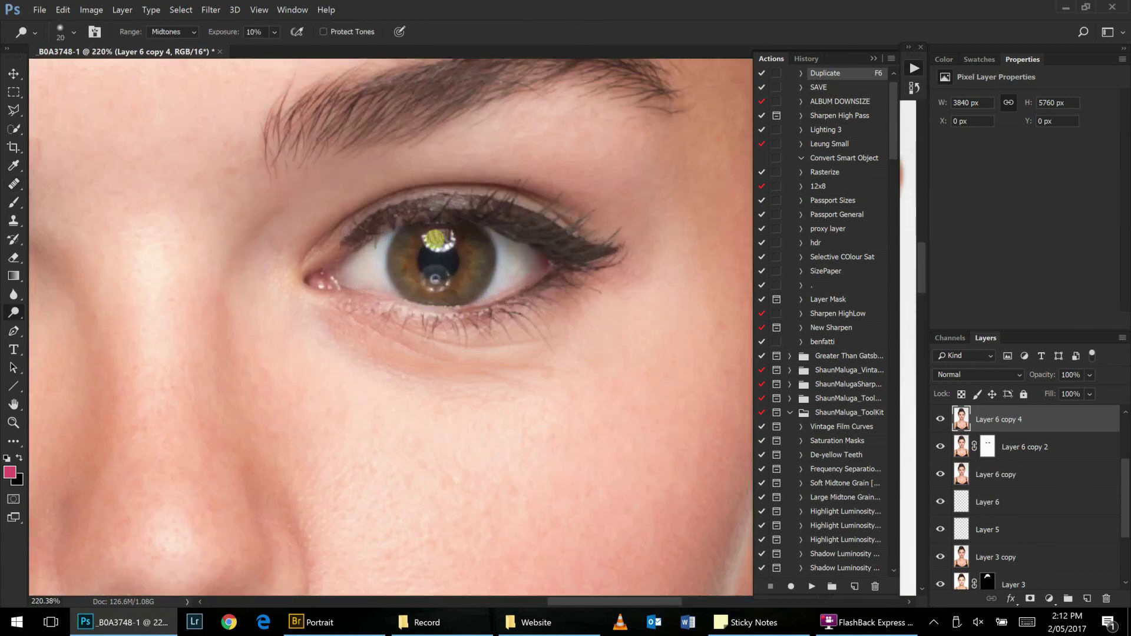
Set the Dodge range to Highlights and brighten the irises with a slightly larger brush.
left_click_drag(361, 261, 749, 268)
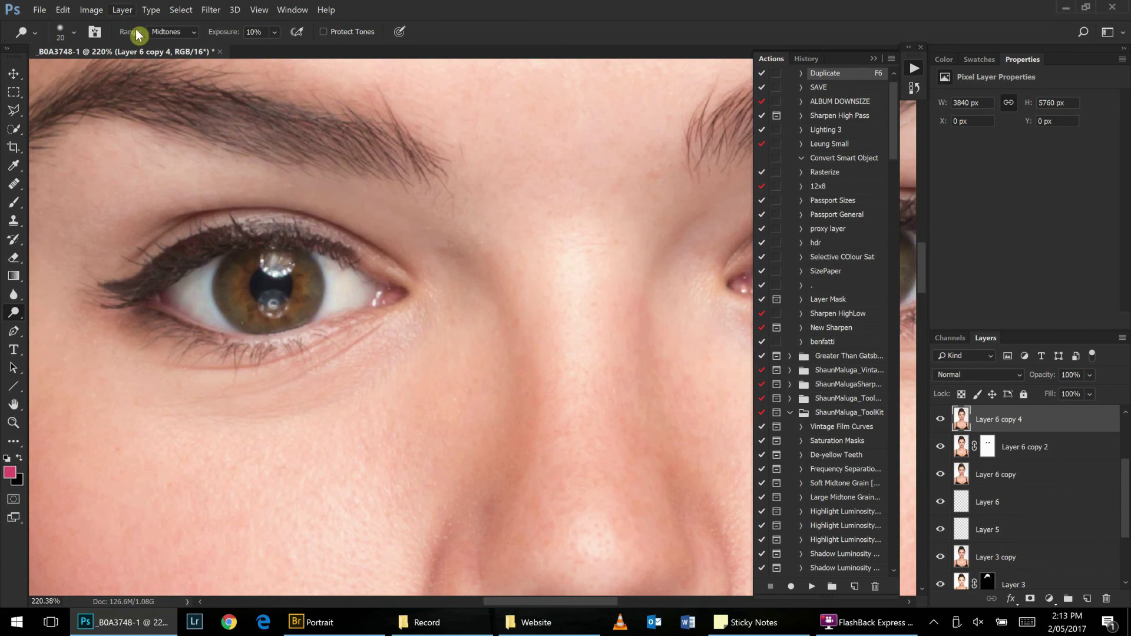
left_click(172, 32)
left_click(168, 62)
left_click_drag(743, 294, 459, 227)
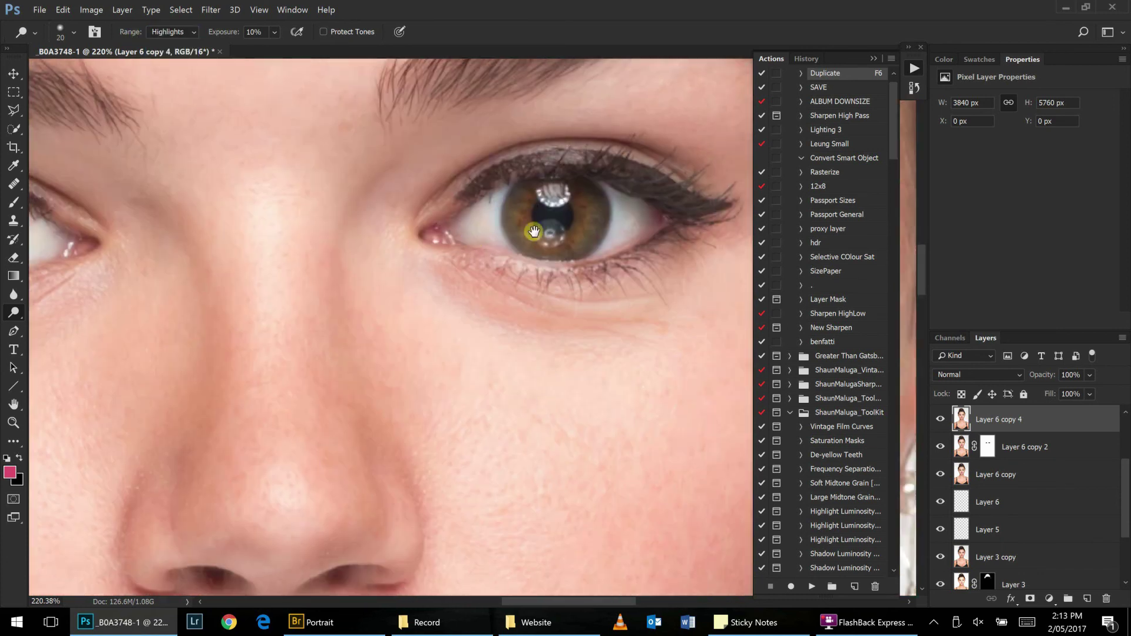
left_click(438, 200, "alt")
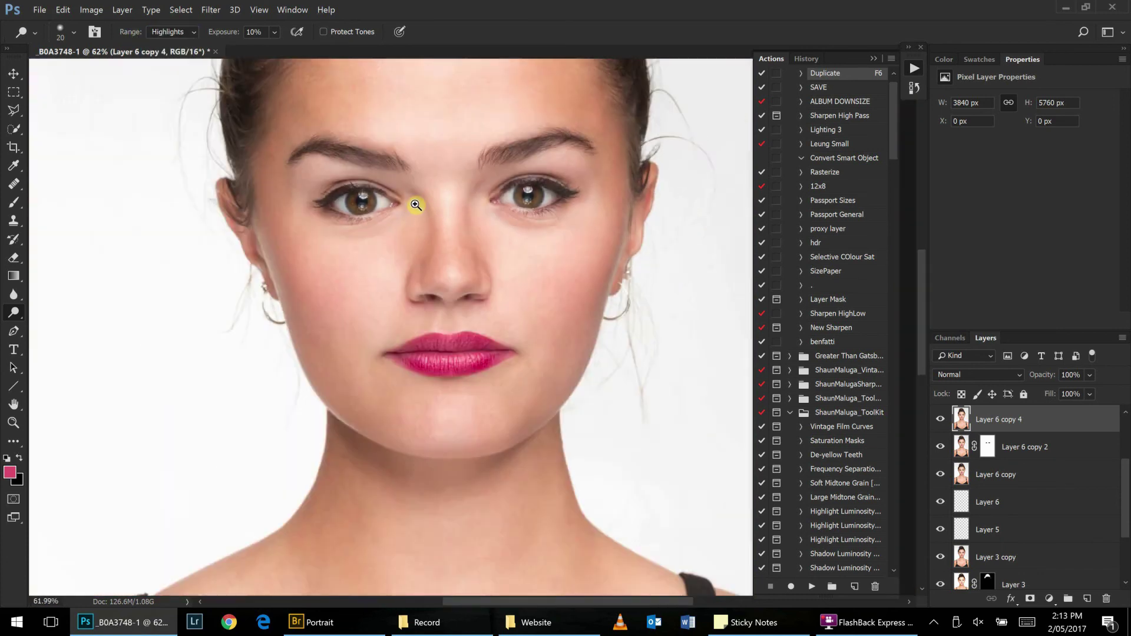
left_click(392, 172, "alt")
left_click(530, 222)
left_click(476, 198)
key("bracketright")
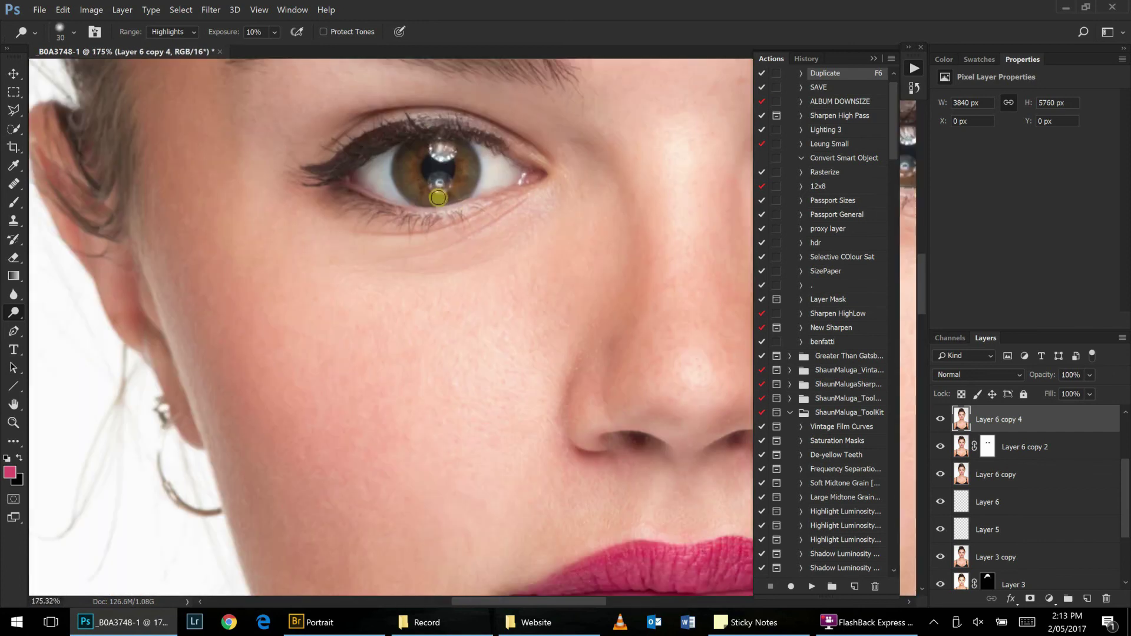
left_click(444, 202, "alt")
left_click(563, 223, "alt")
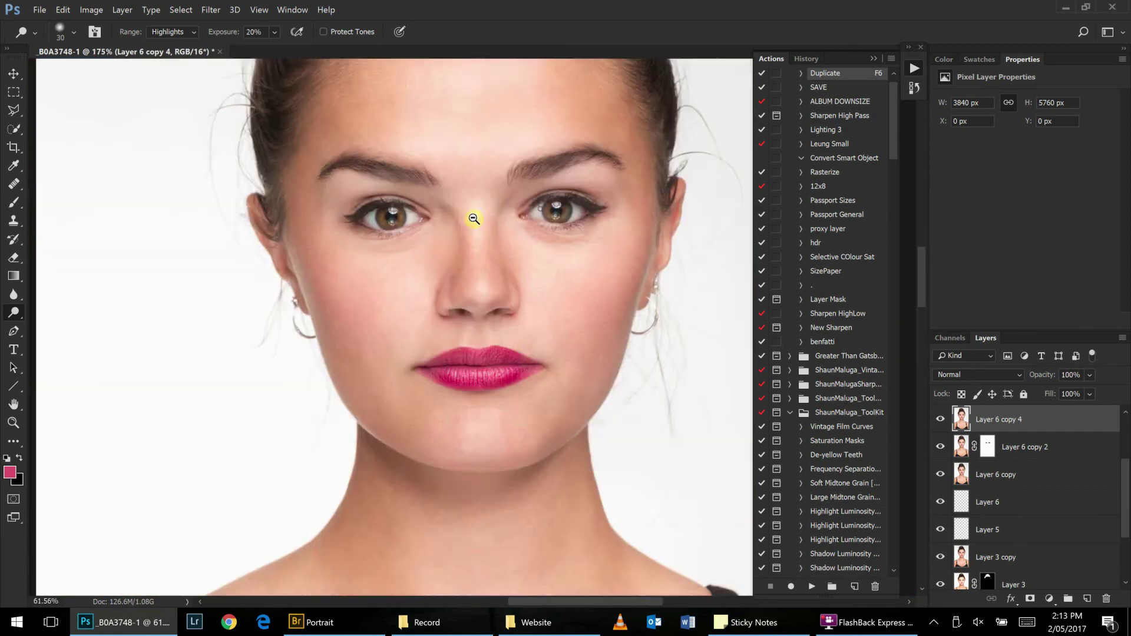
left_click(473, 222, "alt")
Dodge the highlights on the lower lip, then review the full portrait.
left_click_drag(498, 320, 625, 343)
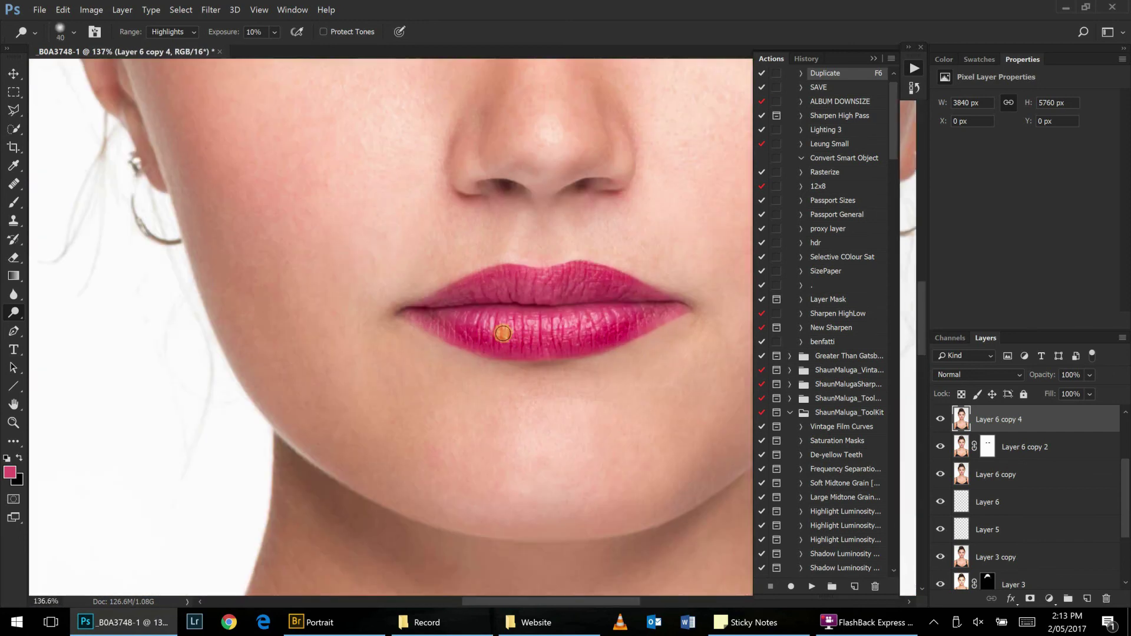
key("bracketright")
key("bracketright")
left_click_drag(631, 303, 500, 288)
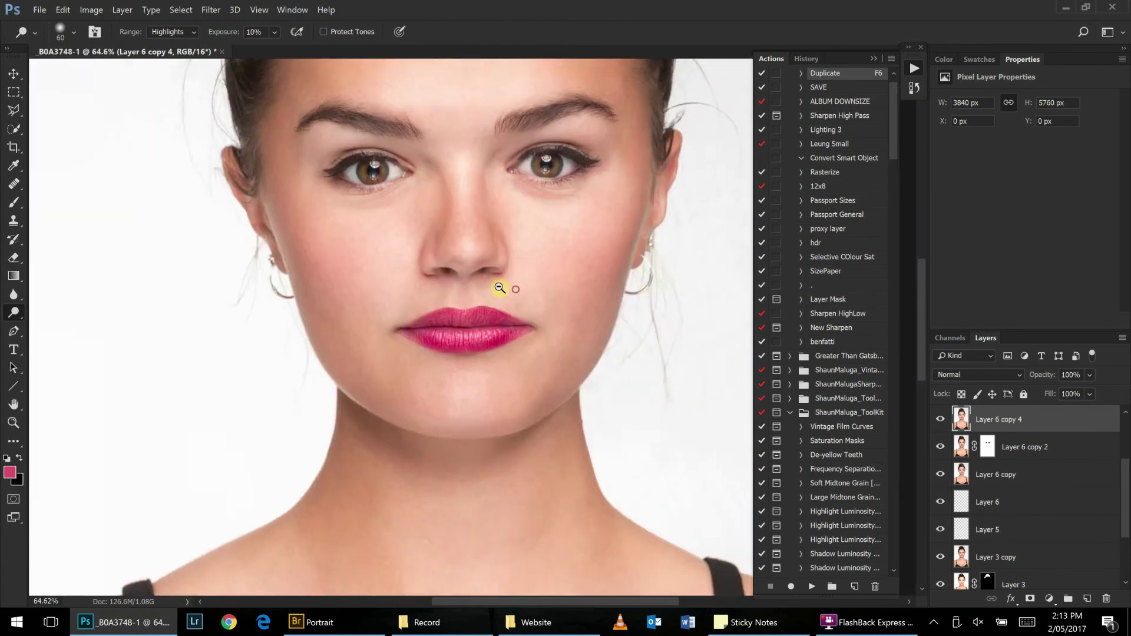
left_click(499, 288, "alt")
left_click(461, 262, "alt")
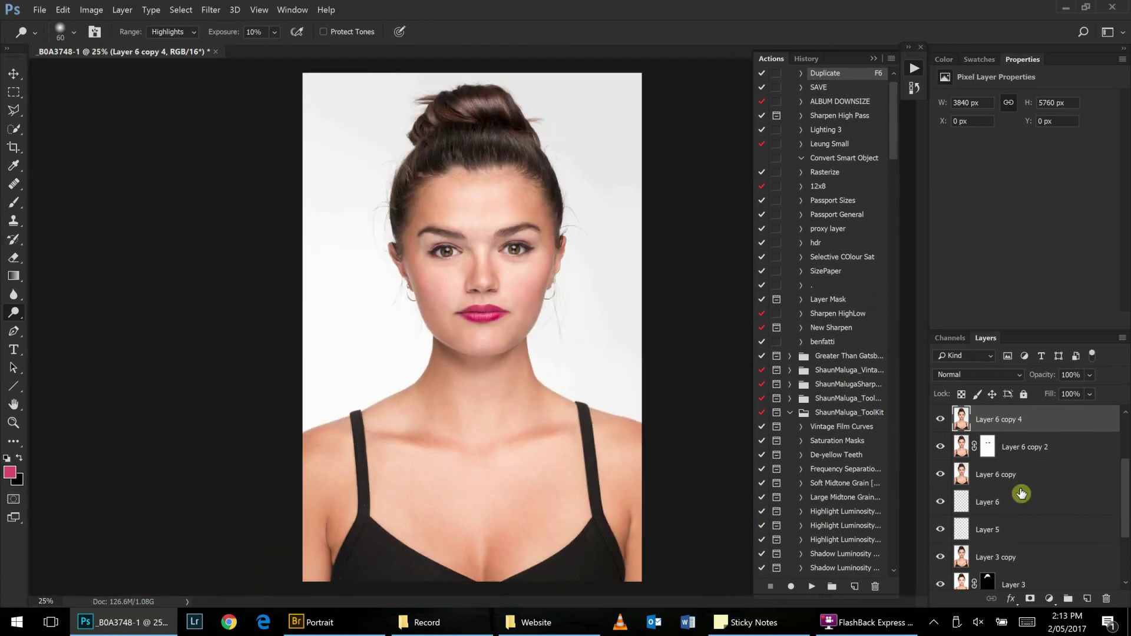
scroll(1021, 493, "up", 1)
scroll(1022, 493, "up", 1)
scroll(1022, 494, "up", 1)
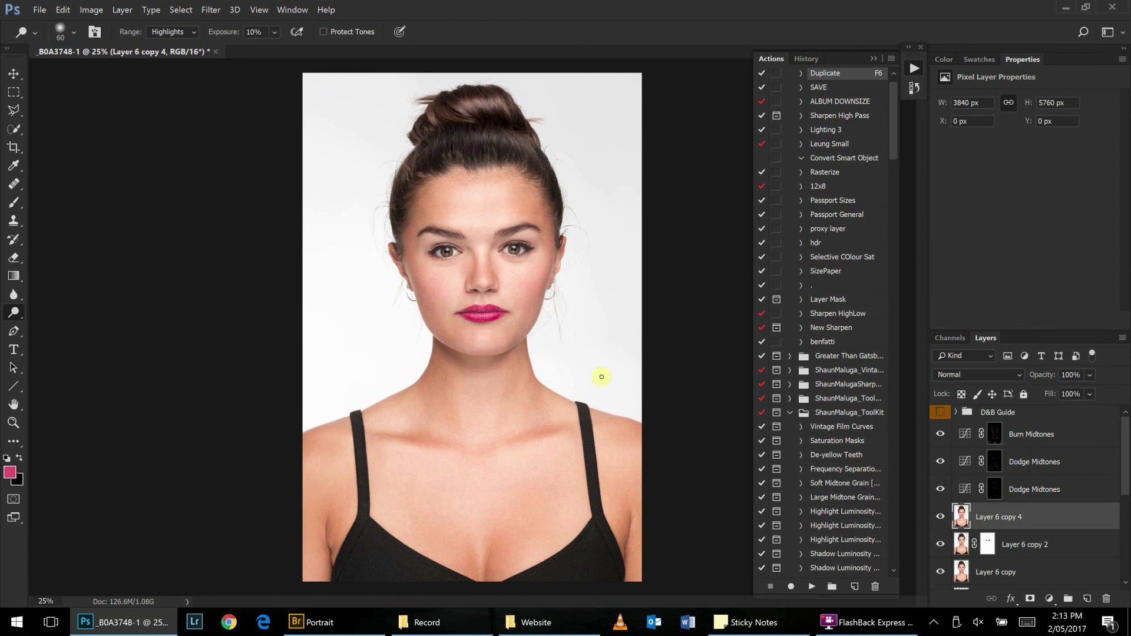
Stamp a merged copy above the Burn Midtones layer and open Liquify on it.
left_click(1021, 441)
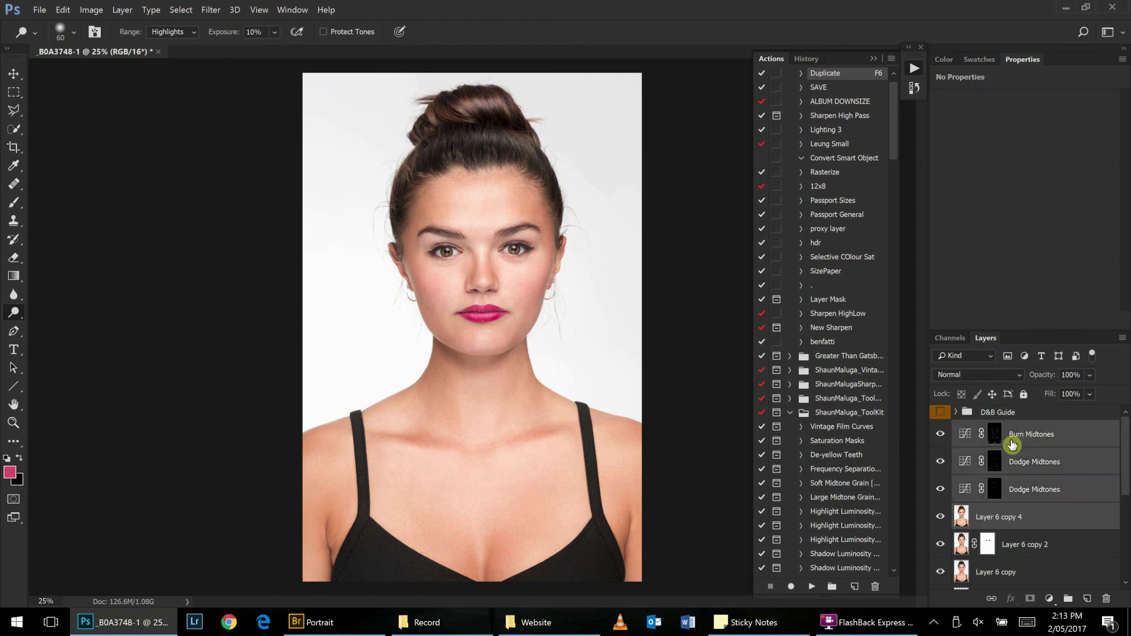
key("F6")
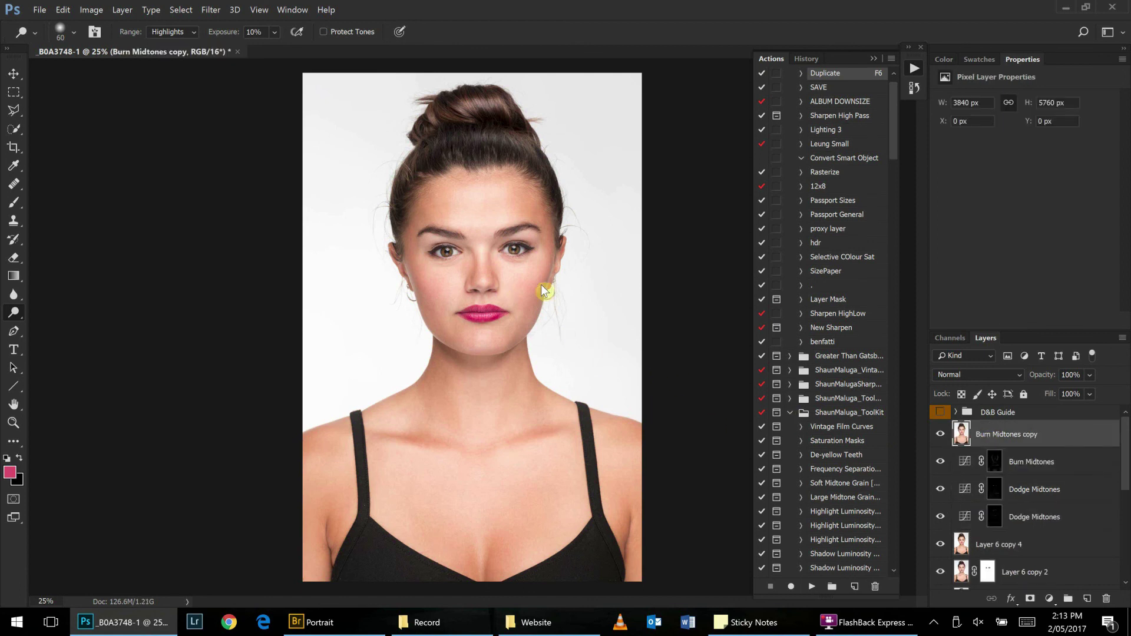
key("ctrl+shift+x")
In Liquify at 100% view, push the lip corner, upper lip and lower lip slightly left.
left_click(495, 358)
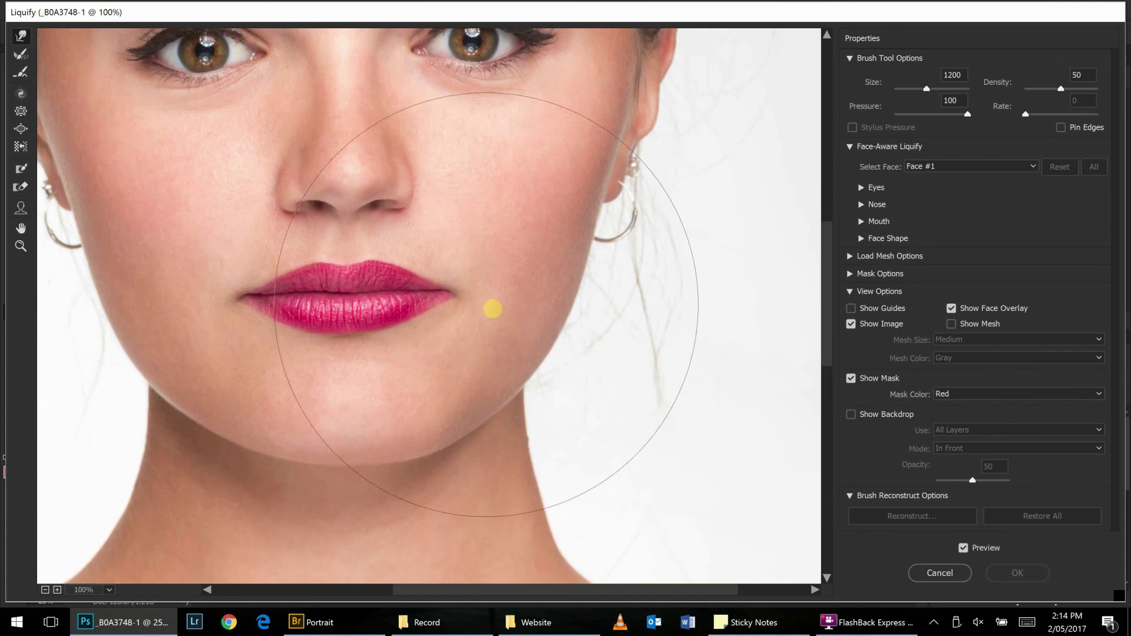
key("bracketleft")
key("bracketleft")
key("bracketleft")
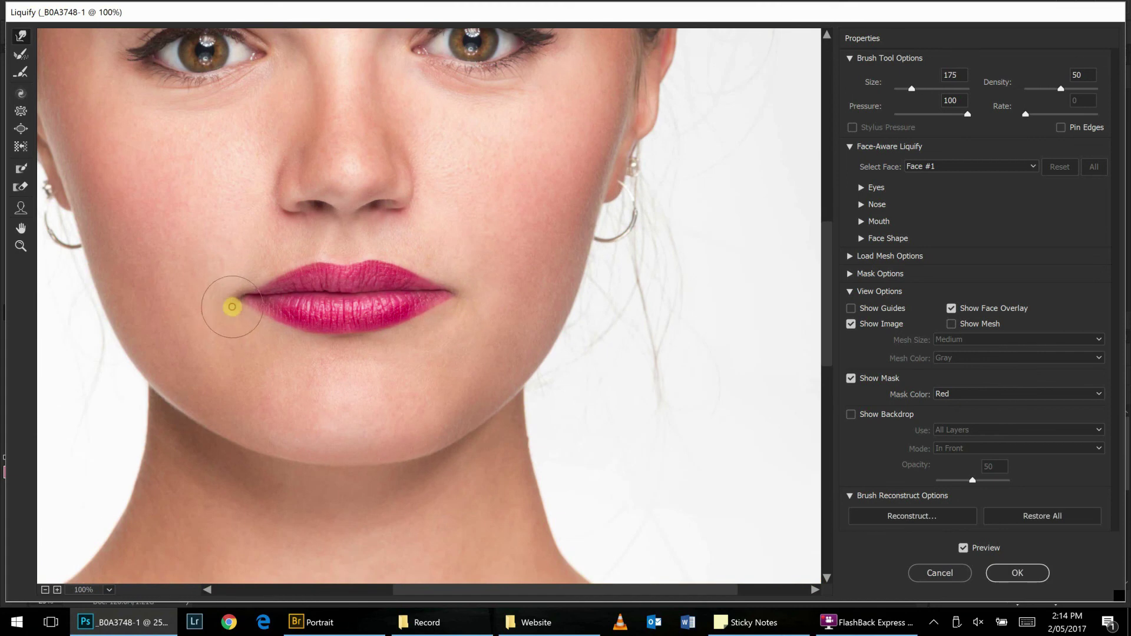
key("bracketleft")
left_click_drag(253, 286, 239, 298)
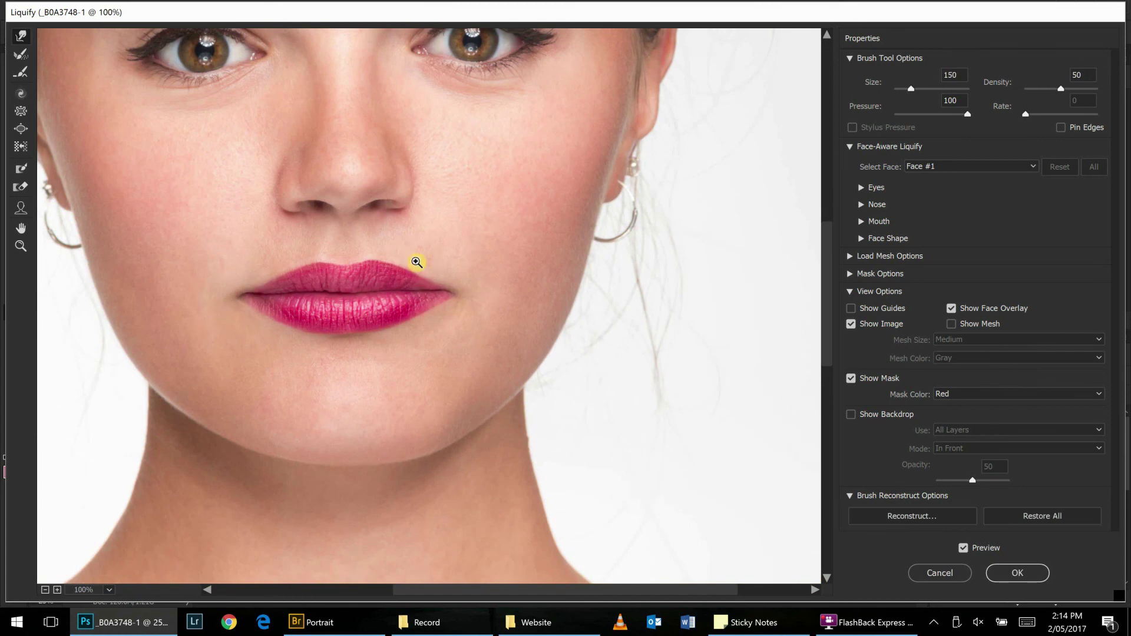
left_click_drag(408, 259, 344, 270)
key("bracketright")
key("bracketright")
key("bracketright")
mouse_move(399, 324)
left_mouse_down()
mouse_move(380, 332)
mouse_move(239, 303)
left_mouse_up()
Resize the Liquify brush from about 1200 down to 300 for the hair edges.
key("ctrl+minus")
key("bracketright")
key("bracketright")
key("bracketright")
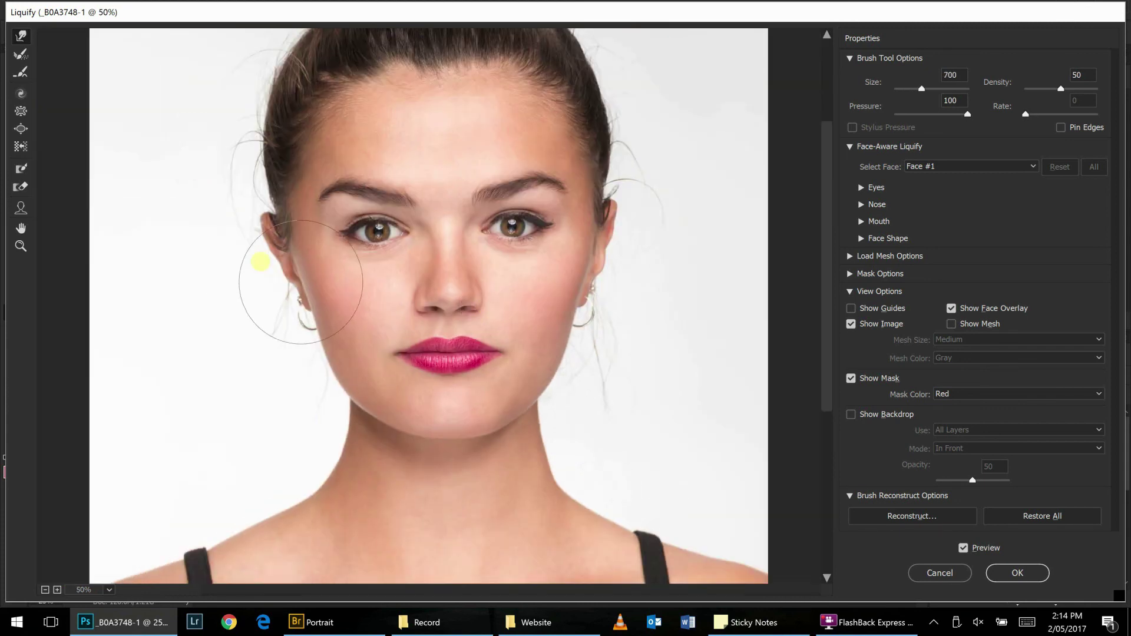
key("bracketright")
key("bracketright")
key("bracketright")
key("ctrl+minus")
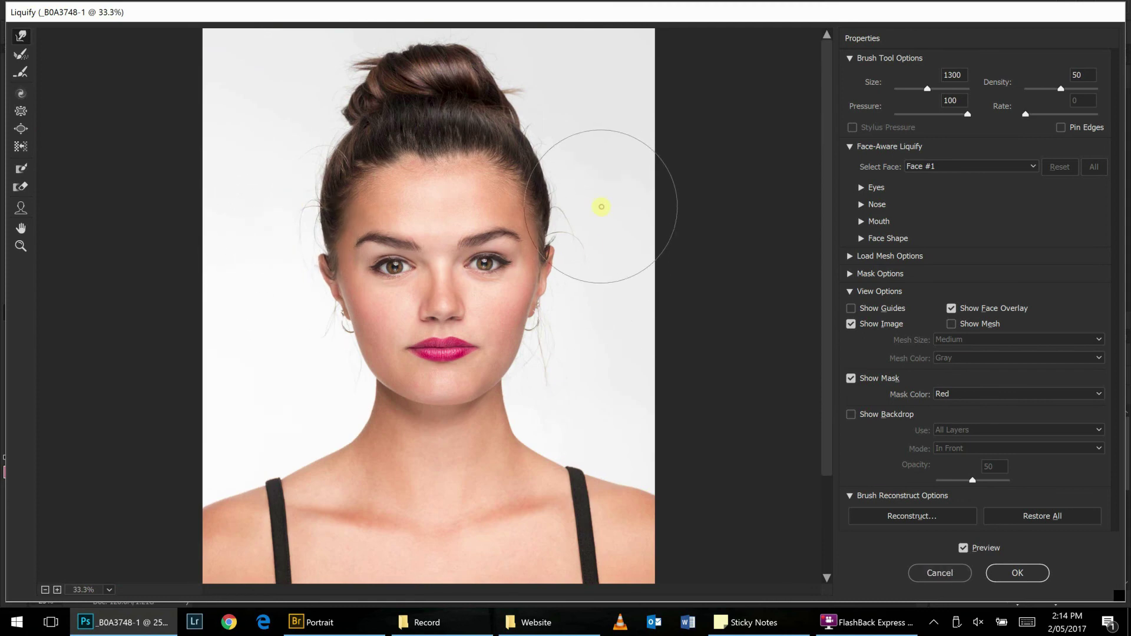
key("bracketleft")
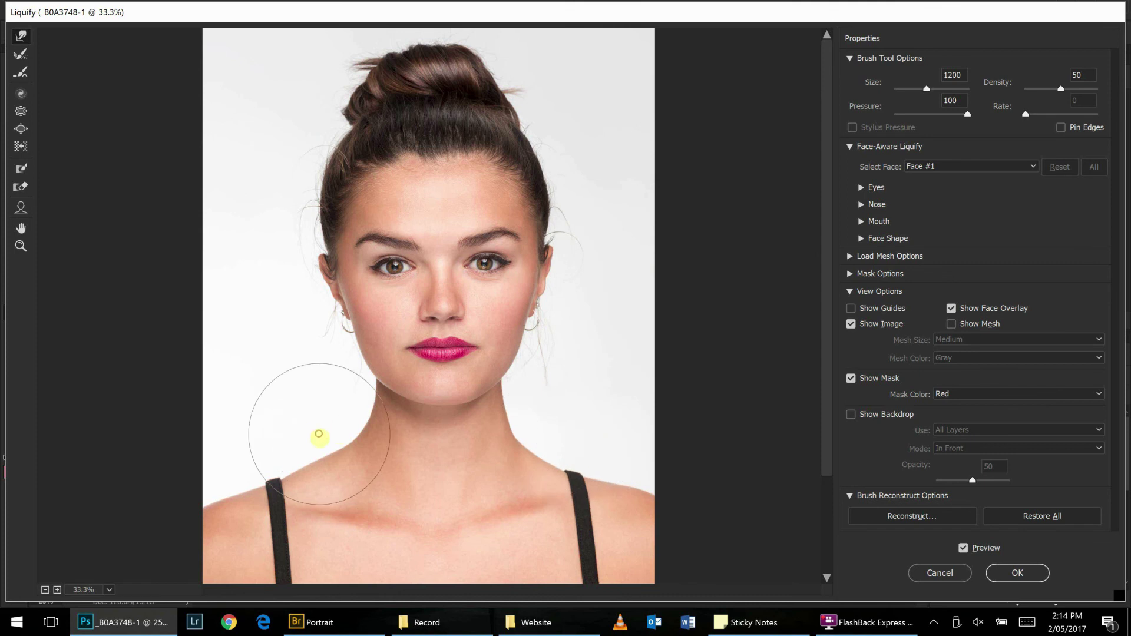
left_click(311, 405, "ctrl+alt")
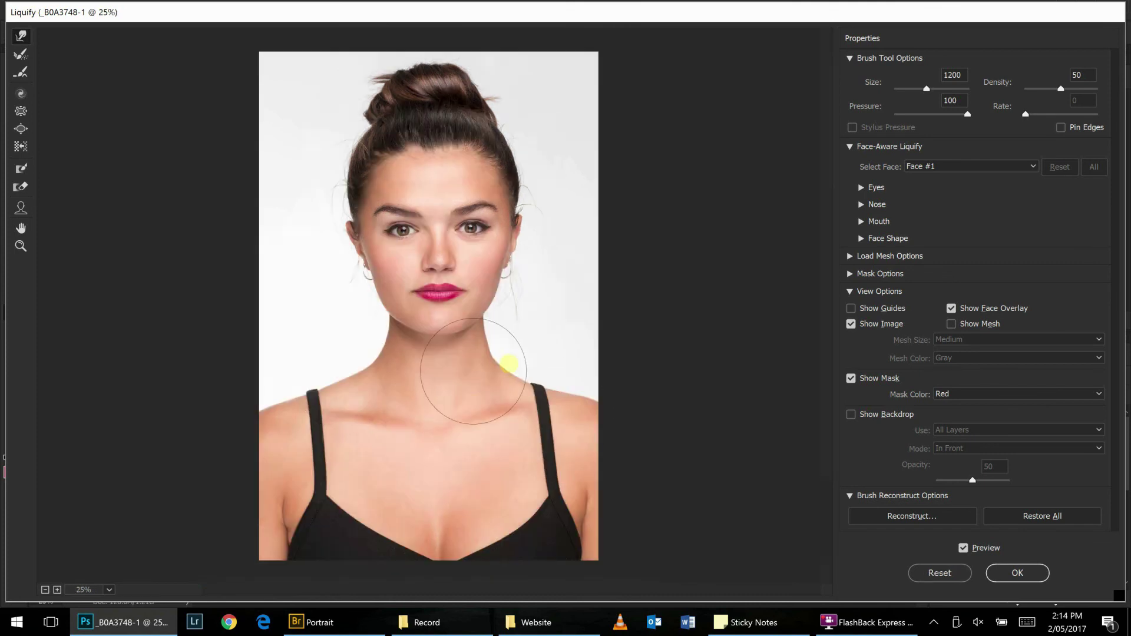
key("ctrl+plus")
key("ctrl+plus")
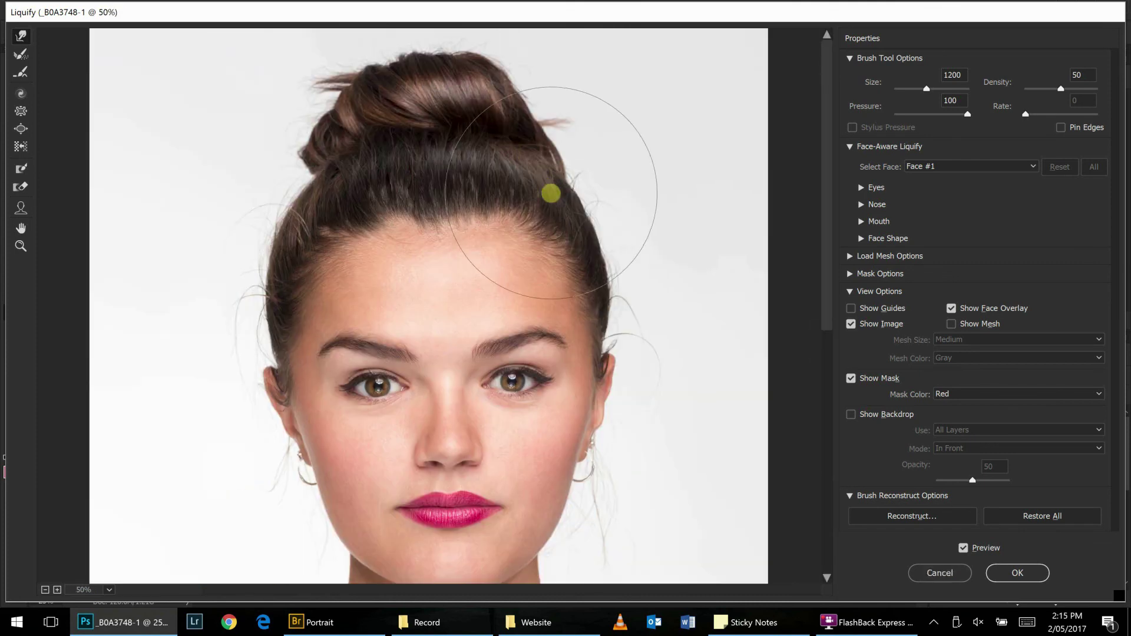
key("bracketleft")
key("bracketleft")
key("bracketleft")
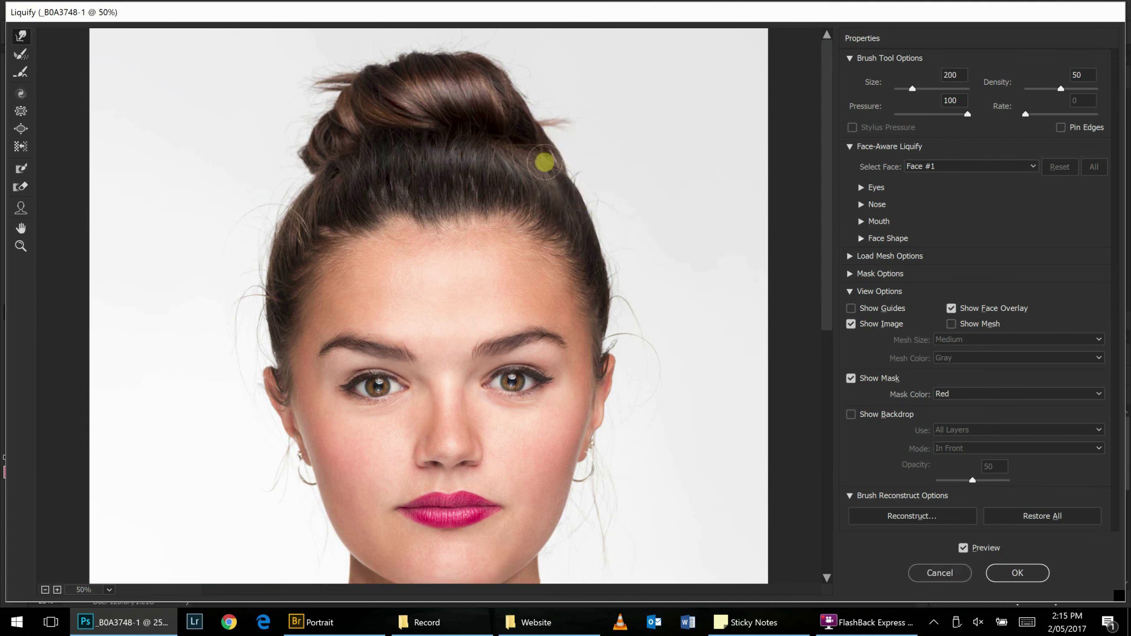
key("bracketright")
key("bracketright")
key("bracketright")
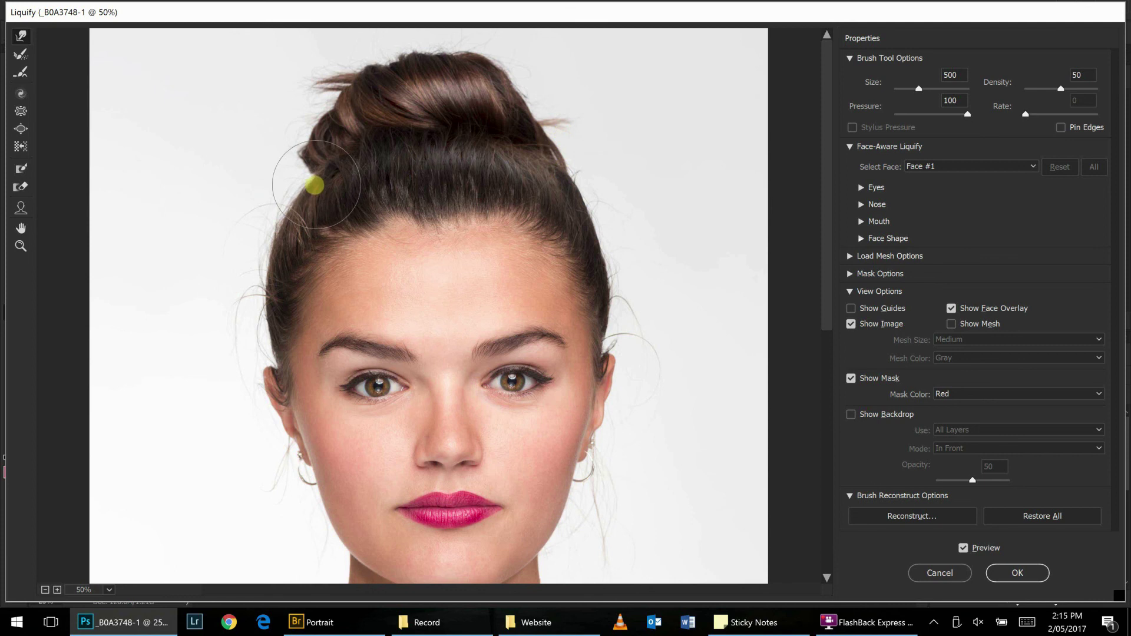
key("bracketright")
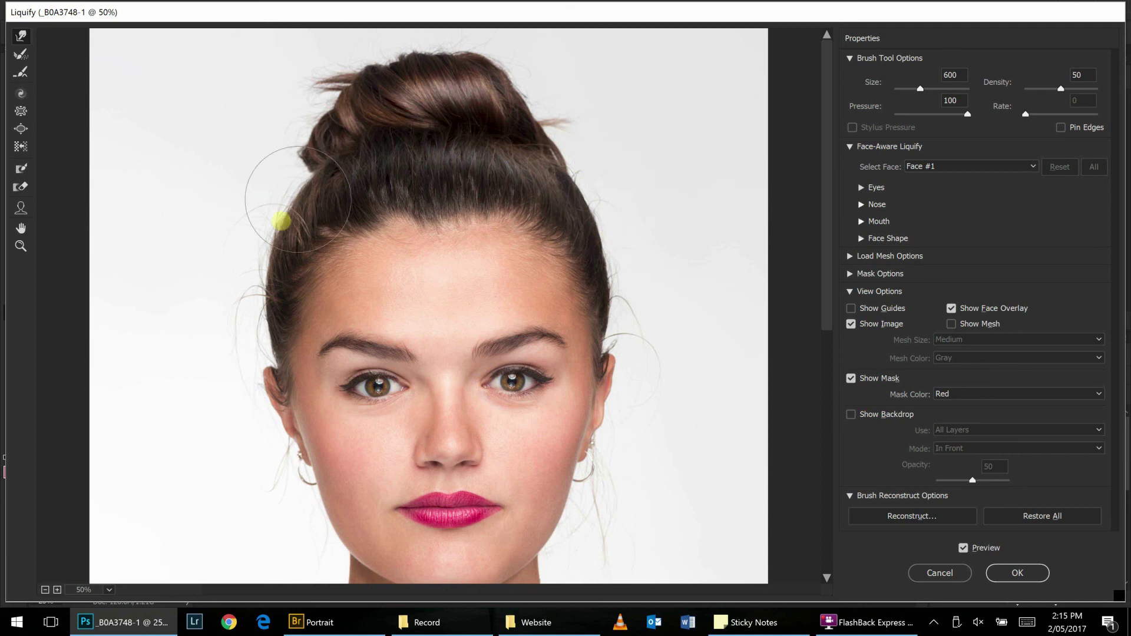
key("bracketleft")
key("bracketleft")
key("bracketleft")
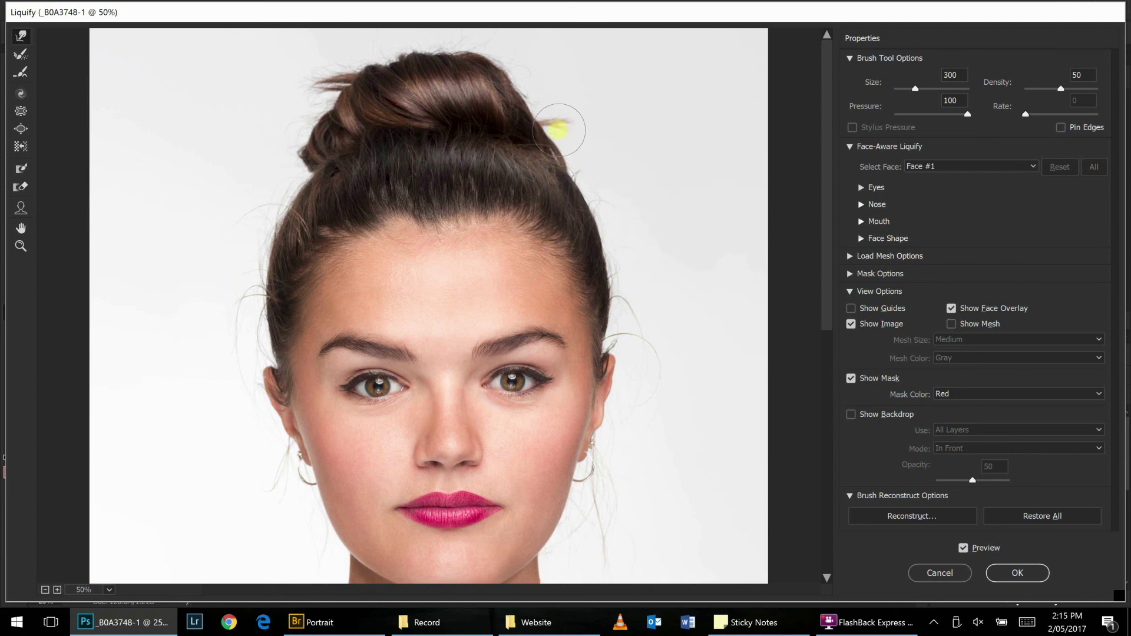
left_click(547, 170, "ctrl+alt")
left_click(485, 114, "ctrl")
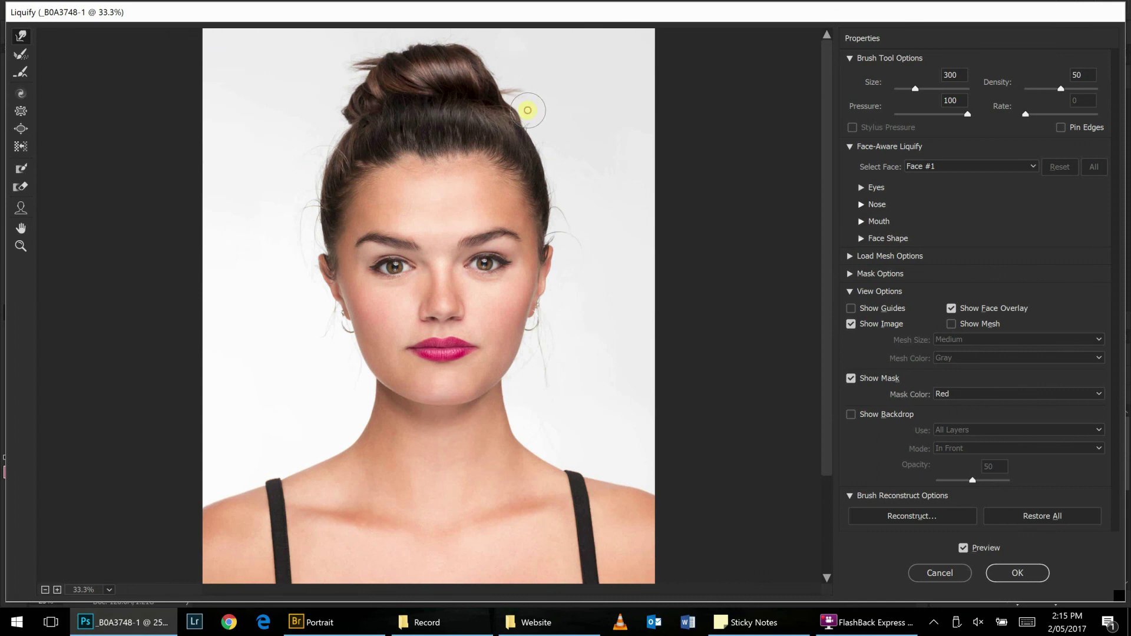
left_click(527, 298, "alt")
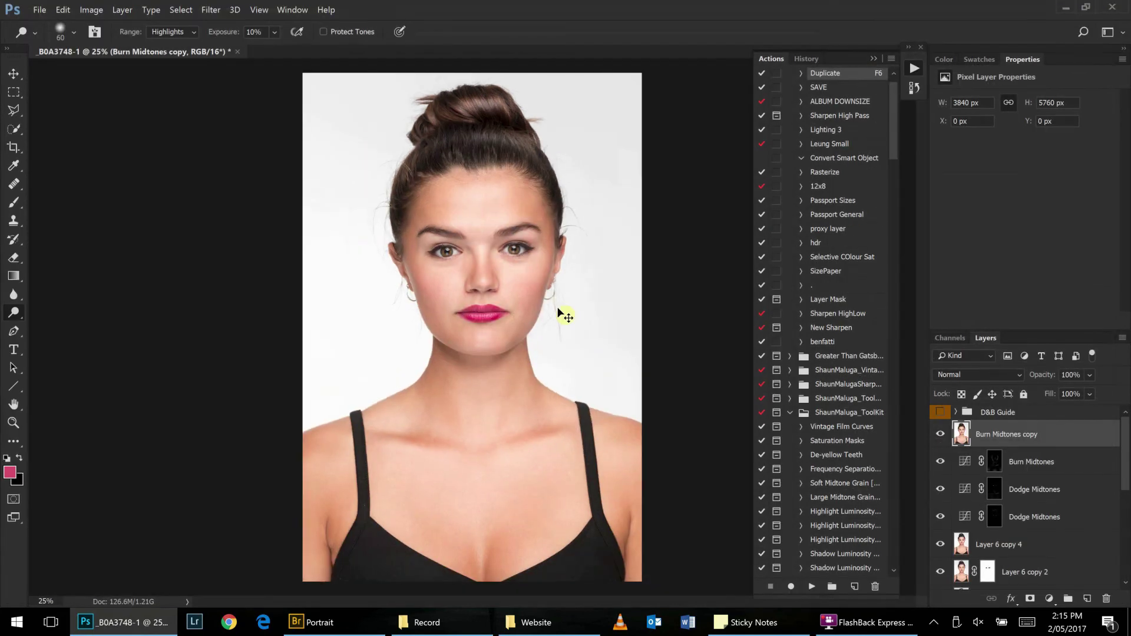
Run the '2 Layer Sharp' action with Smart Sharpen at 200% amount and 3.0 px radius.
key("shift+F3")
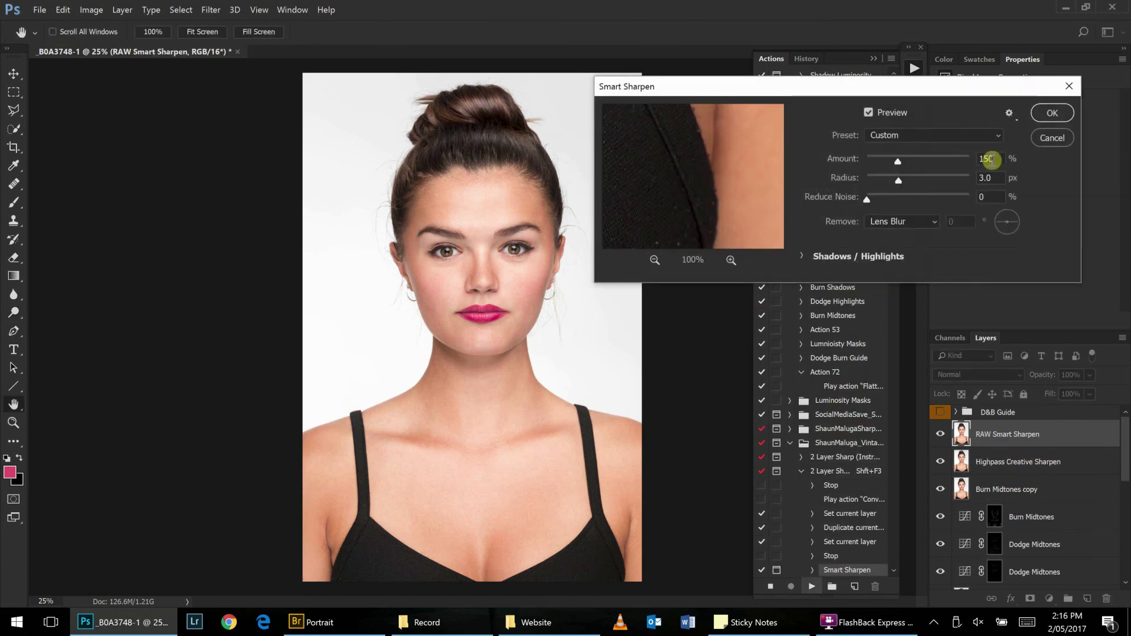
left_click(510, 274, "ctrl")
left_click(449, 290, "ctrl")
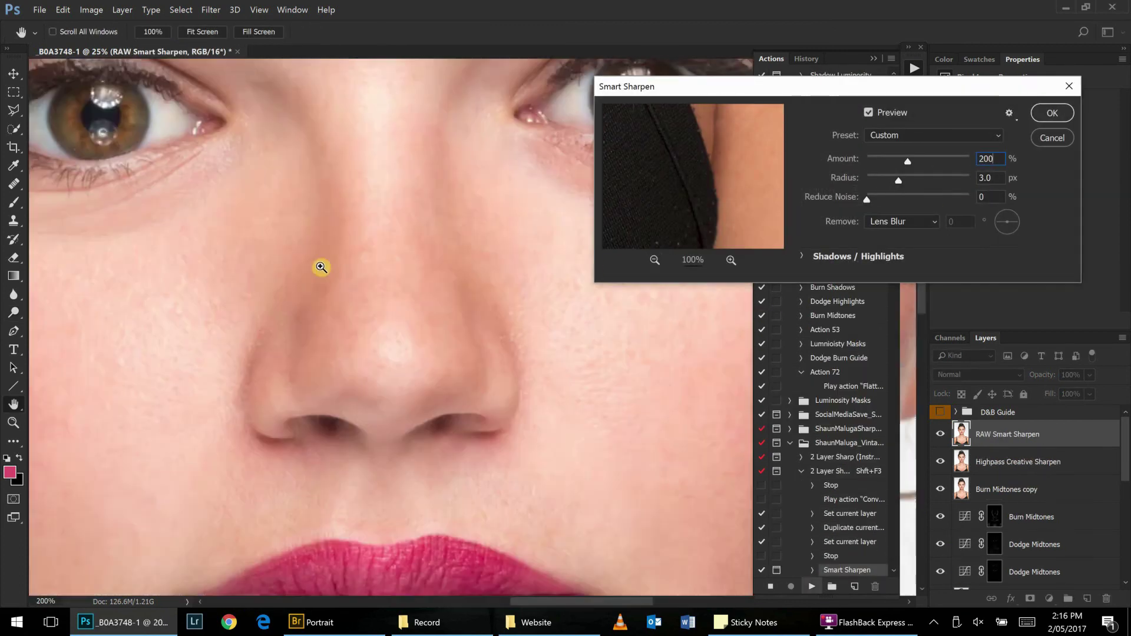
left_click(323, 266, "ctrl")
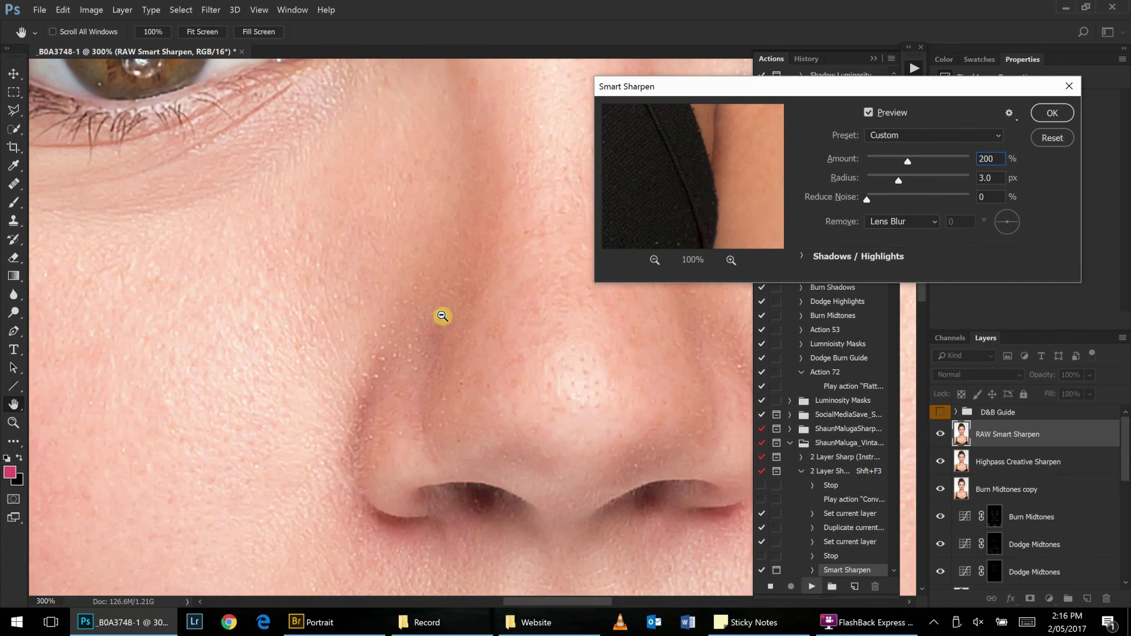
left_click(442, 316, "alt")
left_click(442, 317, "alt")
left_click(1052, 112)
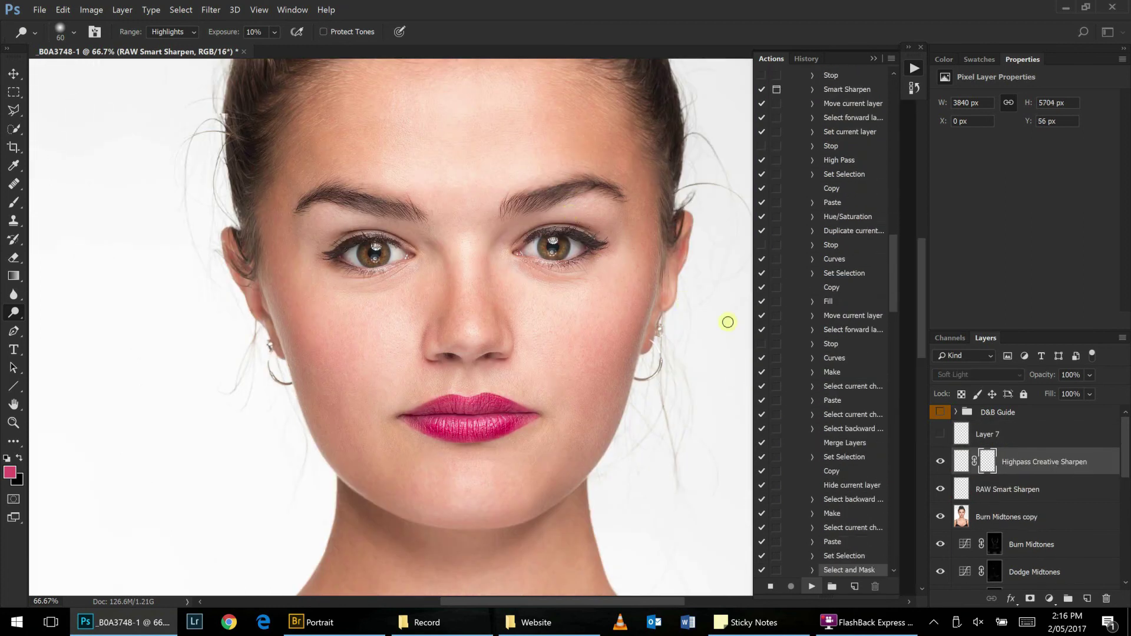
Expand the ShaunMaluga_Sharpen group and inspect the Highpass Creative Sharpen layer and its mask.
left_click_drag(486, 366, 662, 381)
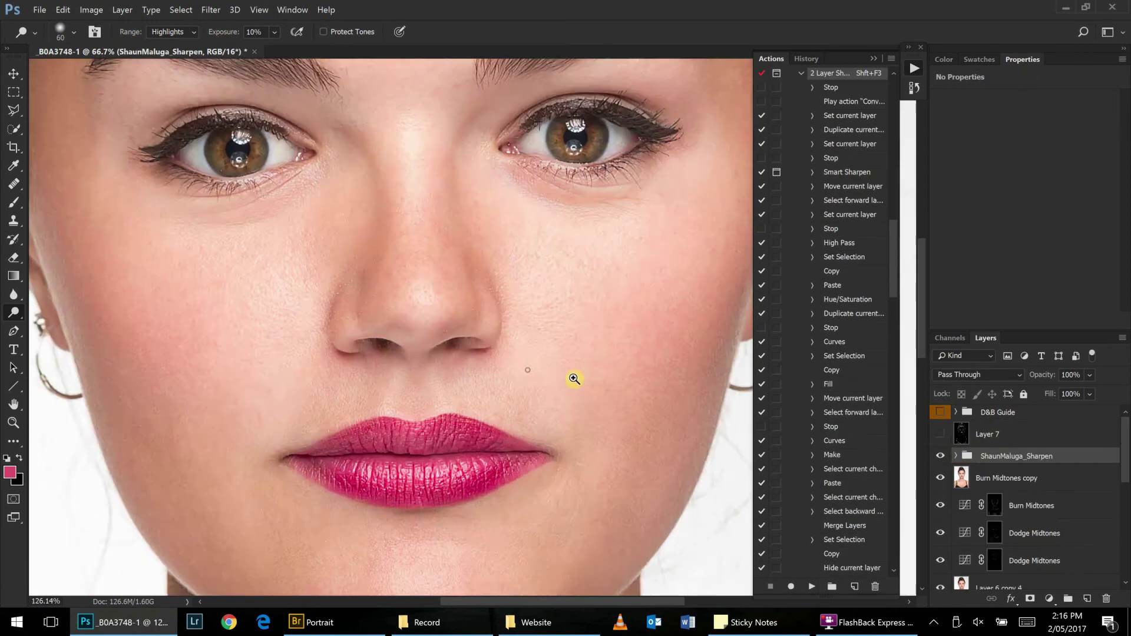
left_click(955, 457)
left_click(1012, 510)
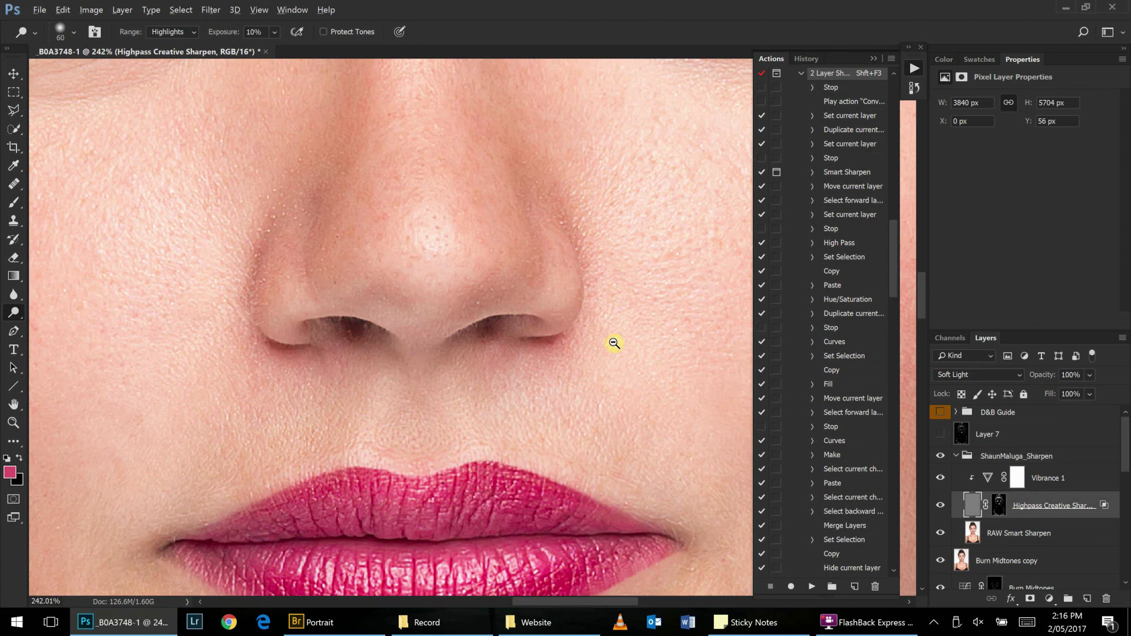
key("ctrl+0")
left_click(999, 505, "alt")
left_click(941, 507)
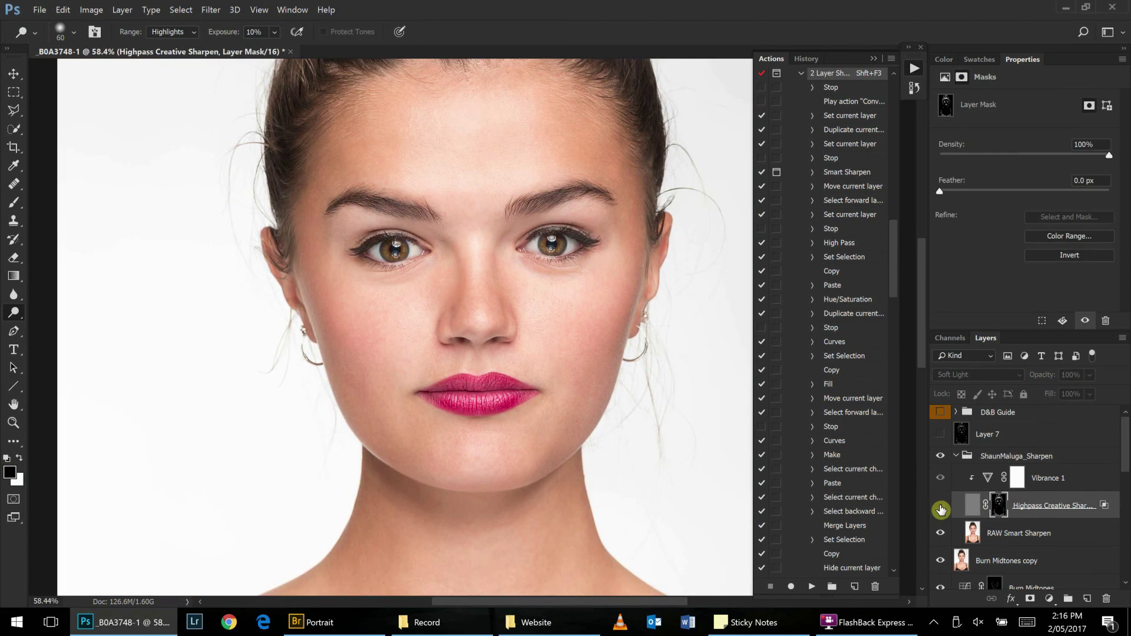
left_click(1020, 533)
Set RAW Smart Sharpen to Lighten blending and compare before and after via History.
left_click(979, 374)
left_click(958, 184)
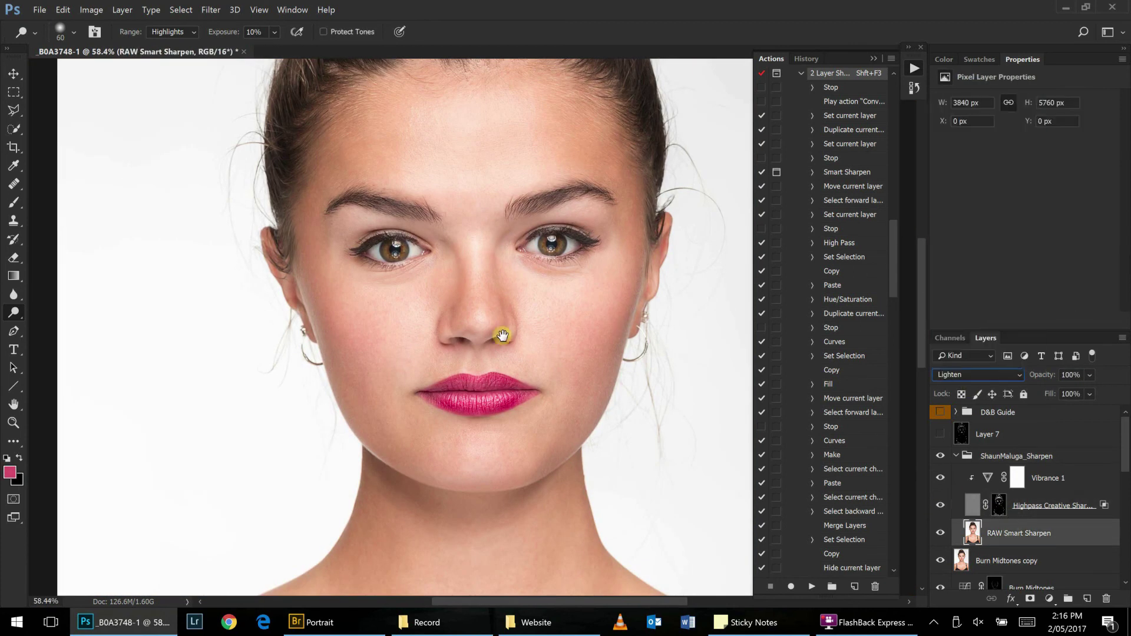
left_click_drag(503, 336, 493, 379)
left_click(915, 88)
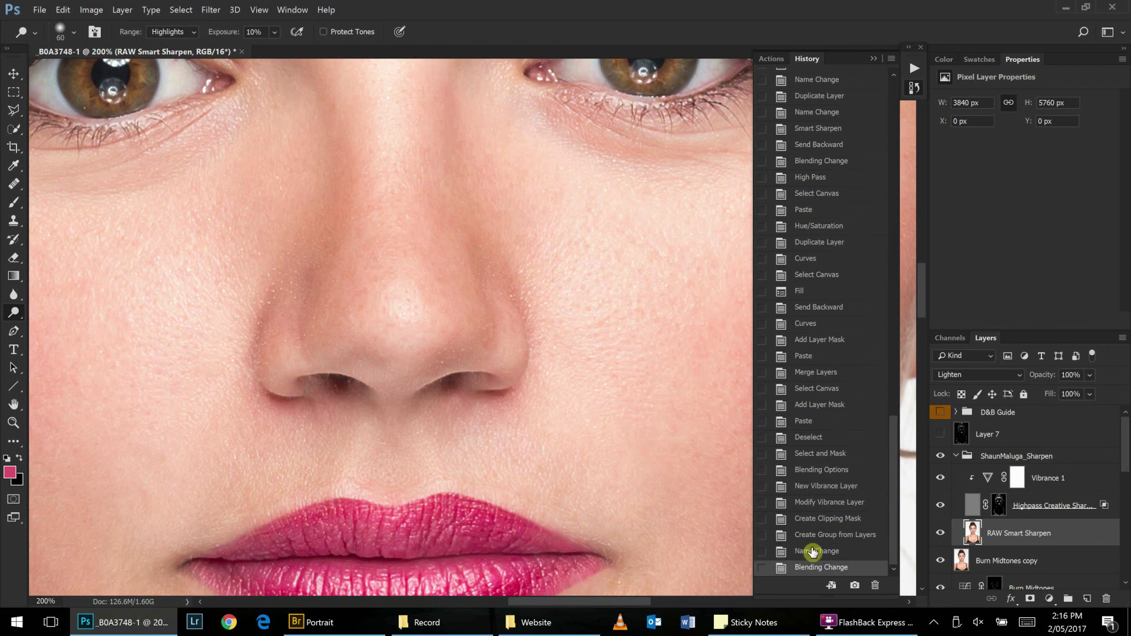
left_click(812, 552)
left_click(809, 567)
left_click(498, 374, "alt")
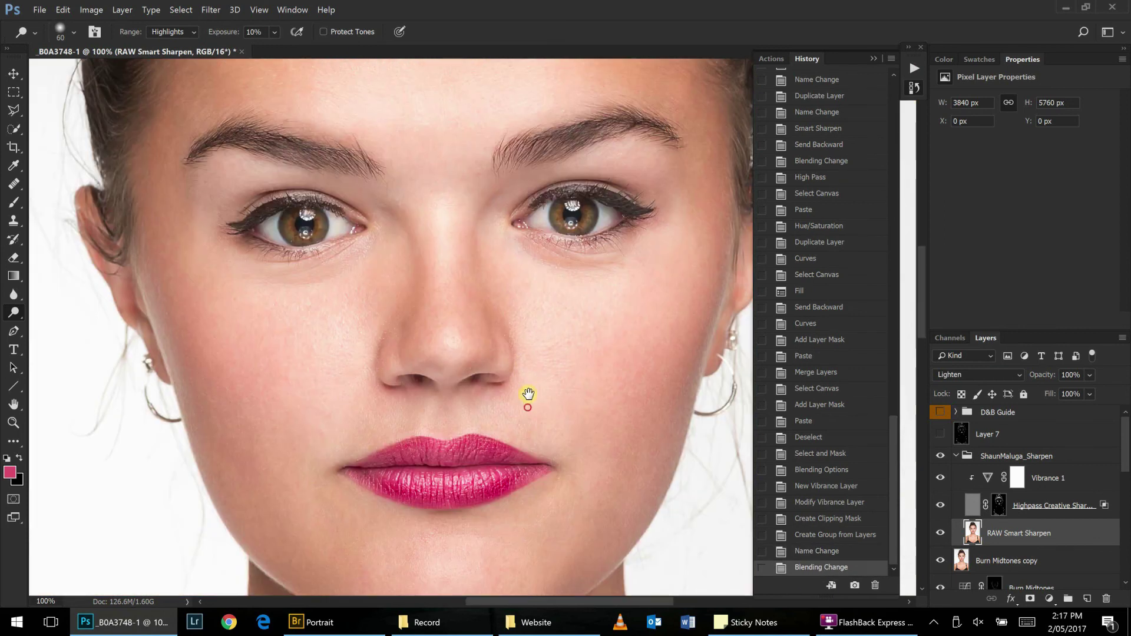
scroll(528, 394, "down", 2)
scroll(468, 323, "down", 1)
scroll(472, 330, "down", 1)
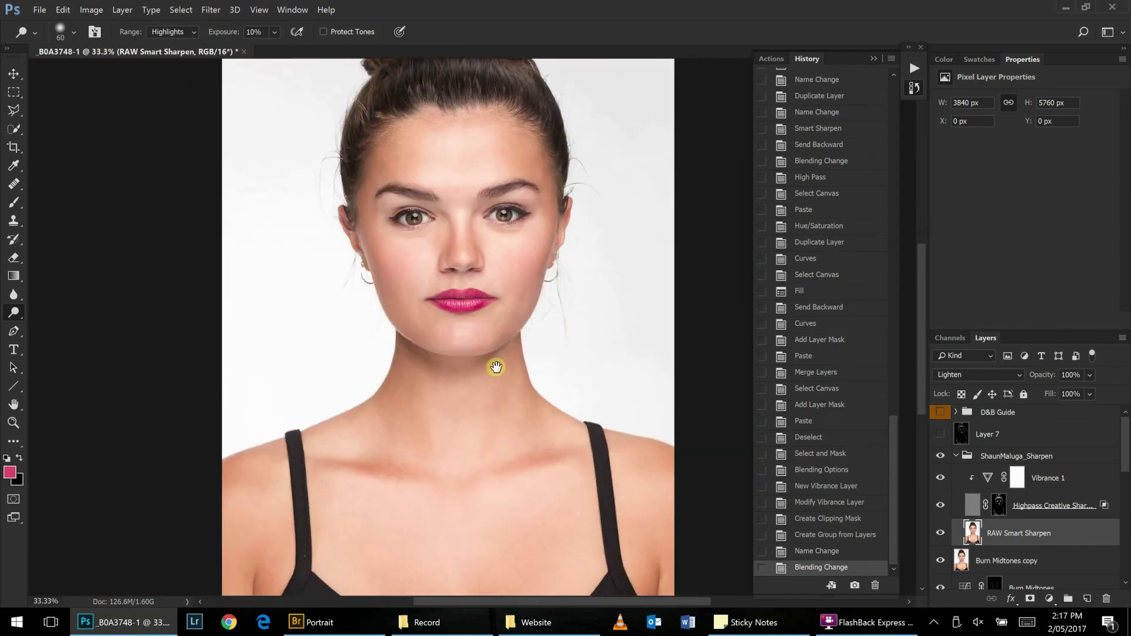
scroll(495, 389, "up", 2)
scroll(474, 265, "up", 1)
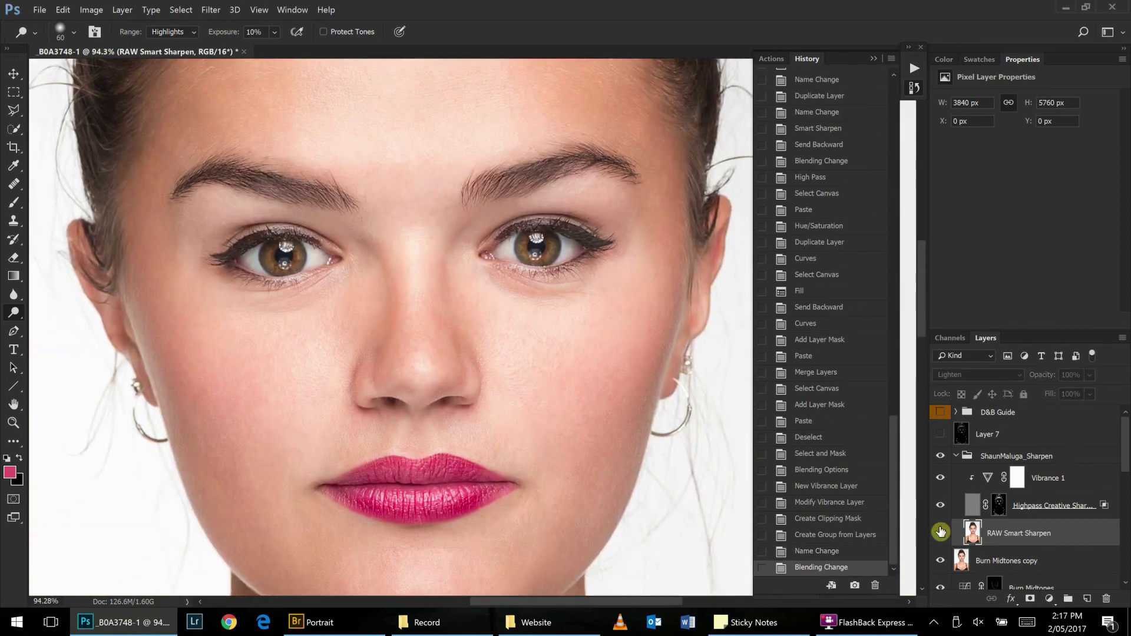
left_click(940, 532)
Duplicate RAW Smart Sharpen and set the copy to Darken at 34% opacity.
key("ctrl+j")
left_click(978, 375)
left_click(1002, 125)
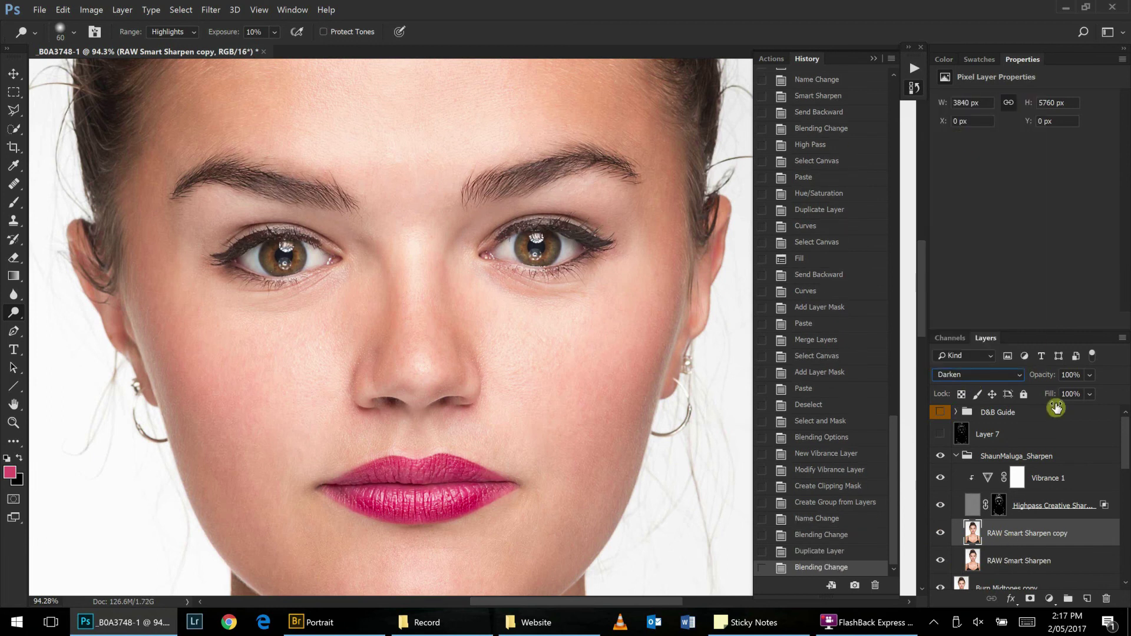
left_click_drag(1056, 408, 1048, 391)
scroll(567, 316, "down", 2)
scroll(575, 335, "down", 1)
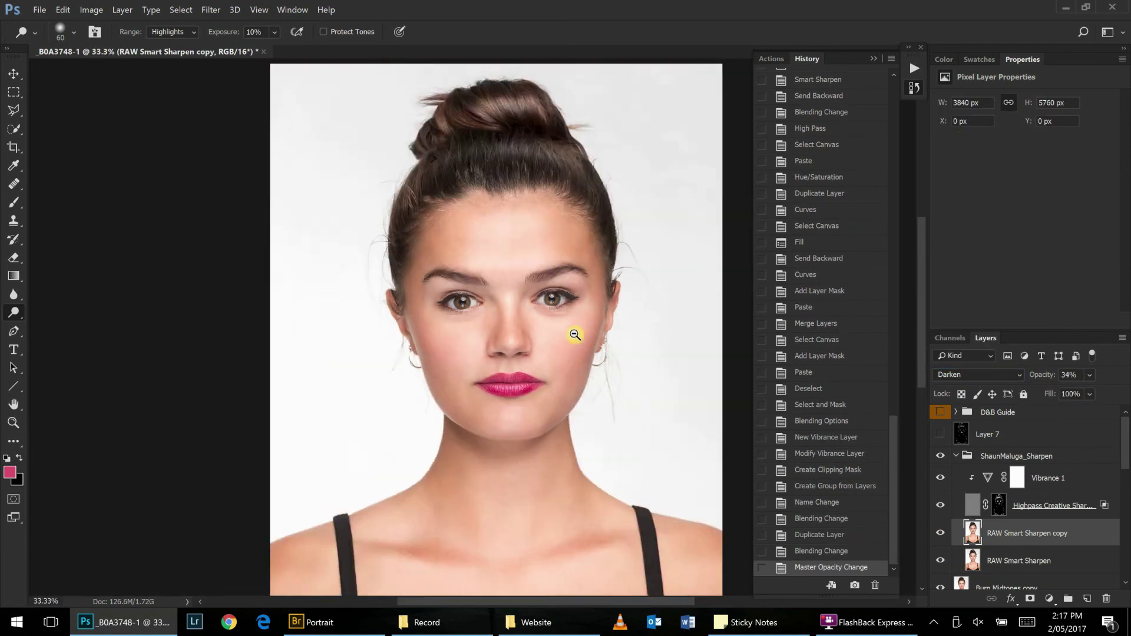
scroll(566, 353, "down", 1)
scroll(536, 341, "up", 1)
scroll(536, 341, "down", 1)
scroll(504, 308, "up", 1)
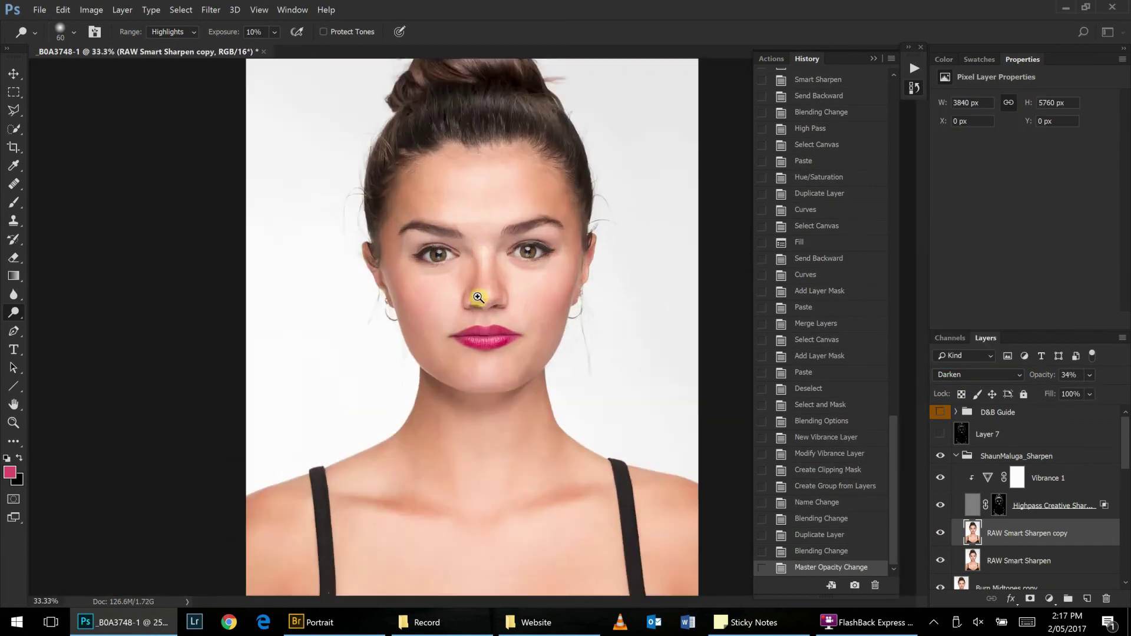
scroll(478, 298, "up", 3)
scroll(510, 240, "up", 2)
scroll(519, 286, "down", 2)
scroll(481, 296, "down", 2)
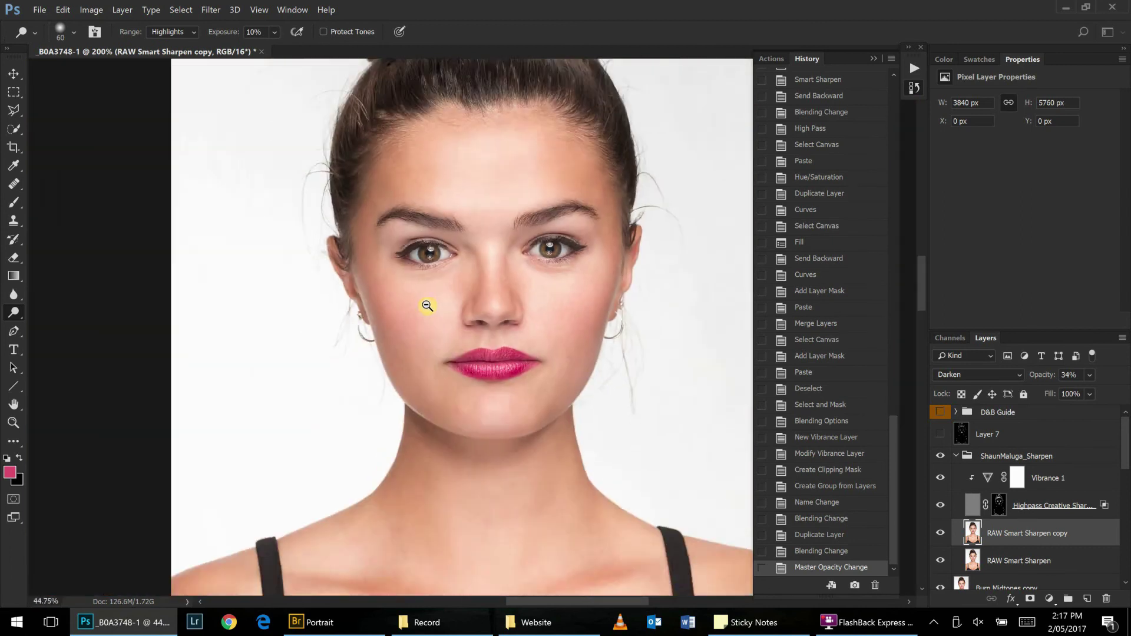
scroll(424, 309, "down", 2)
scroll(1028, 531, "down", 5)
Solo the background layer to view the unretouched original, then restore all retouched layers.
left_click(947, 573)
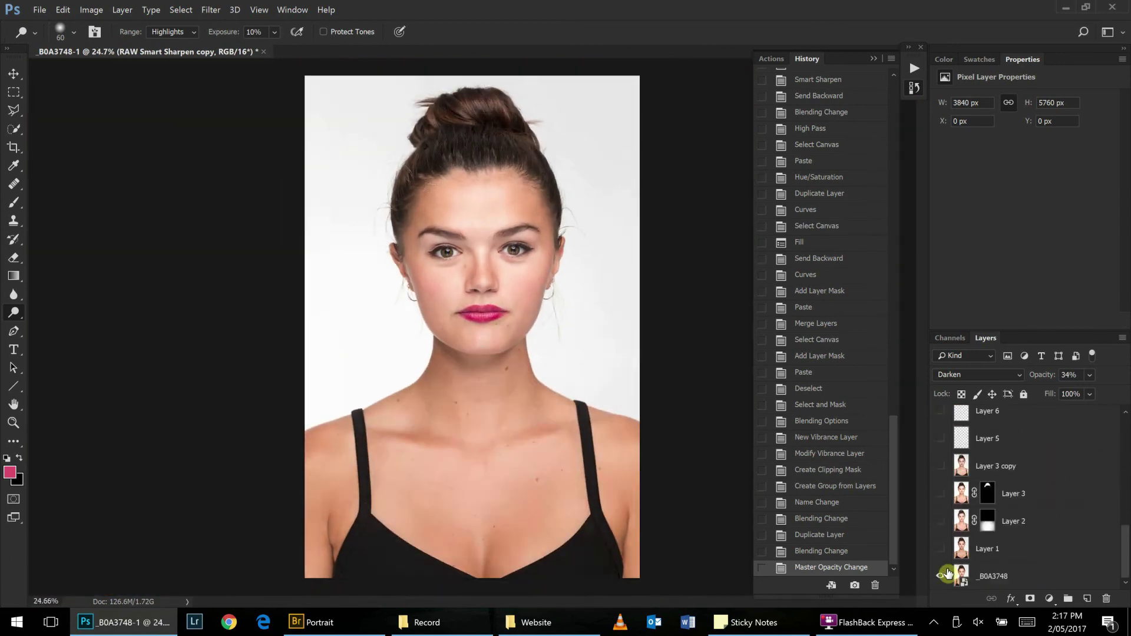
left_click(950, 573, "alt")
scroll(1083, 487, "up", 3)
scroll(517, 286, "up", 3)
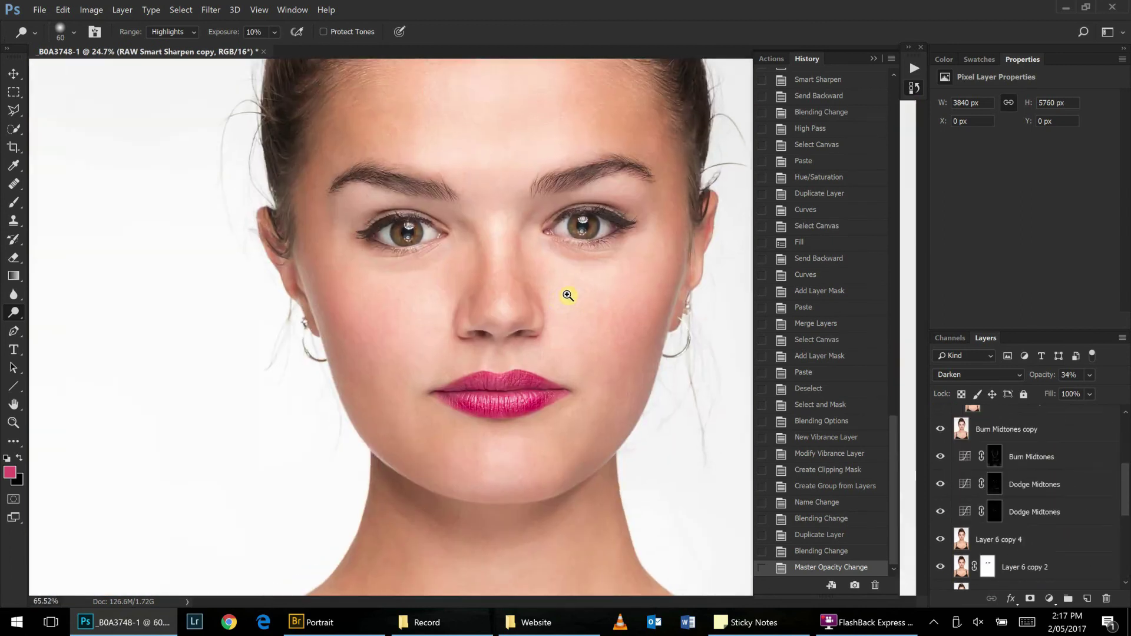
scroll(507, 294, "up", 2)
scroll(1016, 471, "down", 5)
left_click(946, 574, "alt")
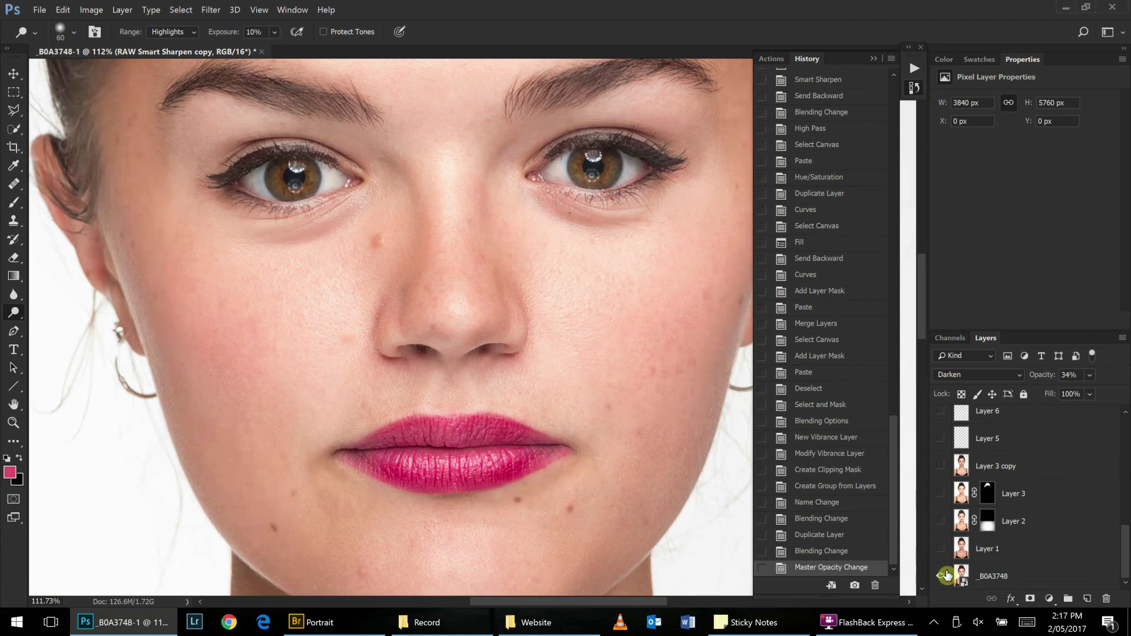
left_click(947, 575, "alt")
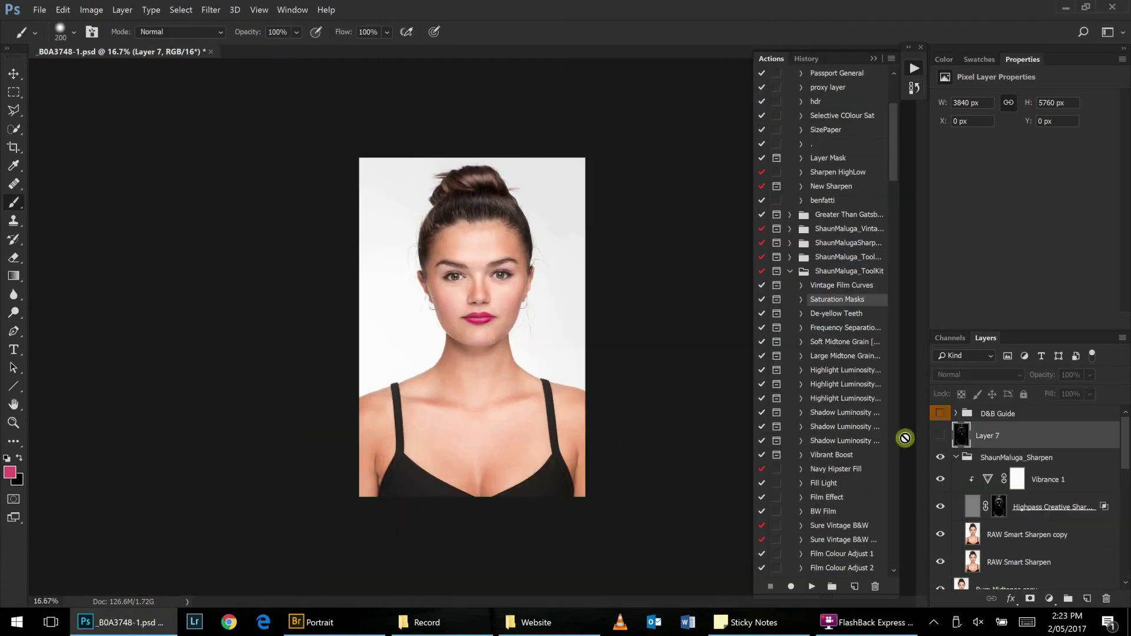
Play the Saturation Masks action and ease Vibrant Colour Mask saturation to about -27.
left_click(809, 587)
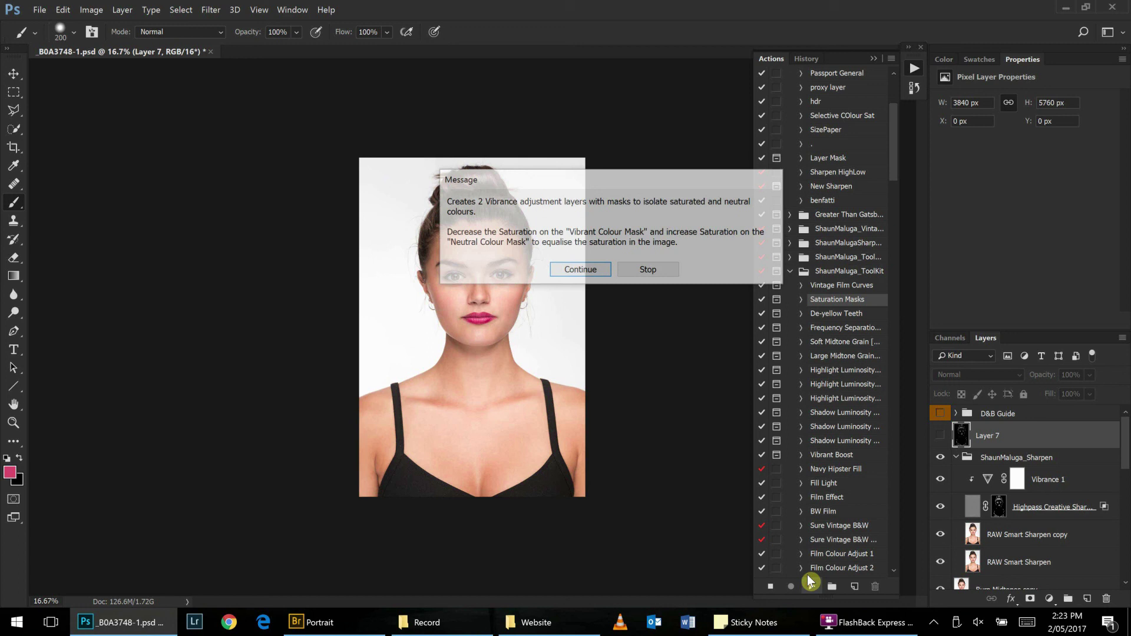
left_click(581, 267)
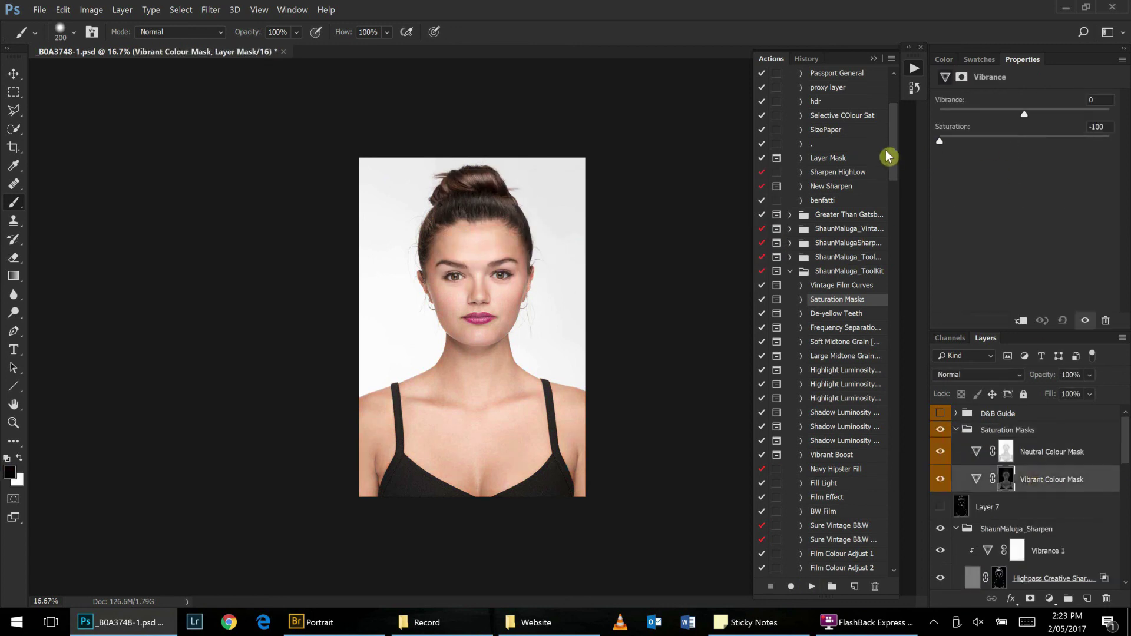
left_click_drag(940, 140, 1007, 147)
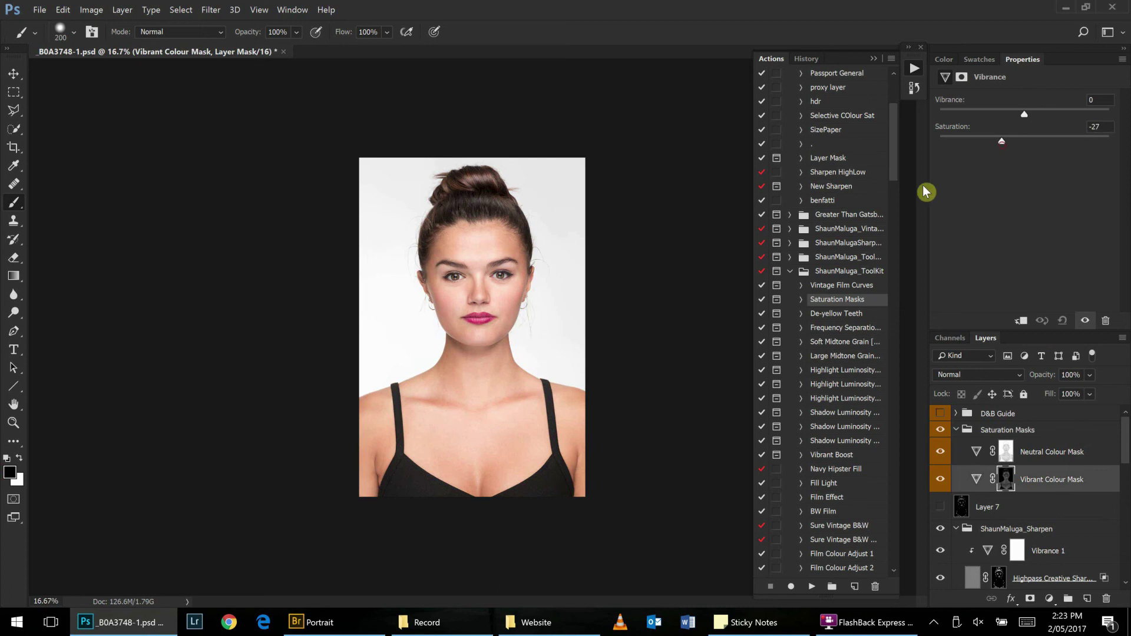
Paint the lips black on Group 1's mask, checking the mask view for gaps.
left_click(487, 330)
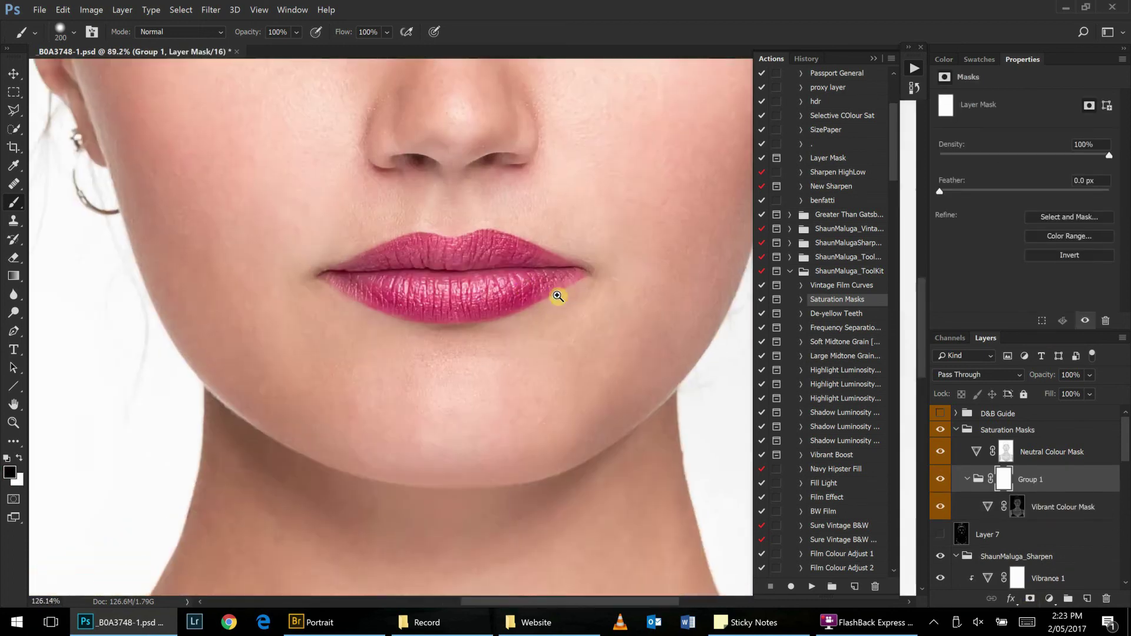
left_click_drag(433, 264, 518, 277)
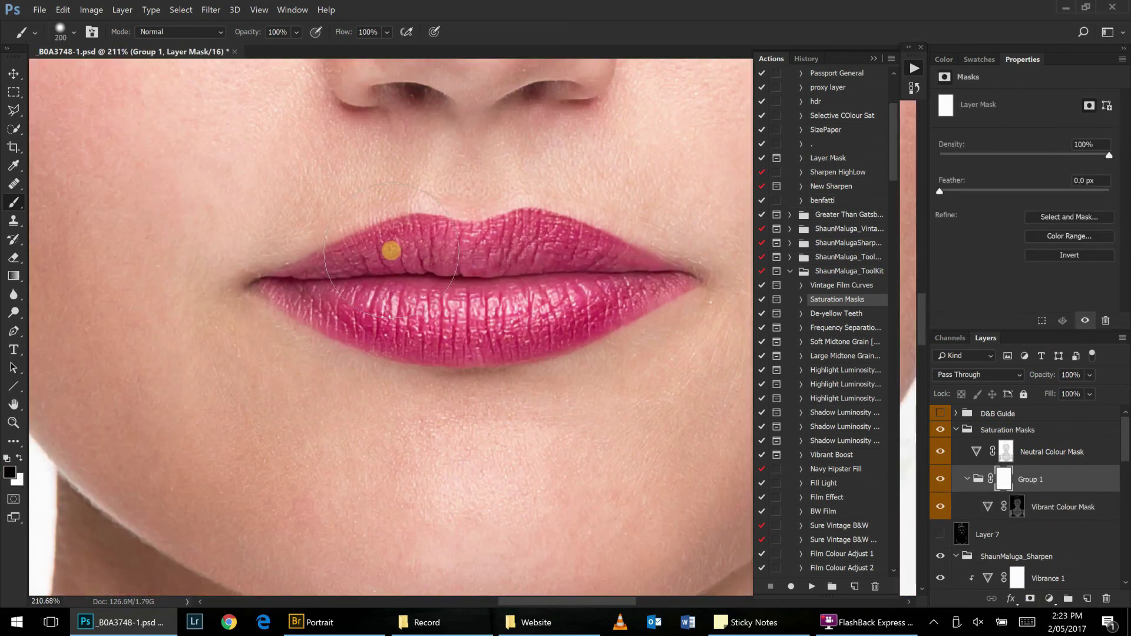
key("bracketleft")
key("bracketleft")
key("bracketleft")
key("bracketleft")
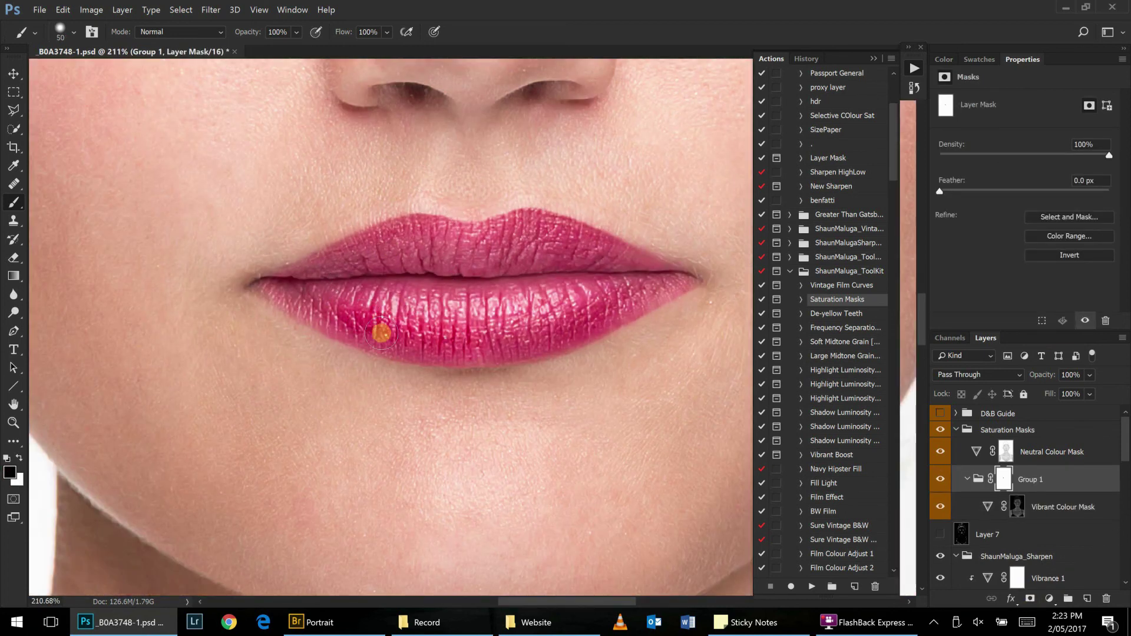
left_click_drag(487, 345, 667, 286)
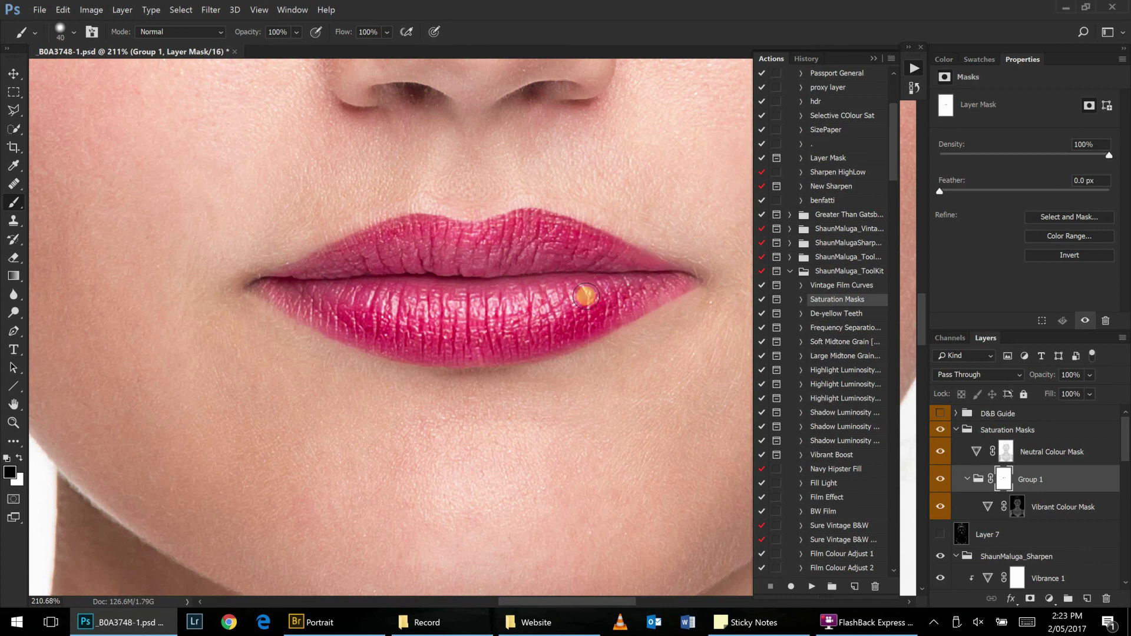
left_click(1015, 475, "alt")
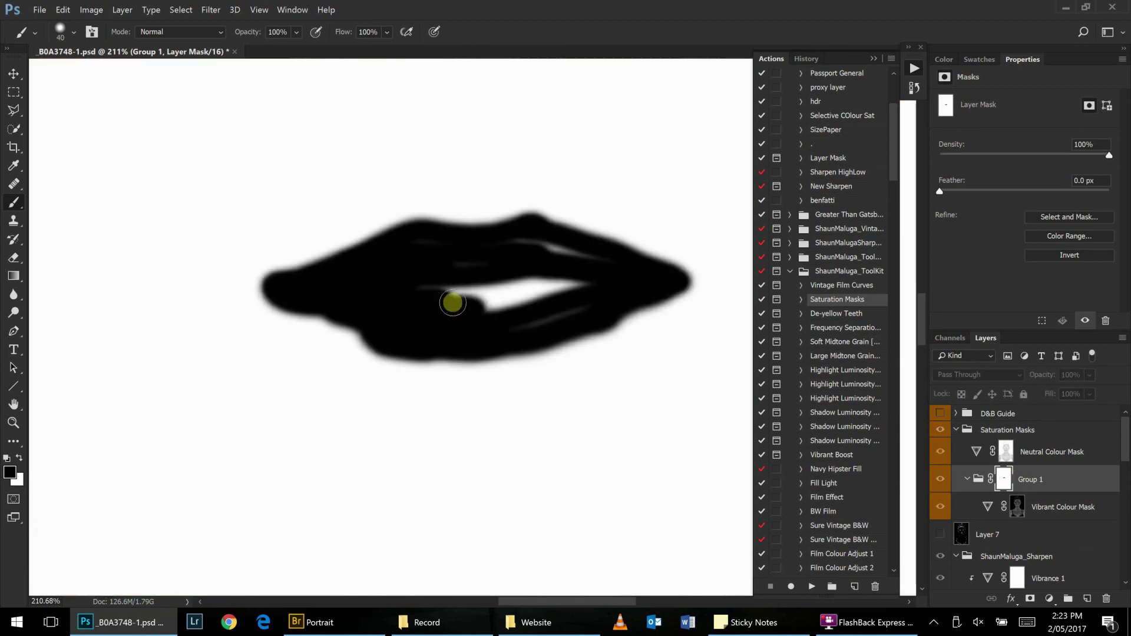
mouse_move(455, 303)
left_mouse_down()
mouse_move(512, 299)
mouse_move(512, 247)
mouse_move(565, 251)
left_mouse_up()
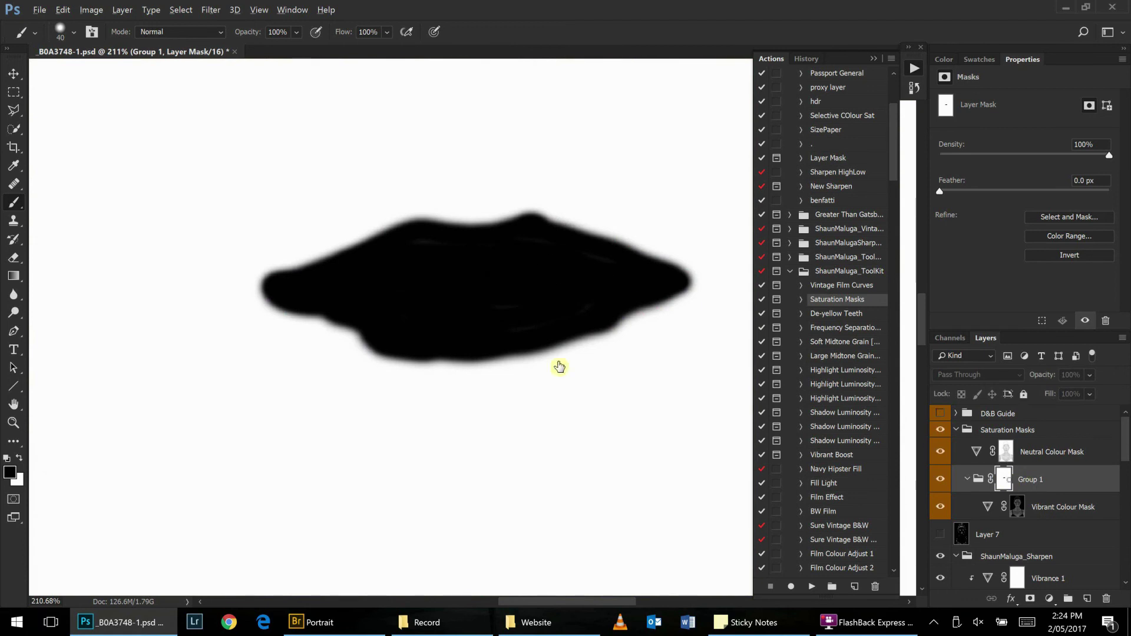
left_click(354, 323)
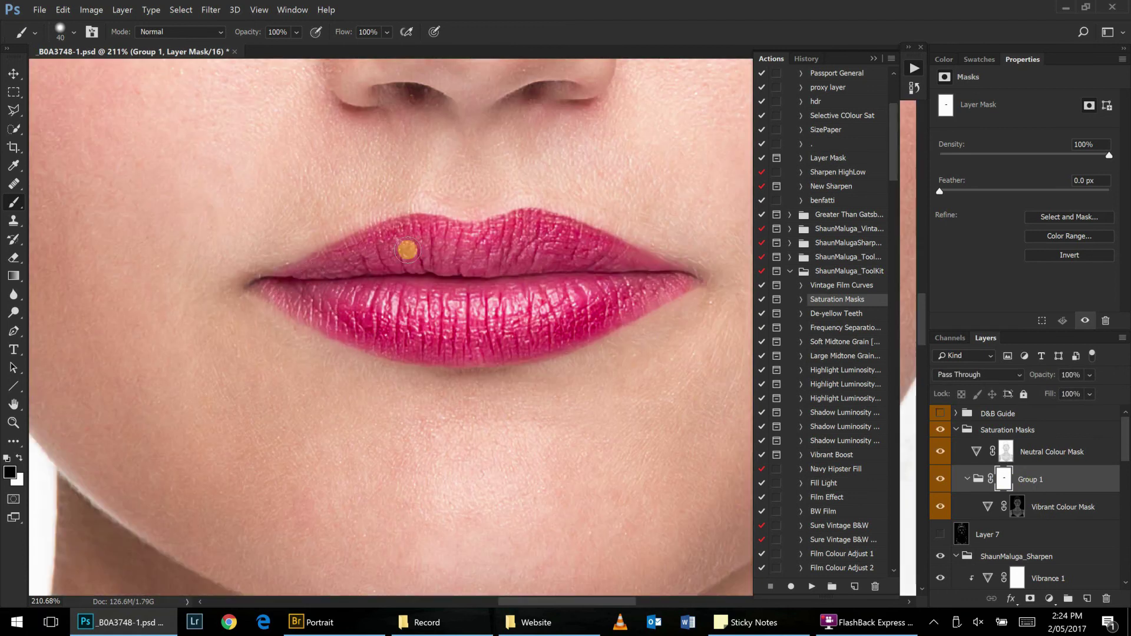
Paint the hair and hair bun black on Group 1's mask with a resized brush.
scroll(612, 266, "up", 10)
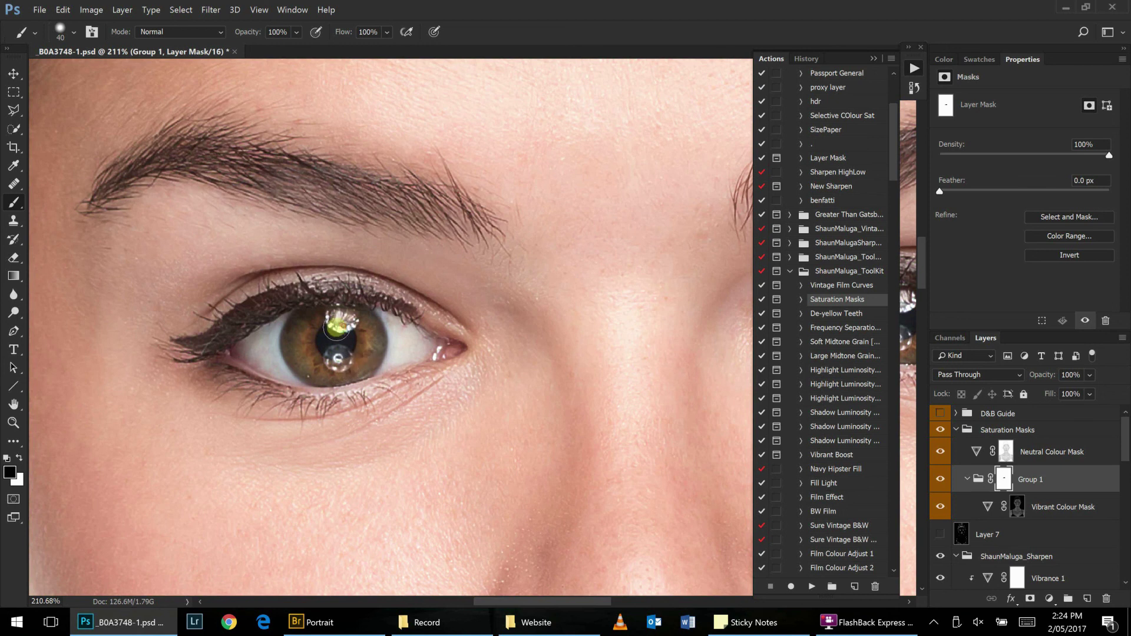
scroll(503, 303, "right", 5)
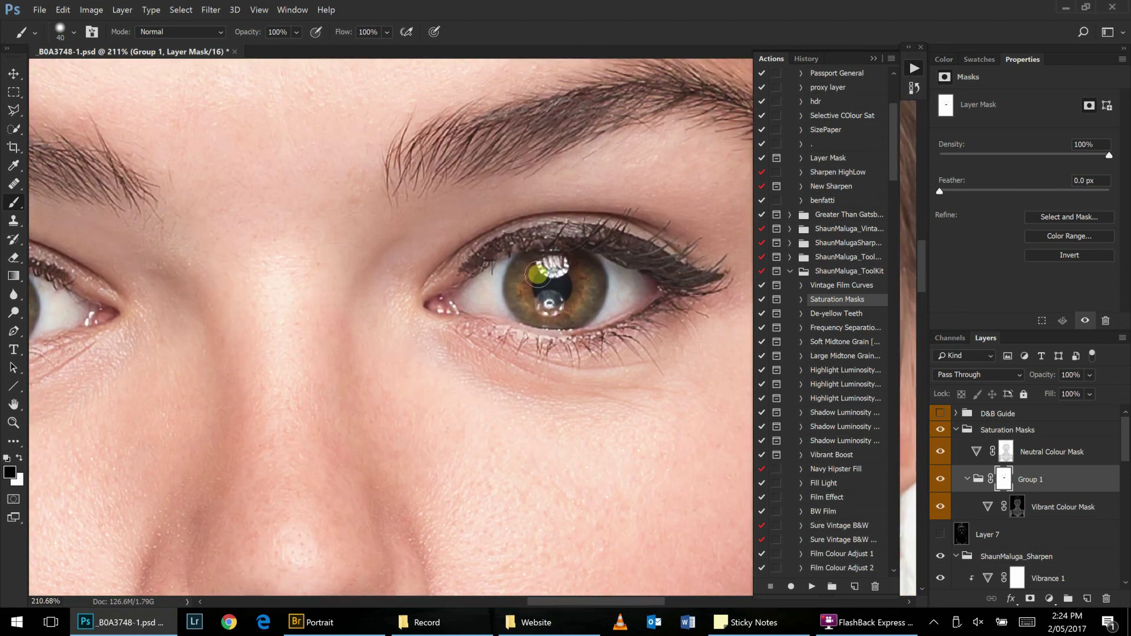
scroll(580, 300, "down", 5, "alt")
scroll(442, 299, "up", 5)
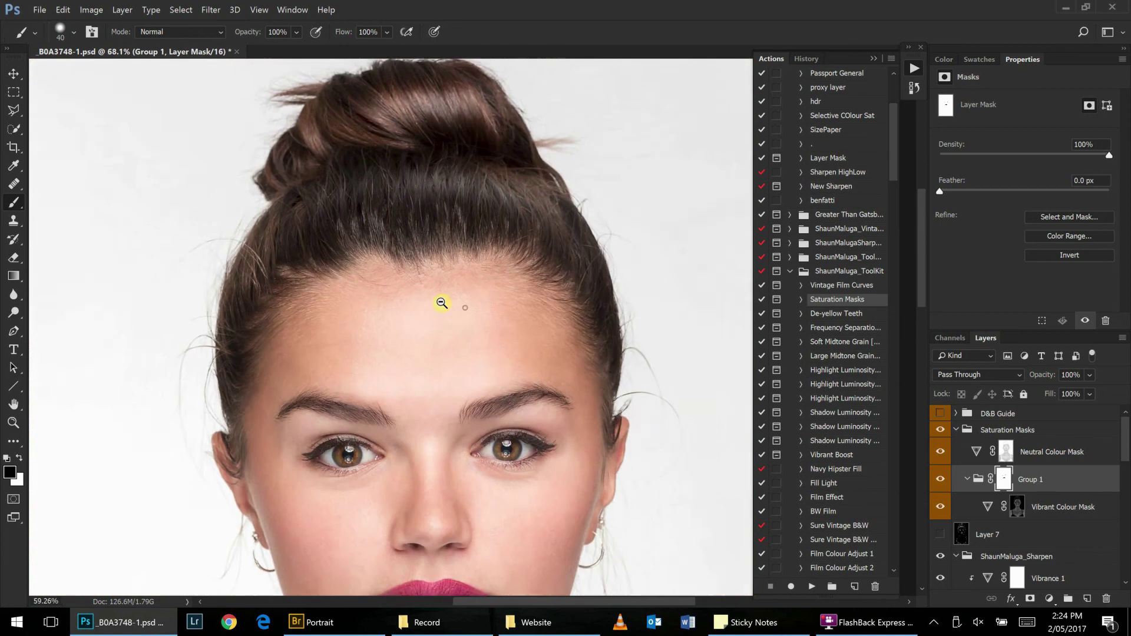
key("bracketright")
key("bracketright")
key("bracketright")
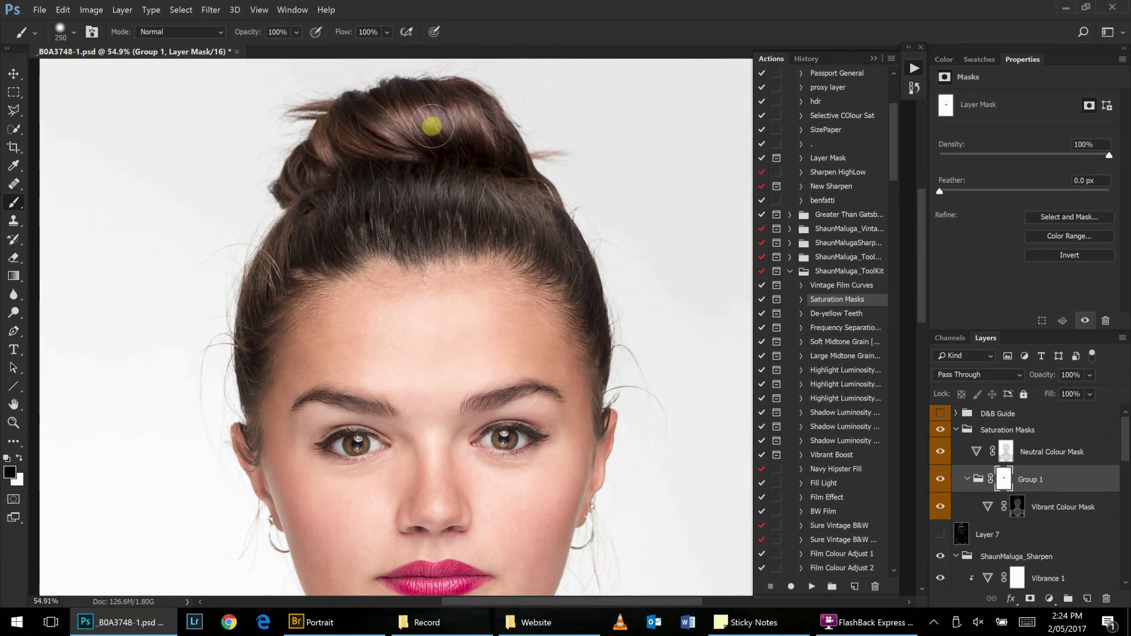
key("bracketleft")
key("bracketleft")
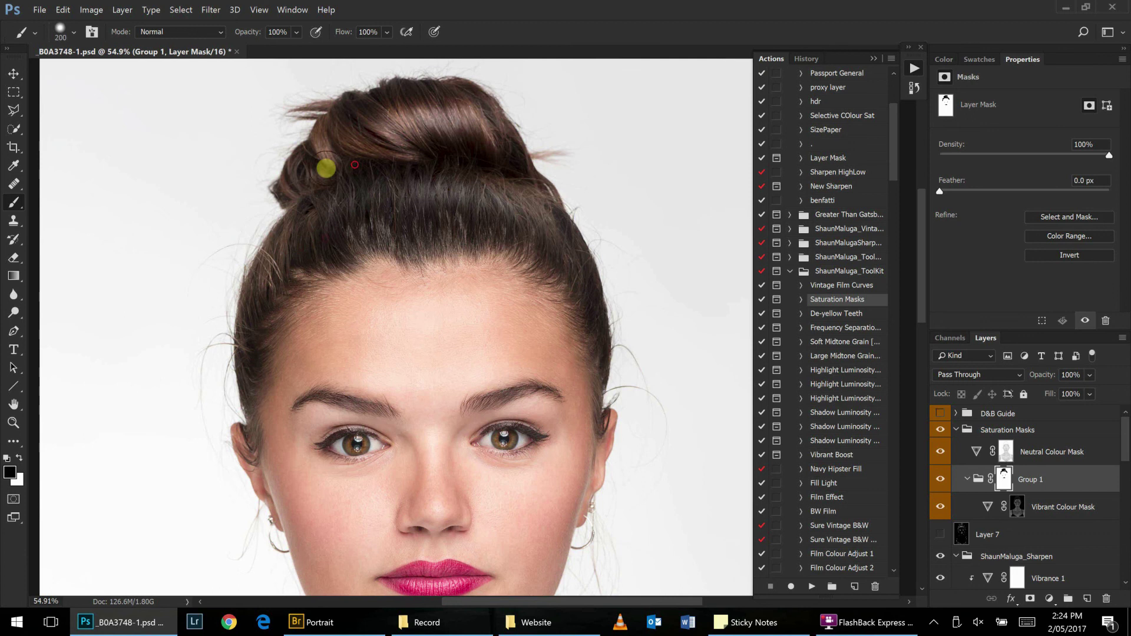
key("bracketright")
key("bracketright")
key("bracketright")
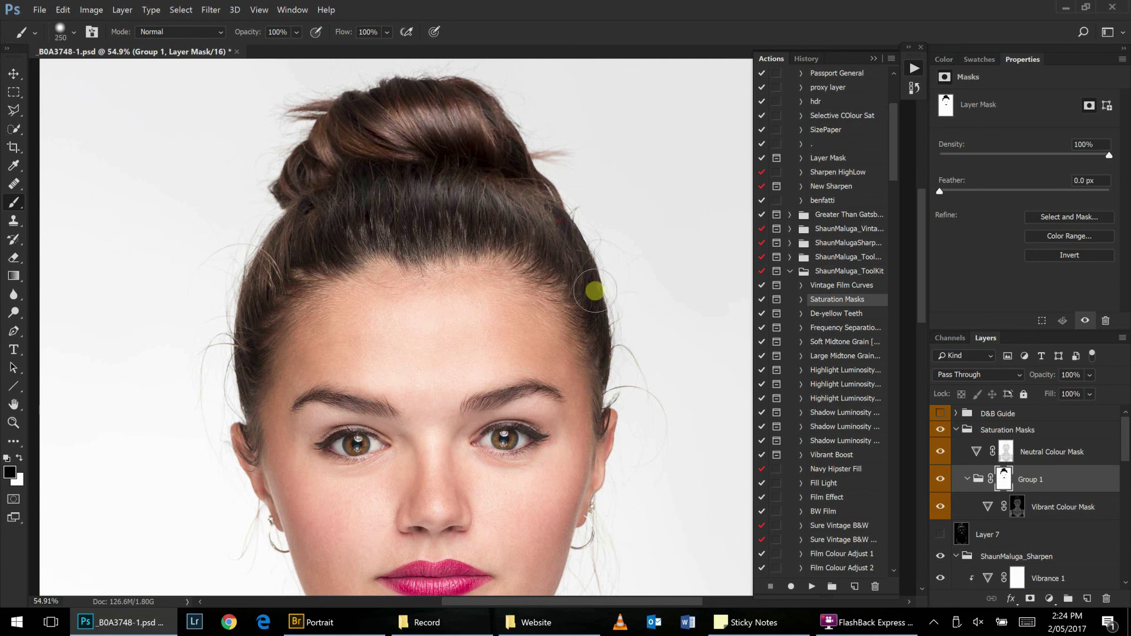
key("bracketleft")
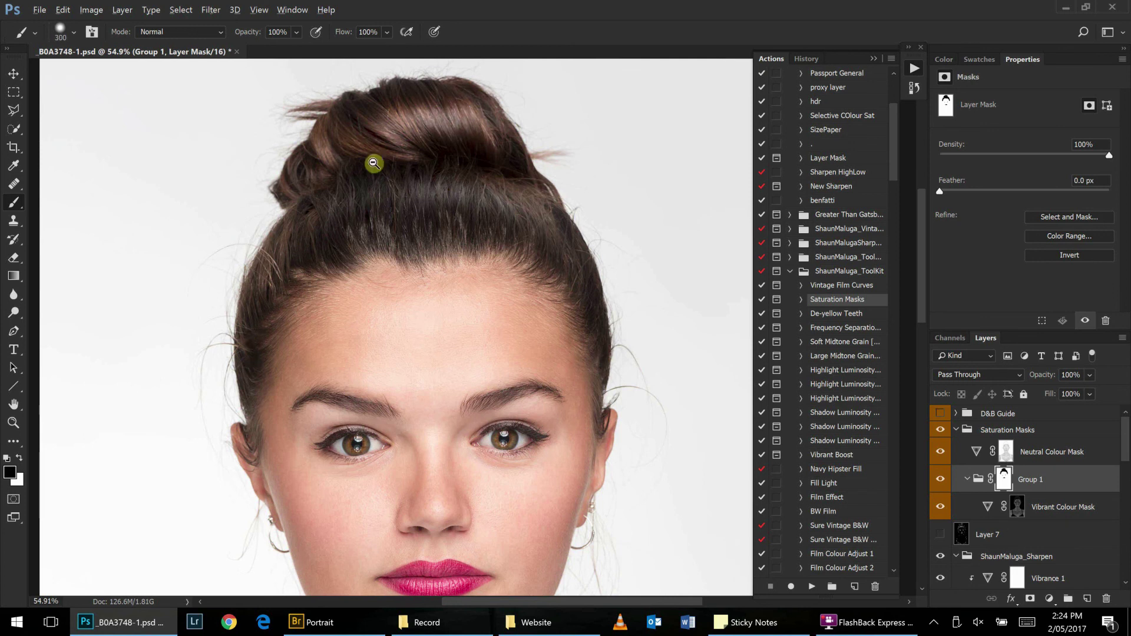
scroll(373, 161, "down", 5)
left_click(1037, 452)
Group Neutral Colour Mask as Group 2 with a hair-shaped mask, keeping its +14 saturation.
key("ctrl+g")
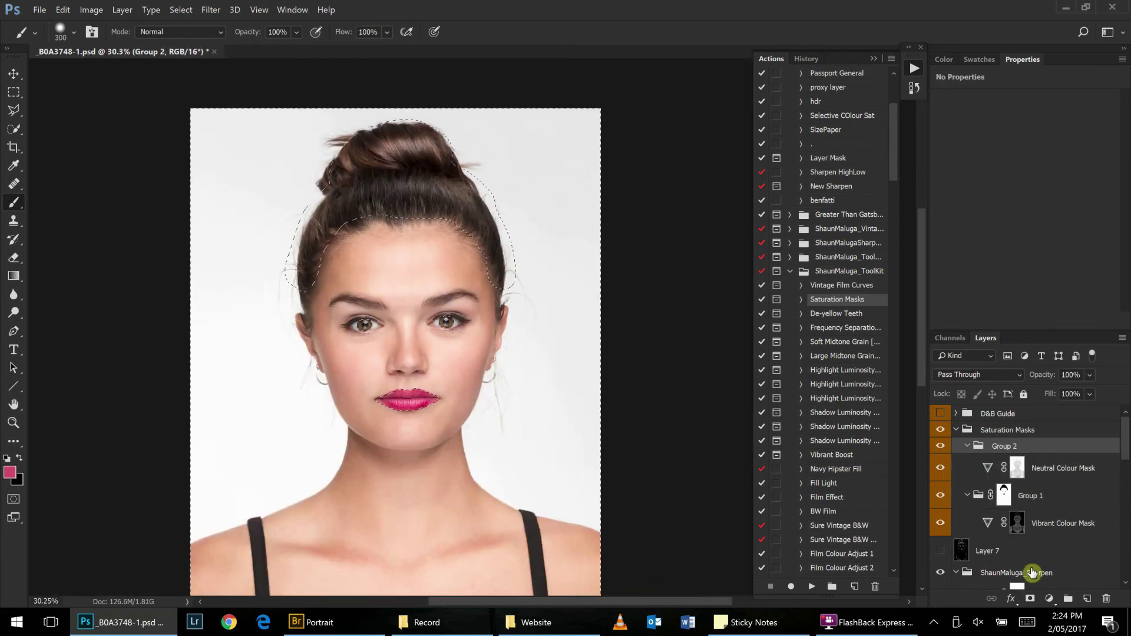
left_click(1030, 598)
left_click(1041, 481)
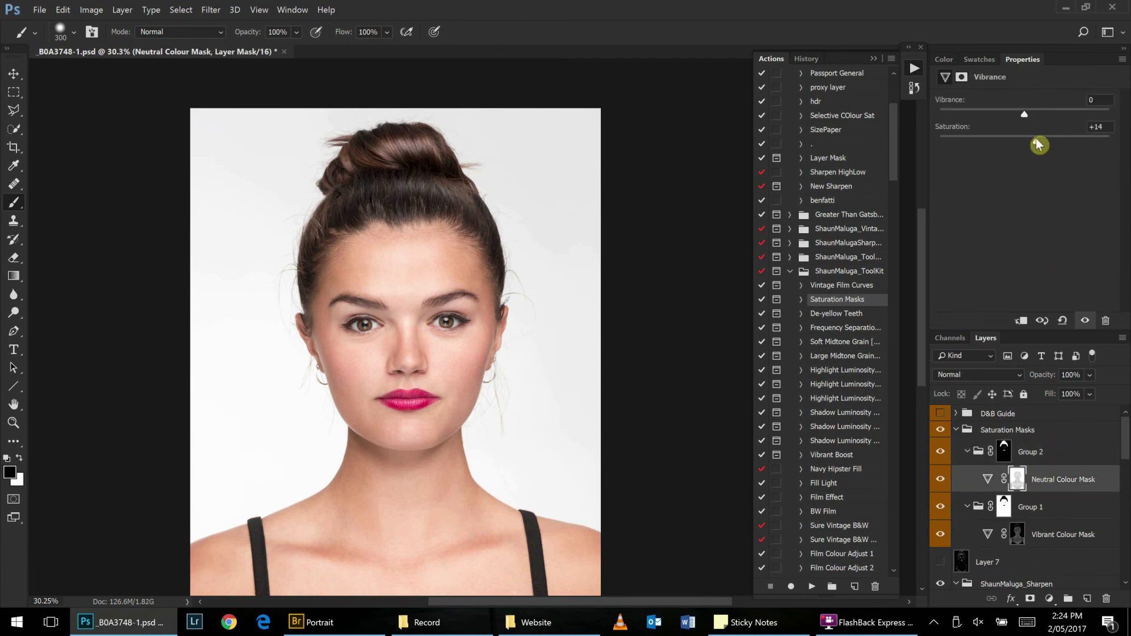
scroll(452, 381, "down", 1)
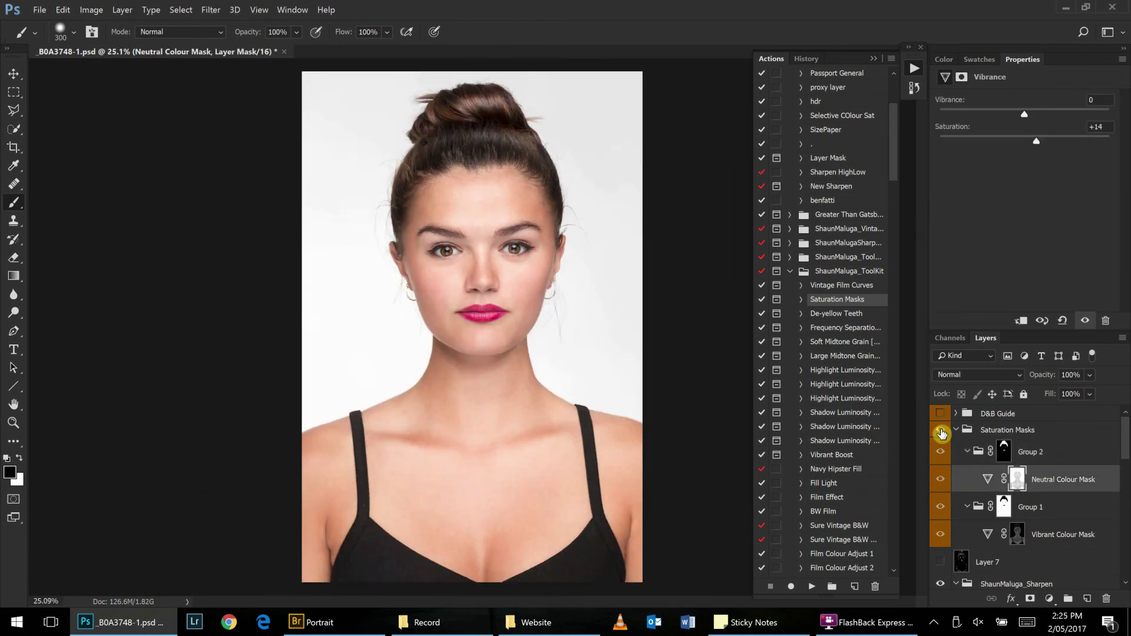
Select Group 1's layer mask and make white the foreground painting colour.
left_click(1009, 457)
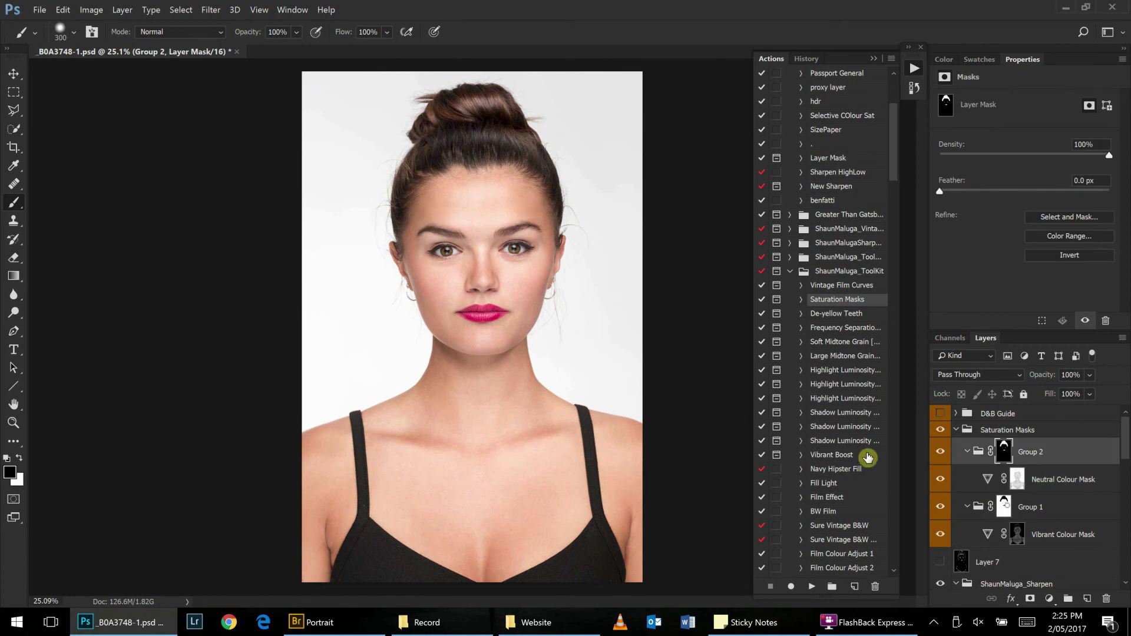
left_click(1004, 507)
key("x")
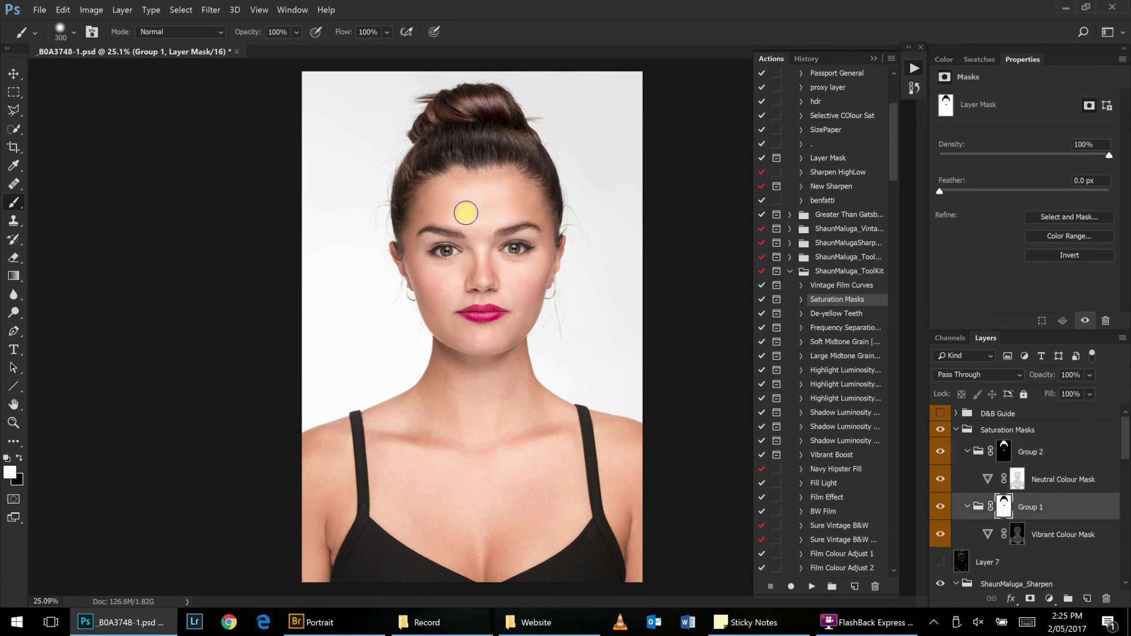